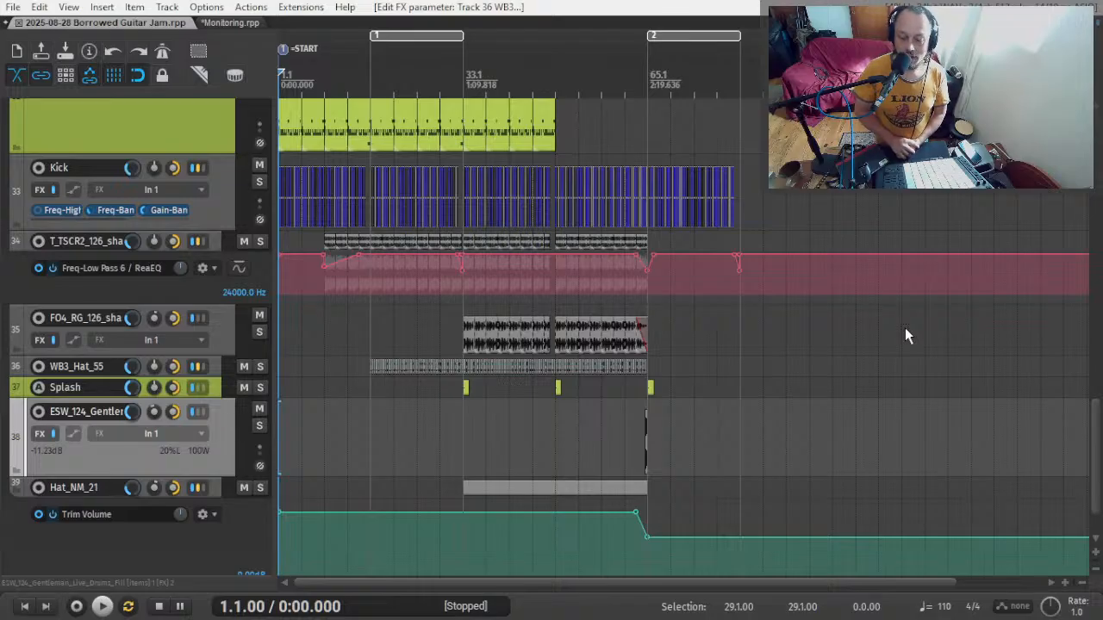
# - Select the LABS Drums track and reduce its height in the arrangement
pyautogui.scroll(4, 158, 199)
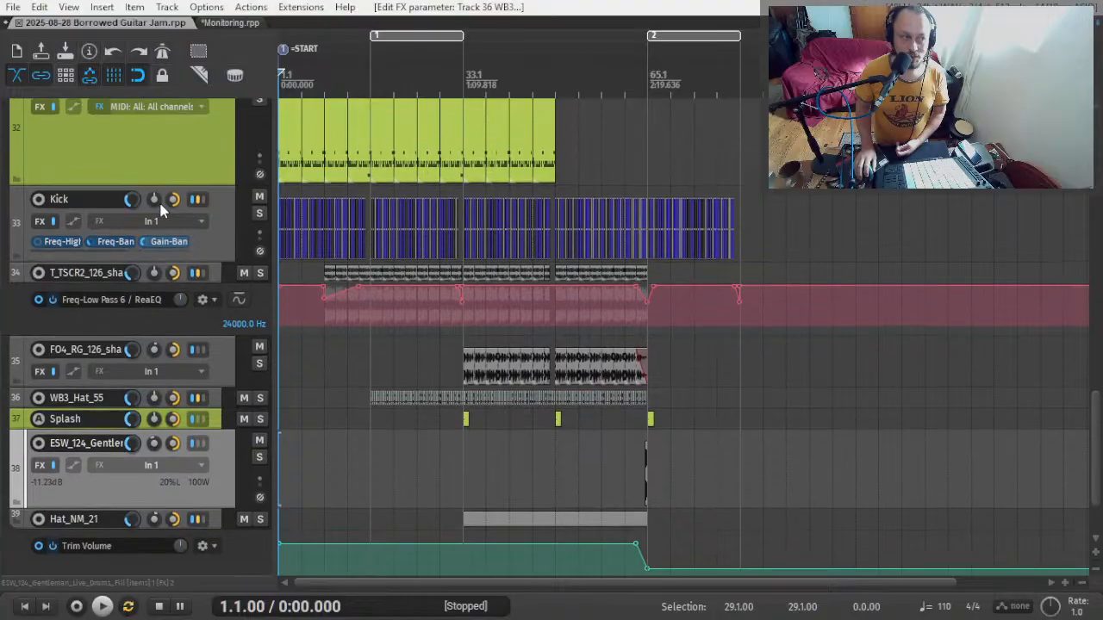
pyautogui.scroll(3, 105, 224)
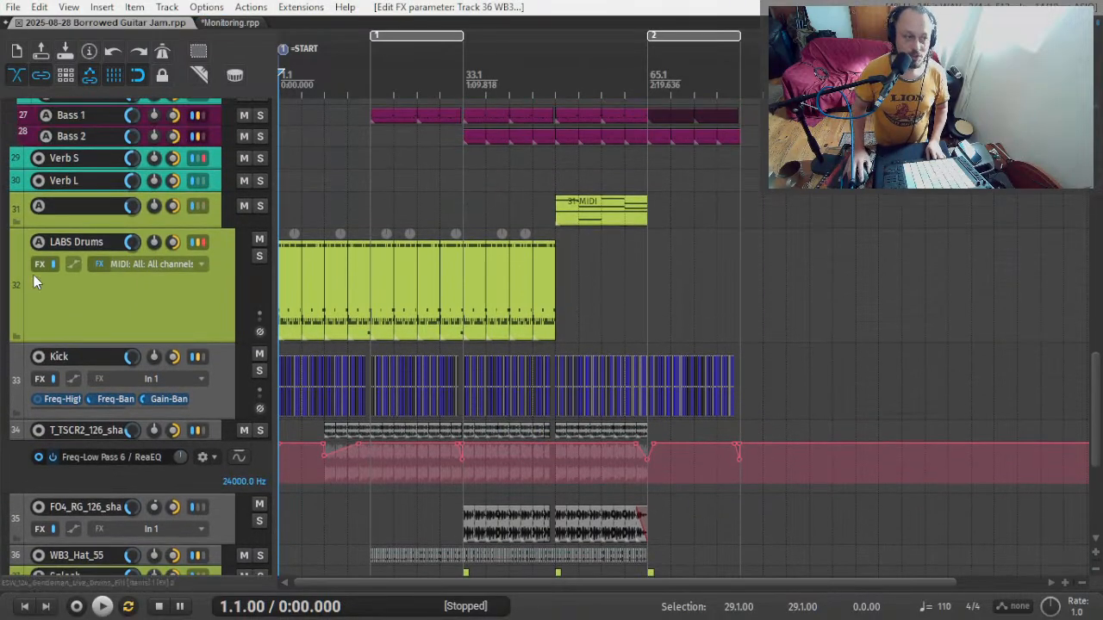
pyautogui.click(157, 323)
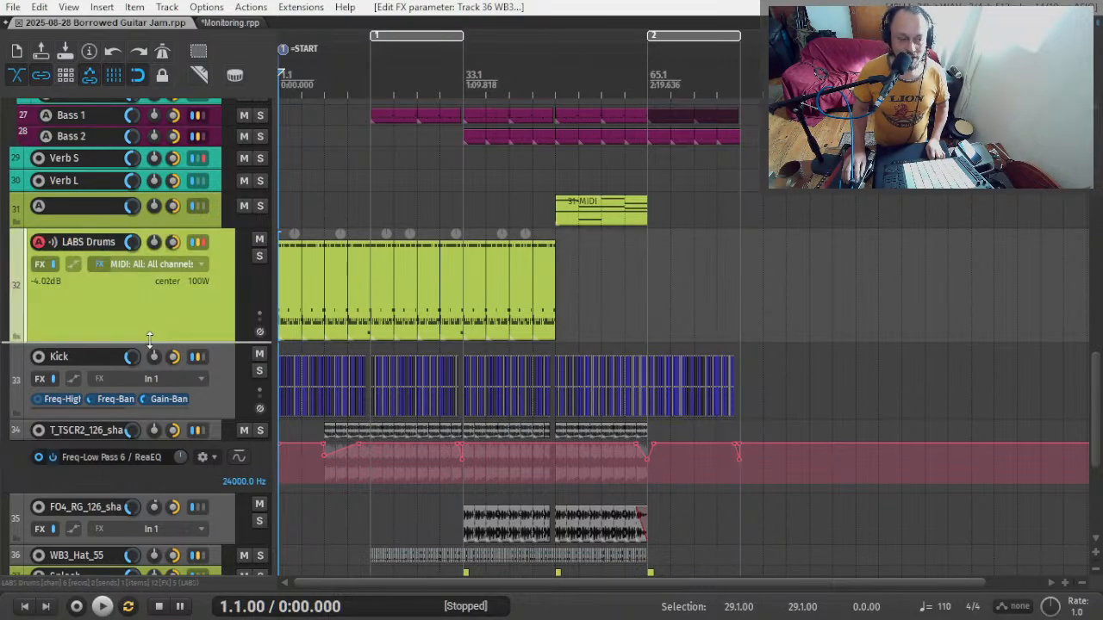
pyautogui.moveTo(150, 339); pyautogui.dragTo(123, 282)
# - Reduce the heights of the two Wet / Guitar Rig 5 envelope lanes beneath the Guitar track
pyautogui.scroll(10, 90, 314)
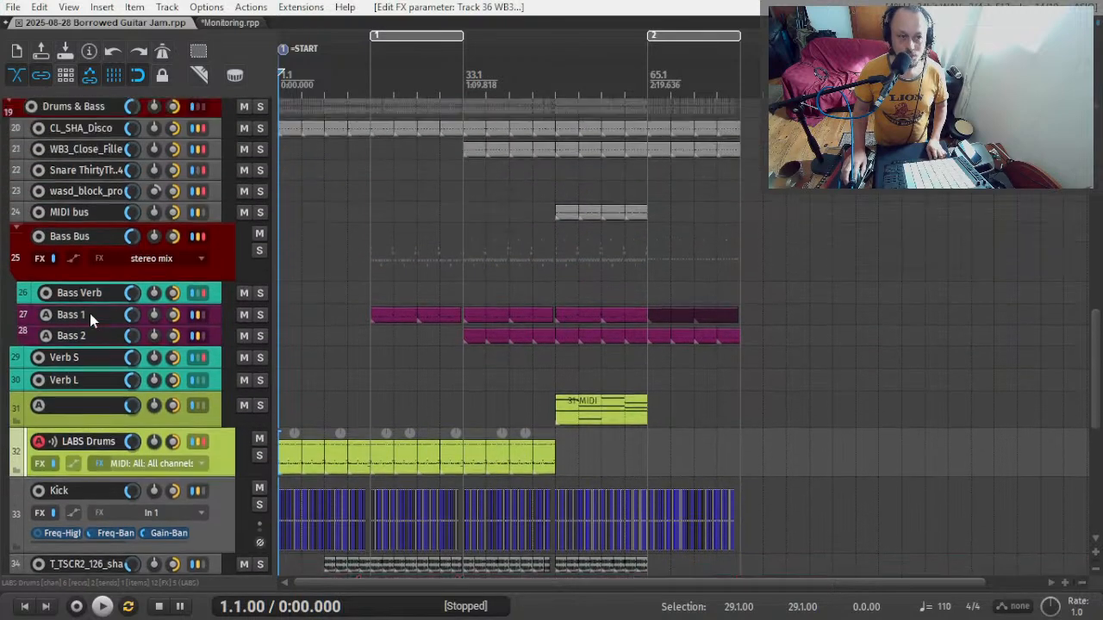
pyautogui.scroll(8, 90, 319)
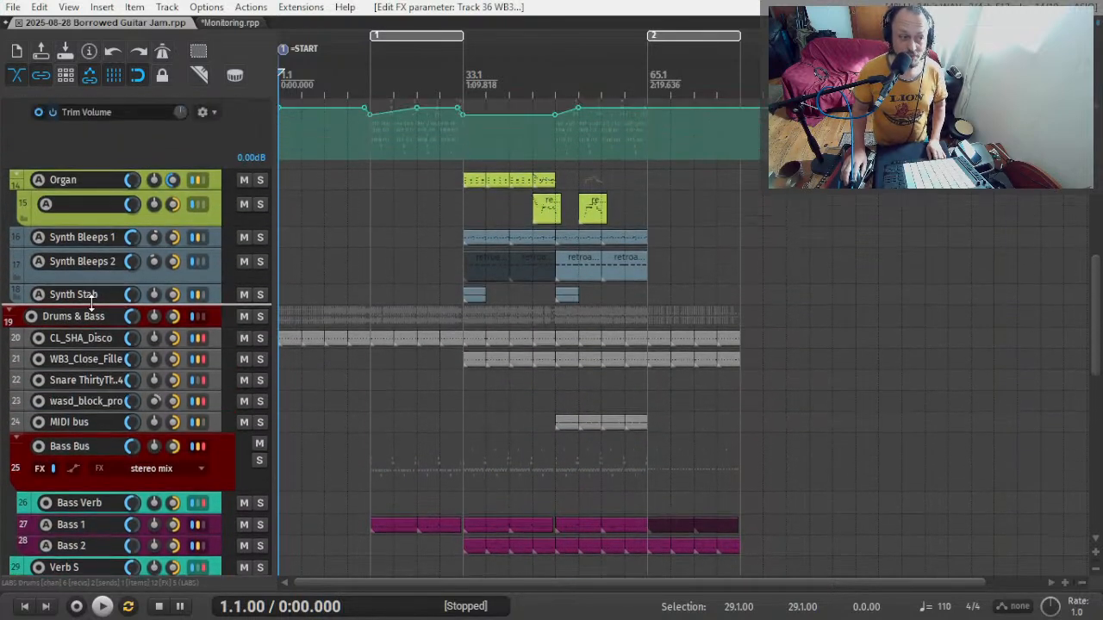
pyautogui.scroll(12, 100, 321)
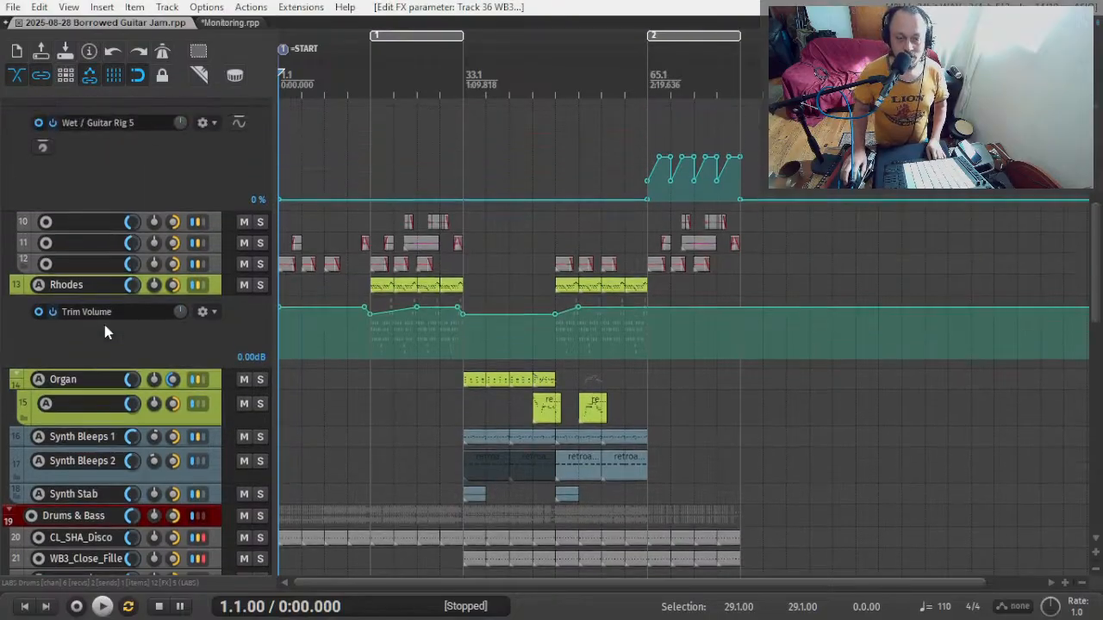
pyautogui.scroll(6, 105, 320)
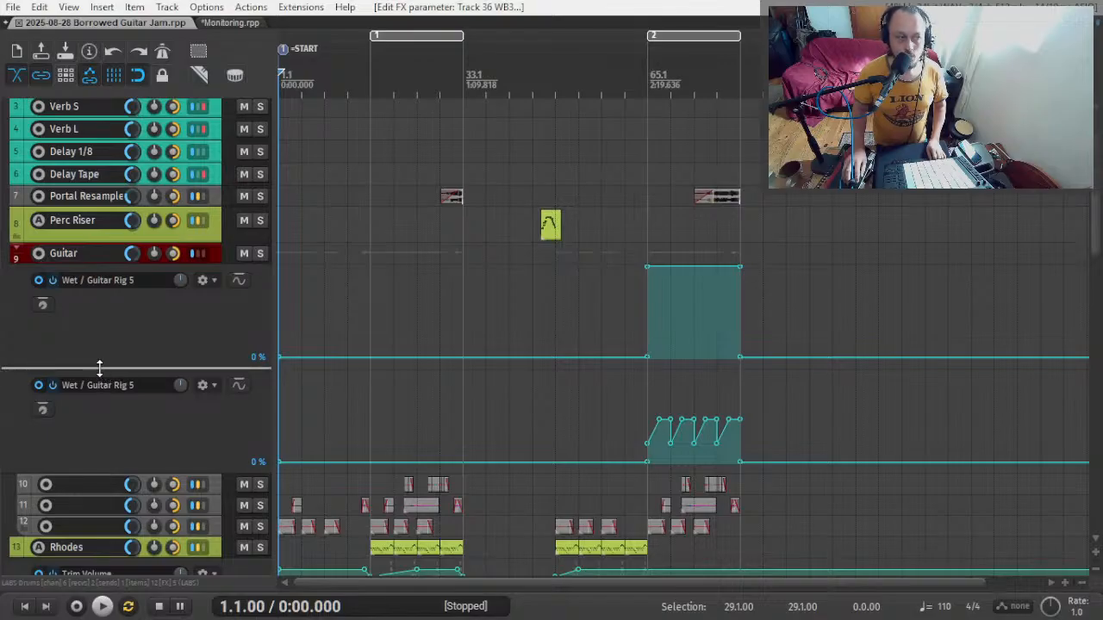
pyautogui.moveTo(99, 367); pyautogui.dragTo(98, 315)
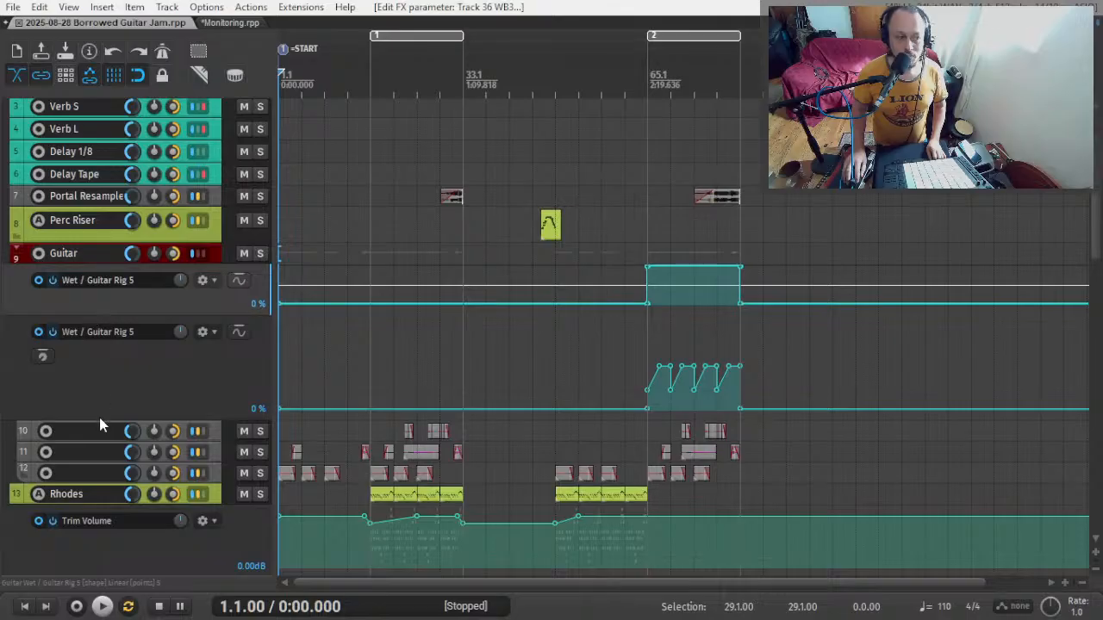
pyautogui.moveTo(99, 422); pyautogui.dragTo(105, 377)
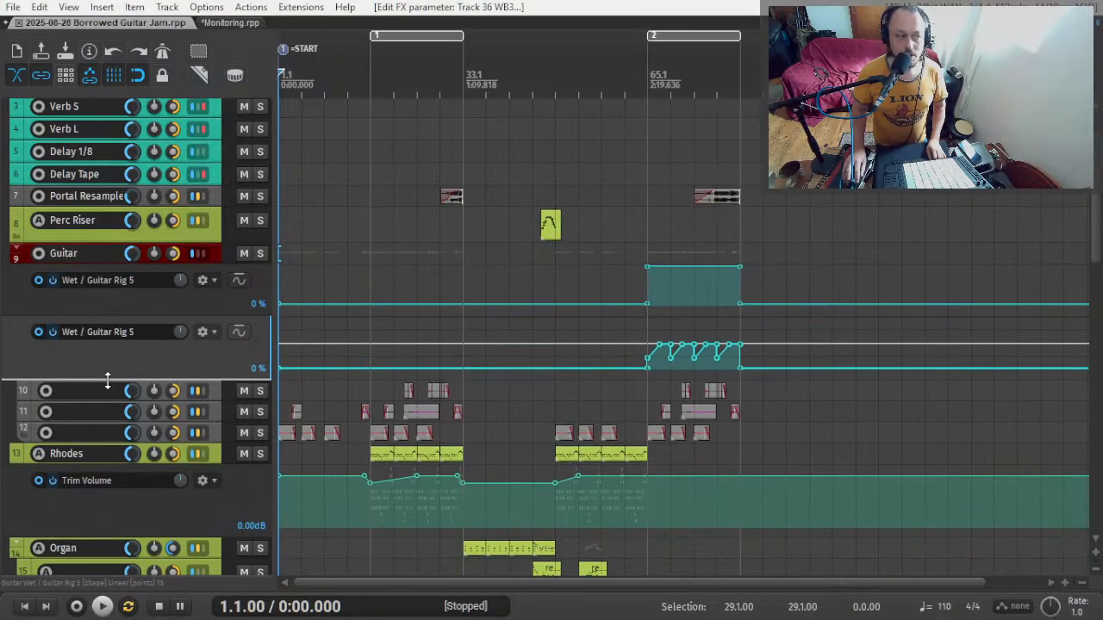
# - Look over the project's tracks from REFERENCE down through the drum tracks
pyautogui.scroll(3, 86, 298)
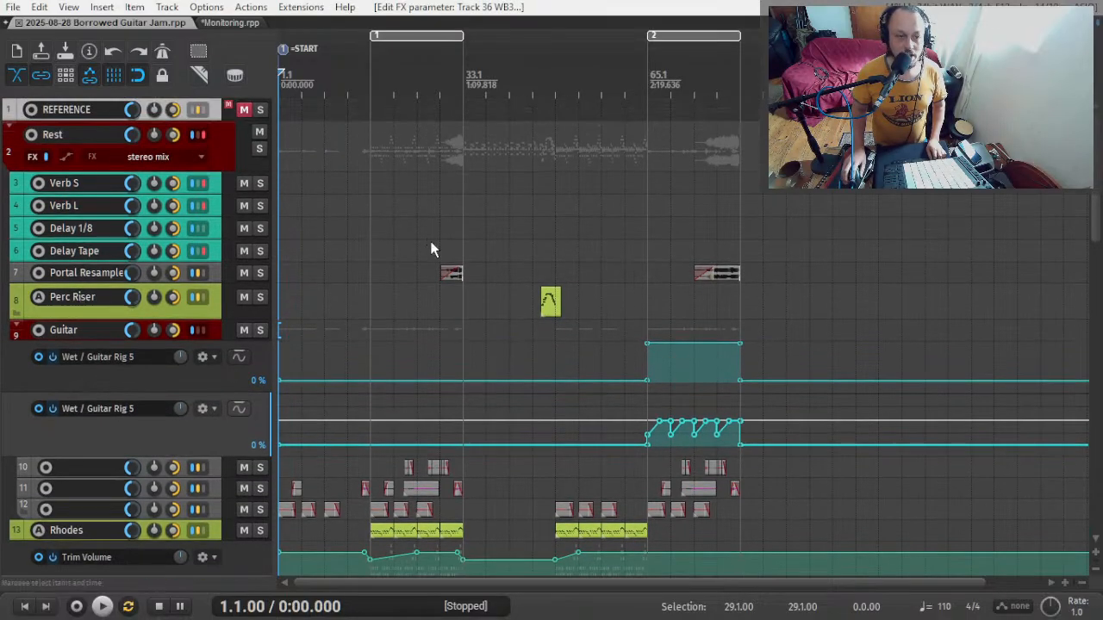
pyautogui.scroll(-2, 5, 255)
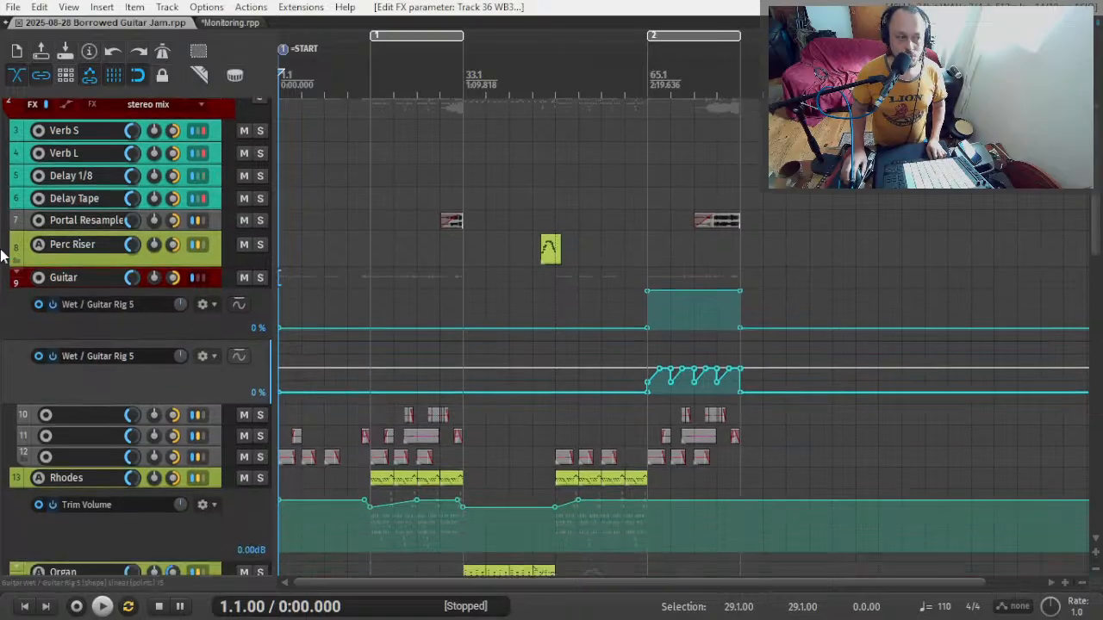
pyautogui.scroll(-3, 2, 234)
pyautogui.scroll(-10, 2, 236)
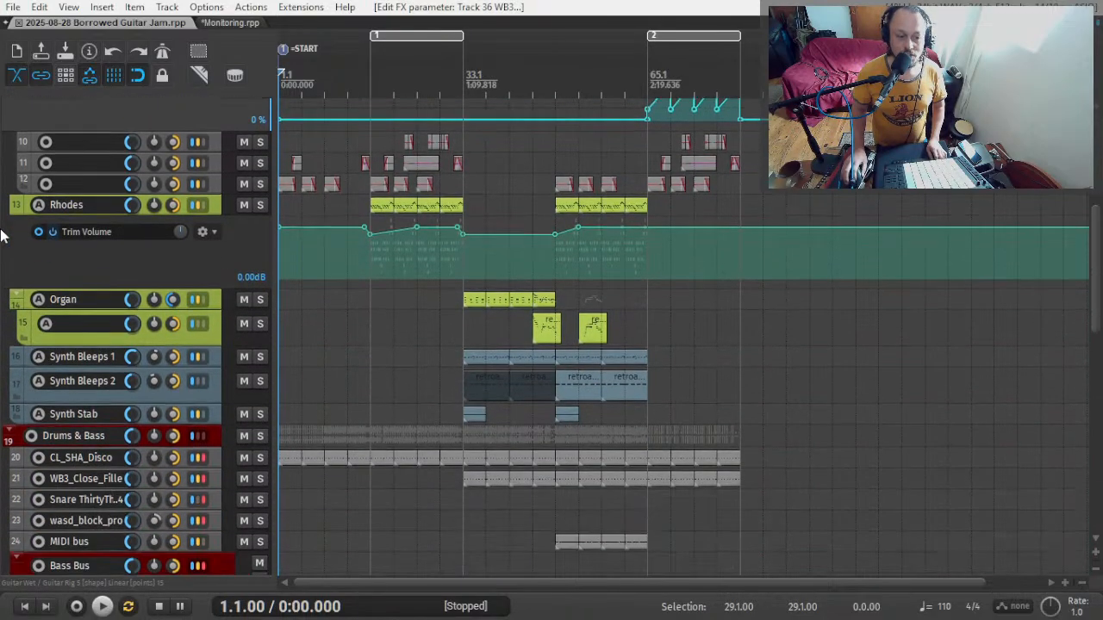
pyautogui.scroll(-10, 2, 241)
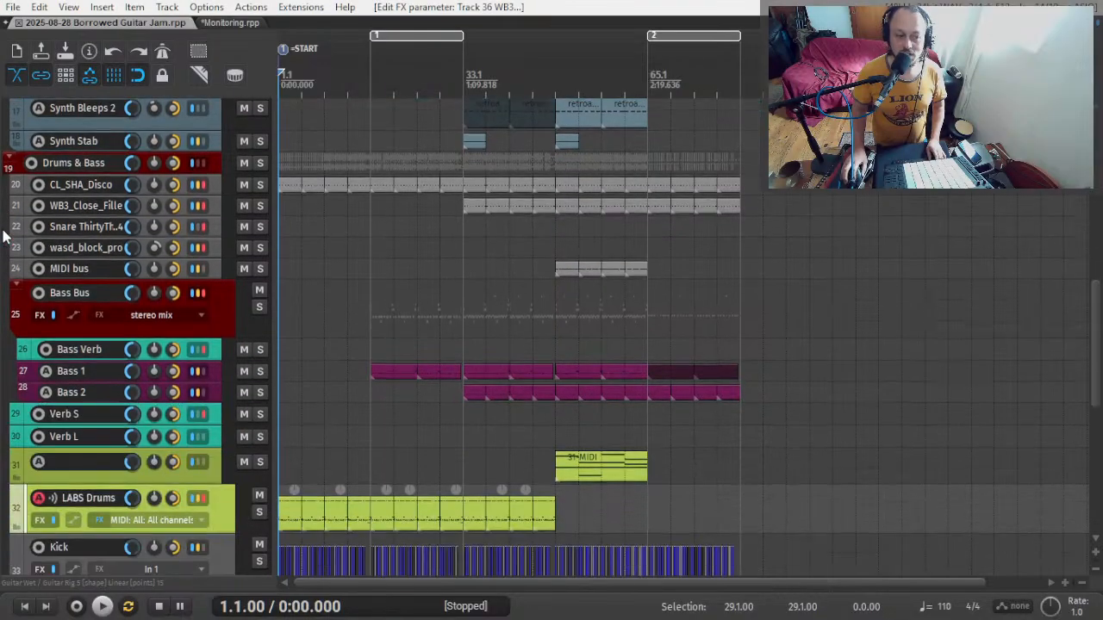
pyautogui.scroll(-1, 11, 232)
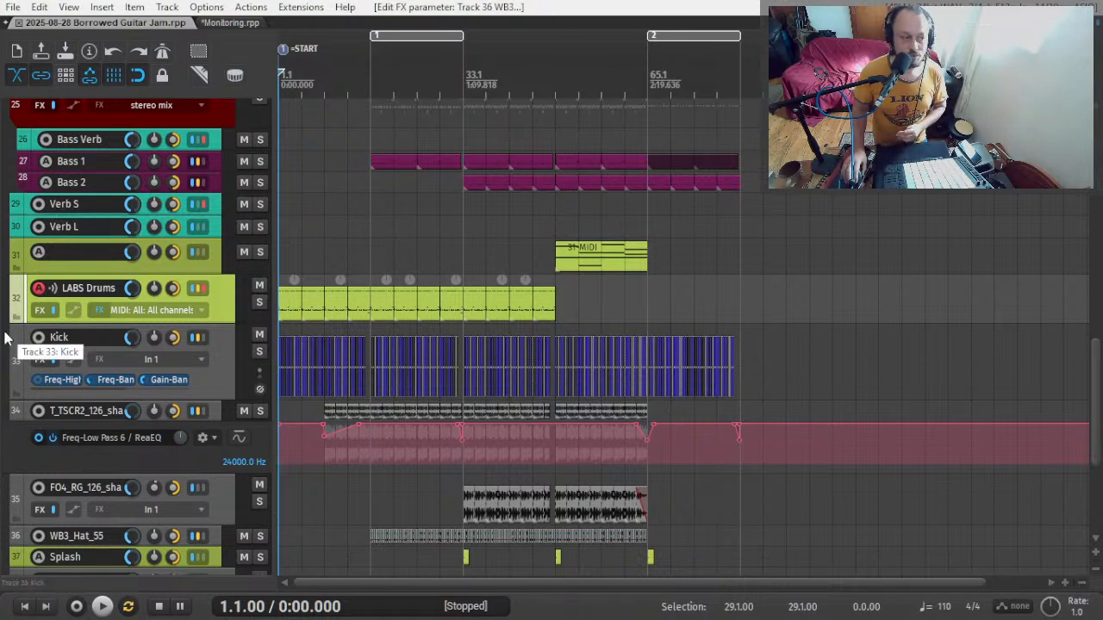
pyautogui.scroll(-1, 17, 344)
# - Select the Kick track and examine its individual kick samples around bar 9 up close
pyautogui.scroll(10, 326, 352)
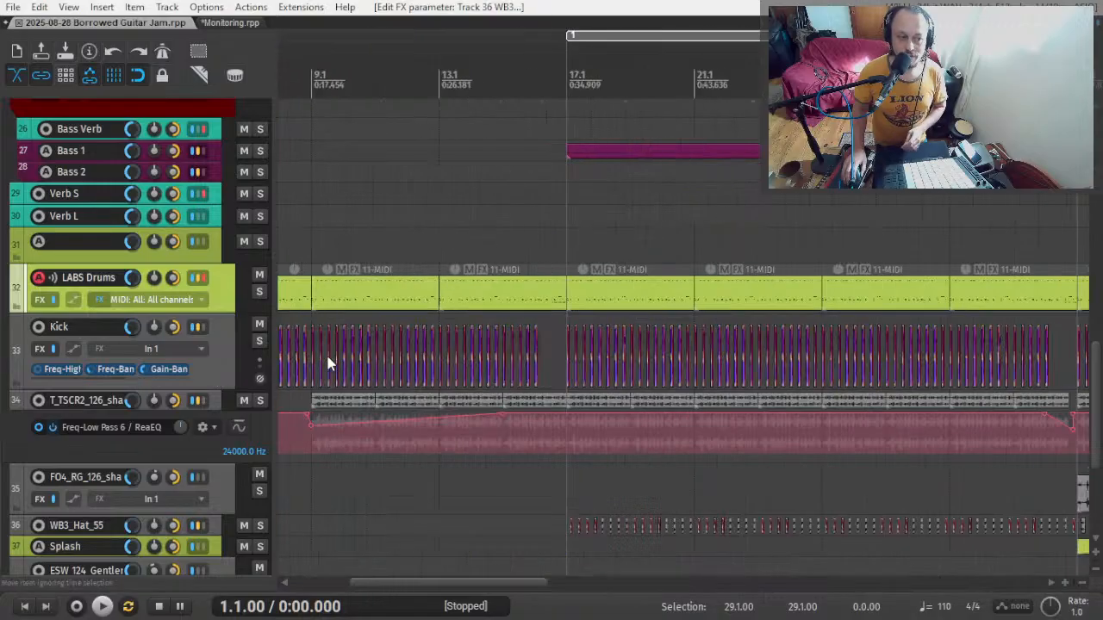
pyautogui.click(219, 368)
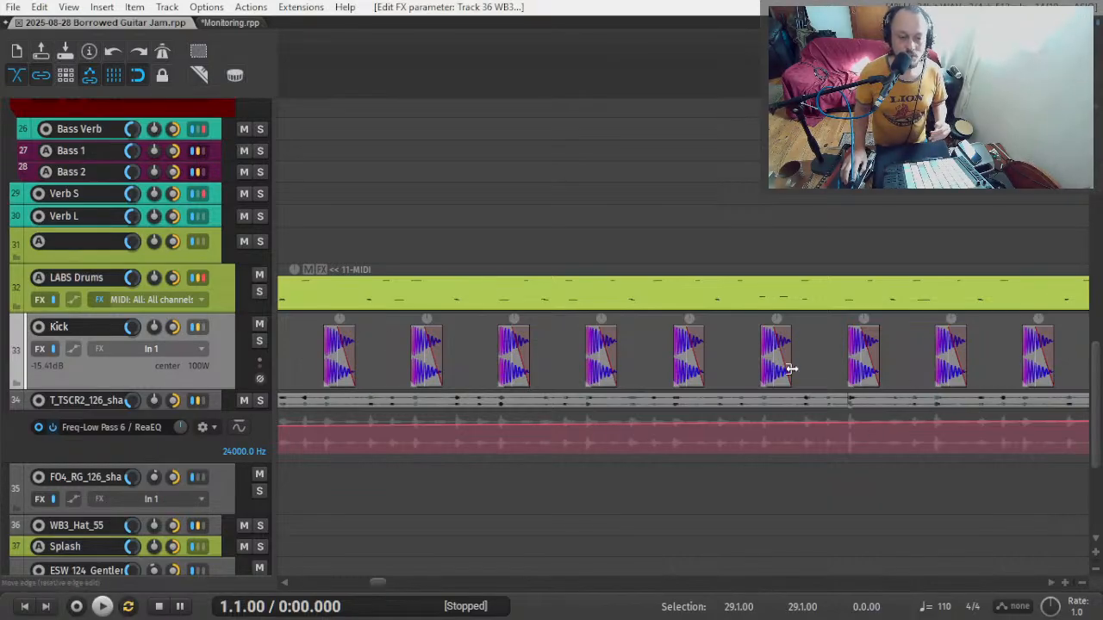
pyautogui.scroll(-2, 551, 378)
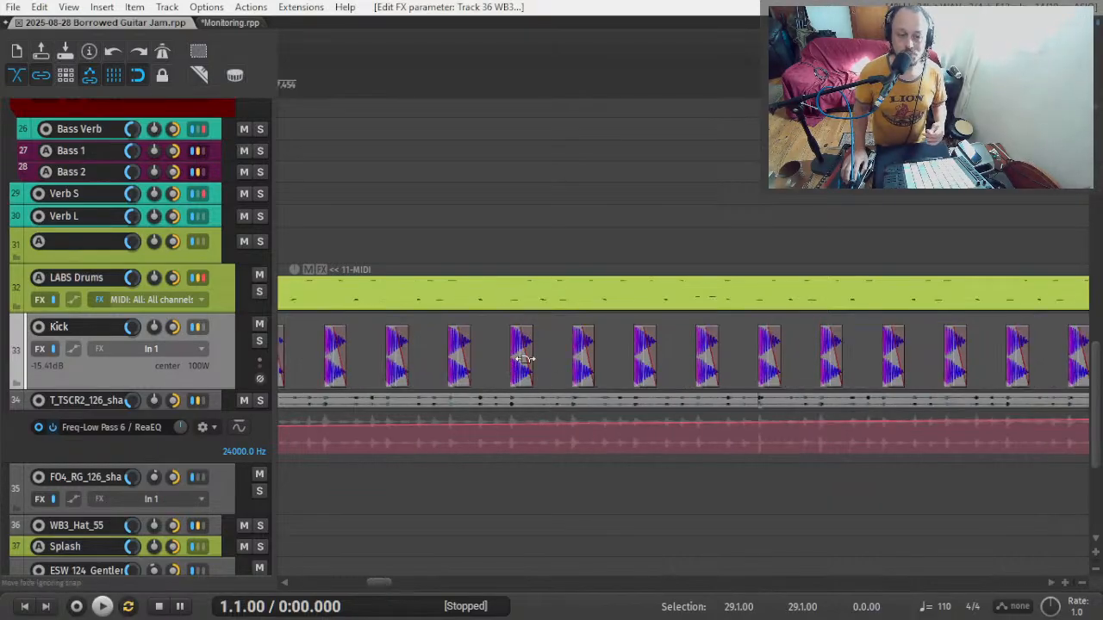
pyautogui.scroll(-2, 523, 359)
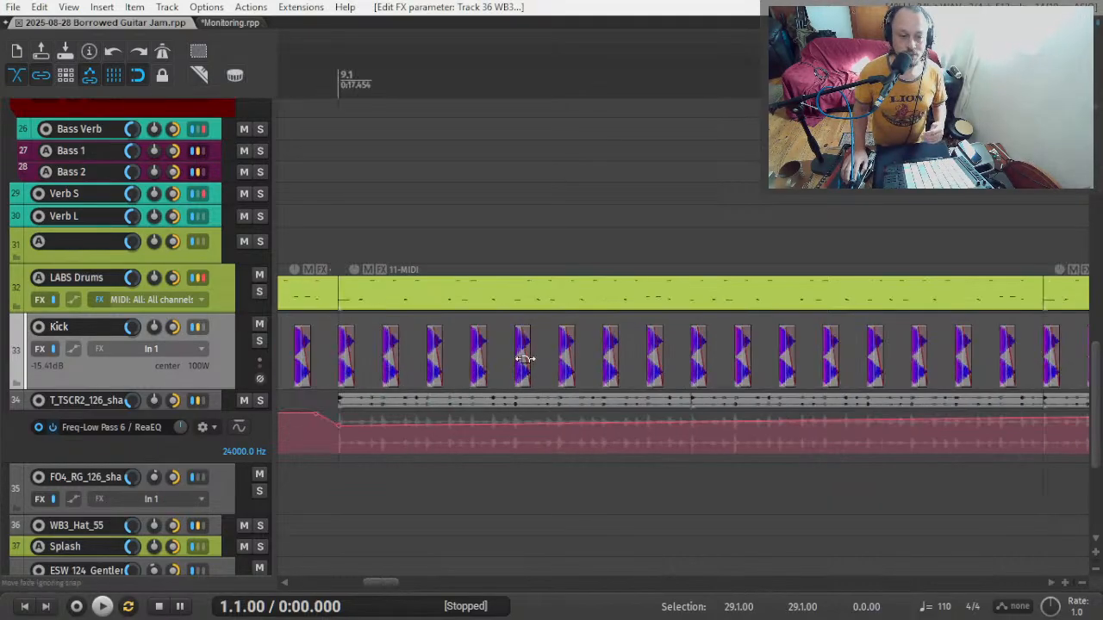
# - Select the T_TSCR2_126 shaker loop track, check its track timebase setting, and select its loop item starting at bar 11
pyautogui.click(86, 405)
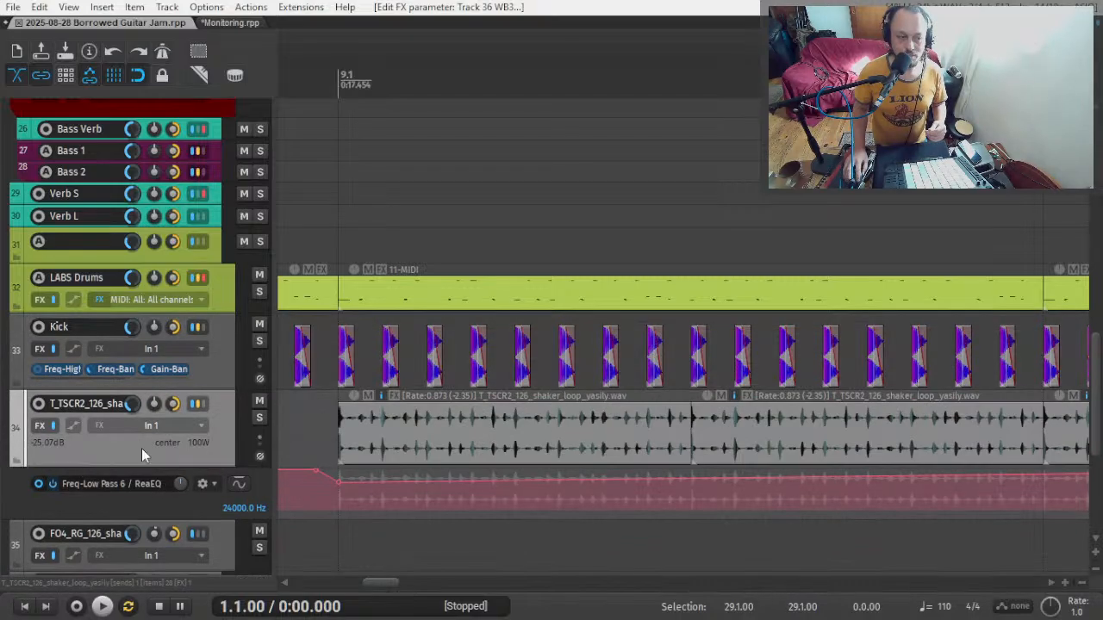
pyautogui.rightClick(226, 438)
pyautogui.moveTo(401, 494)
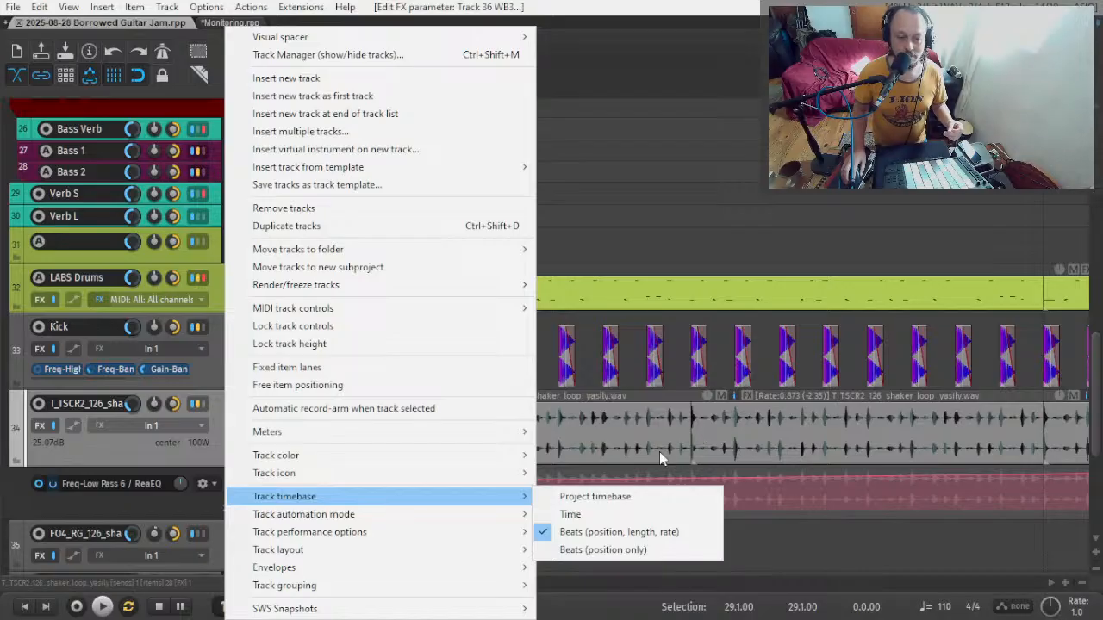
pyautogui.moveTo(278, 515)
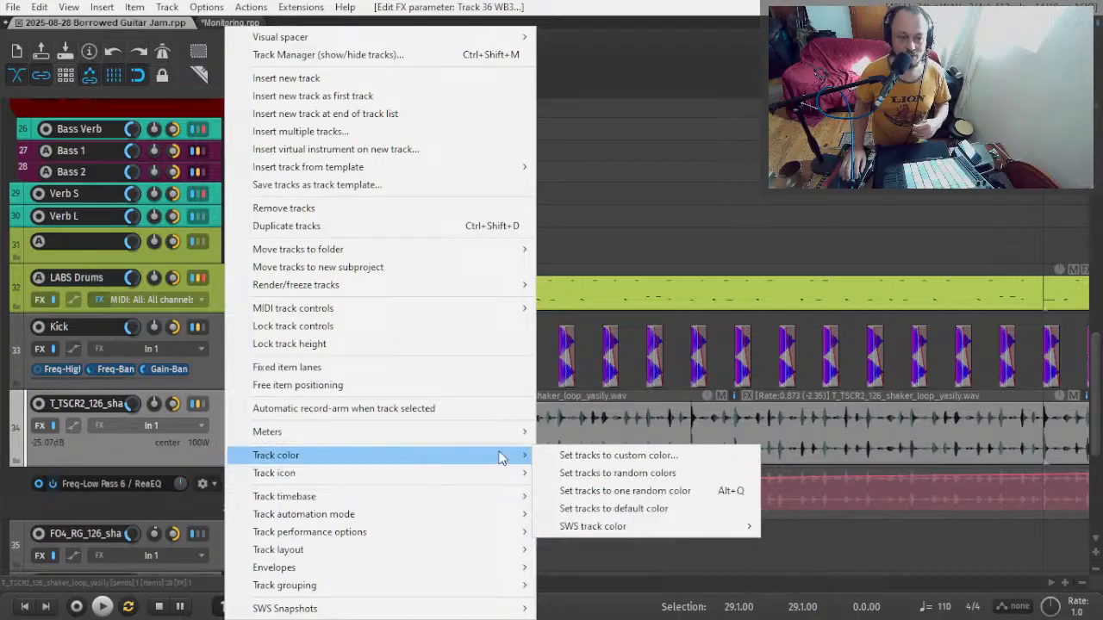
pyautogui.moveTo(448, 499)
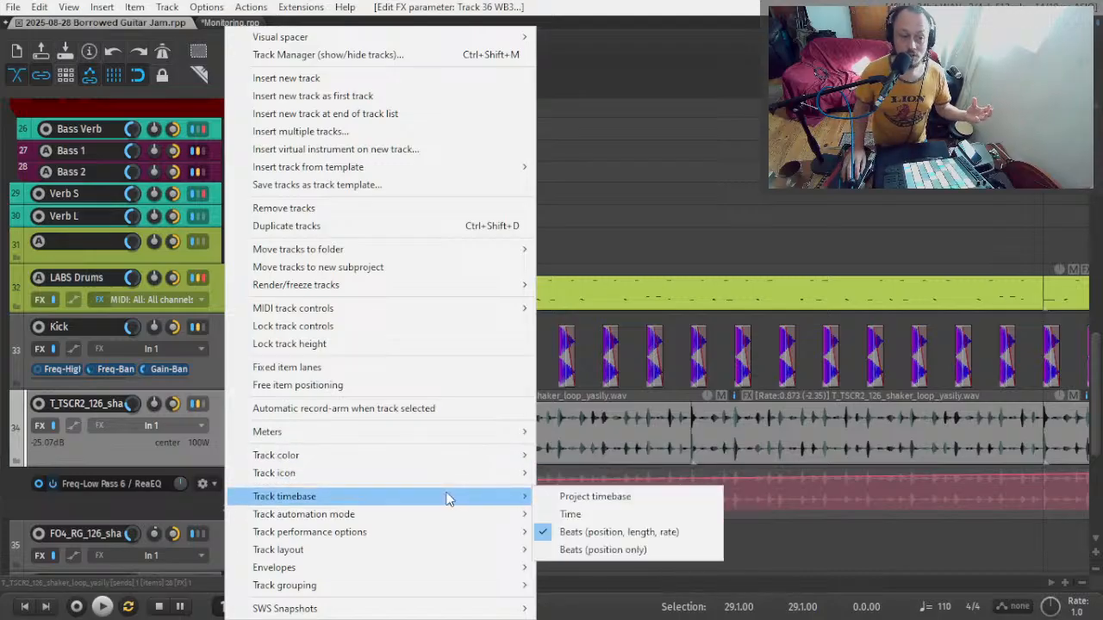
pyautogui.click(830, 447)
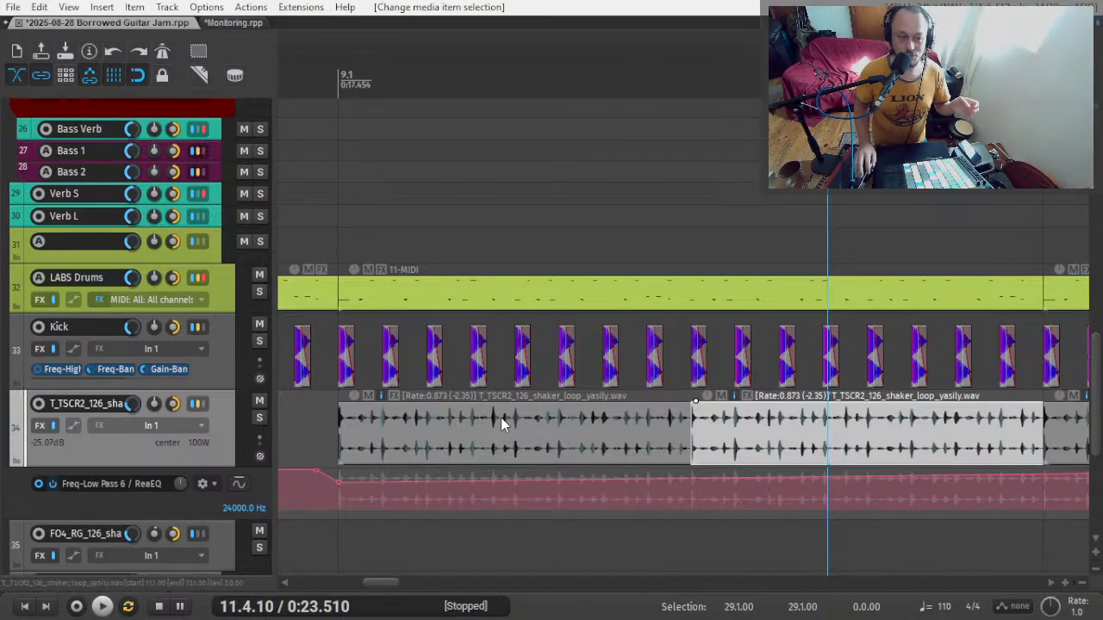
# - Select the Kick track and check which track timebase it uses
pyautogui.rightClick(205, 369)
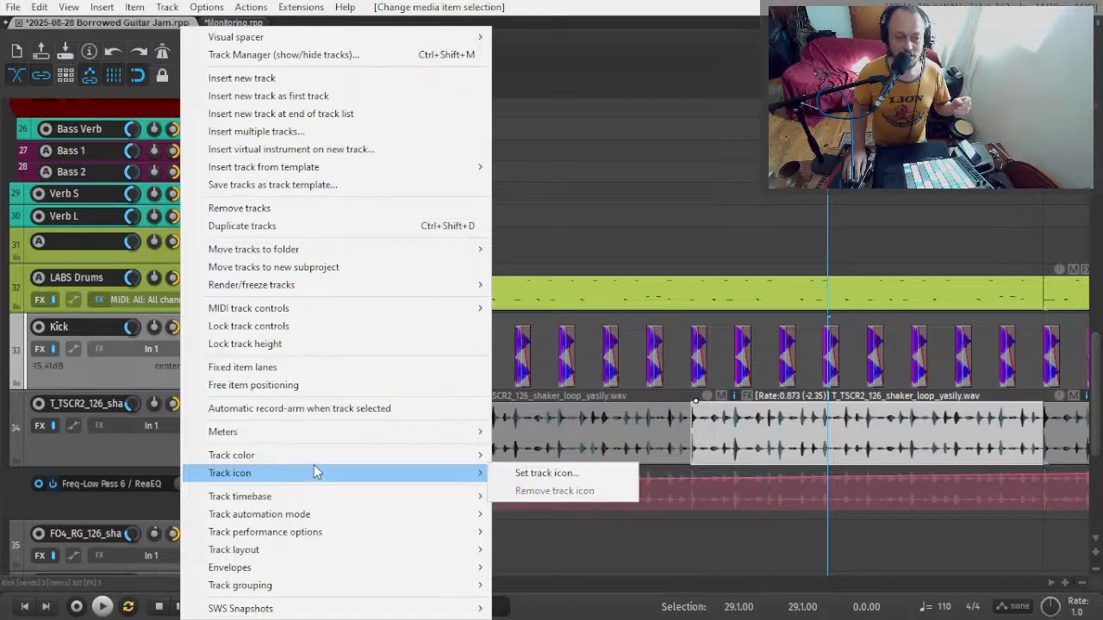
pyautogui.moveTo(309, 503)
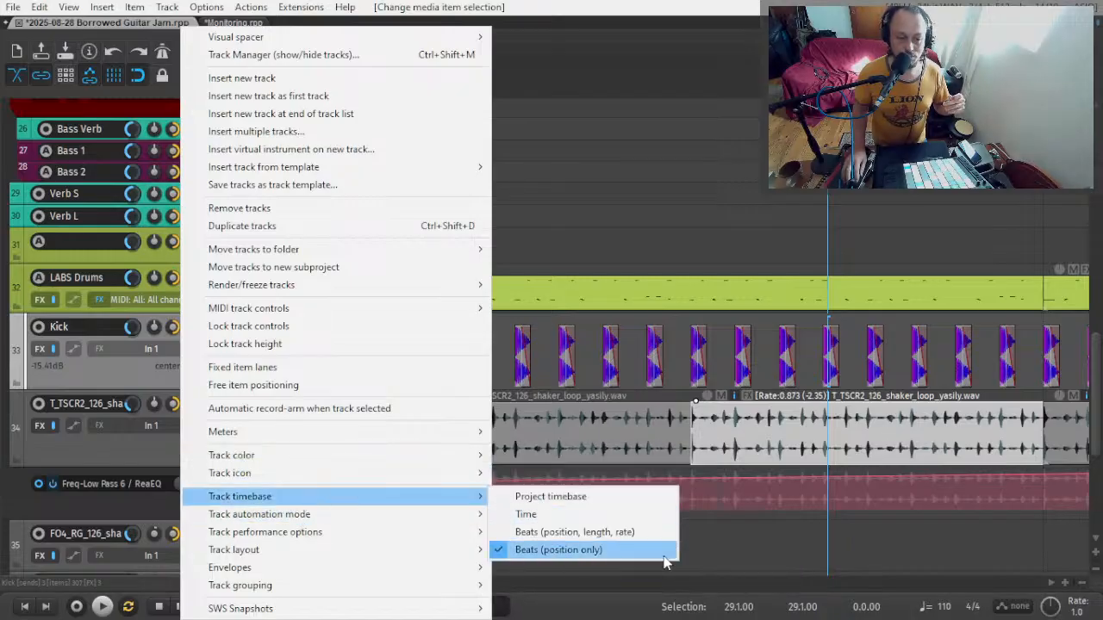
pyautogui.click(682, 351)
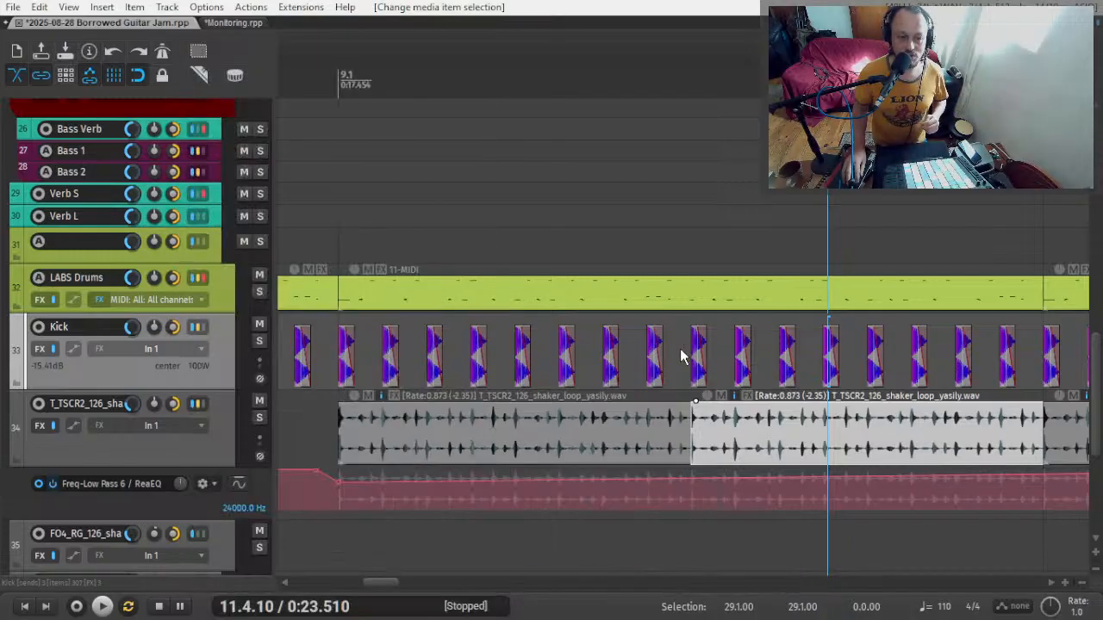
# - Compare the kick hits with the shaker loop's waveform up close and recheck the Kick track's timebase options
pyautogui.scroll(4, 672, 351)
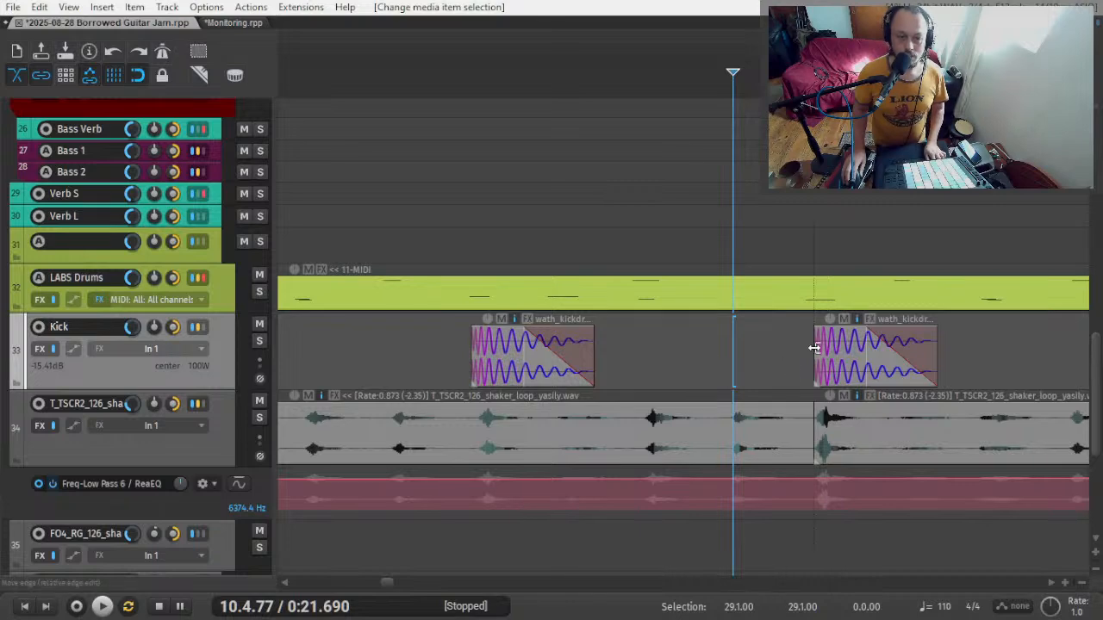
pyautogui.scroll(-5, 859, 351)
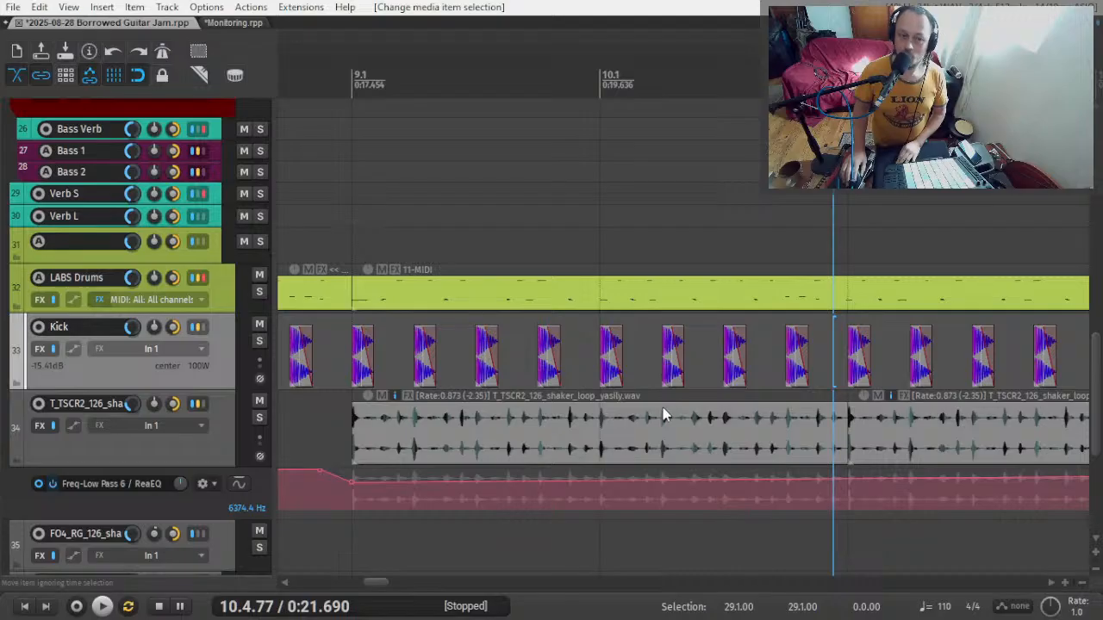
pyautogui.scroll(-4, 659, 405)
pyautogui.scroll(6, 837, 377)
pyautogui.scroll(4, 838, 376)
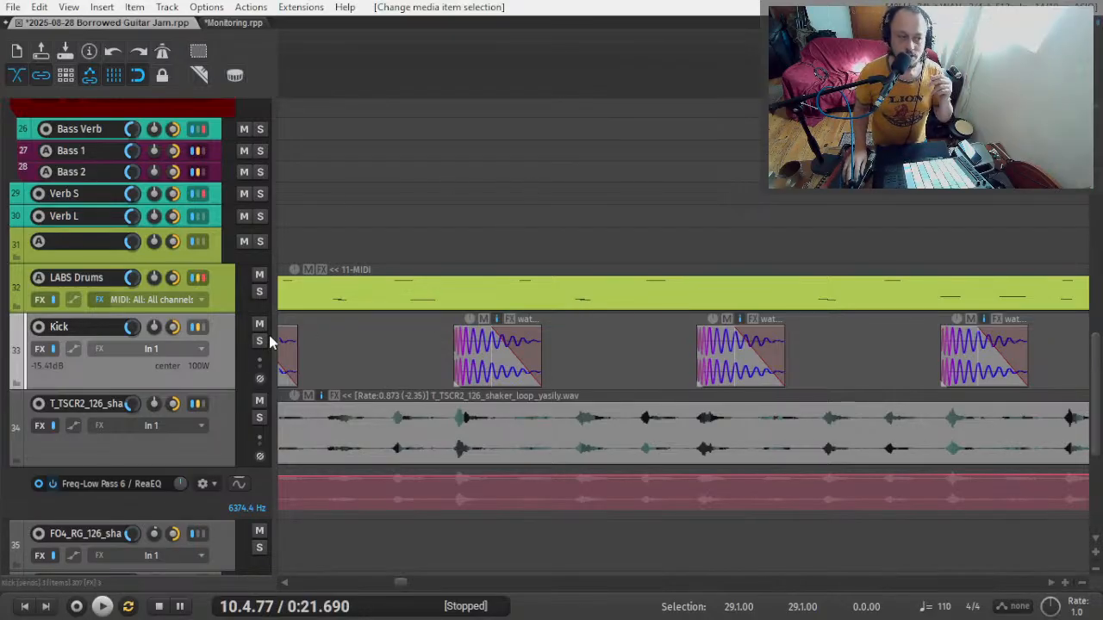
pyautogui.rightClick(216, 365)
pyautogui.moveTo(338, 499)
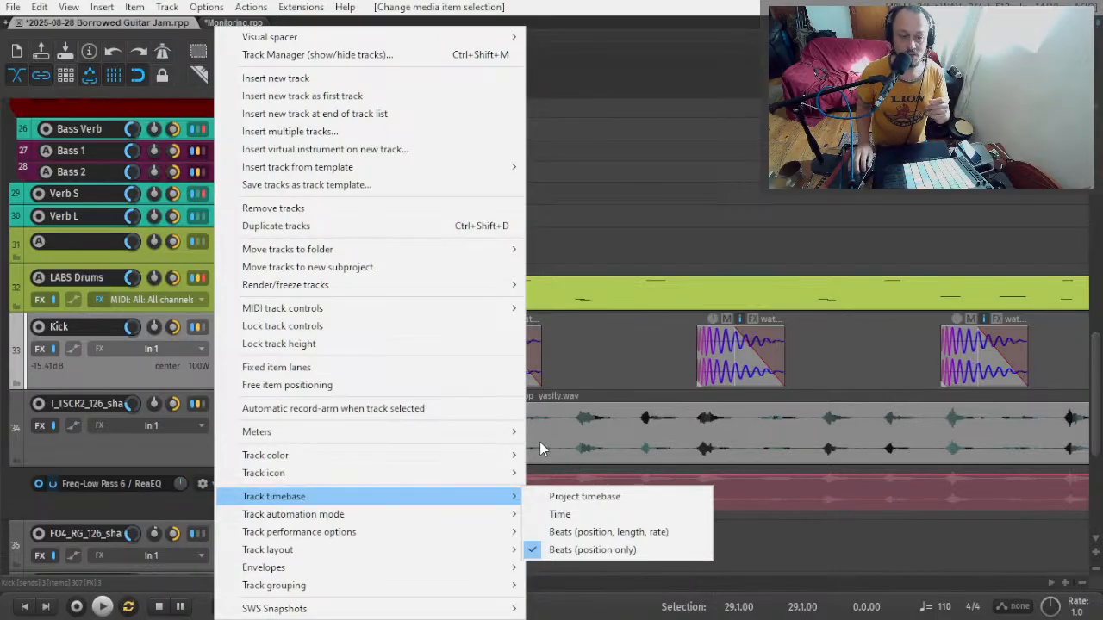
pyautogui.click(842, 368)
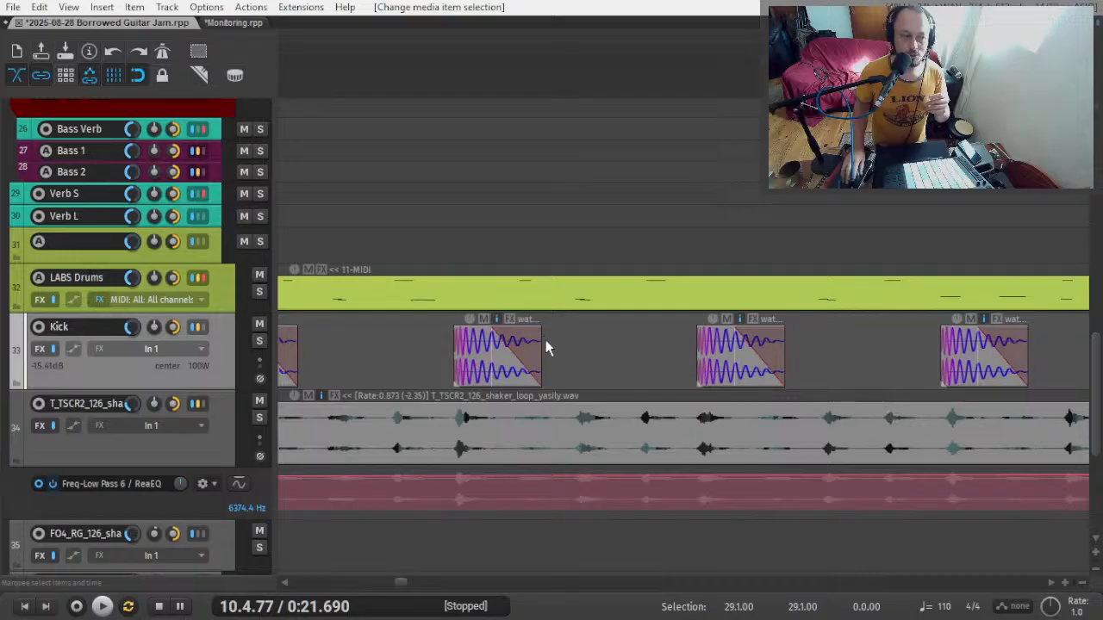
# - Examine a wider stretch of kick hits, review the Kick timebase options again, and place the edit cursor at 13.1 on Bass 1
pyautogui.scroll(-6, 583, 342)
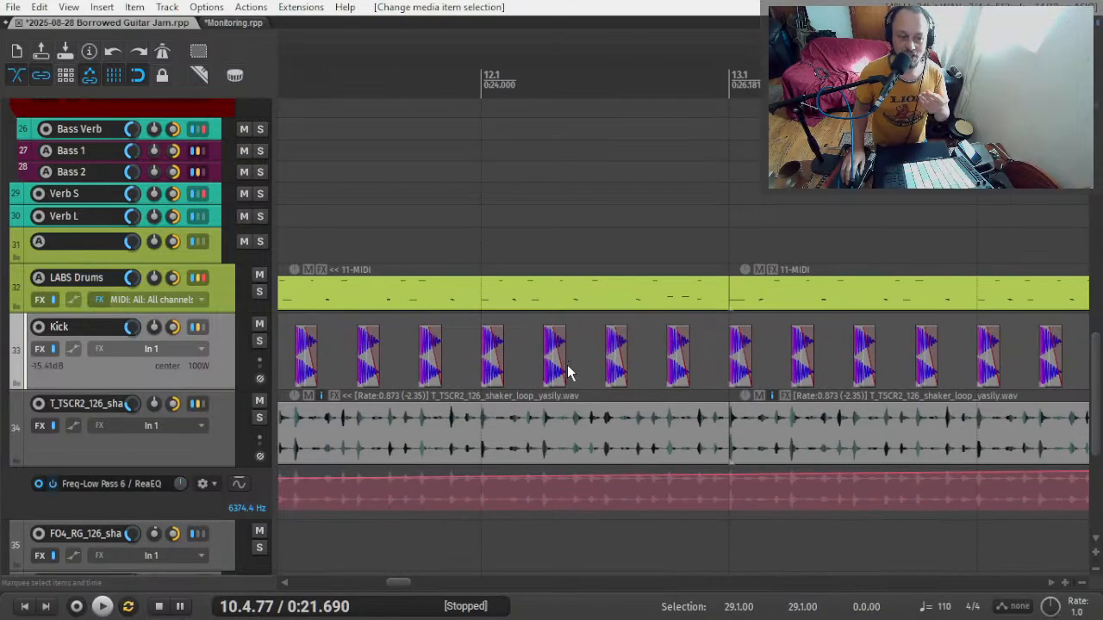
pyautogui.scroll(-3, 567, 372)
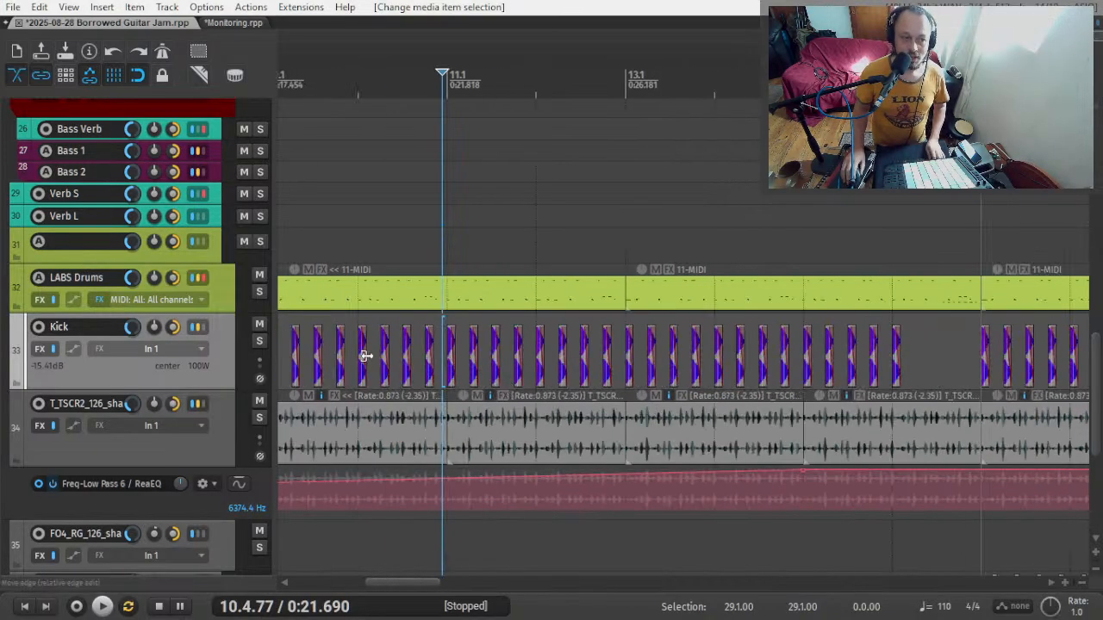
pyautogui.rightClick(217, 380)
pyautogui.moveTo(385, 497)
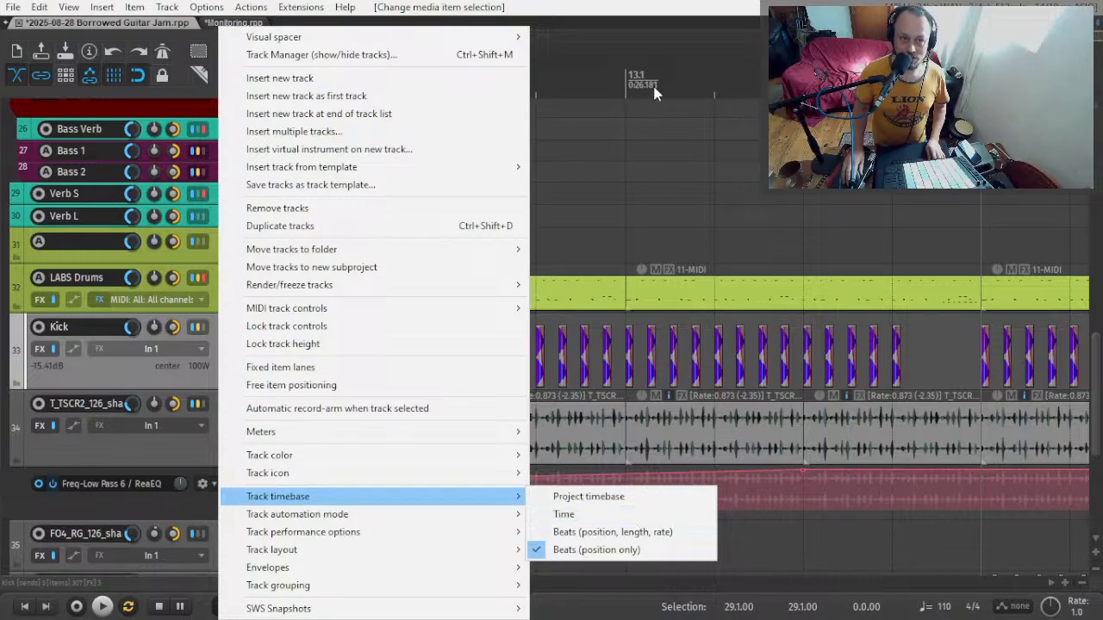
pyautogui.click(626, 157)
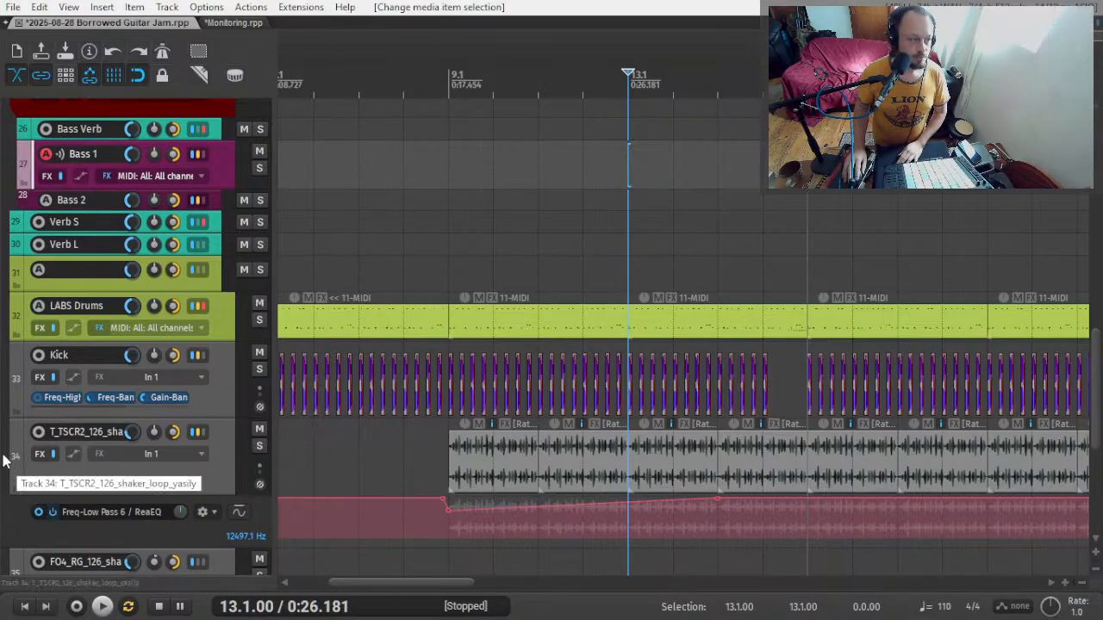
# - Select the ESW_124 live drum fill track and return the edit cursor to the project start
pyautogui.scroll(-2, 112, 487)
pyautogui.scroll(-5, 112, 487)
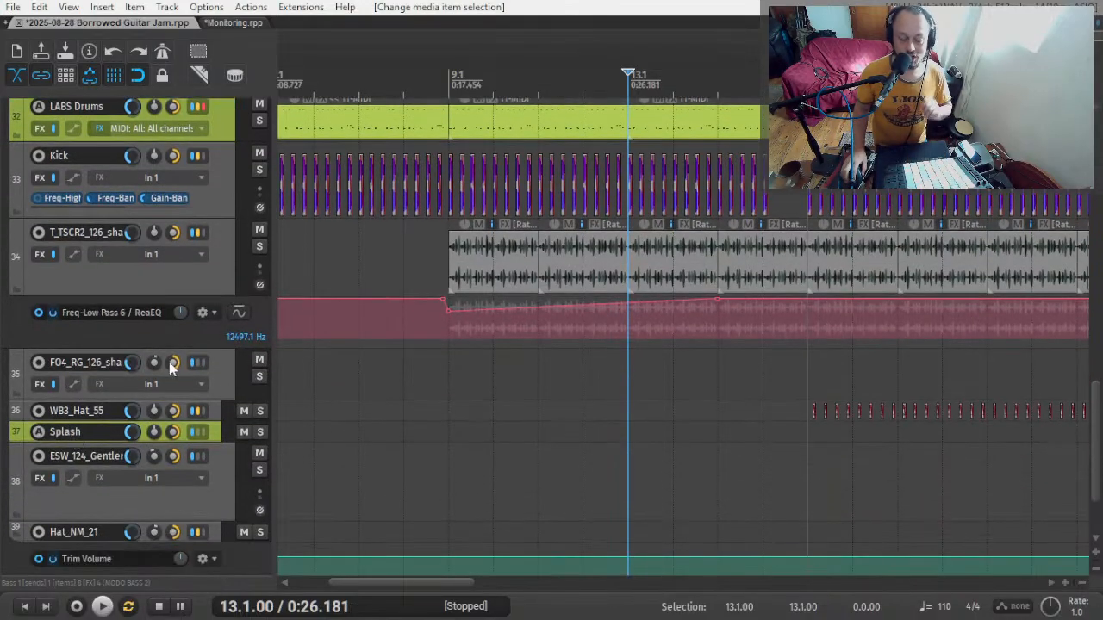
pyautogui.scroll(-4, 169, 362)
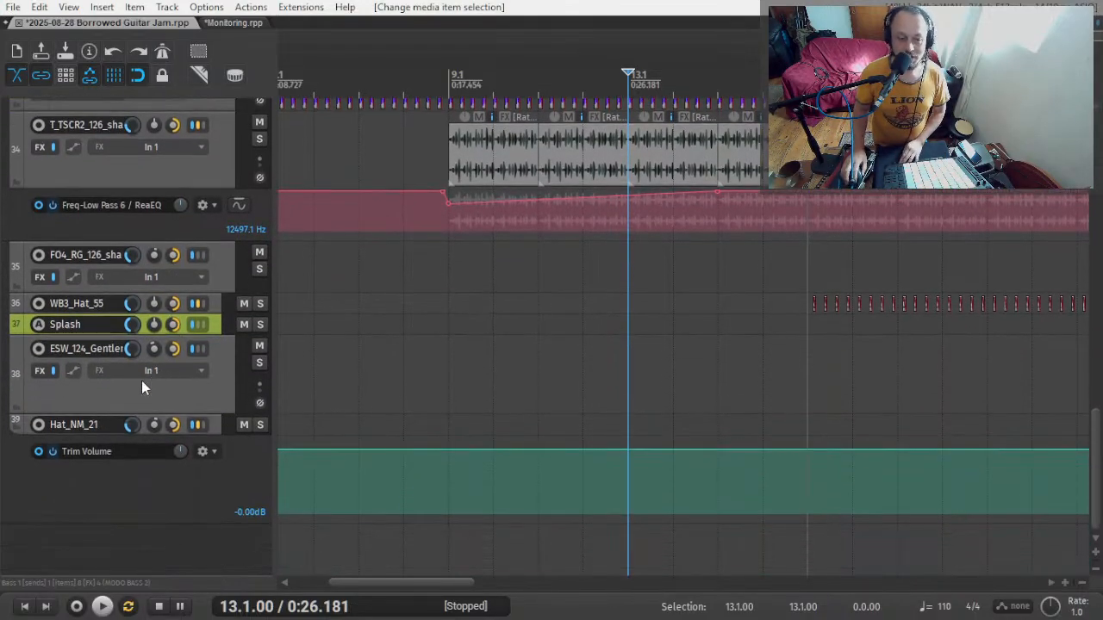
pyautogui.click(205, 398)
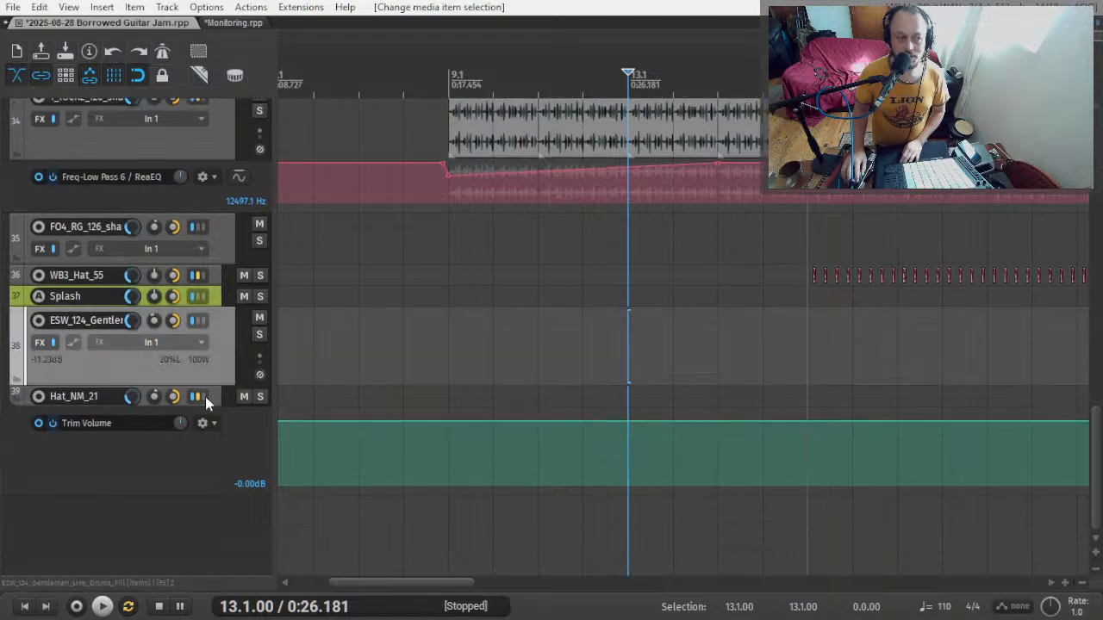
pyautogui.press('w')
pyautogui.scroll(-4, 472, 377)
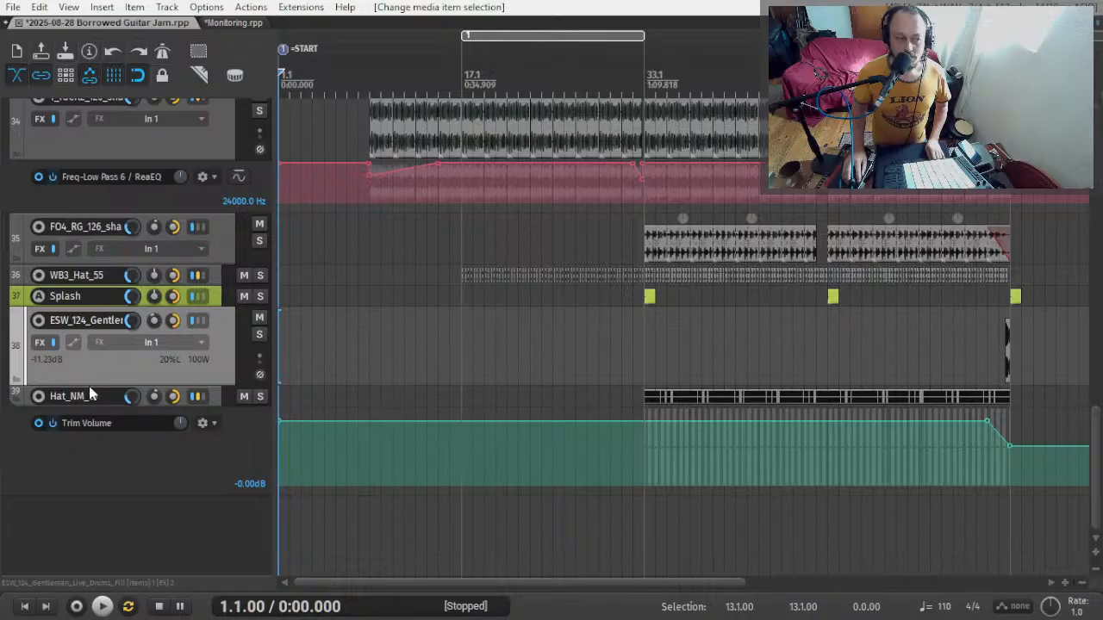
# - Examine the drum fill item just before bar 65 up close and look for its track timebase options
pyautogui.scroll(6, 1016, 361)
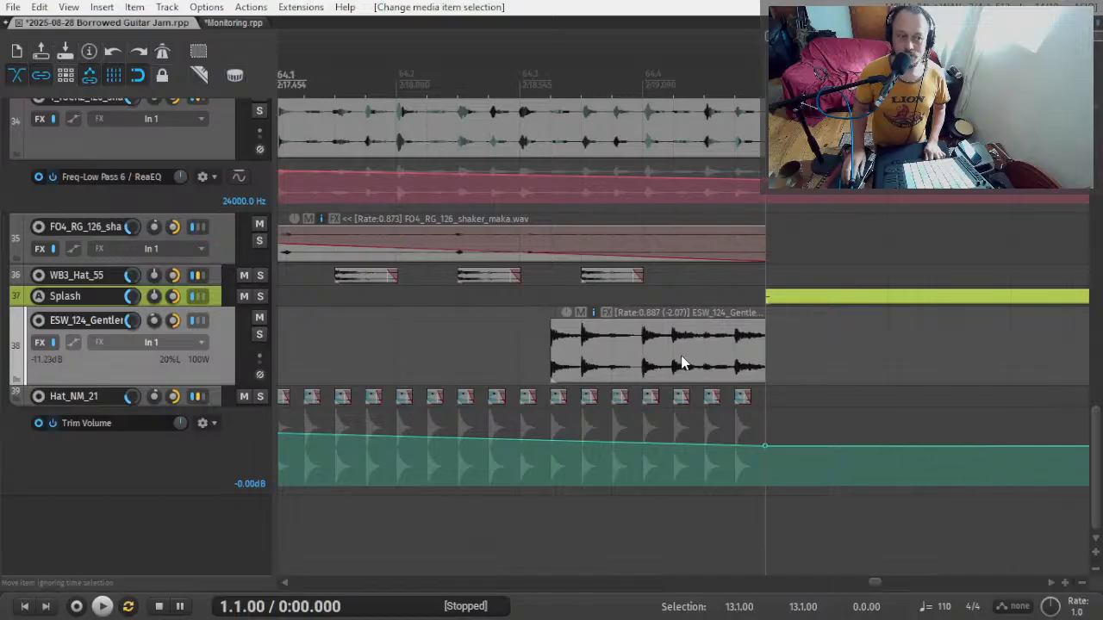
pyautogui.scroll(-2, 672, 365)
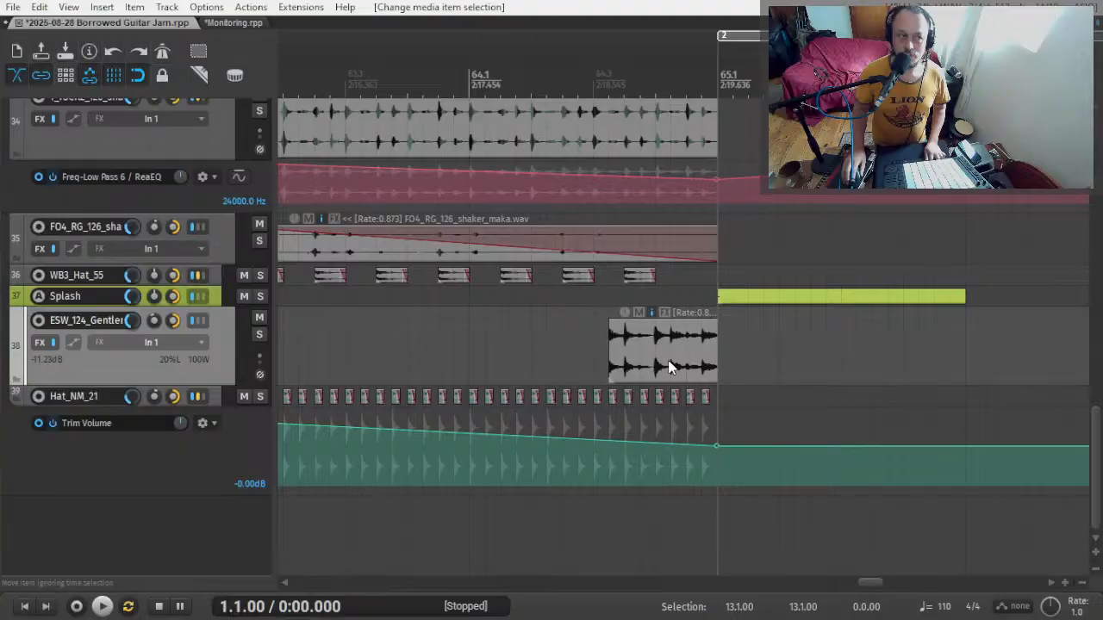
pyautogui.scroll(-2, 671, 365)
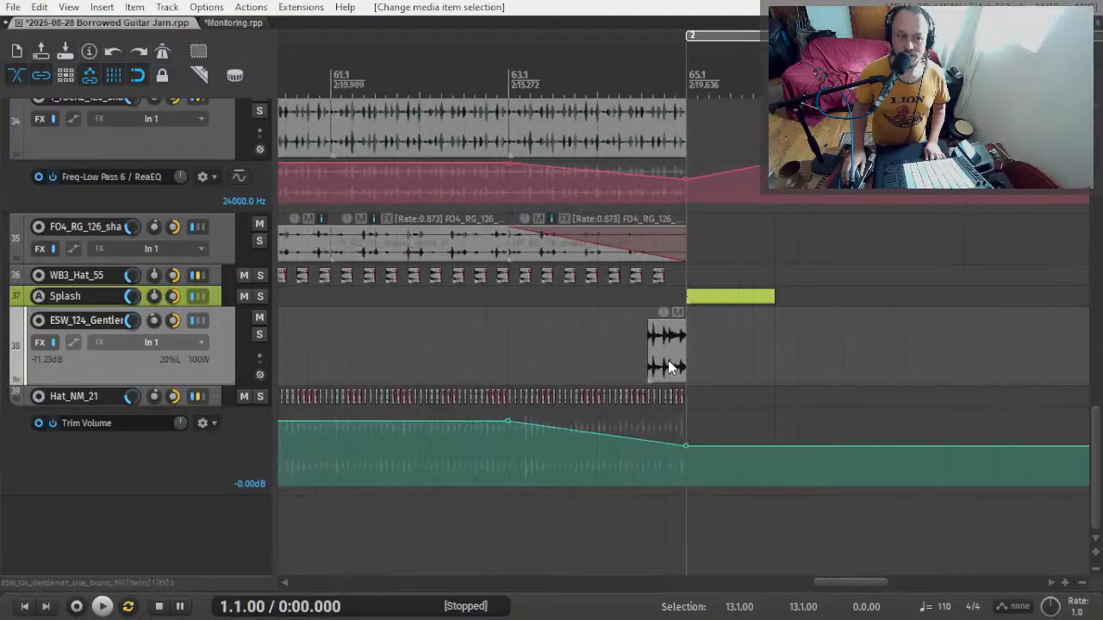
pyautogui.rightClick(238, 365)
pyautogui.moveTo(409, 496)
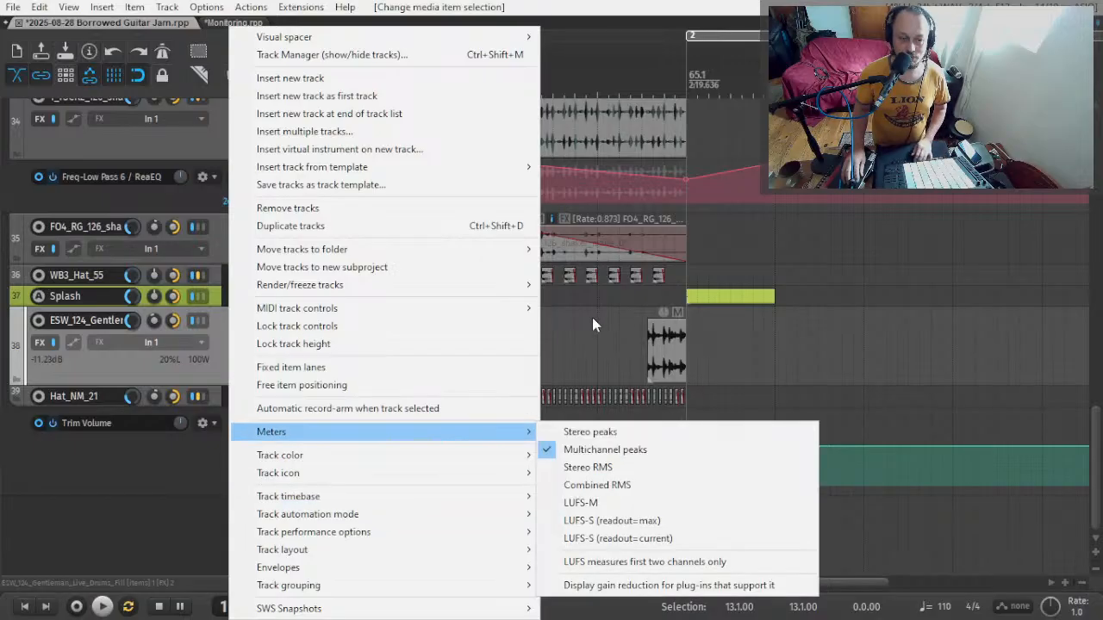
pyautogui.click(593, 316)
# - Return to the project start and review the tracks with compact heights, from the hats up to the guitar takes
pyautogui.press('Home')
pyautogui.scroll(-4, 554, 334)
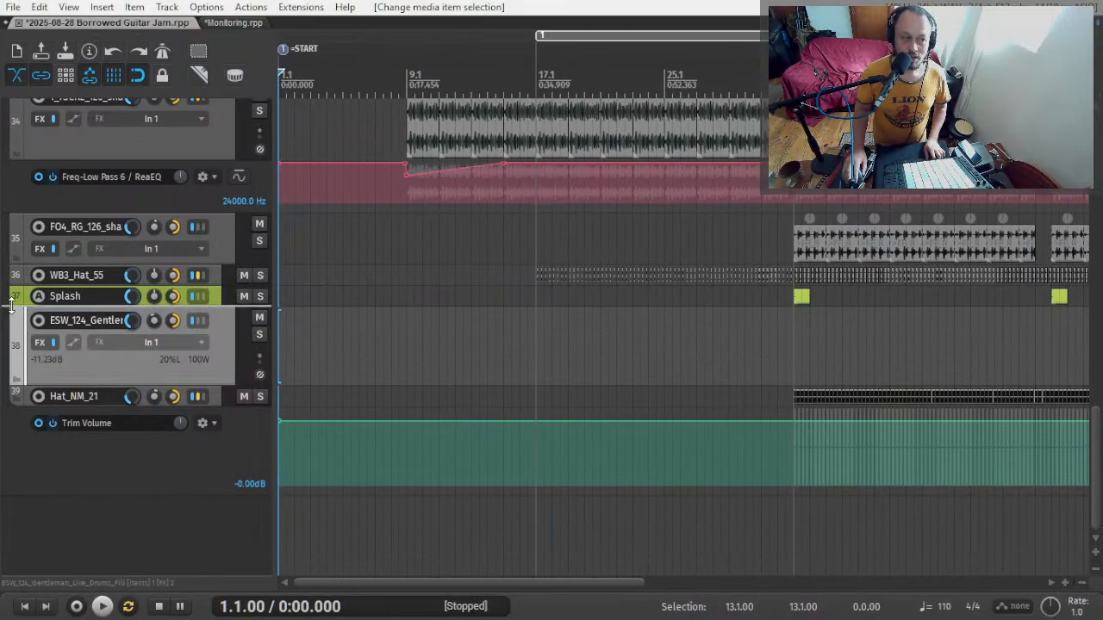
pyautogui.moveTo(11, 307); pyautogui.dragTo(11, 304)
pyautogui.scroll(4, 11, 304)
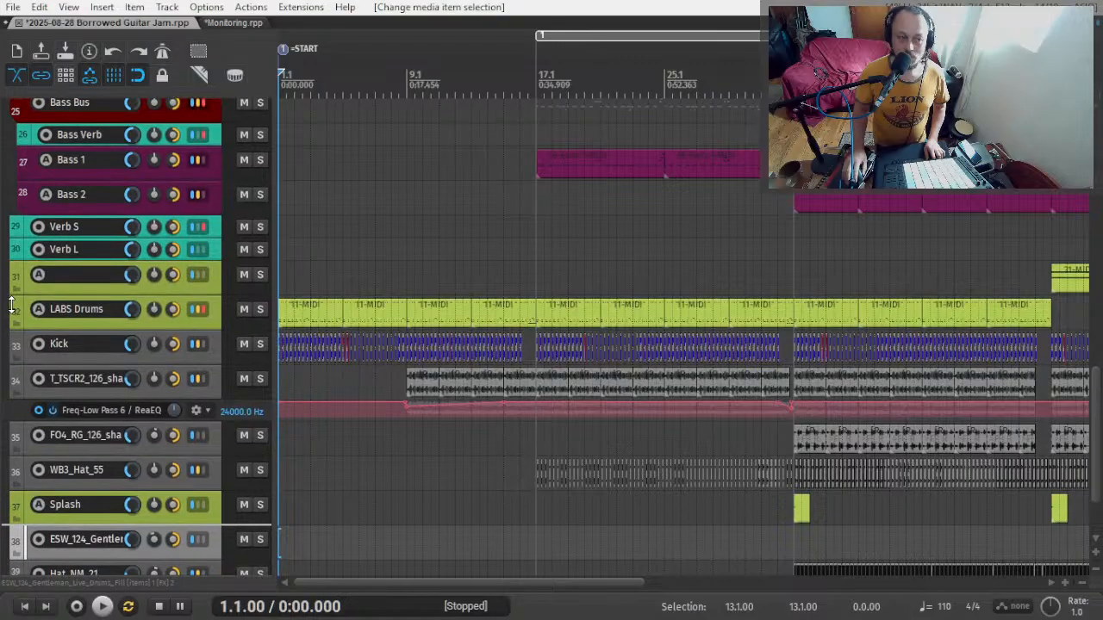
pyautogui.scroll(2, 12, 304)
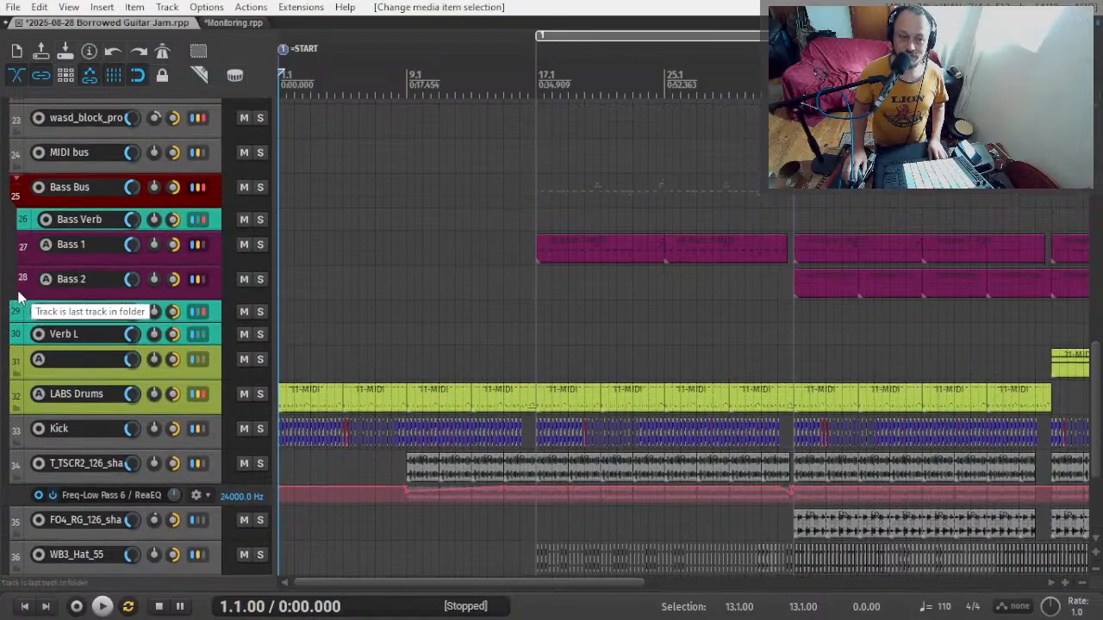
pyautogui.scroll(5, 19, 298)
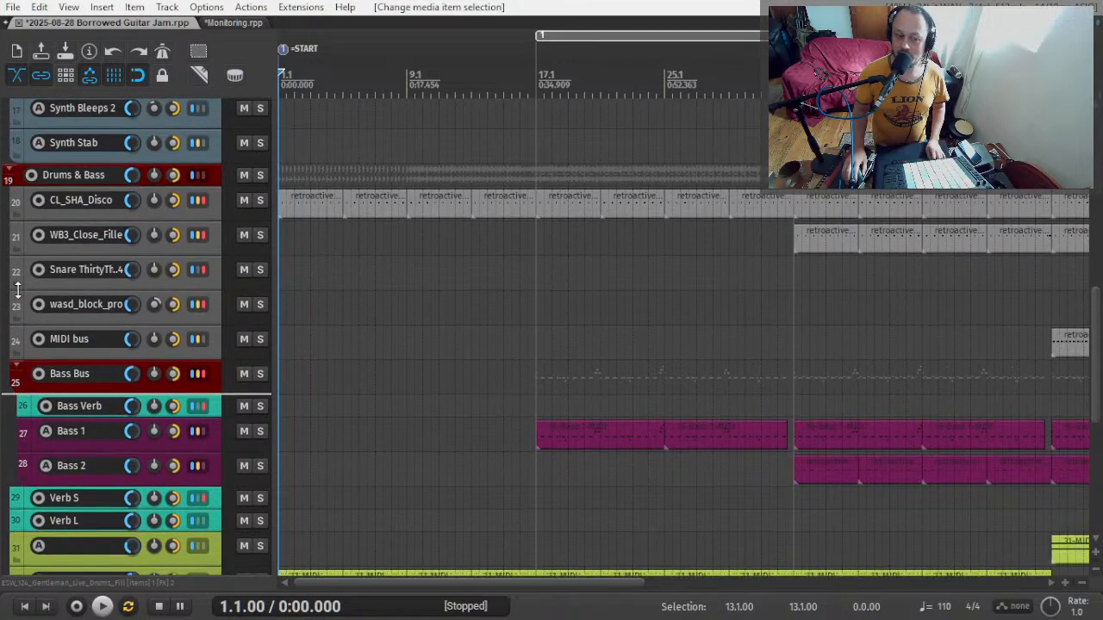
pyautogui.scroll(7, 17, 291)
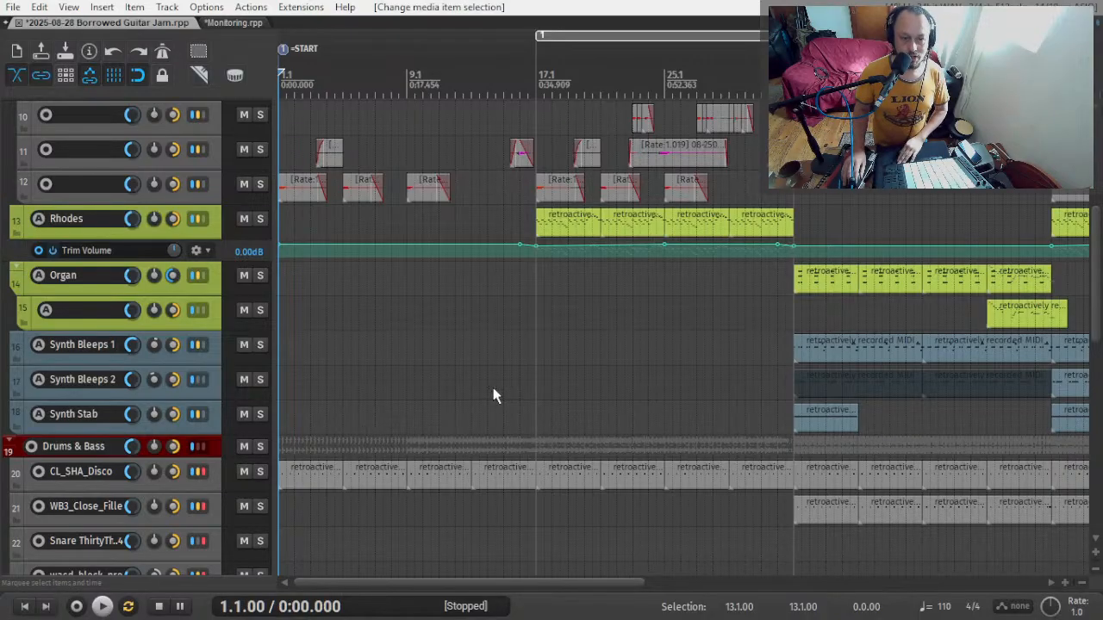
pyautogui.click(633, 392)
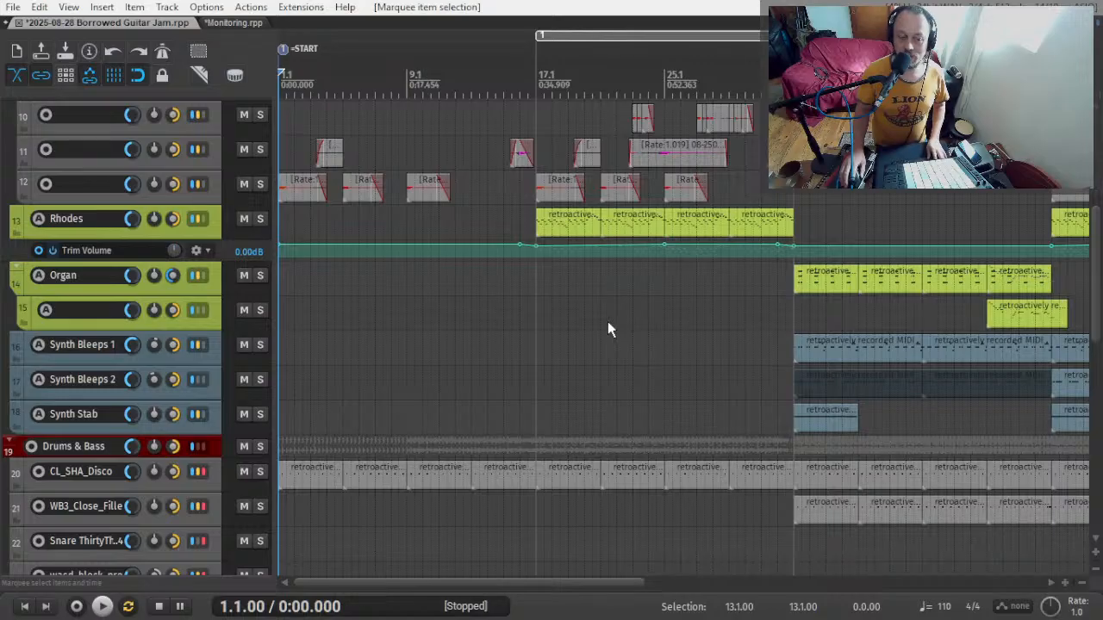
# - Fit the whole arrangement into view and start playback from the project start
pyautogui.hotkey('alt', 'Tab')
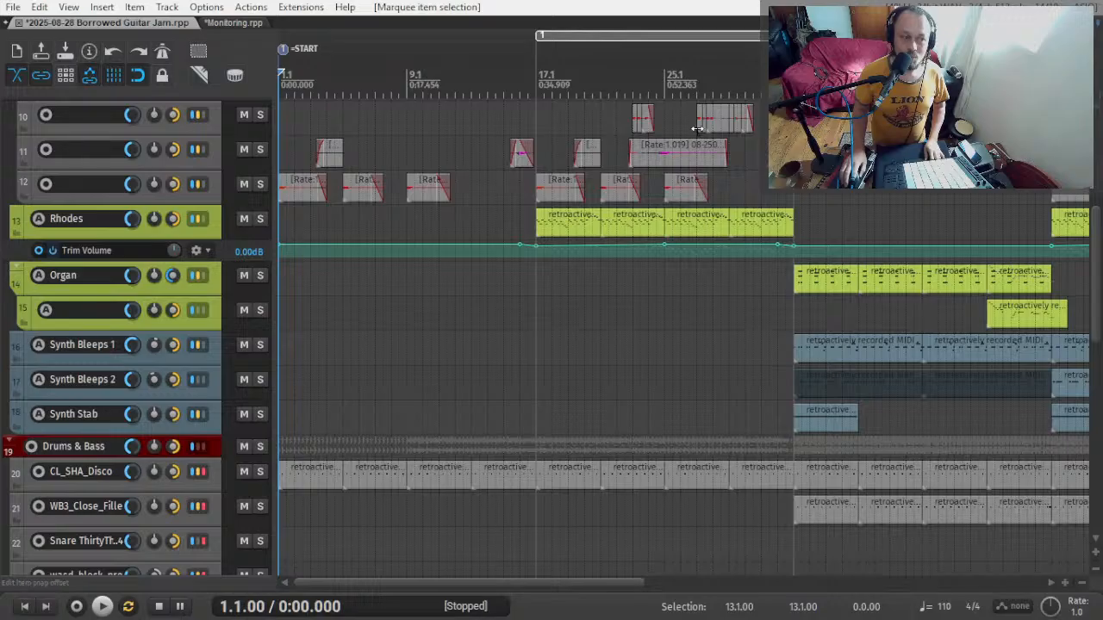
pyautogui.scroll(5, 516, 270)
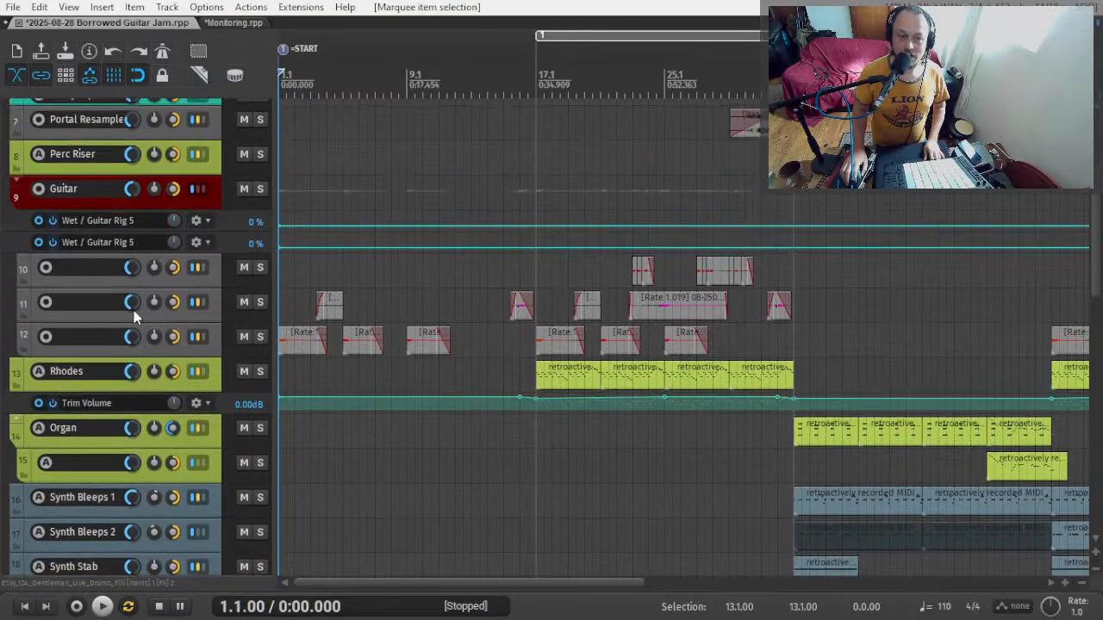
pyautogui.scroll(-2, 435, 246)
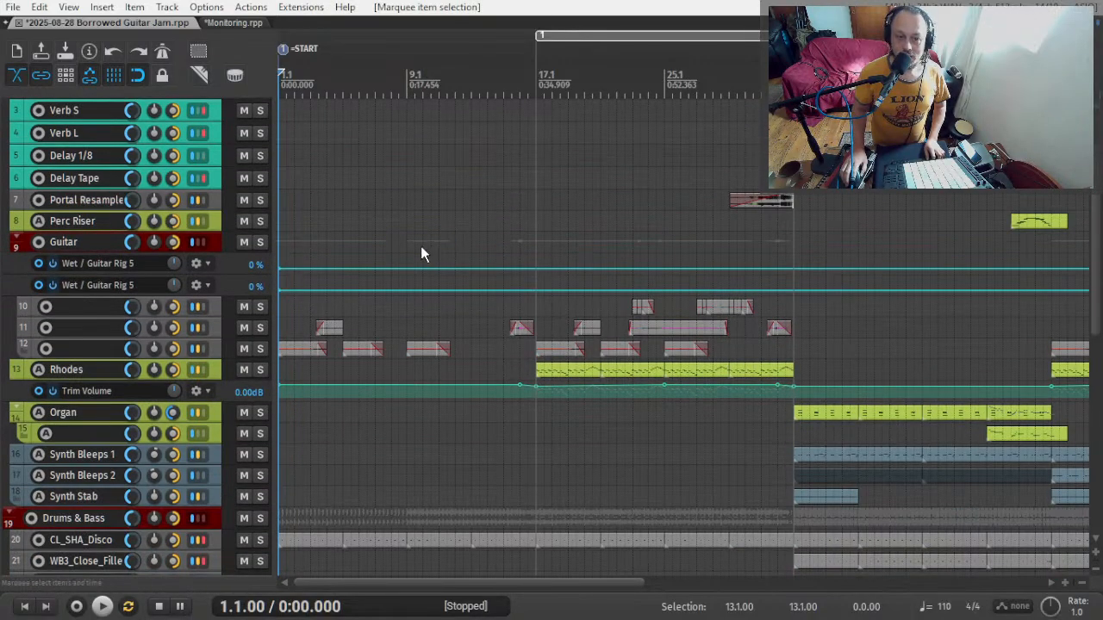
pyautogui.scroll(-2, 421, 248)
pyautogui.scroll(-2, 421, 246)
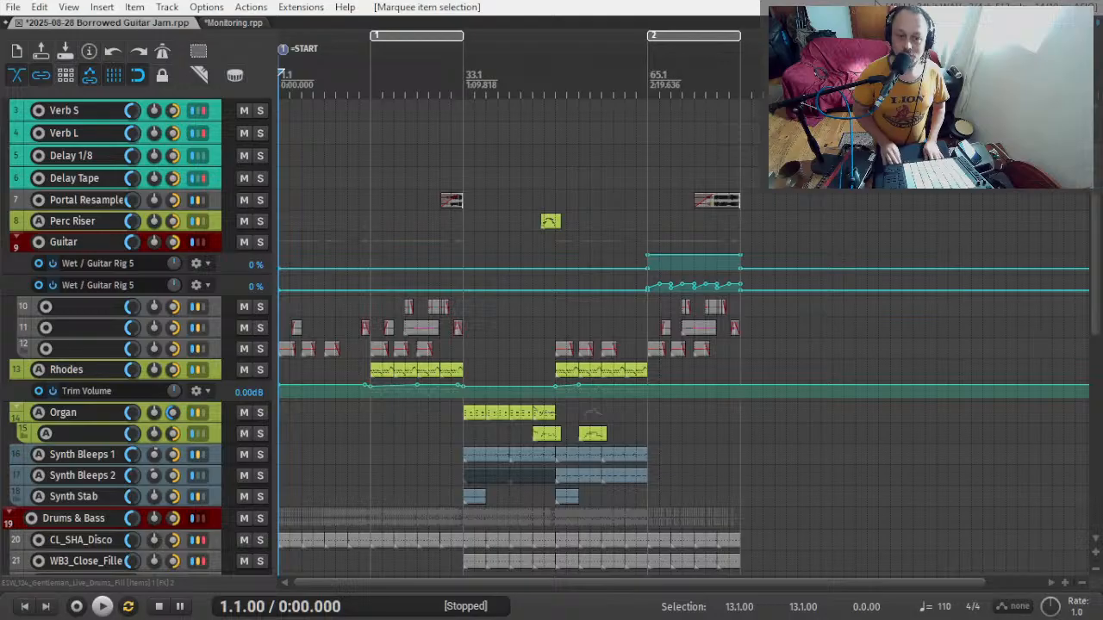
pyautogui.press('space')
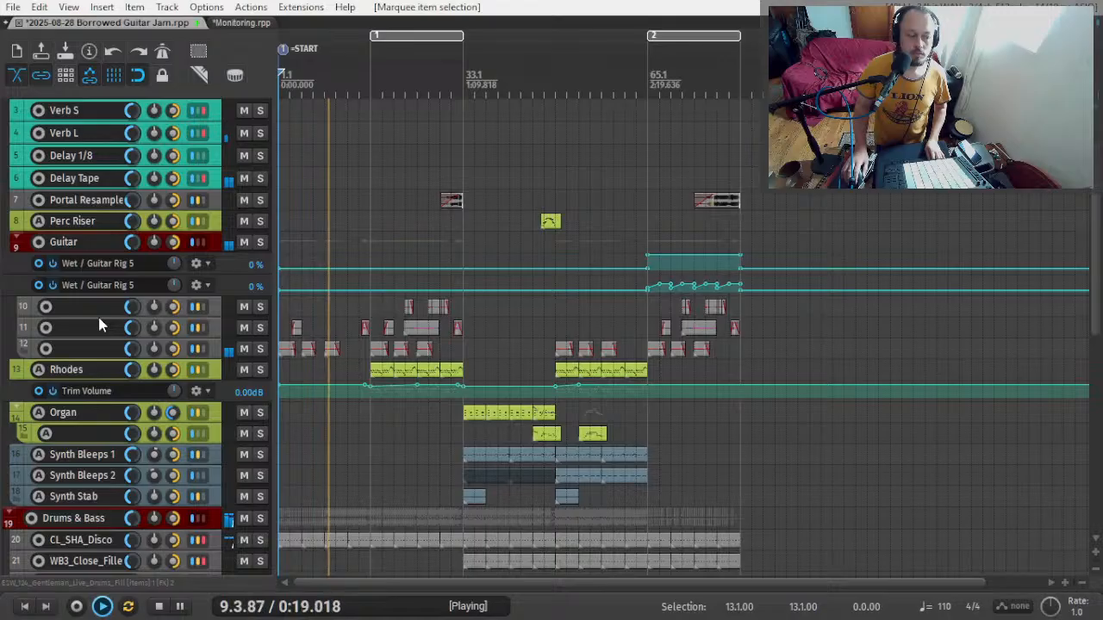
# - Follow the playback down through the synth, bass and drum tracks as far as Hat_NM_21
pyautogui.scroll(-2, 99, 325)
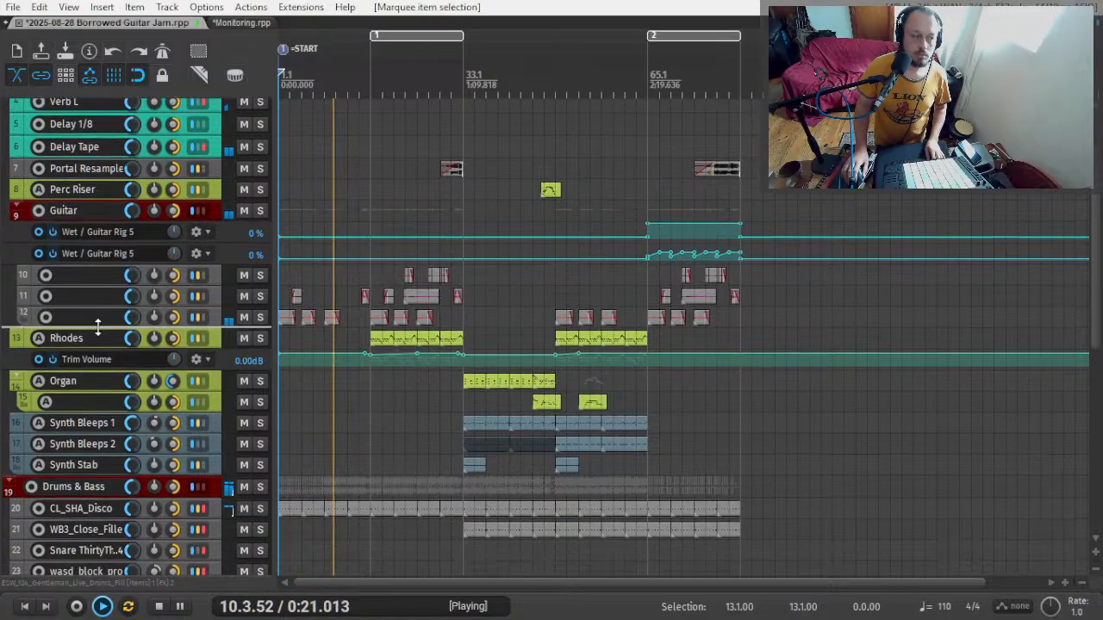
pyautogui.scroll(-7, 97, 334)
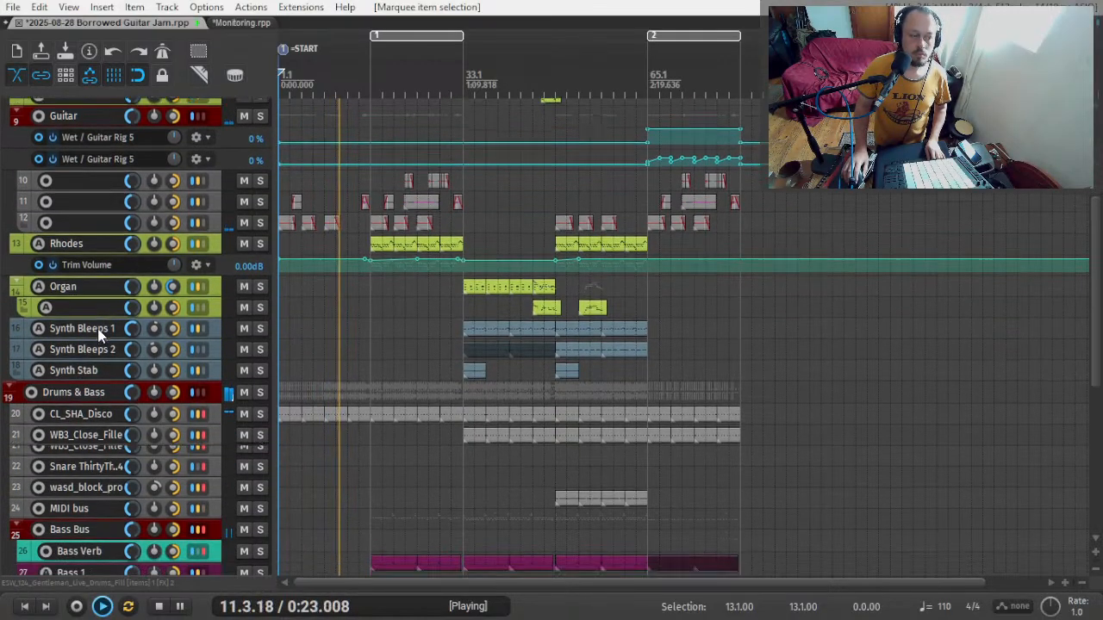
pyautogui.scroll(-3, 96, 338)
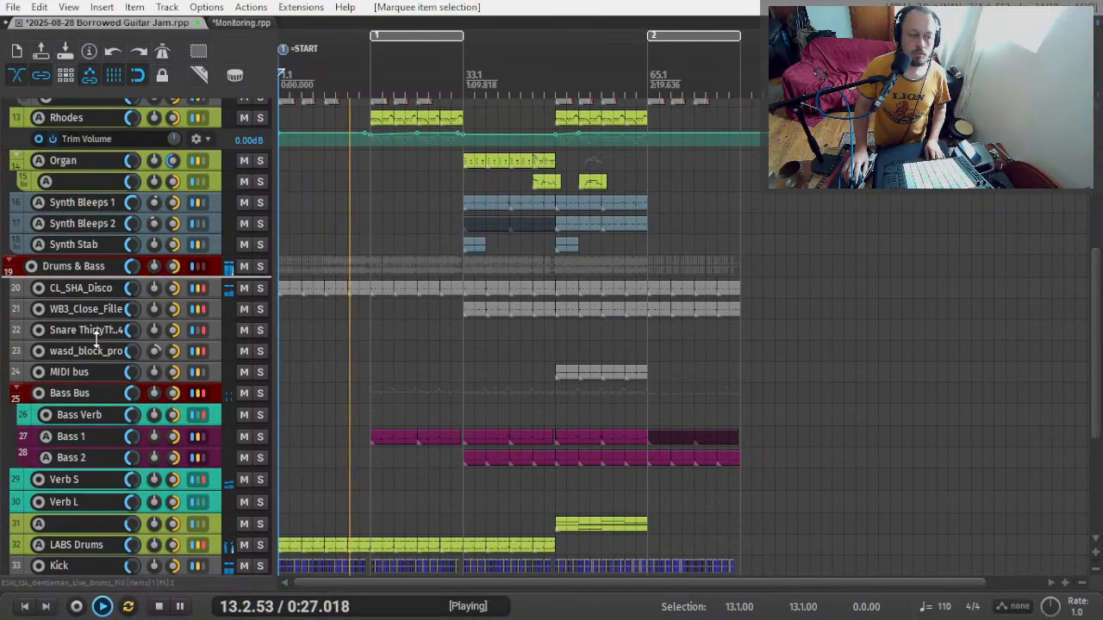
pyautogui.scroll(-2, 97, 338)
pyautogui.scroll(-5, 97, 339)
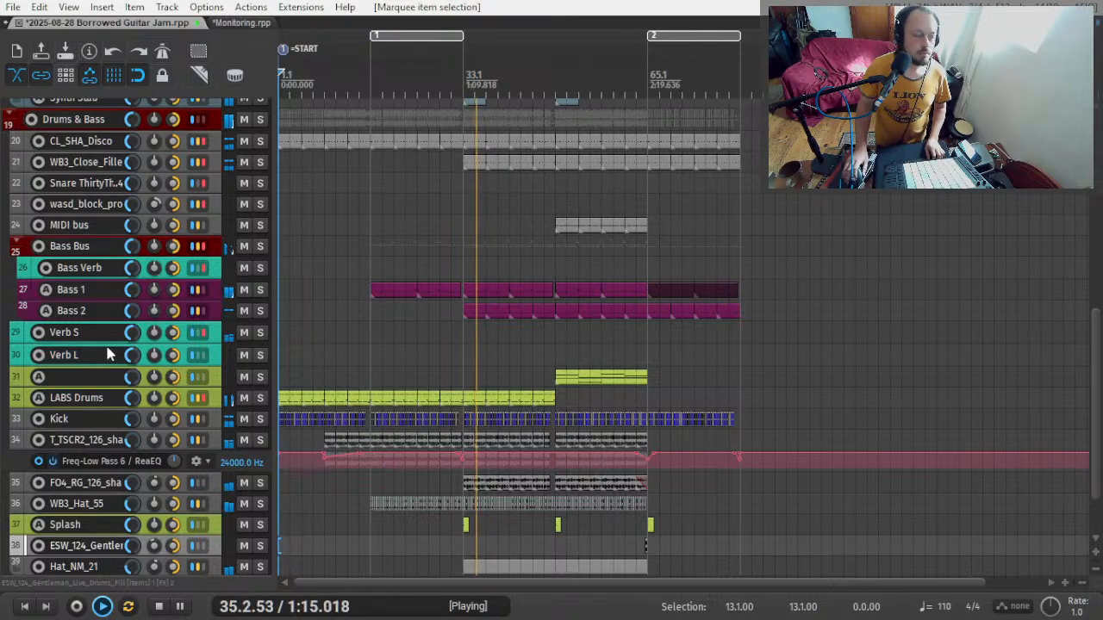
# - Follow the playback across the guitar, Rhodes, organ, synth and bass tracks through the middle sections of the song
pyautogui.scroll(4, 77, 362)
pyautogui.scroll(3, 89, 370)
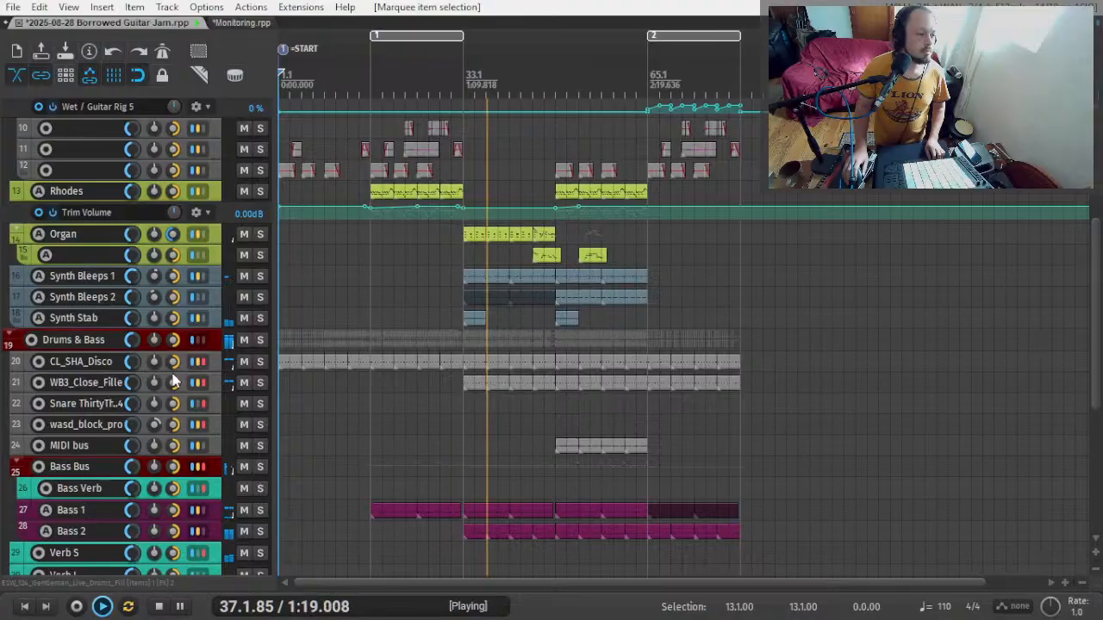
pyautogui.scroll(1, 168, 385)
pyautogui.scroll(-3, 132, 401)
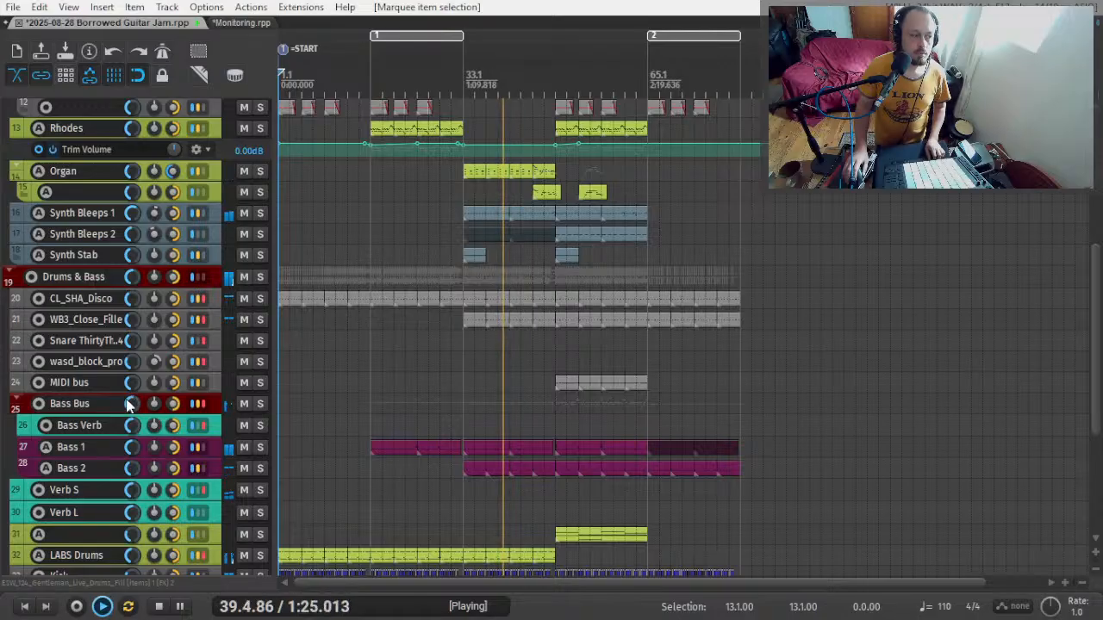
pyautogui.scroll(3, 38, 393)
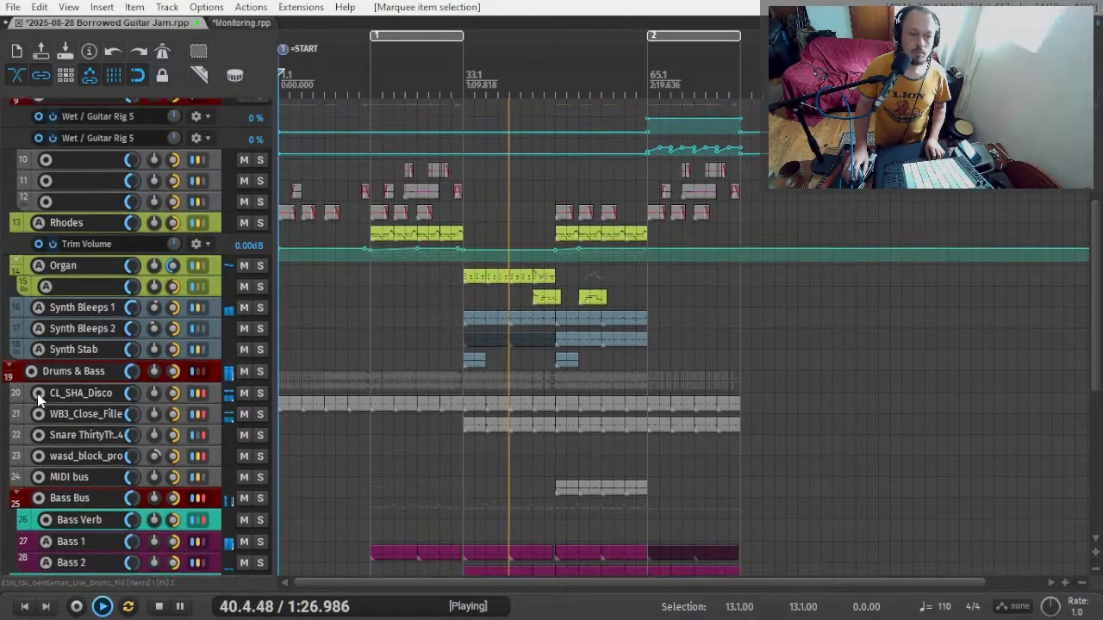
pyautogui.scroll(2, 37, 392)
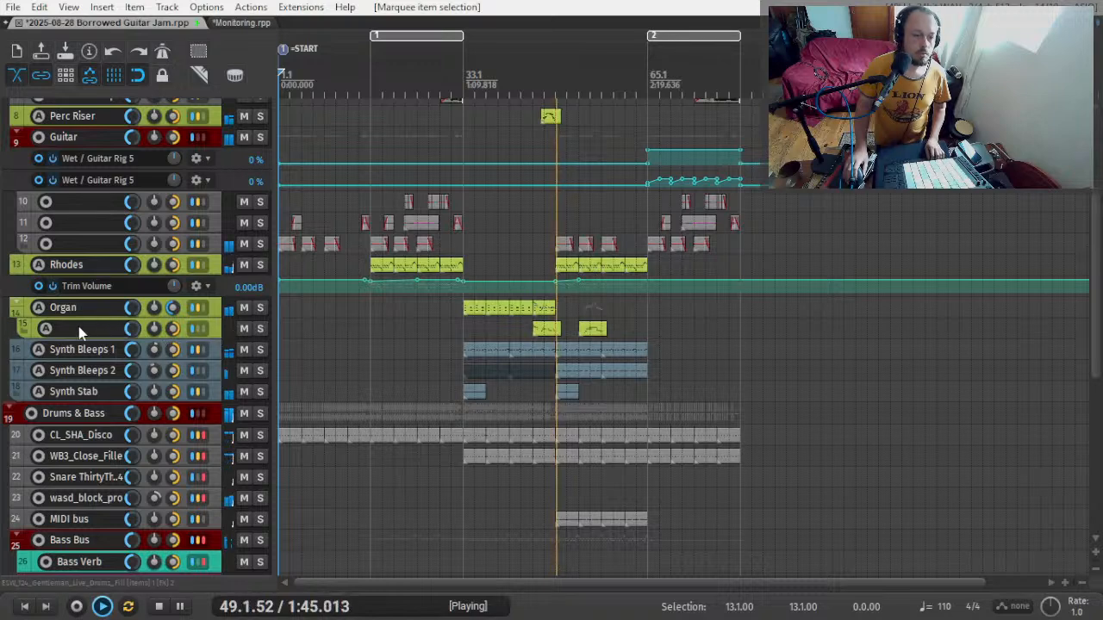
pyautogui.scroll(2, 73, 333)
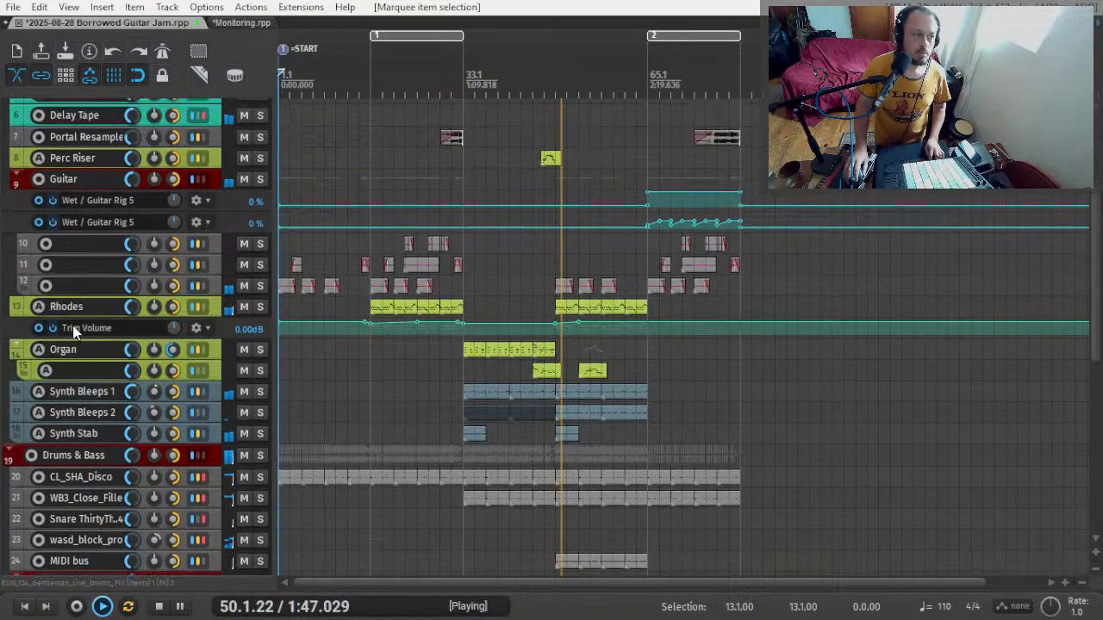
pyautogui.scroll(1, 74, 333)
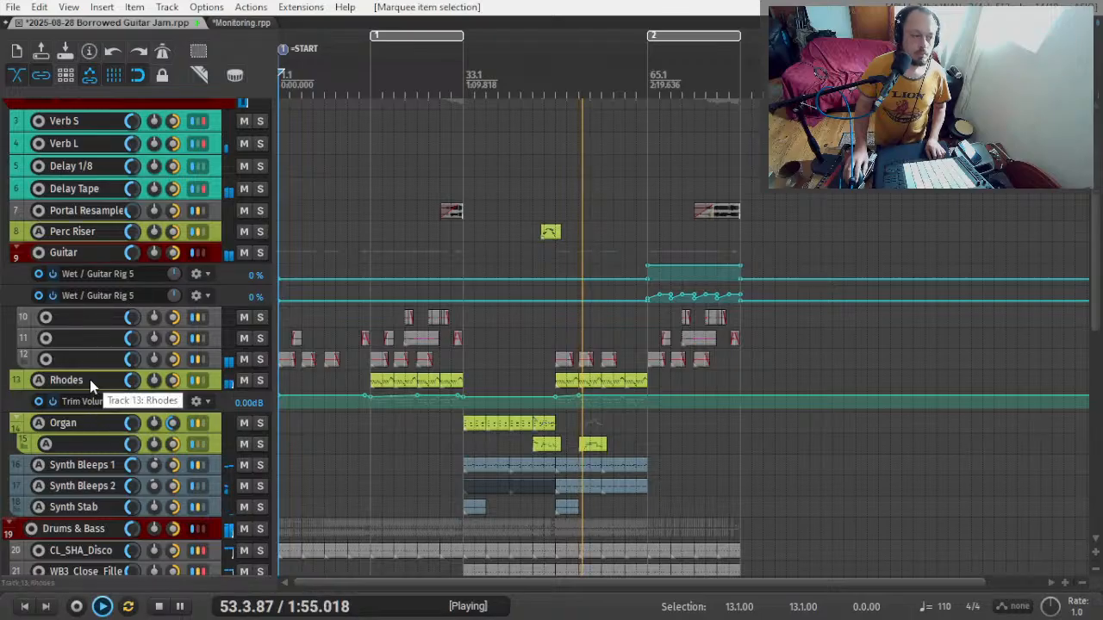
pyautogui.scroll(-1, 90, 379)
pyautogui.scroll(-6, 89, 379)
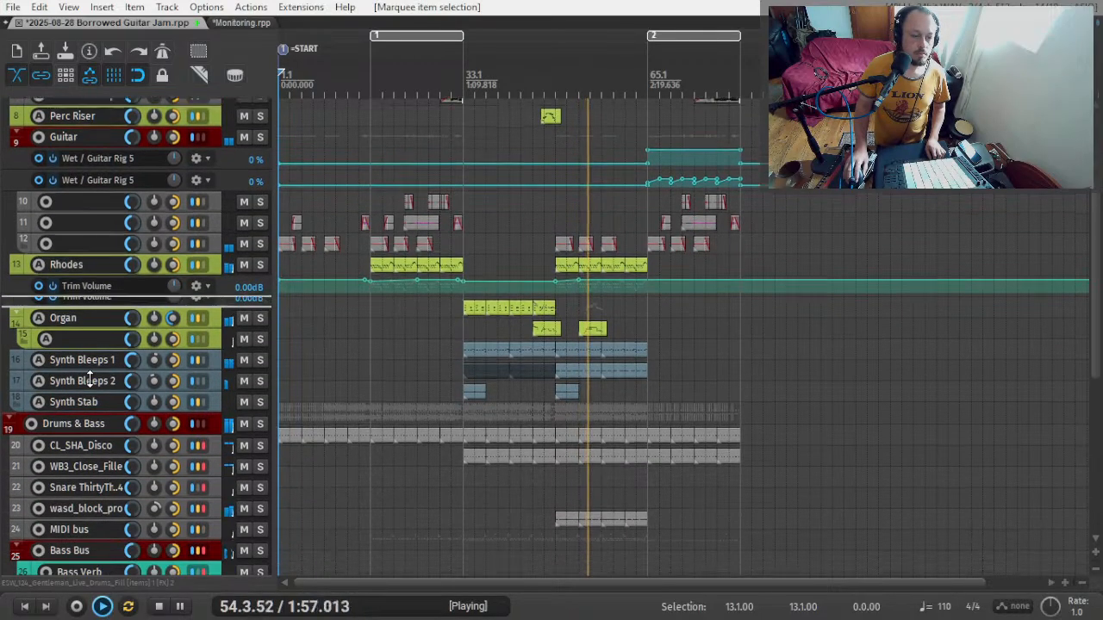
# - Check the playing mix in the monitoring FX using SPAN, occularScope and Youlean Loudness Meter, and close the FX window
pyautogui.hotkey('shift', 'm')
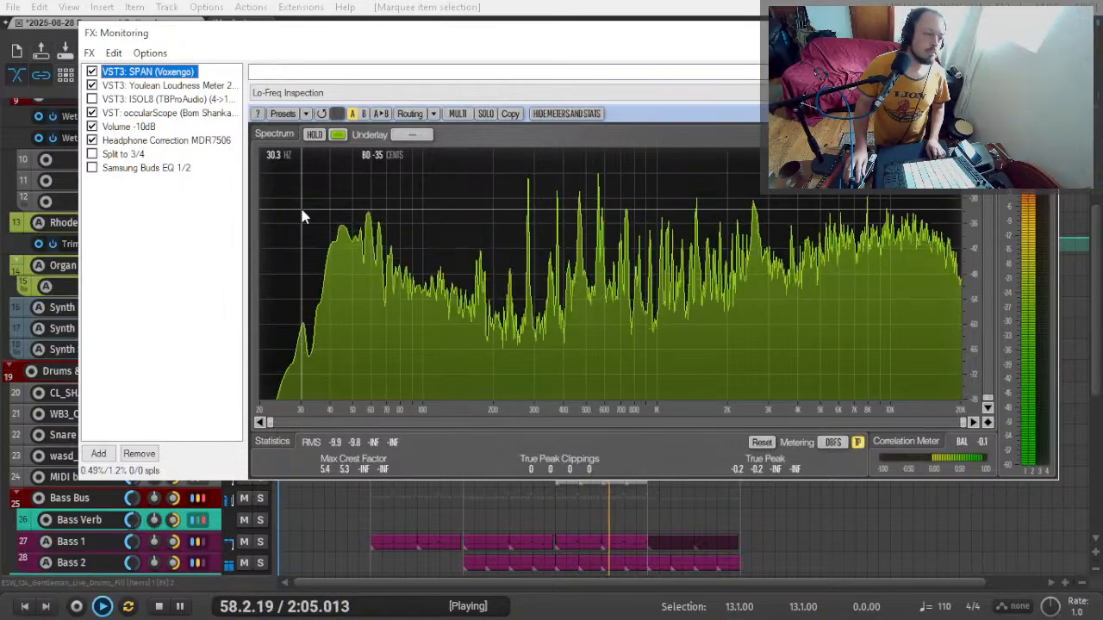
pyautogui.click(151, 112)
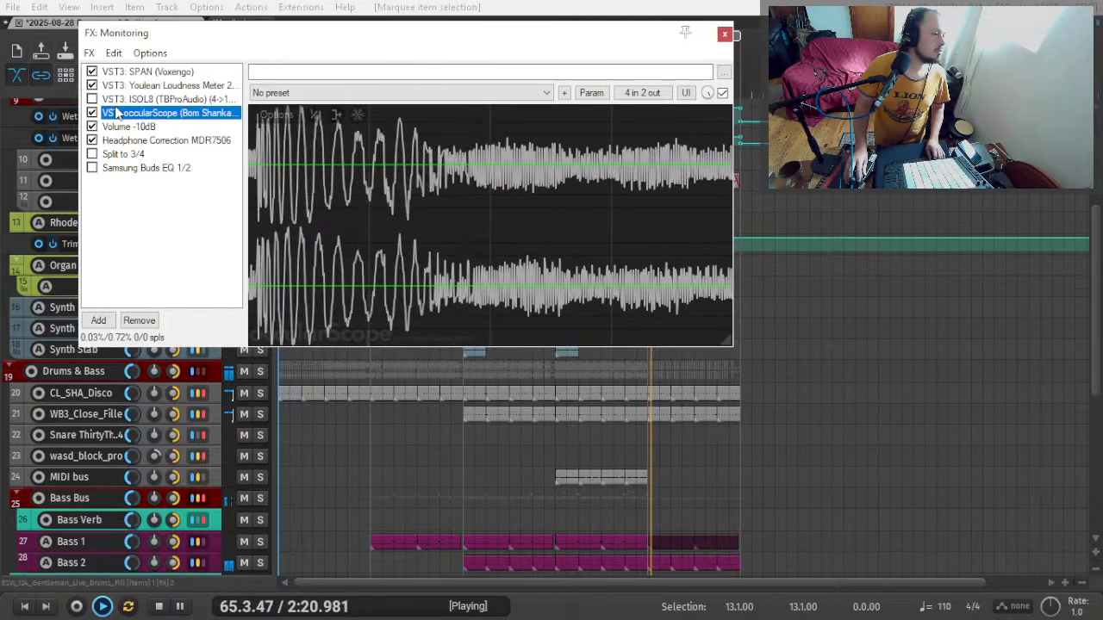
pyautogui.click(147, 86)
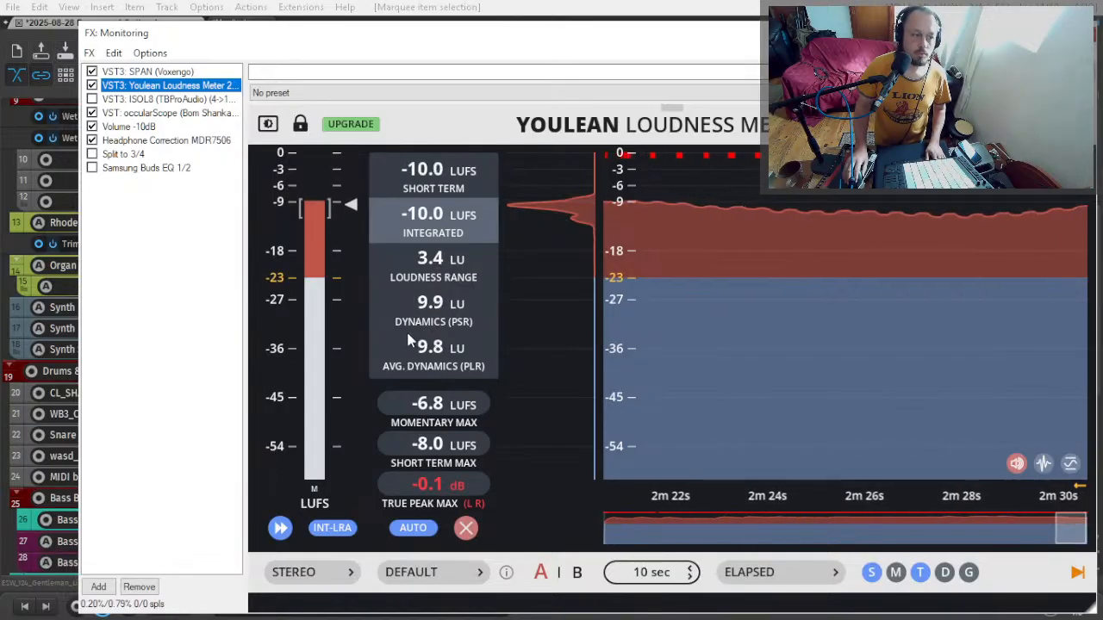
pyautogui.press('Escape')
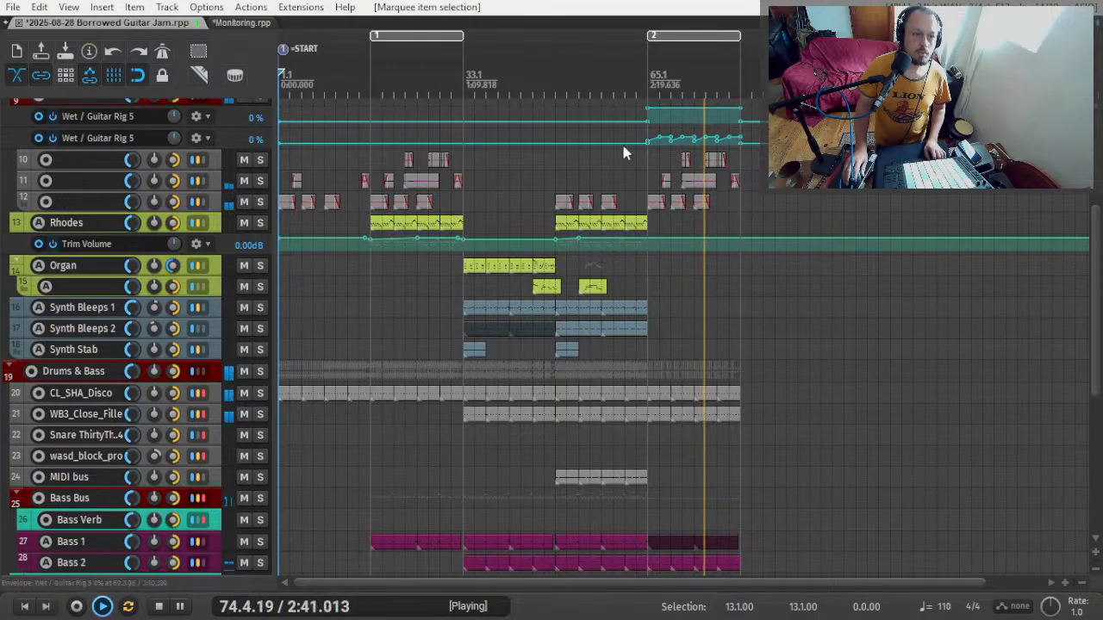
pyautogui.scroll(2, 550, 173)
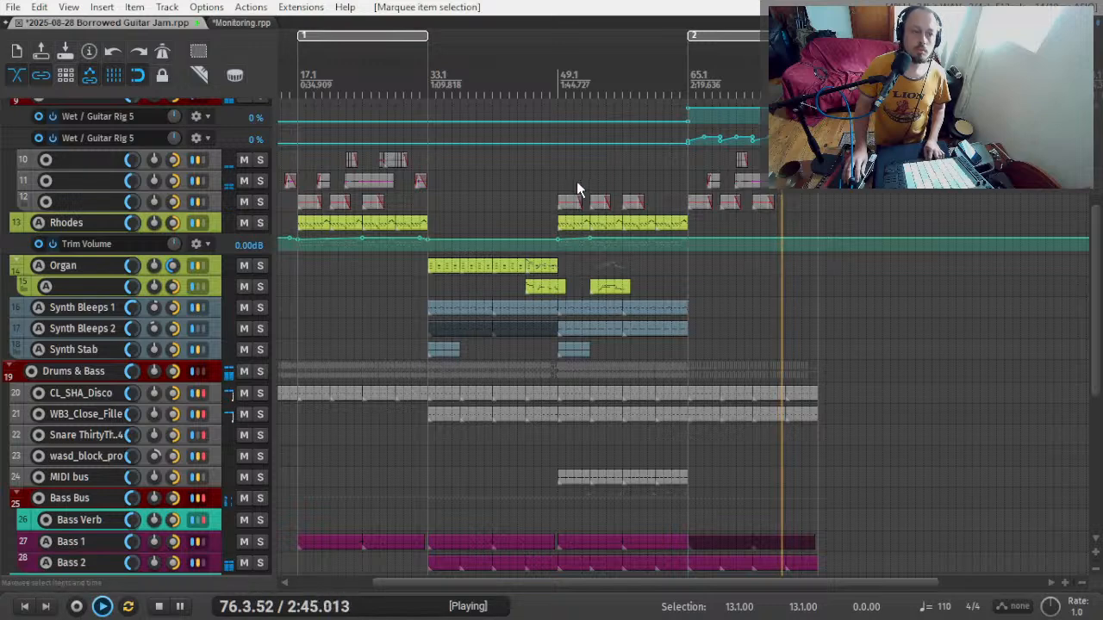
# - Follow the playback through the guitar and resample tracks to the end of the arrangement and stop it
pyautogui.scroll(6, 2, 328)
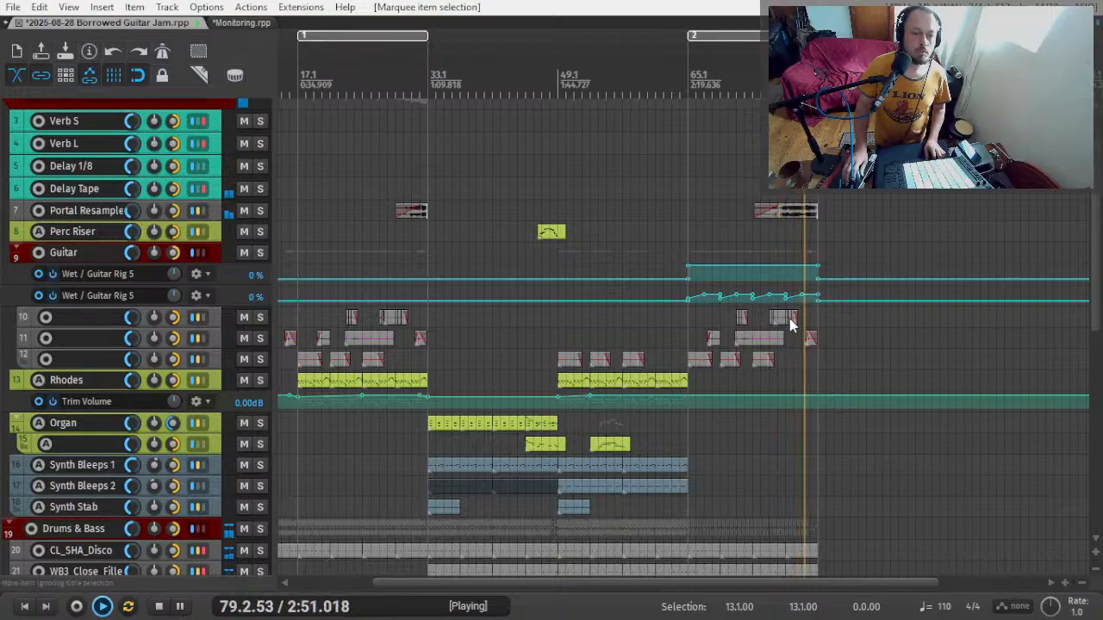
pyautogui.scroll(4, 777, 318)
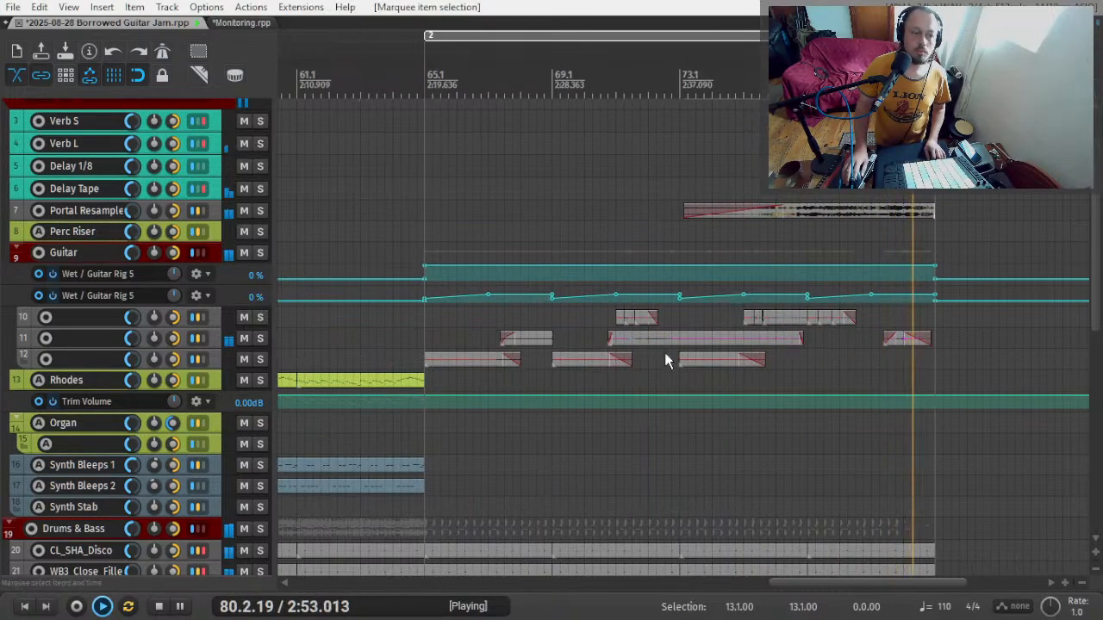
pyautogui.scroll(-3, 379, 300)
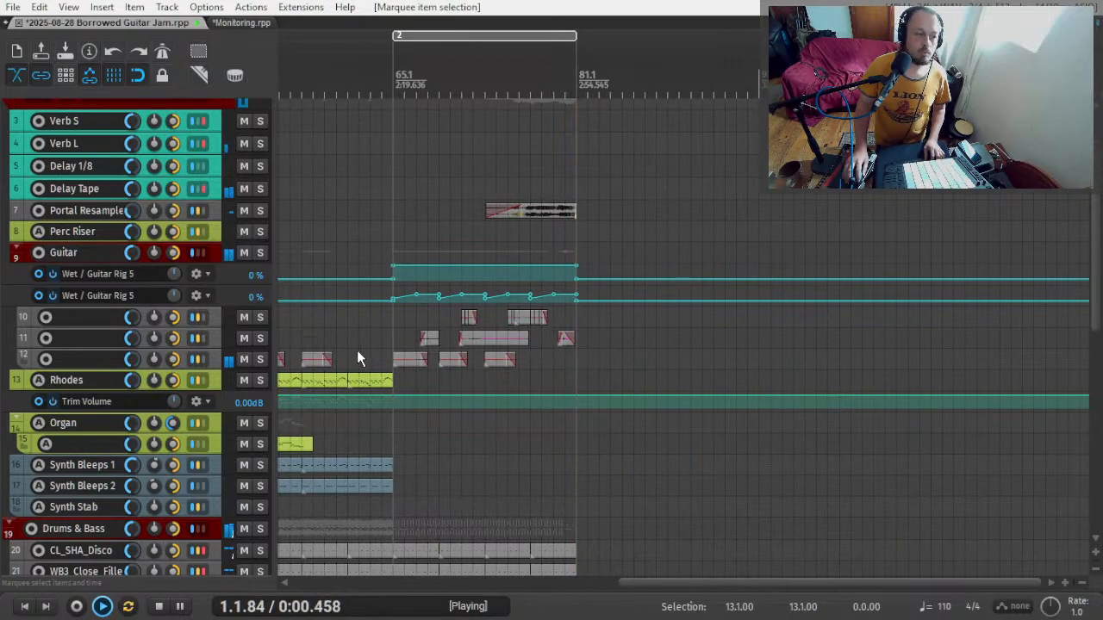
pyautogui.press('space')
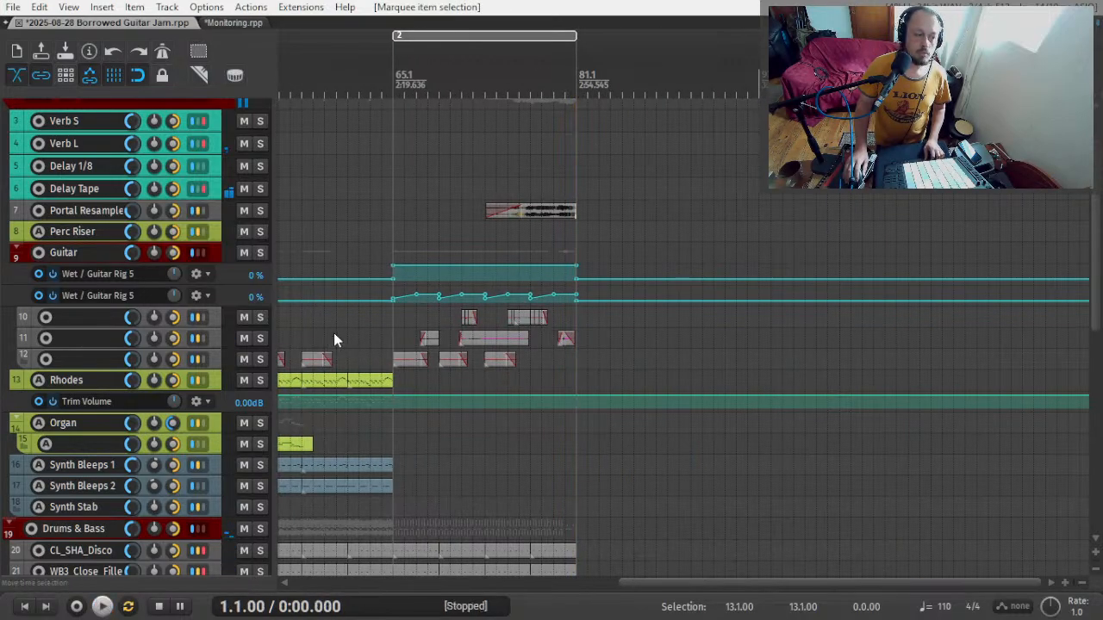
# - Create a region over bars 49.1 to 65.1 and copy it with its contents to bar 81.1
pyautogui.hscroll(-3, 333, 332)
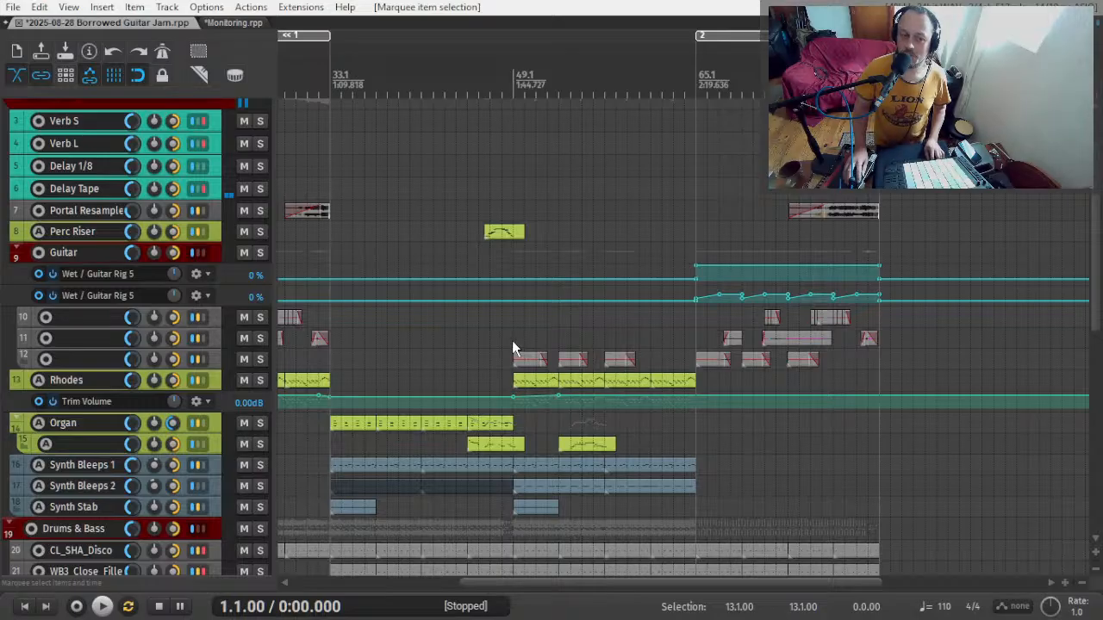
pyautogui.moveTo(512, 340); pyautogui.dragTo(674, 337)
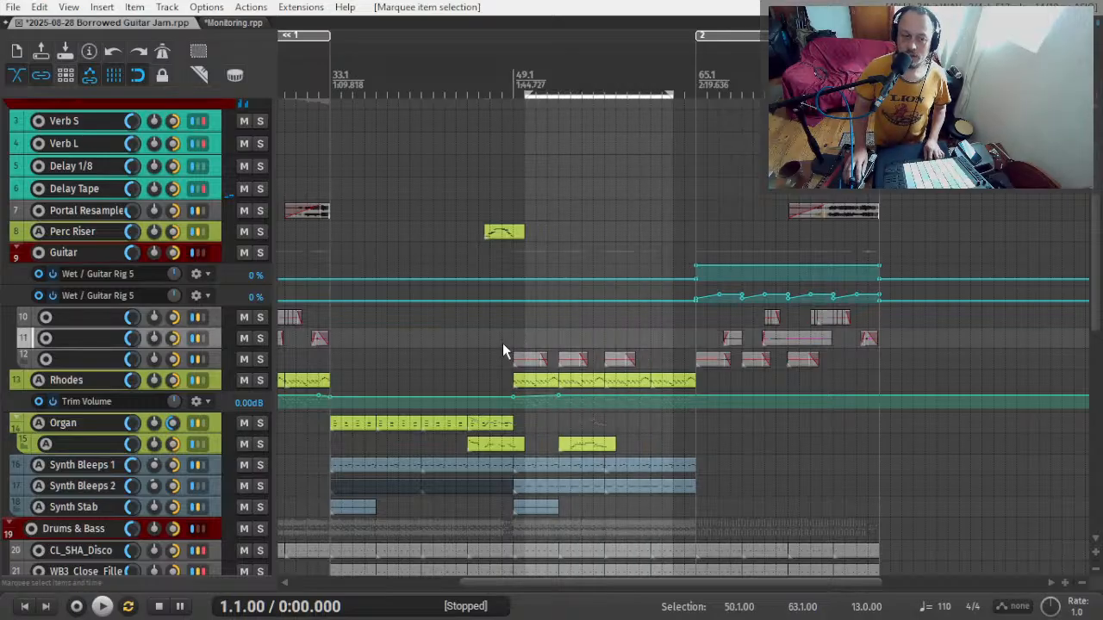
pyautogui.moveTo(513, 342); pyautogui.dragTo(690, 334)
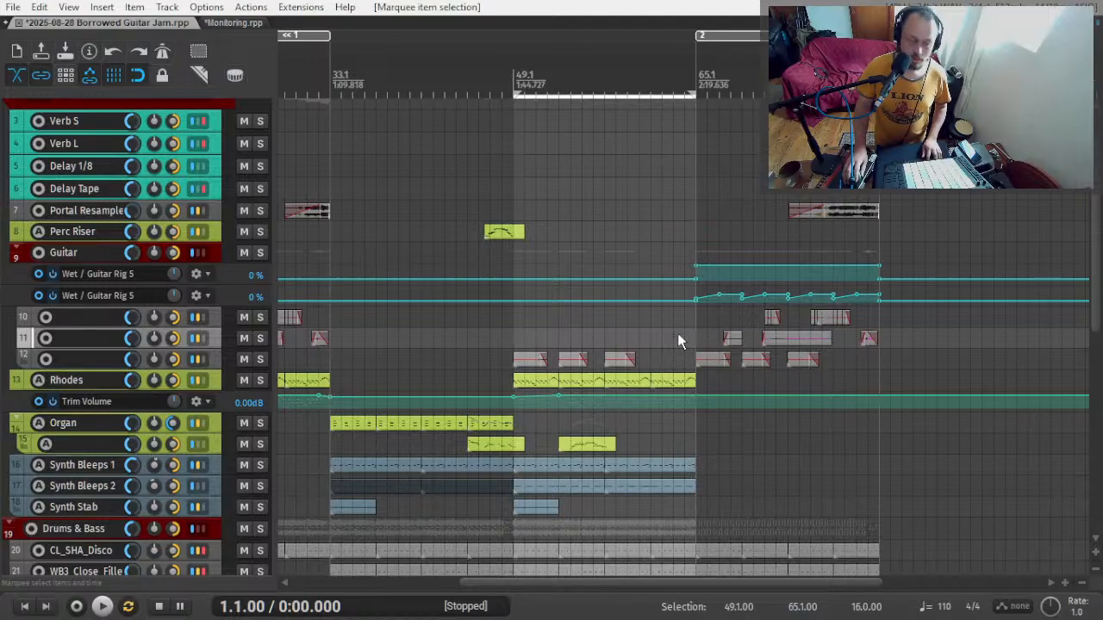
pyautogui.hotkey('shift', 'r')
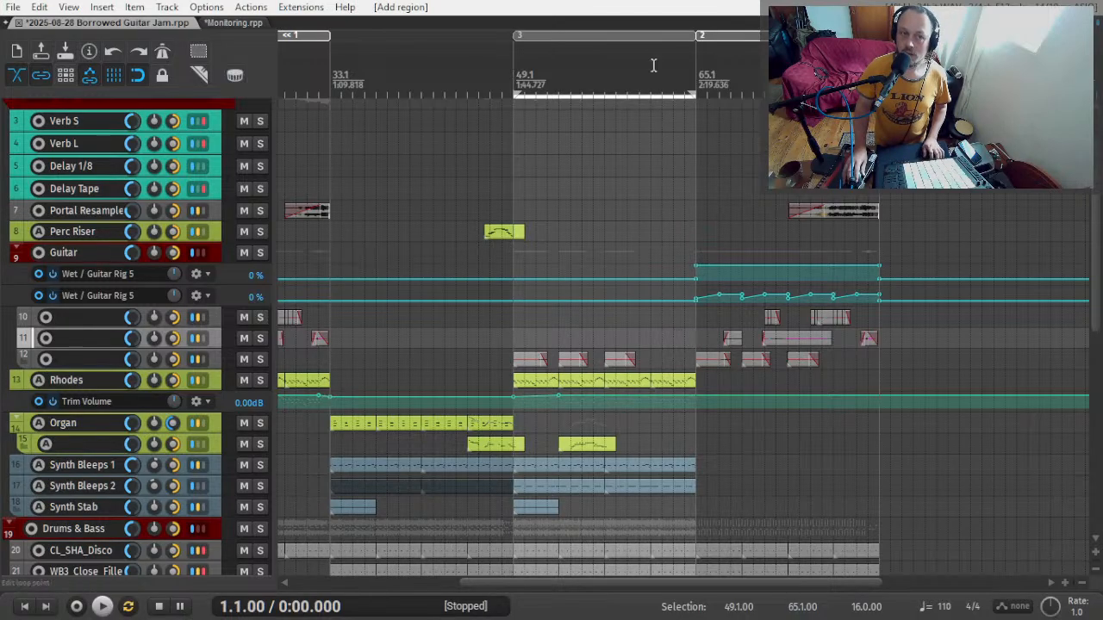
pyautogui.click(608, 35)
pyautogui.moveTo(608, 35); pyautogui.dragTo(974, 34)
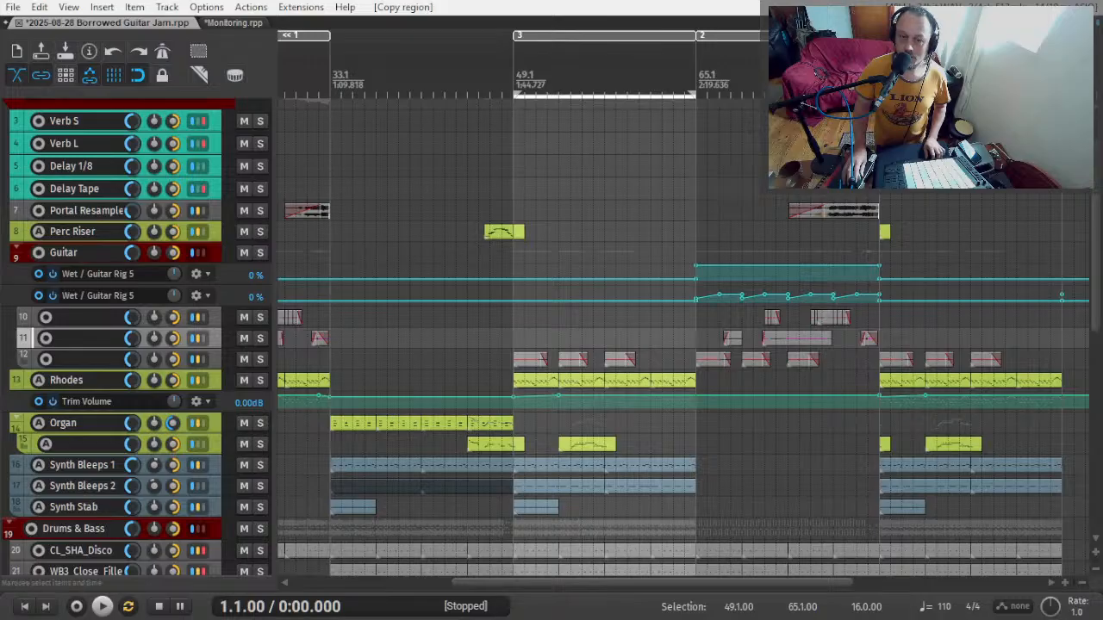
# - Play the transition into the copied section from bar 80.1 and examine the drum and bass tracks around it
pyautogui.hscroll(2, 621, 199)
pyautogui.click(663, 178)
pyautogui.press('space')
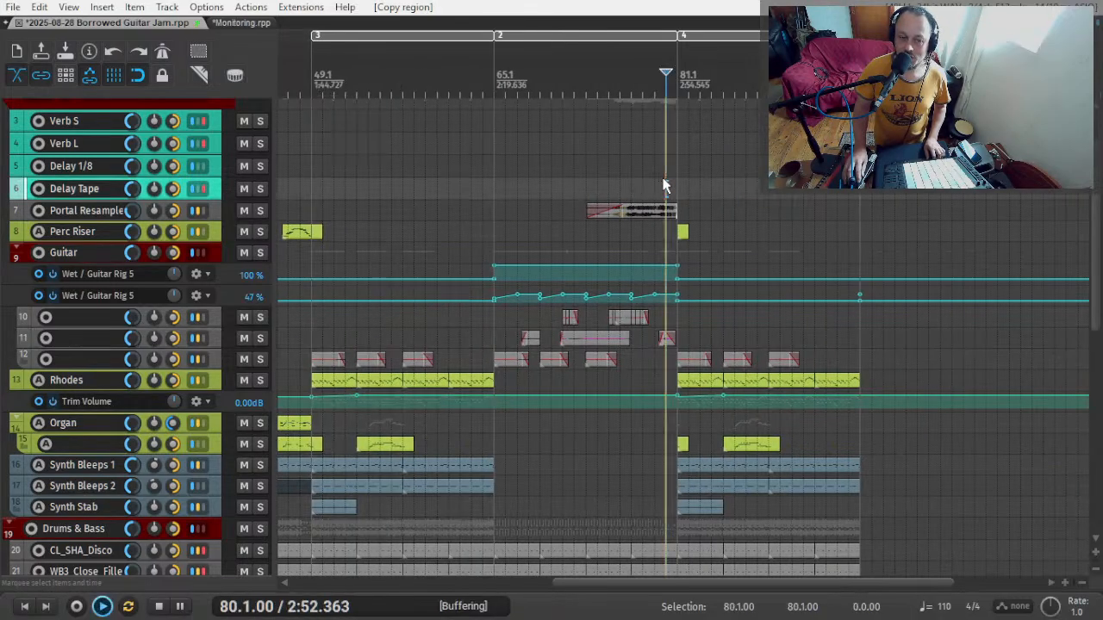
pyautogui.scroll(5, 778, 407)
pyautogui.scroll(3, 487, 478)
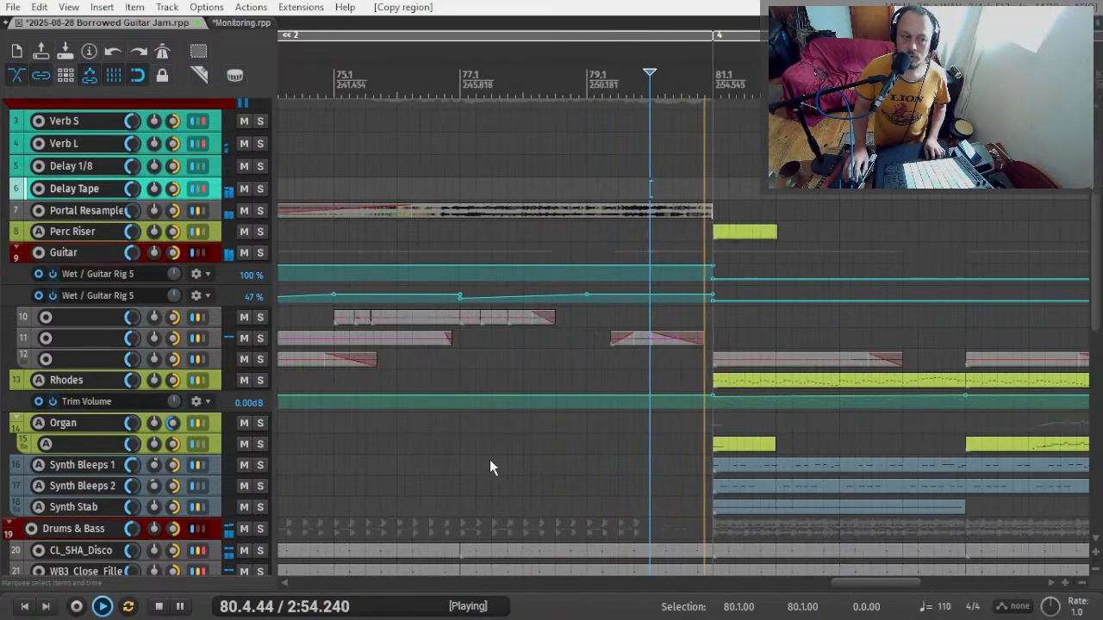
pyautogui.scroll(-3, 47, 362)
pyautogui.scroll(-2, 48, 362)
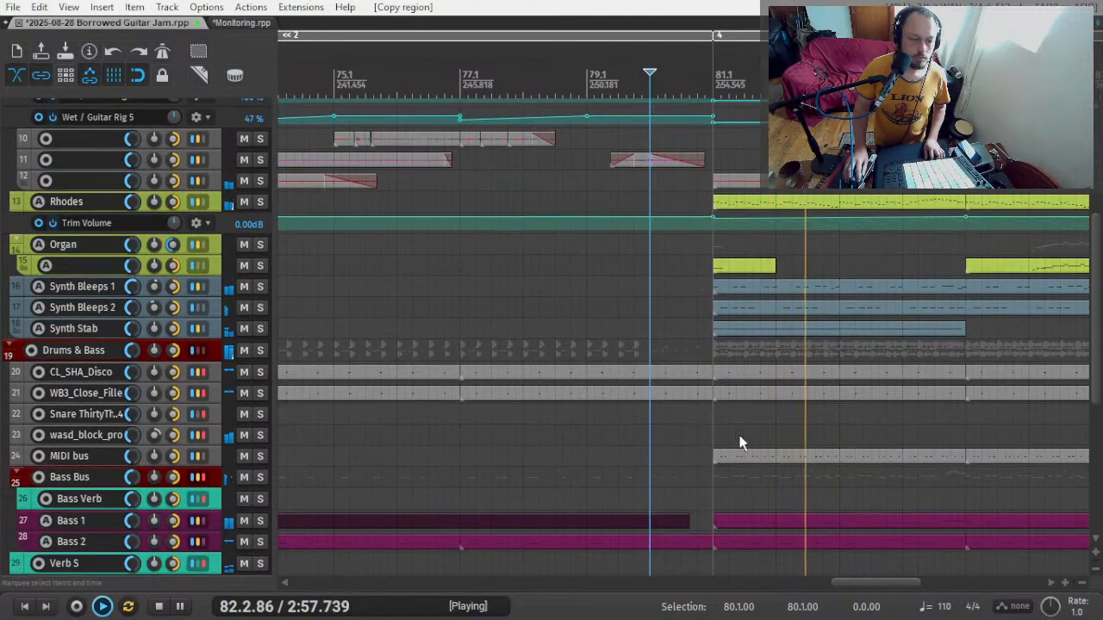
# - Open the WB3_Close_Fille item ending at bar 81 in the MIDI editor and duplicate its last note to 80.4.50
pyautogui.doubleClick(693, 394)
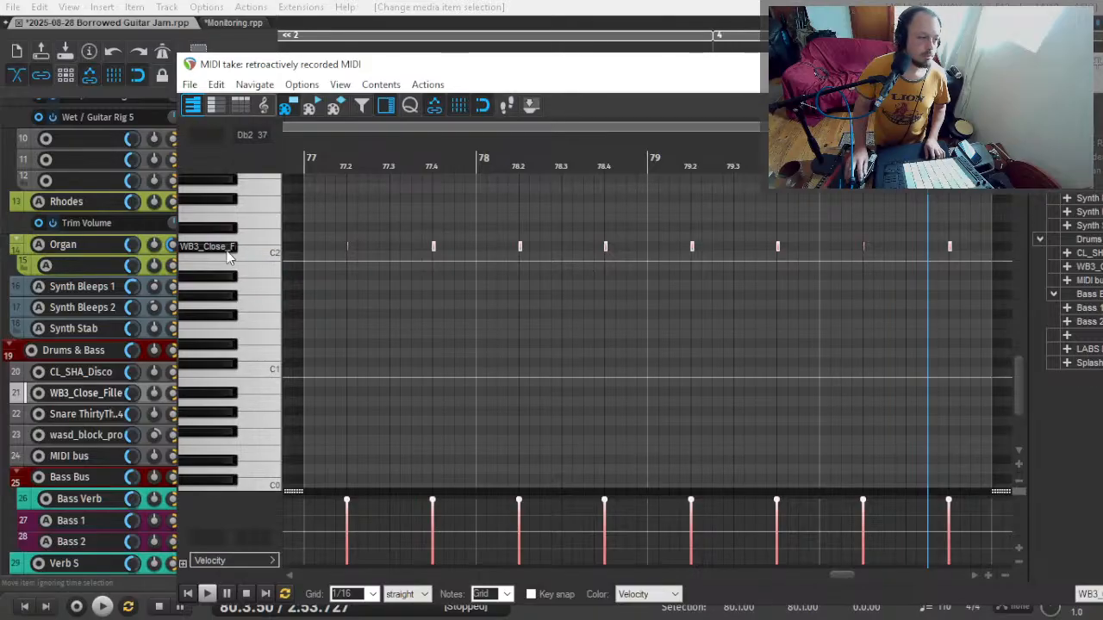
pyautogui.press('space')
pyautogui.scroll(6, 536, 250)
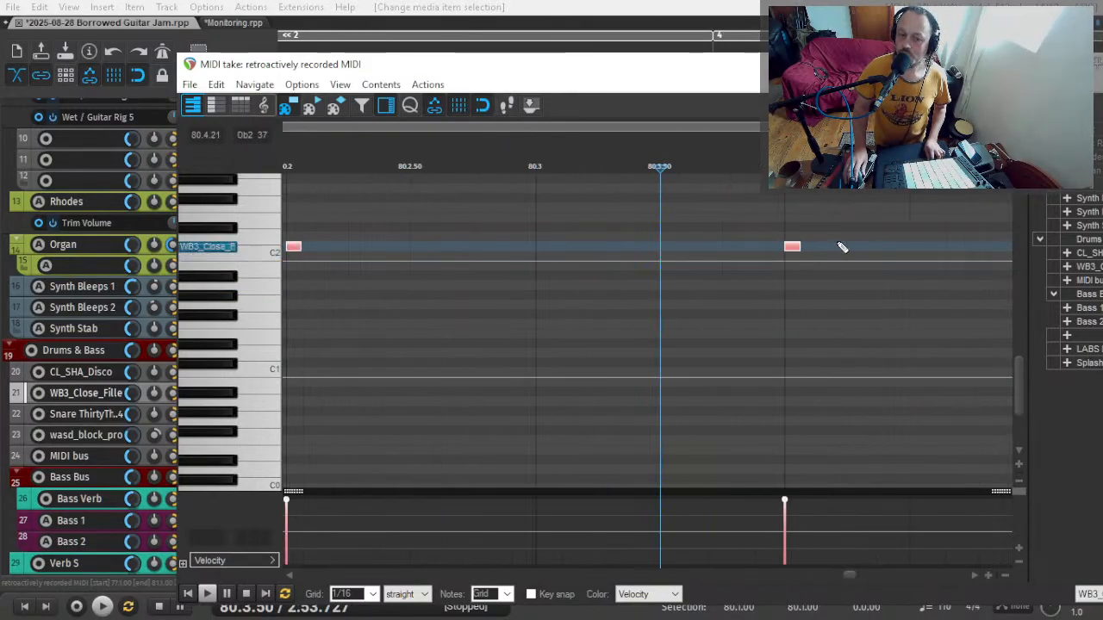
pyautogui.hscroll(2, 839, 245)
pyautogui.moveTo(681, 242)
pyautogui.mouseDown()
pyautogui.moveTo(658, 265)
pyautogui.moveTo(556, 277)
pyautogui.mouseUp()
pyautogui.hotkey('ctrl', 'd')
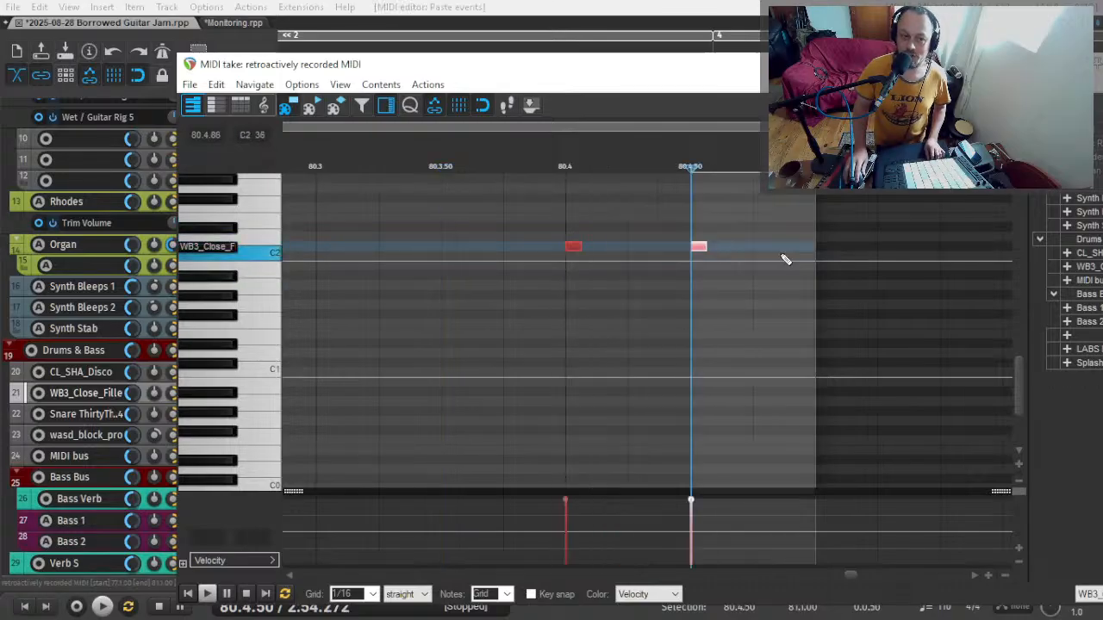
# - Duplicate the 80.4.50 note to 80.4.75 and place the edit cursor at 80.3.75
pyautogui.moveTo(738, 231)
pyautogui.mouseDown()
pyautogui.moveTo(680, 295)
pyautogui.moveTo(738, 246)
pyautogui.mouseUp()
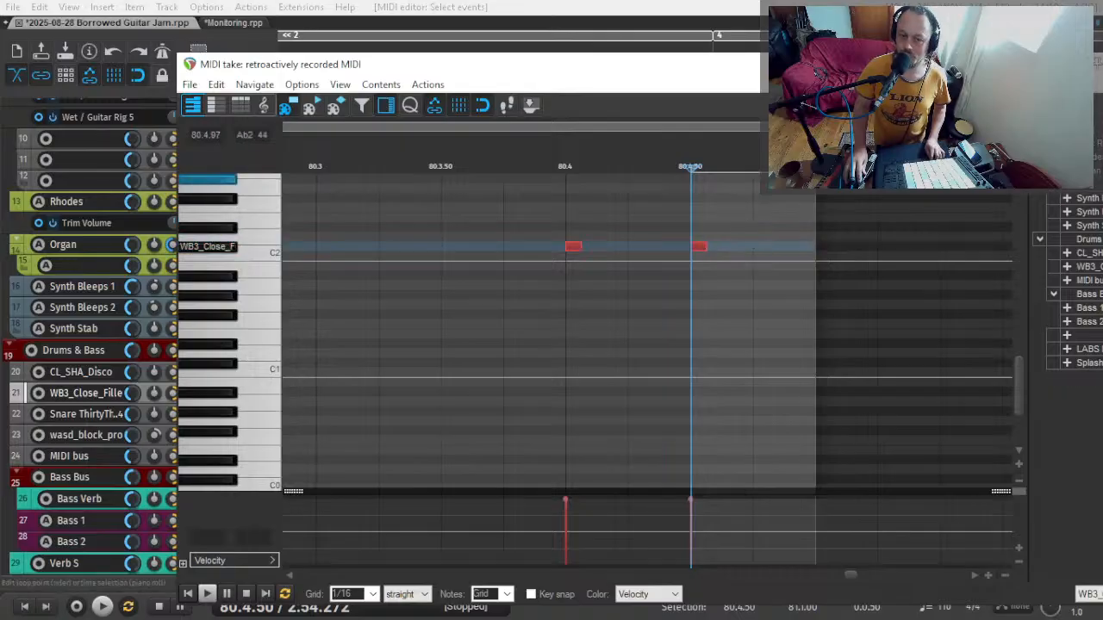
pyautogui.moveTo(812, 171); pyautogui.dragTo(672, 302)
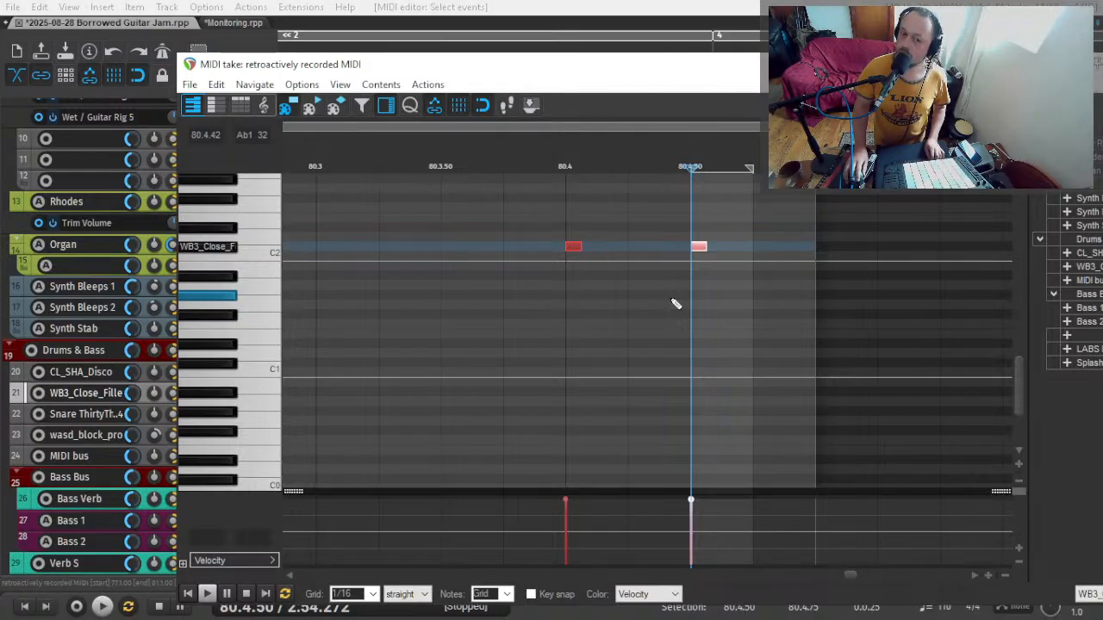
pyautogui.hotkey('ctrl', 'd')
pyautogui.click(525, 285)
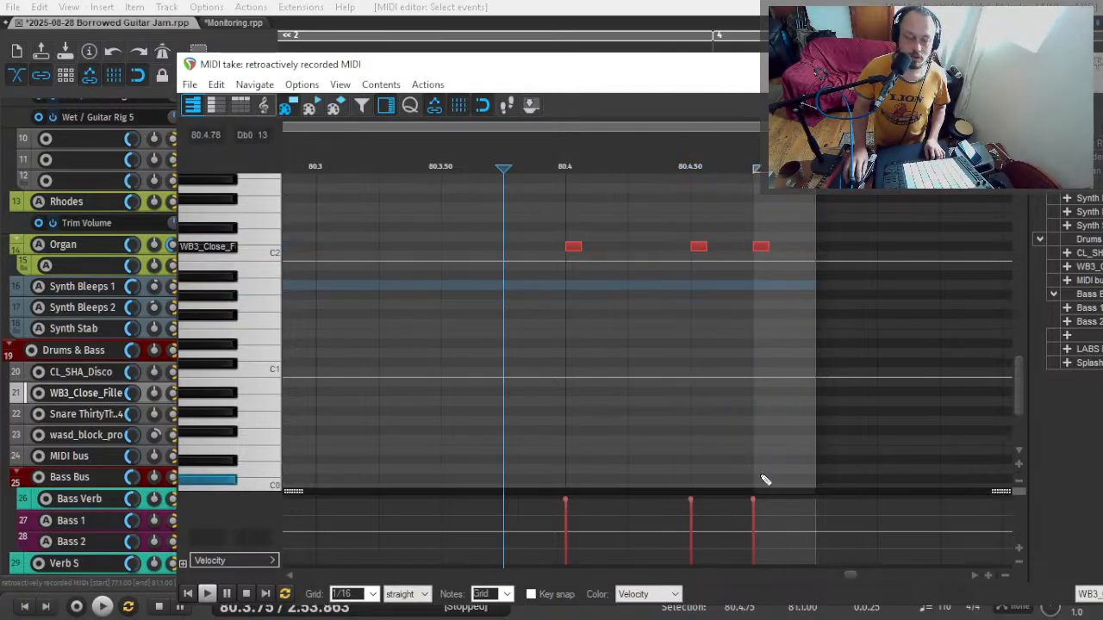
# - Lower the velocity of the two added notes to 99, audition the fill and remove the time selection
pyautogui.moveTo(689, 229); pyautogui.dragTo(760, 284)
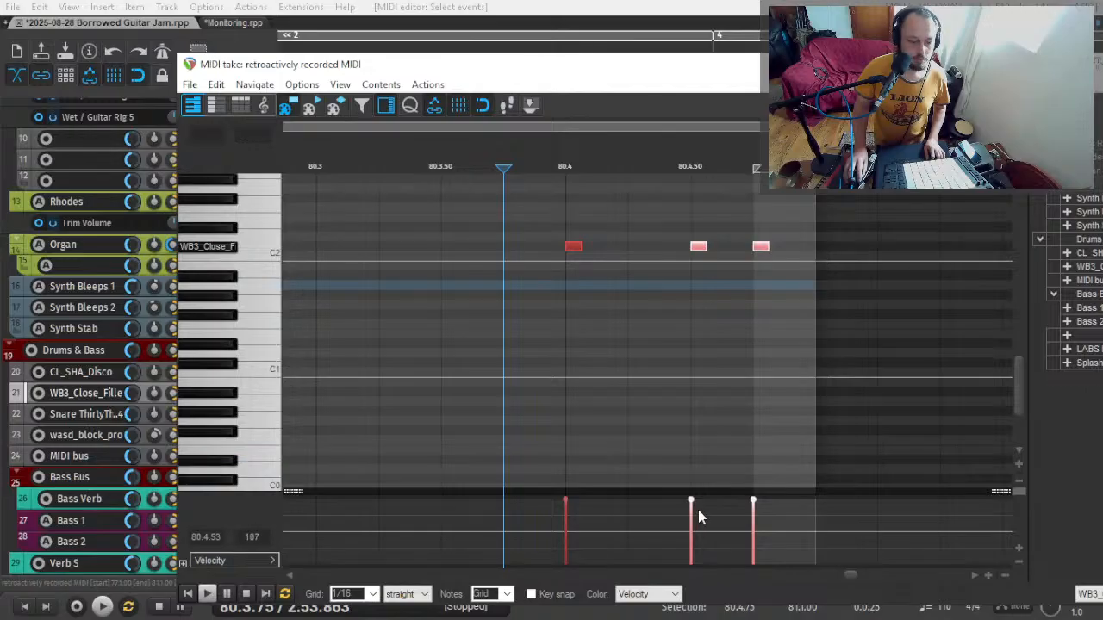
pyautogui.press('space')
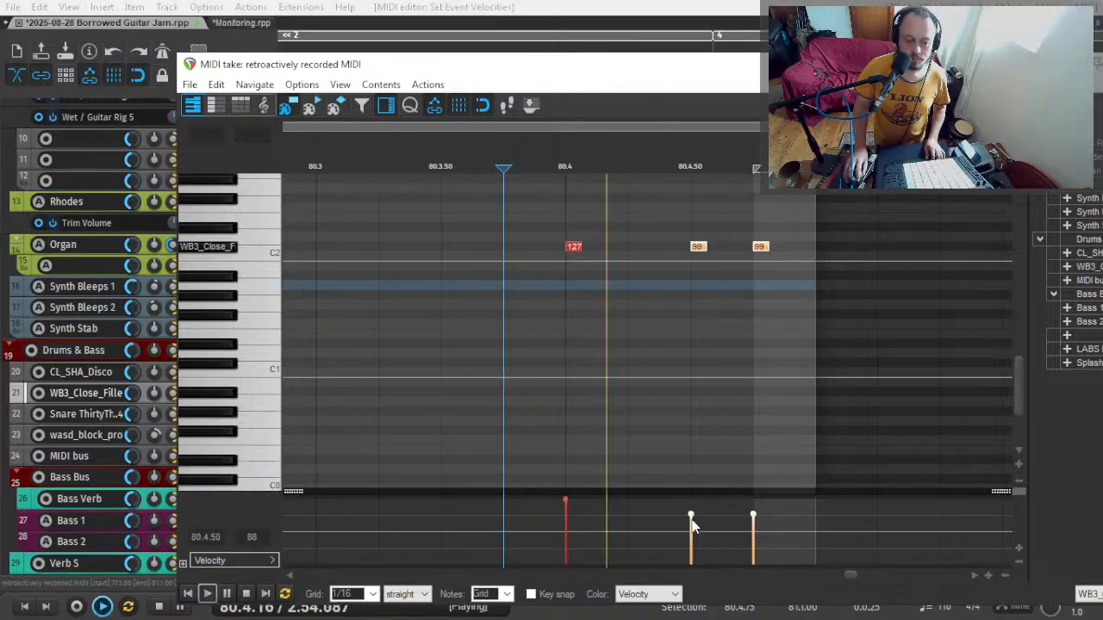
pyautogui.press('space')
pyautogui.press('Escape')
pyautogui.press('space')
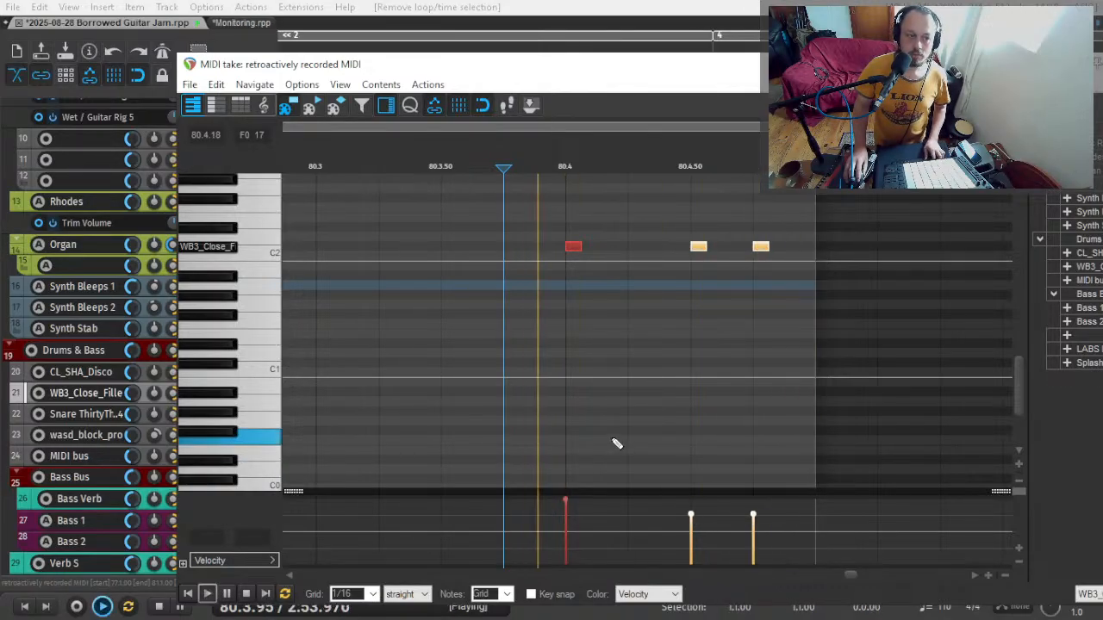
pyautogui.press('space')
pyautogui.press('Escape')
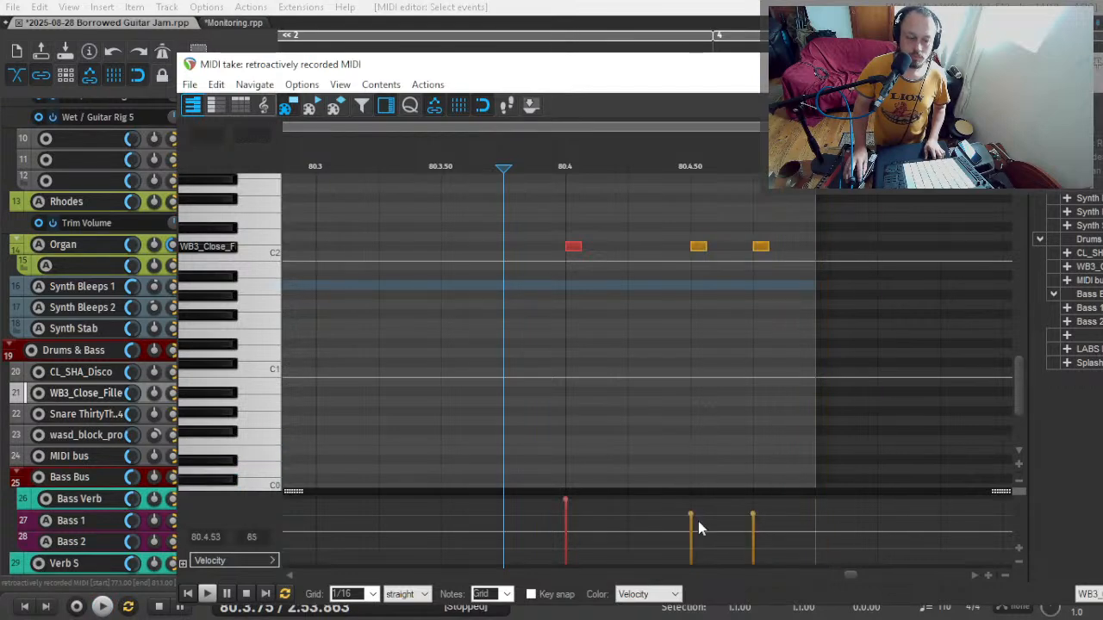
# - Adjust the velocity of the added note at 80.4.50, play the fill and close the MIDI editor
pyautogui.click(690, 523)
pyautogui.press('space')
pyautogui.press('Escape')
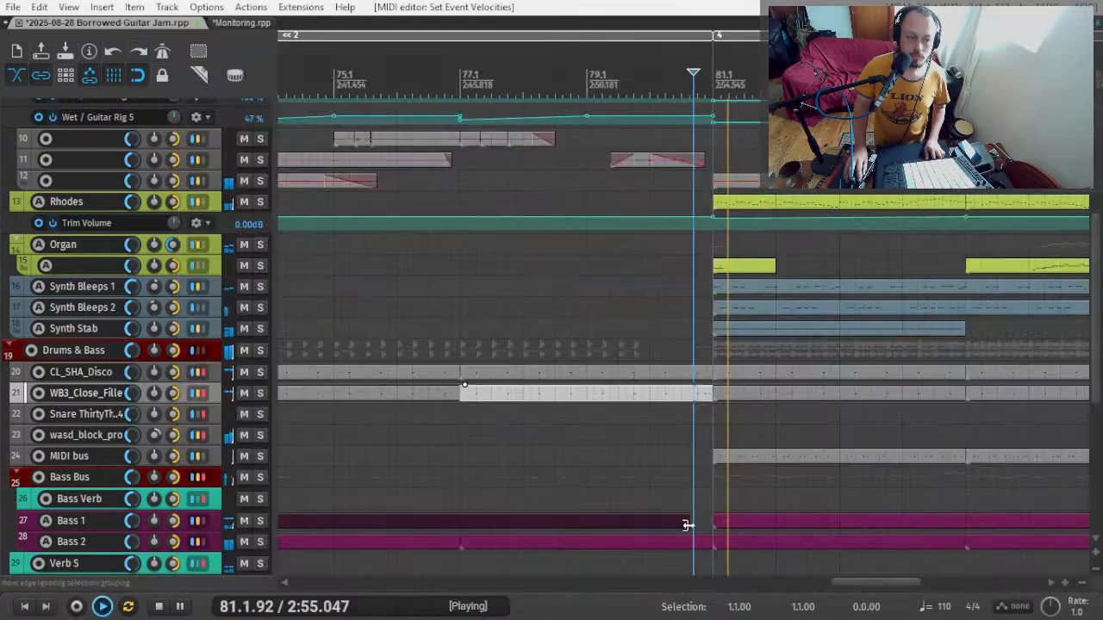
# - Follow the playback past bar 81.1 and examine the guitar, keys, synth, drum and bass tracks in the copied section
pyautogui.scroll(-4, 590, 343)
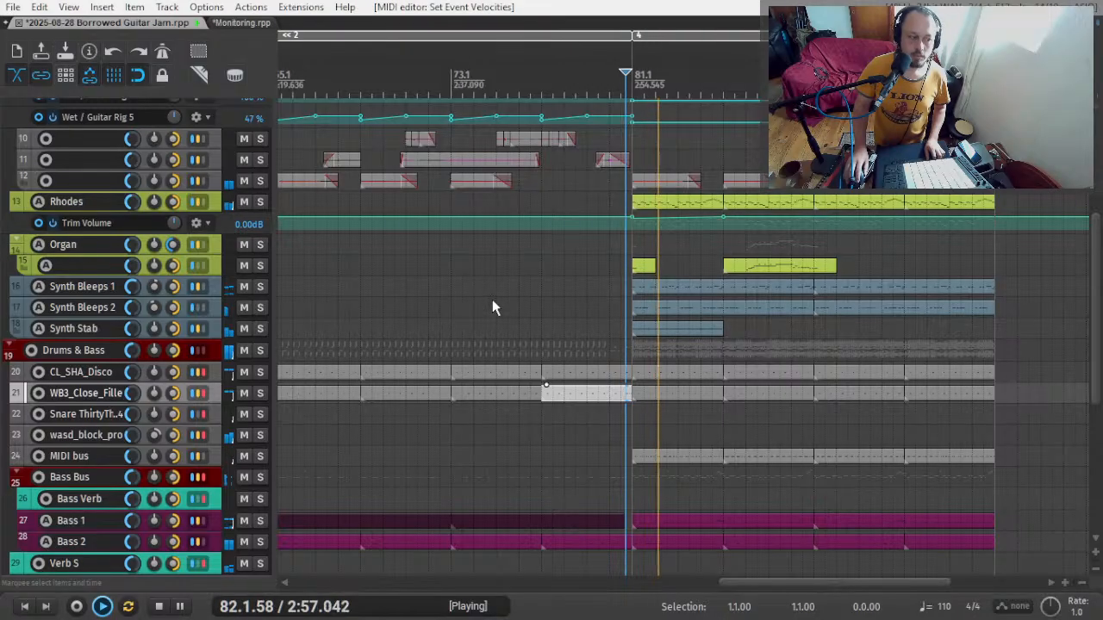
pyautogui.scroll(-2, 485, 308)
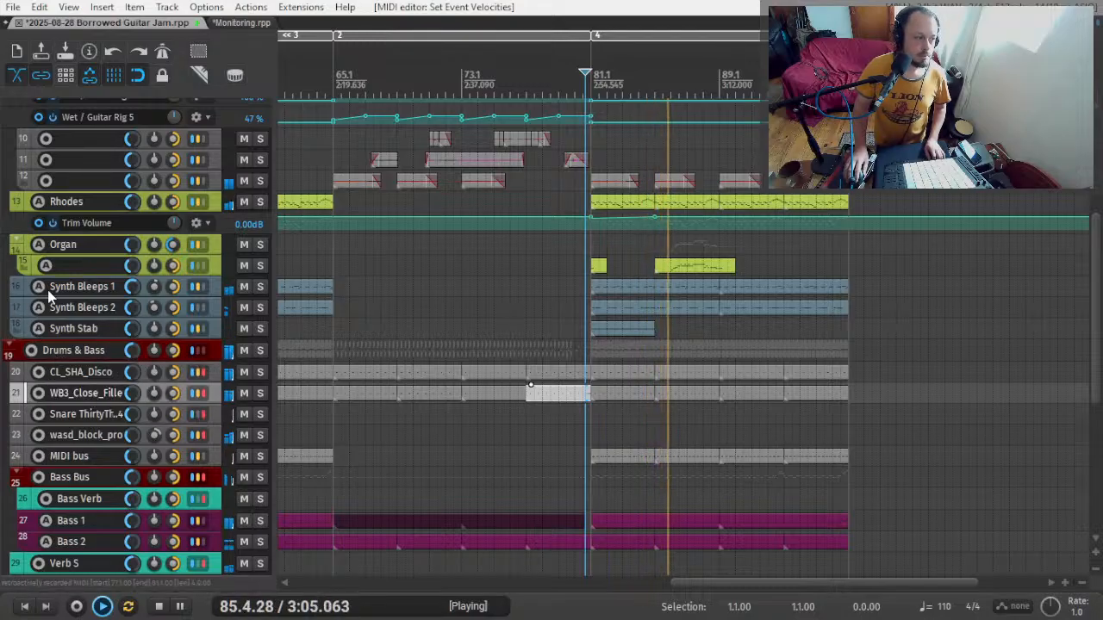
pyautogui.scroll(1, 78, 295)
pyautogui.scroll(4, 77, 295)
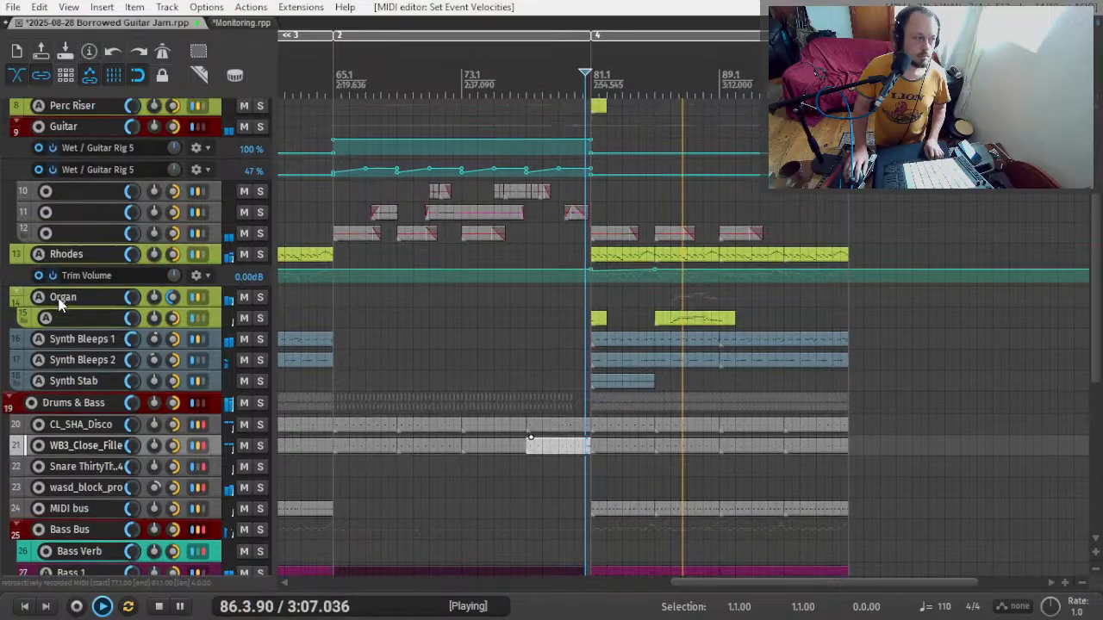
pyautogui.scroll(-2, 36, 328)
pyautogui.scroll(7, 36, 328)
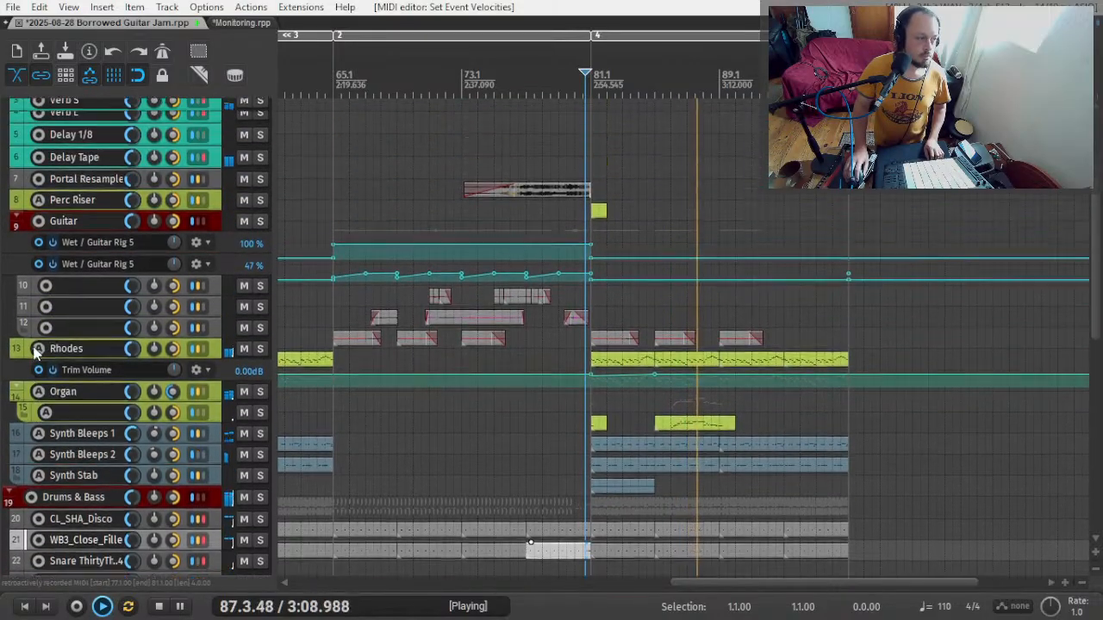
pyautogui.scroll(-2, 59, 298)
pyautogui.scroll(-12, 59, 297)
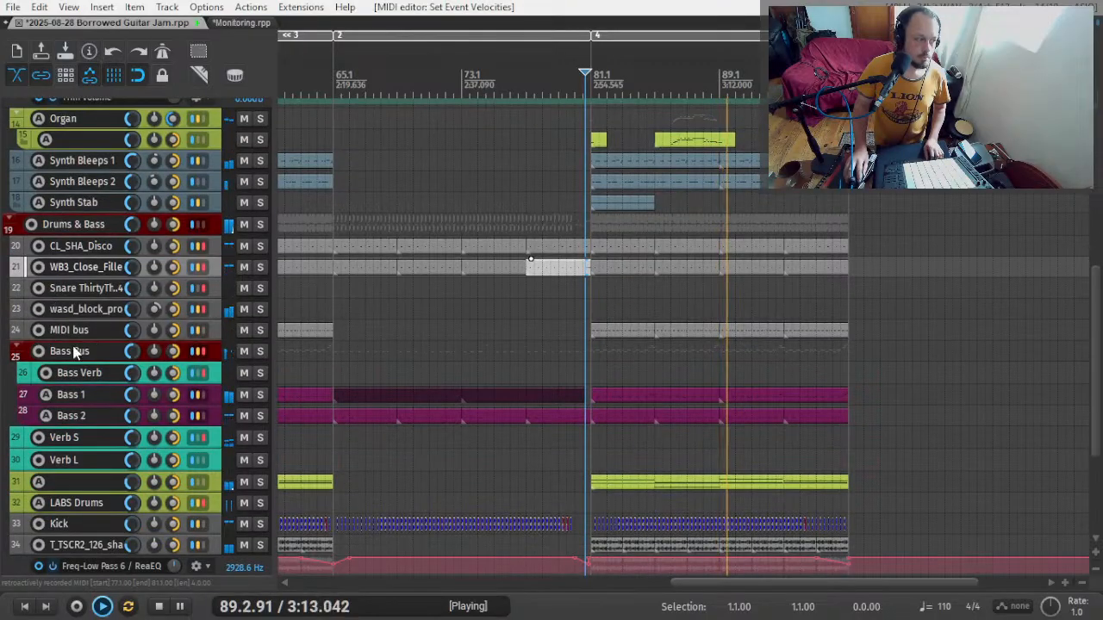
# - Solo the Bass Bus and play it from bar 81.1
pyautogui.click(75, 352)
pyautogui.press('F6')
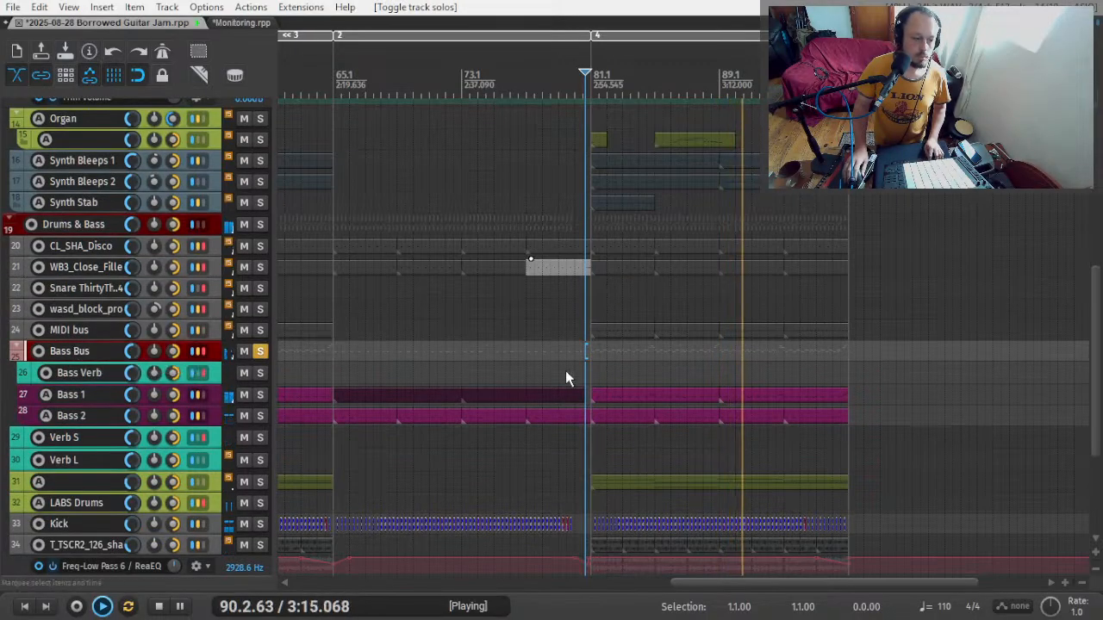
pyautogui.press('space')
pyautogui.click(589, 367)
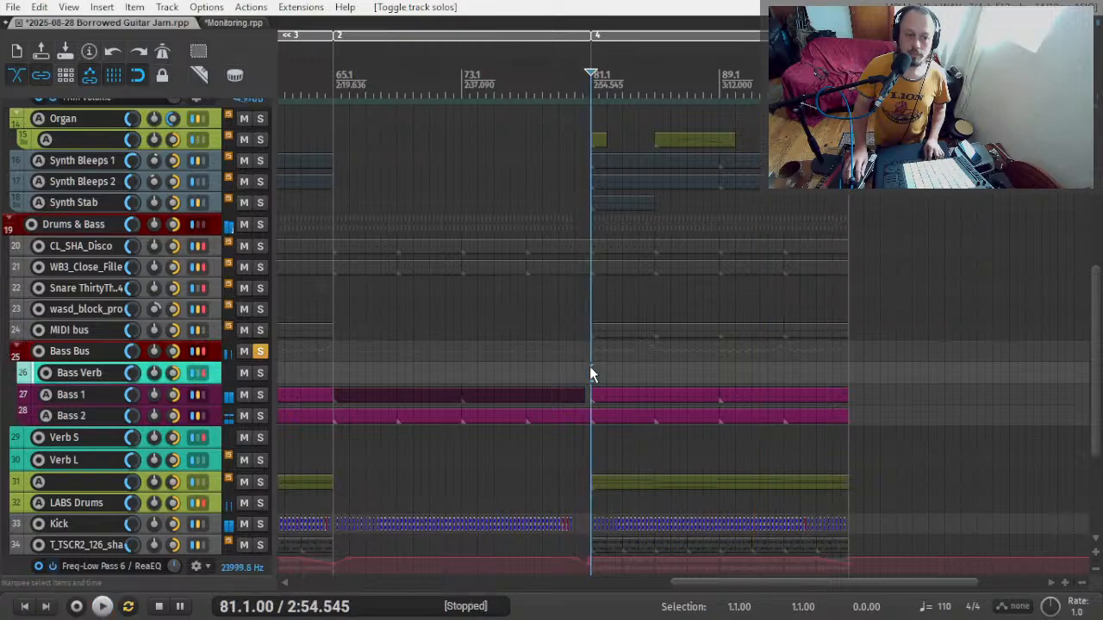
pyautogui.press('space')
# - In the last ReaEQ on Bass 1, pull band 4 down to a cut around 200 Hz and close the EQ
pyautogui.click(67, 394)
pyautogui.press('f')
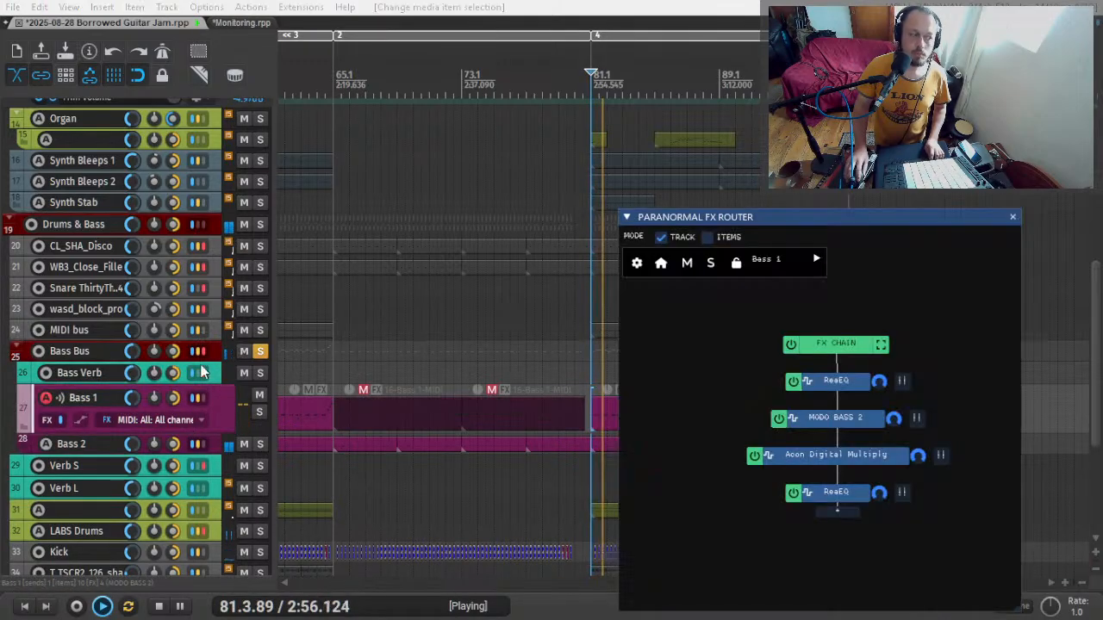
pyautogui.click(835, 492)
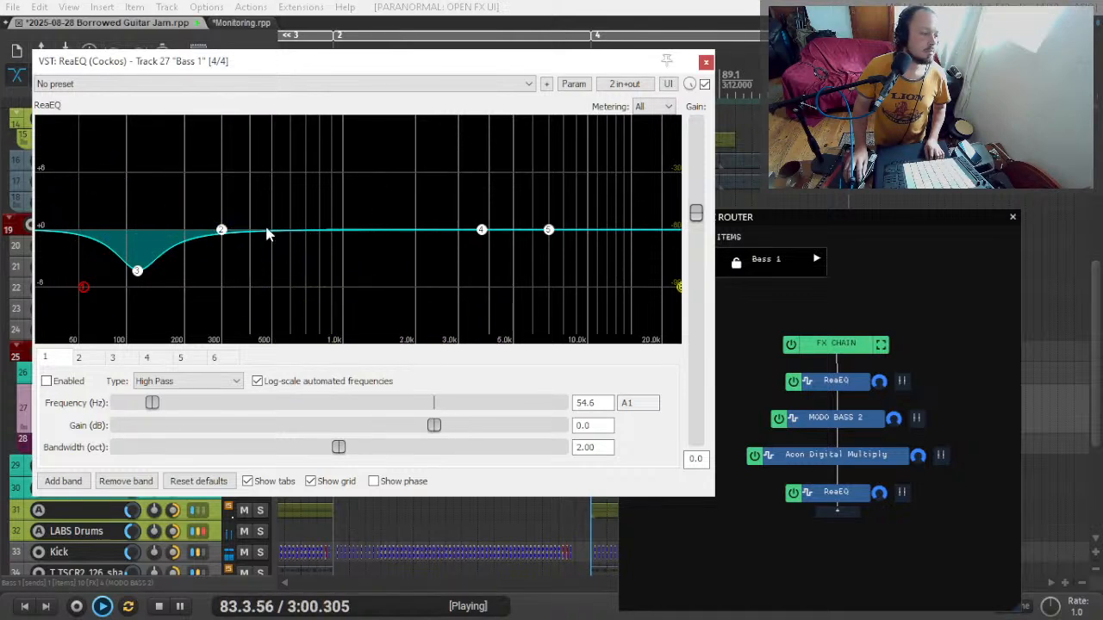
pyautogui.click(482, 231)
pyautogui.moveTo(482, 230); pyautogui.dragTo(184, 282)
pyautogui.press('Escape')
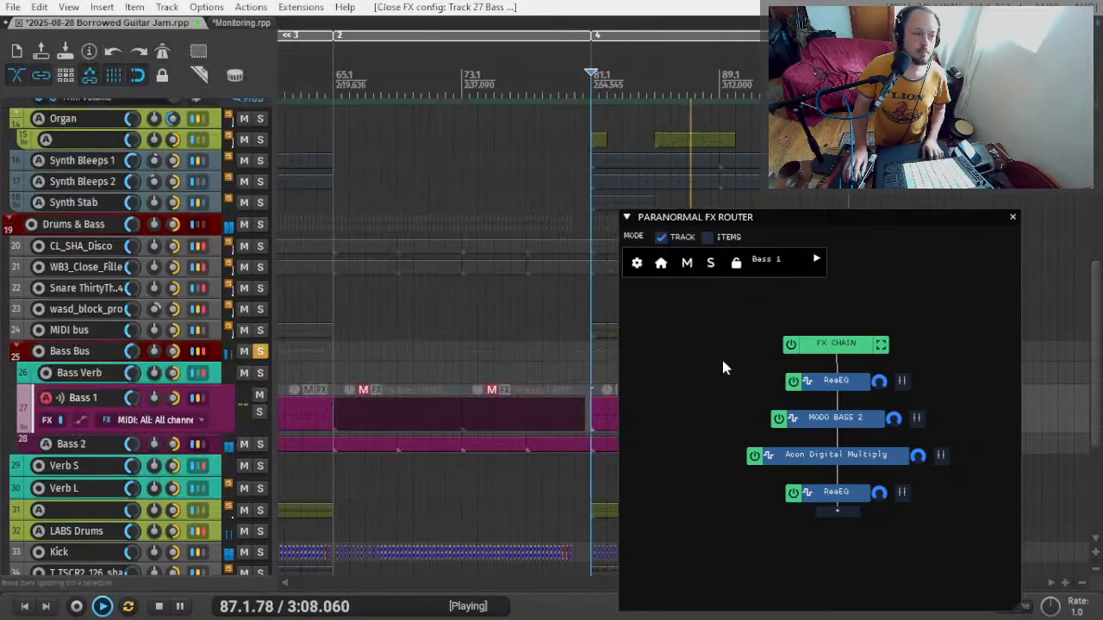
# - Close the FX router and replay the soloed bass from bar 81.1
pyautogui.click(693, 371)
pyautogui.press('Escape')
pyautogui.press('space')
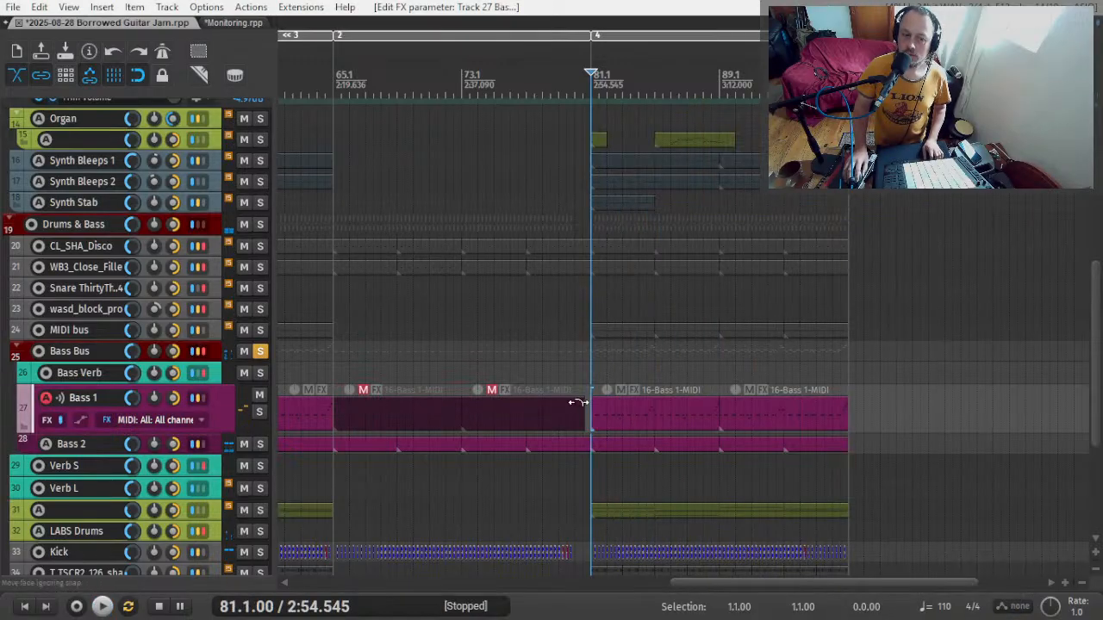
pyautogui.scroll(3, 613, 407)
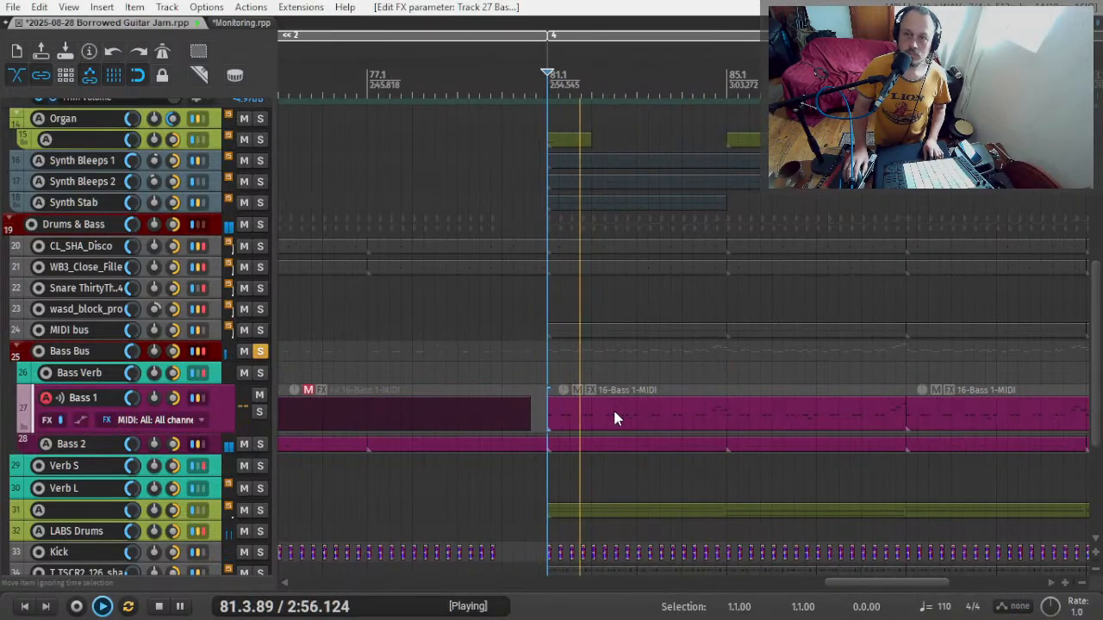
# - Select the Bass 2 item at bar 77.1 and play the soloed bass from there
pyautogui.press('space')
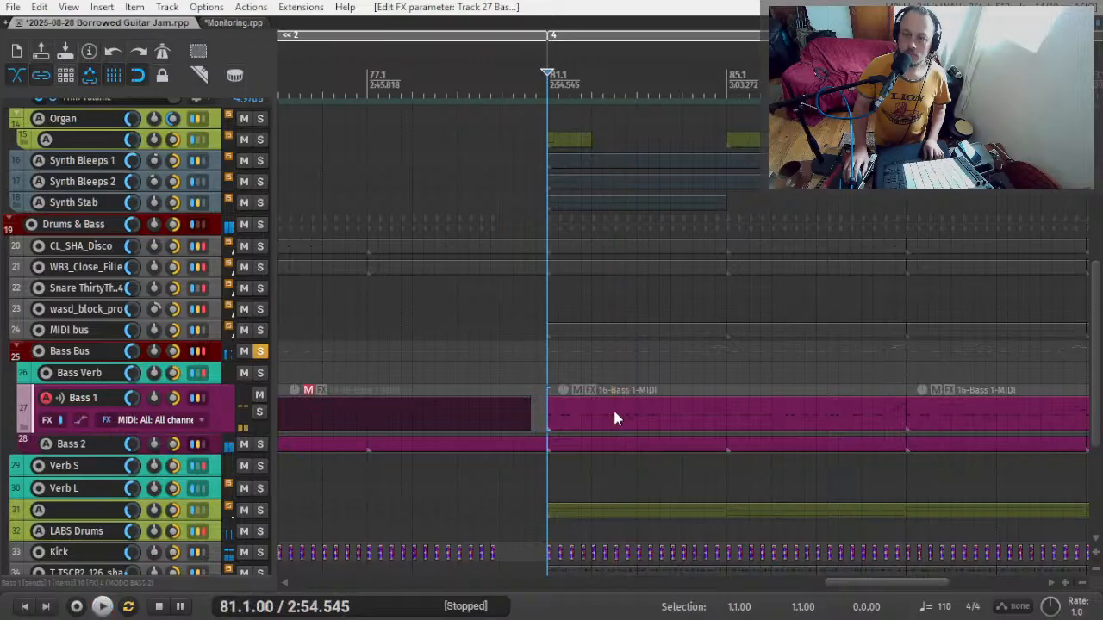
pyautogui.scroll(-3, 517, 408)
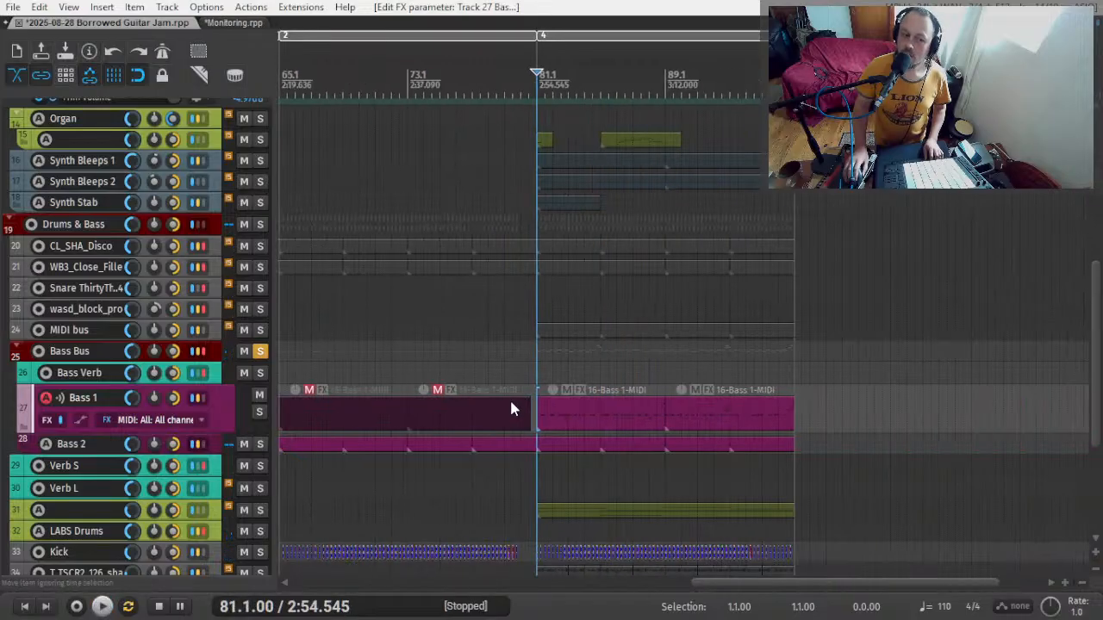
pyautogui.click(472, 444)
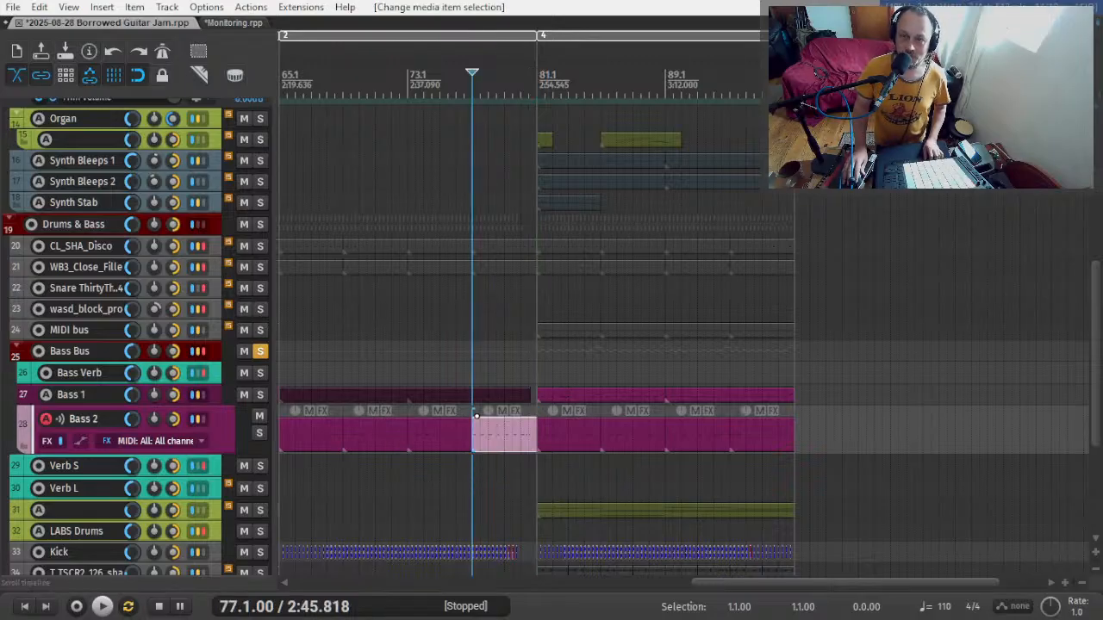
pyautogui.press('space')
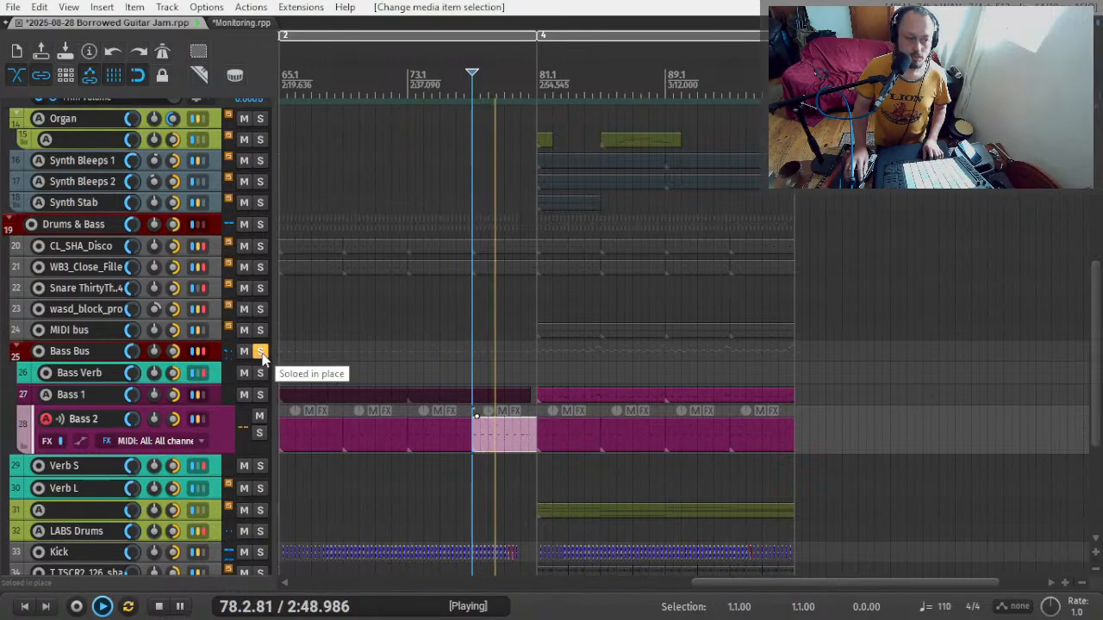
pyautogui.press('space')
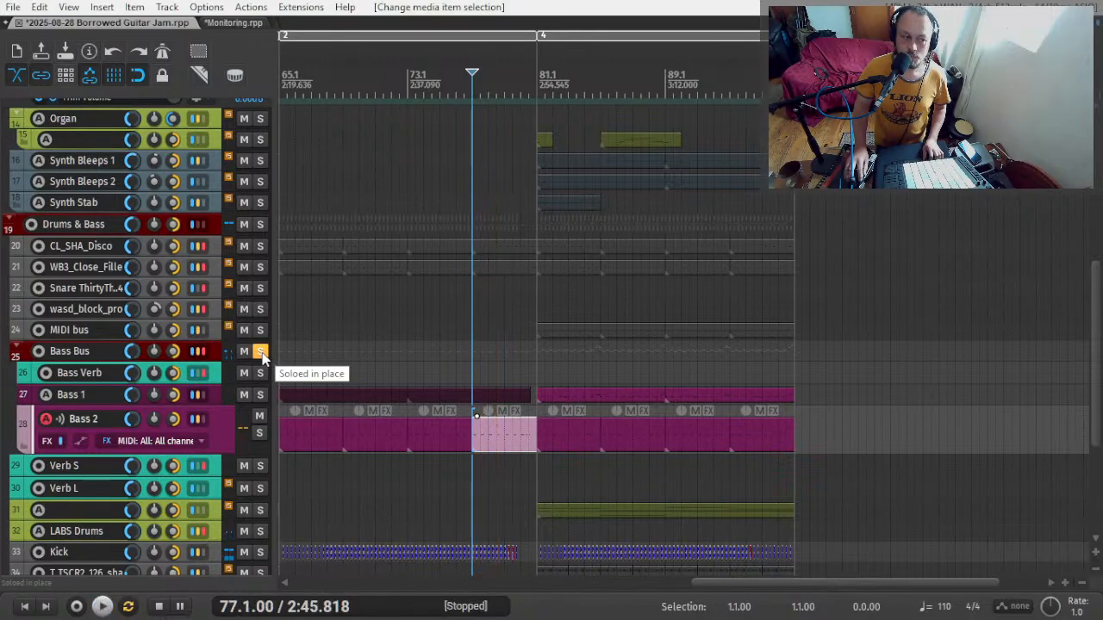
# - Unsolo the Bass Bus and play the full mix from bar 77.1
pyautogui.click(260, 354)
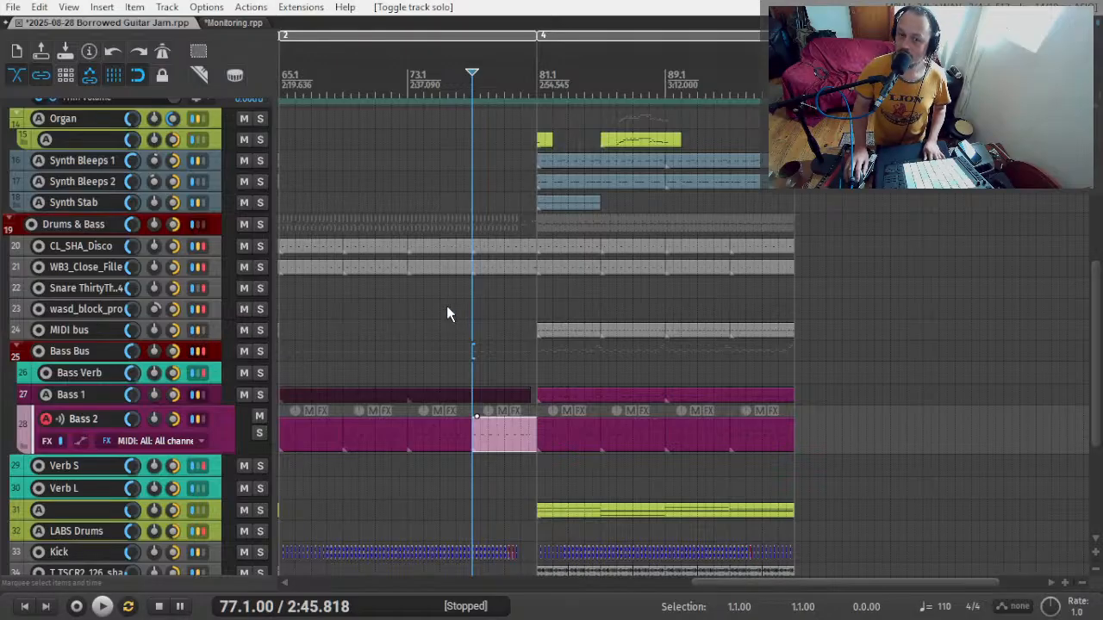
pyautogui.press('space')
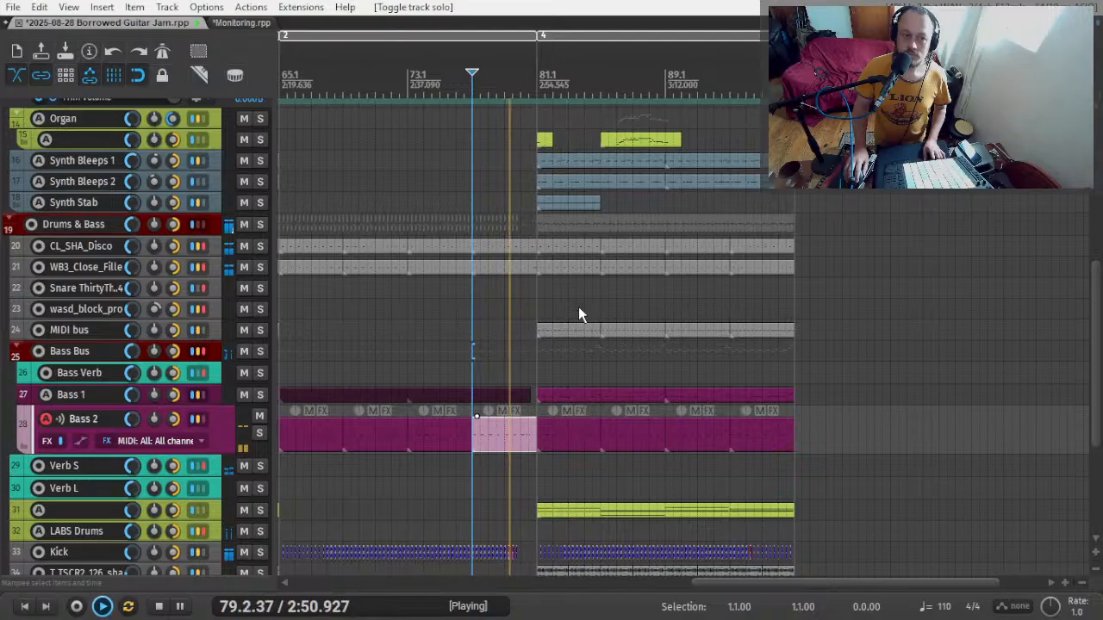
pyautogui.press('space')
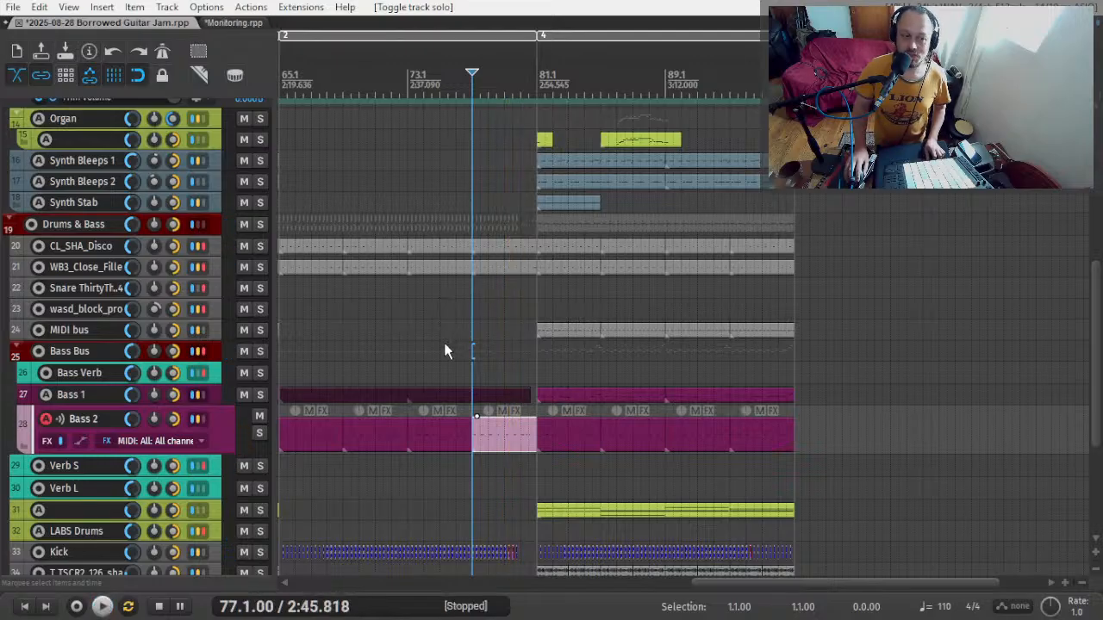
pyautogui.scroll(3, 17, 379)
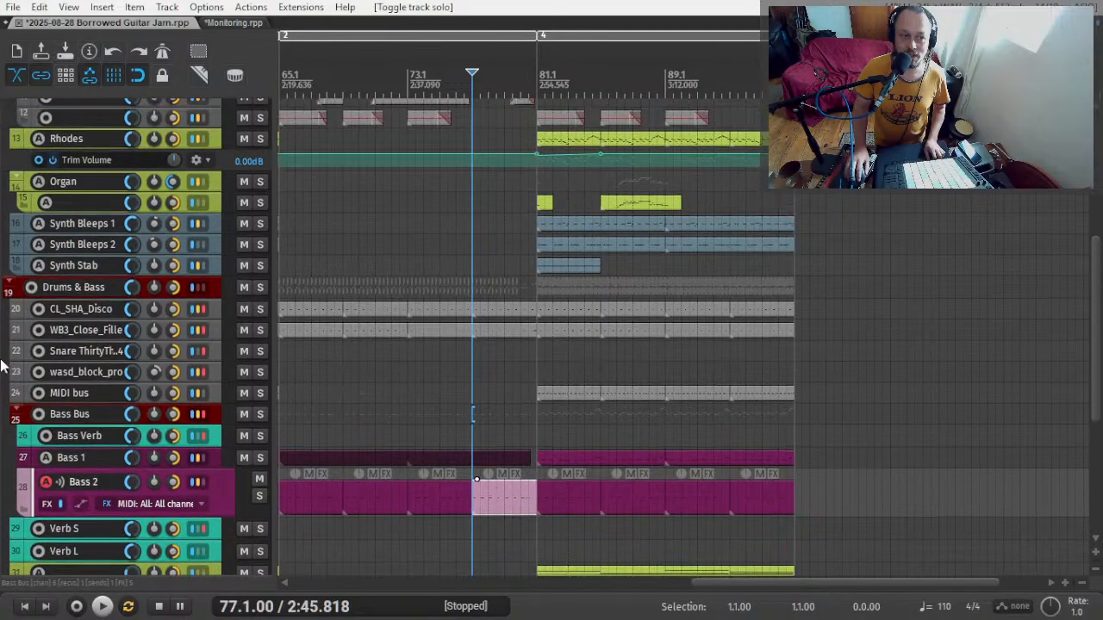
# - Replay the full mix from bar 77.1 and examine the guitar, keys, synth, drum and bass tracks past bar 81.1
pyautogui.press('space')
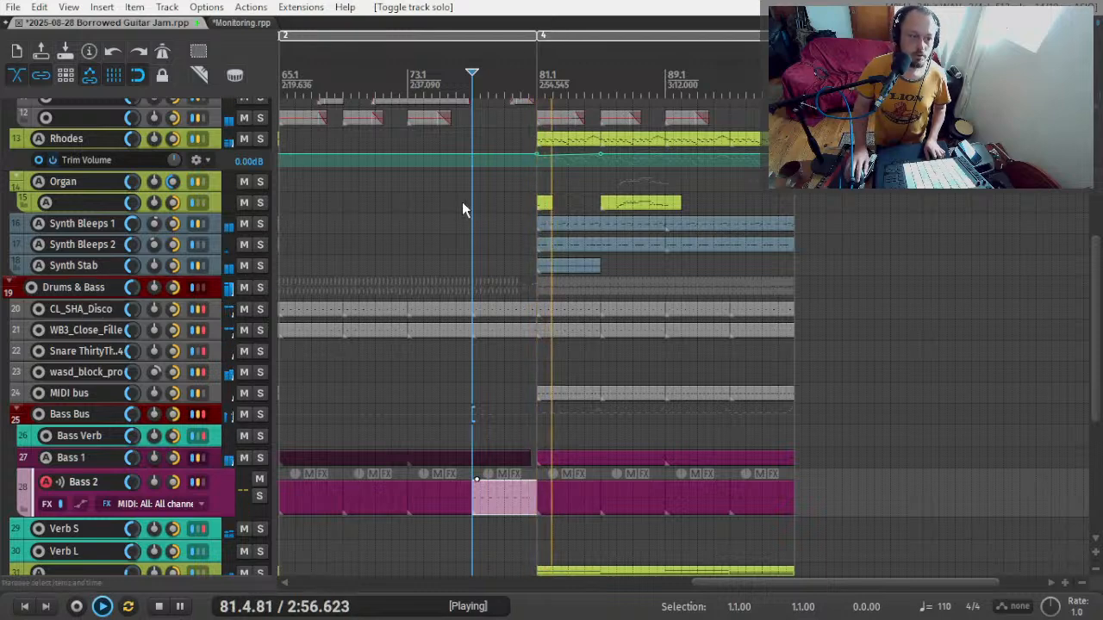
pyautogui.scroll(-1, 92, 288)
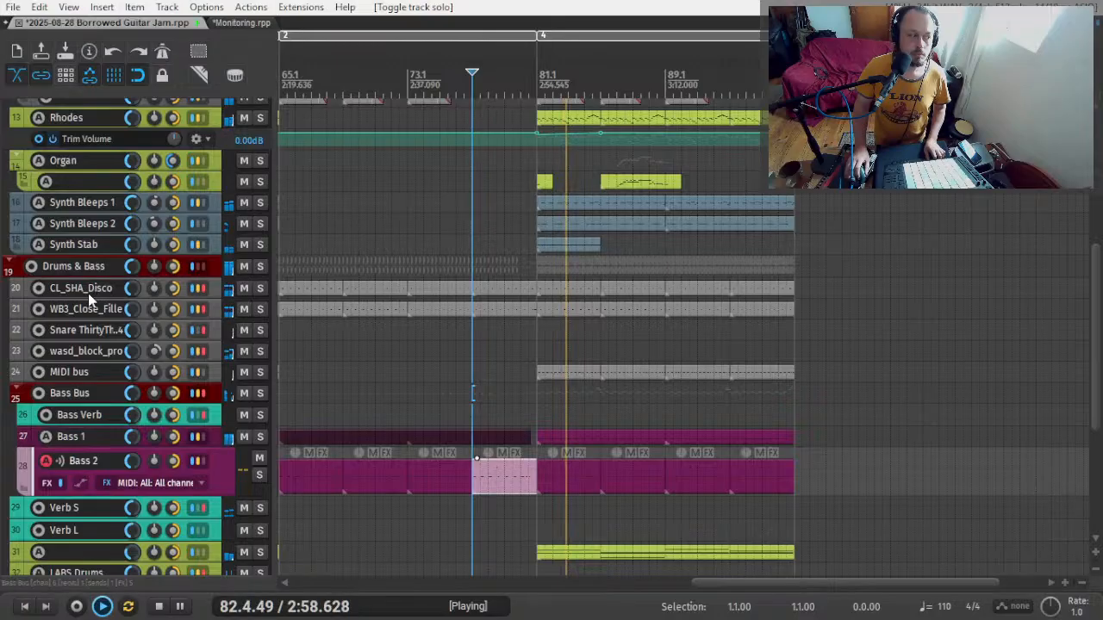
pyautogui.scroll(1, 88, 293)
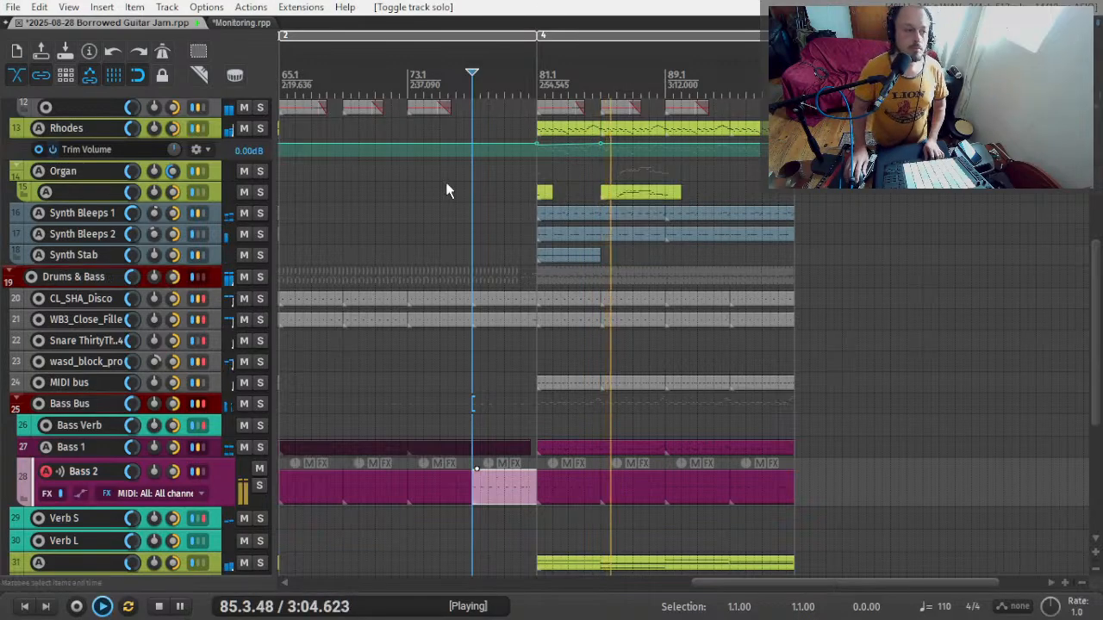
pyautogui.scroll(3, 75, 256)
pyautogui.scroll(10, 75, 253)
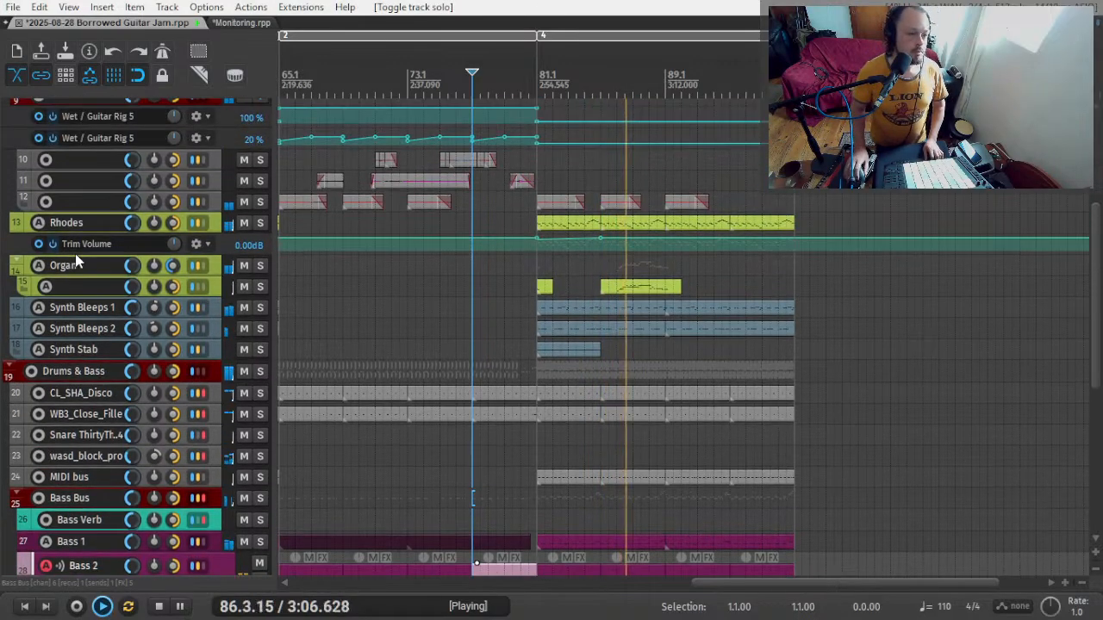
pyautogui.scroll(5, 75, 253)
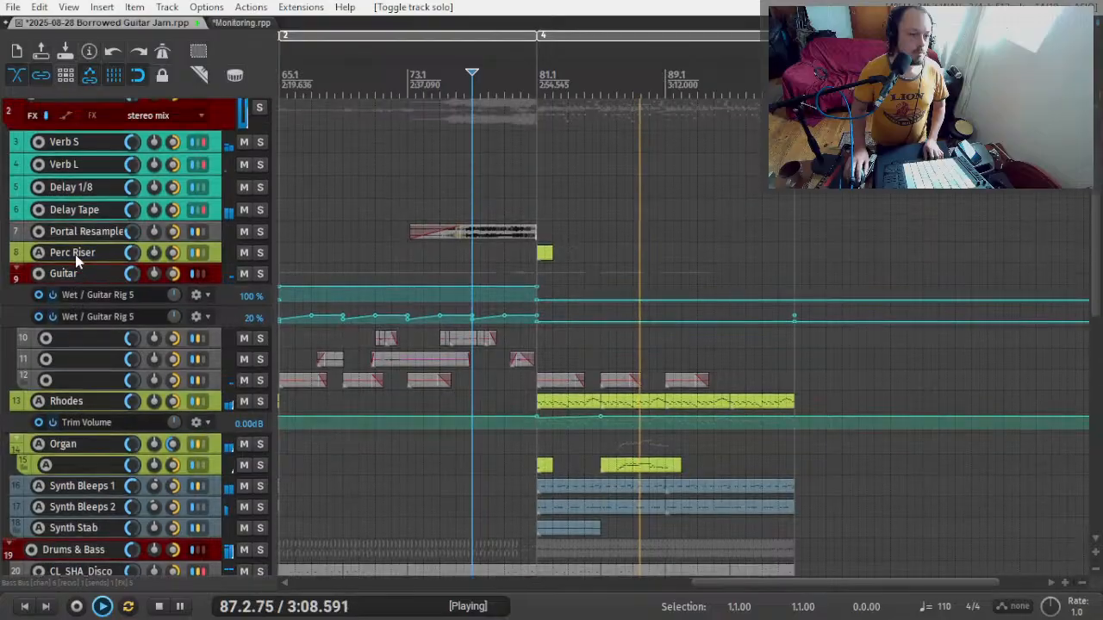
pyautogui.scroll(-9, 75, 254)
pyautogui.scroll(-5, 75, 254)
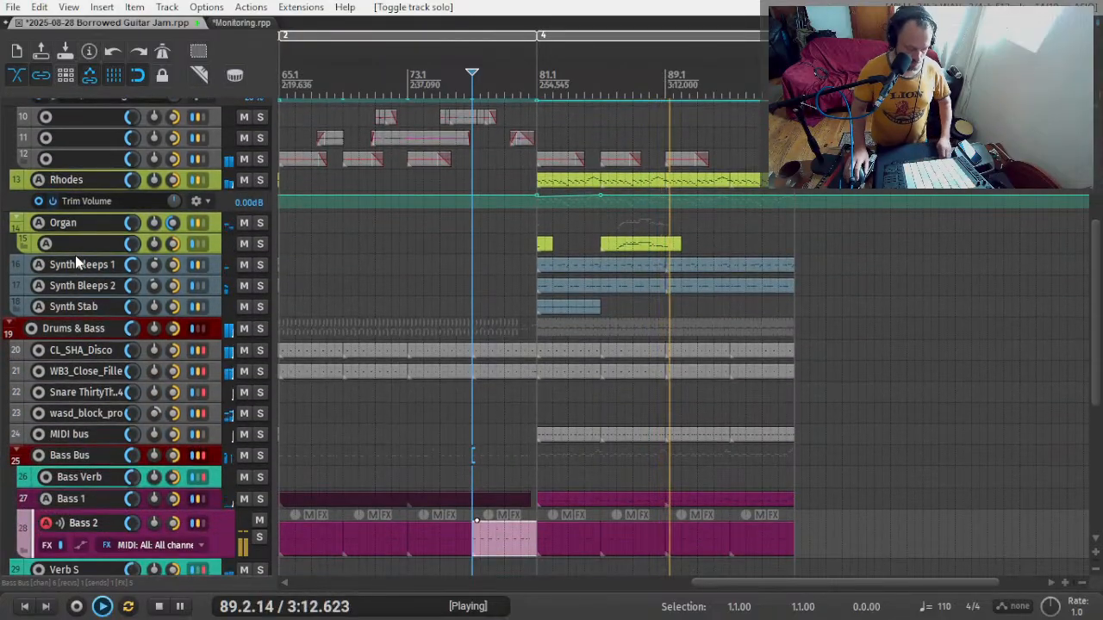
# - Check the processes' CPU load in Task Manager during playback and after stopping it, and return to REAPER
pyautogui.hotkey('ctrl', 'shift', 'Escape')
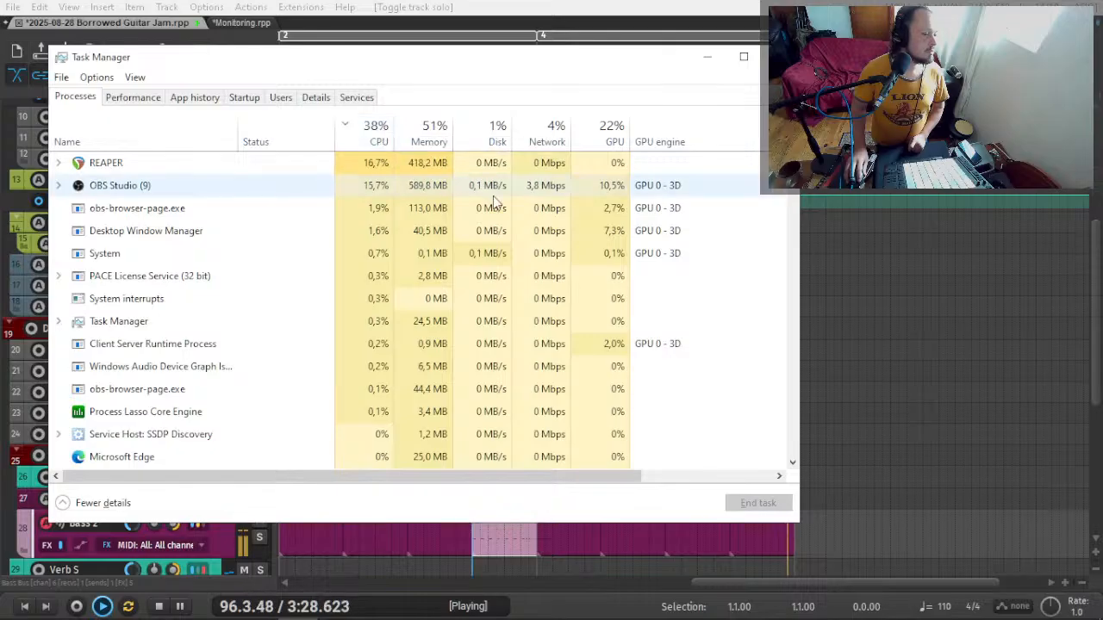
pyautogui.click(913, 298)
pyautogui.press('space')
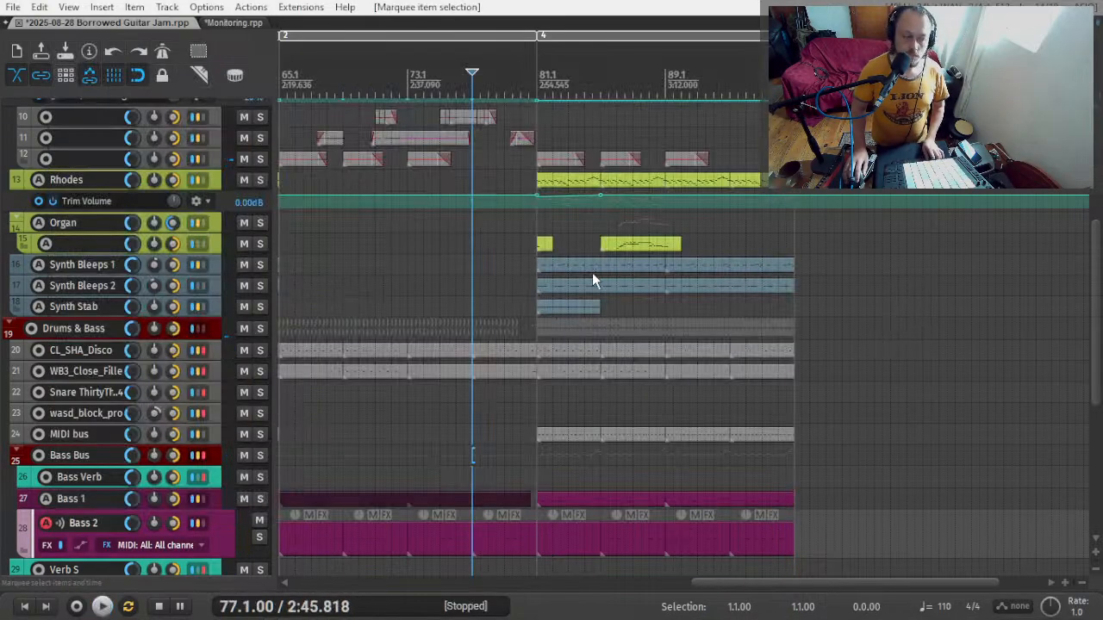
pyautogui.hotkey('alt', 'Tab')
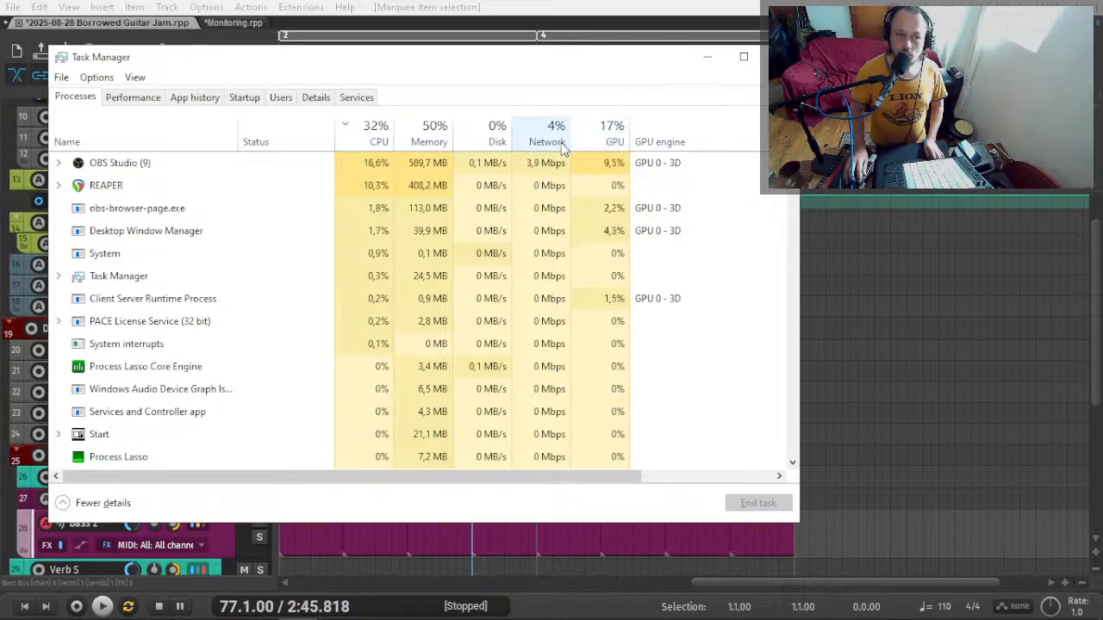
pyautogui.hotkey('alt', 'Tab')
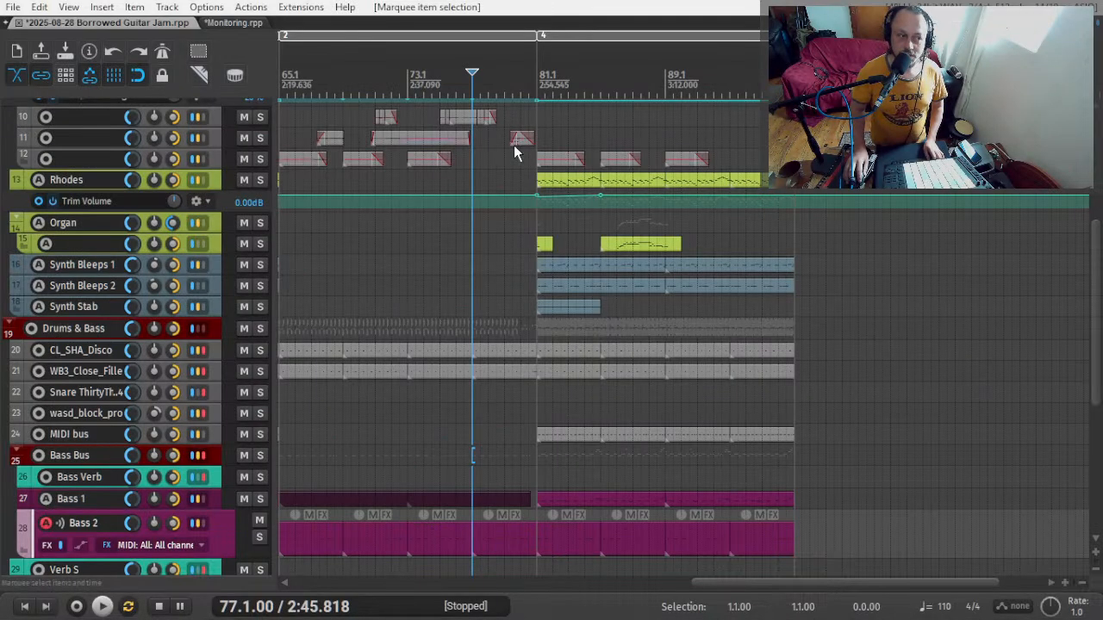
# - Place the edit cursor at bar 73.1 and examine the tracks across regions 3, 2 and 4, from the drums and bass up to REFERENCE
pyautogui.scroll(2, 566, 306)
pyautogui.hscroll(-3, 459, 388)
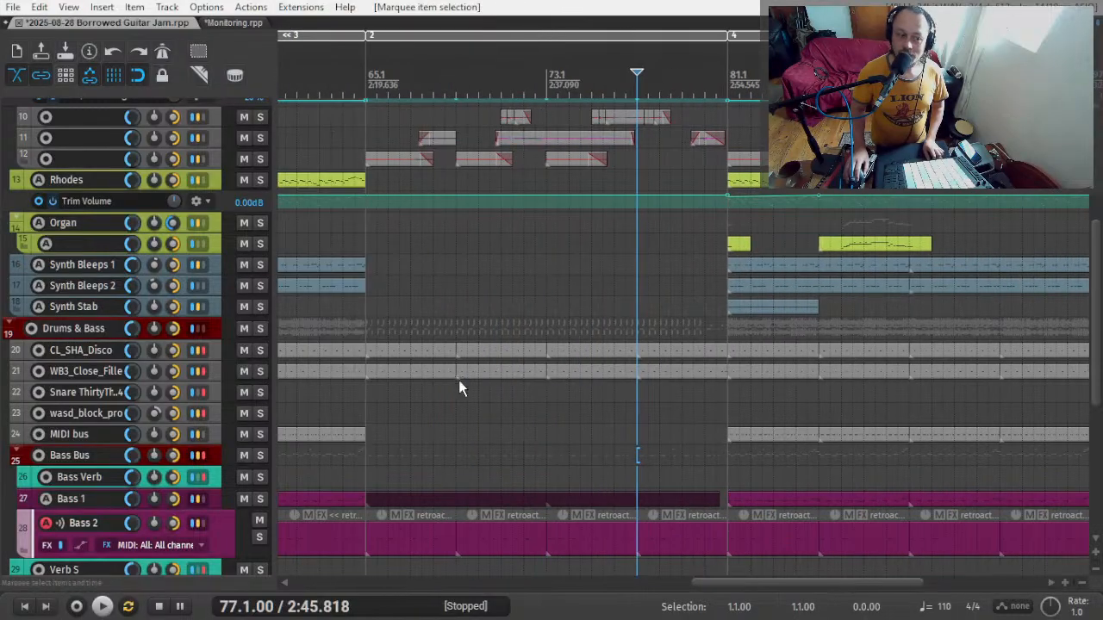
pyautogui.click(532, 310)
pyautogui.click(548, 312)
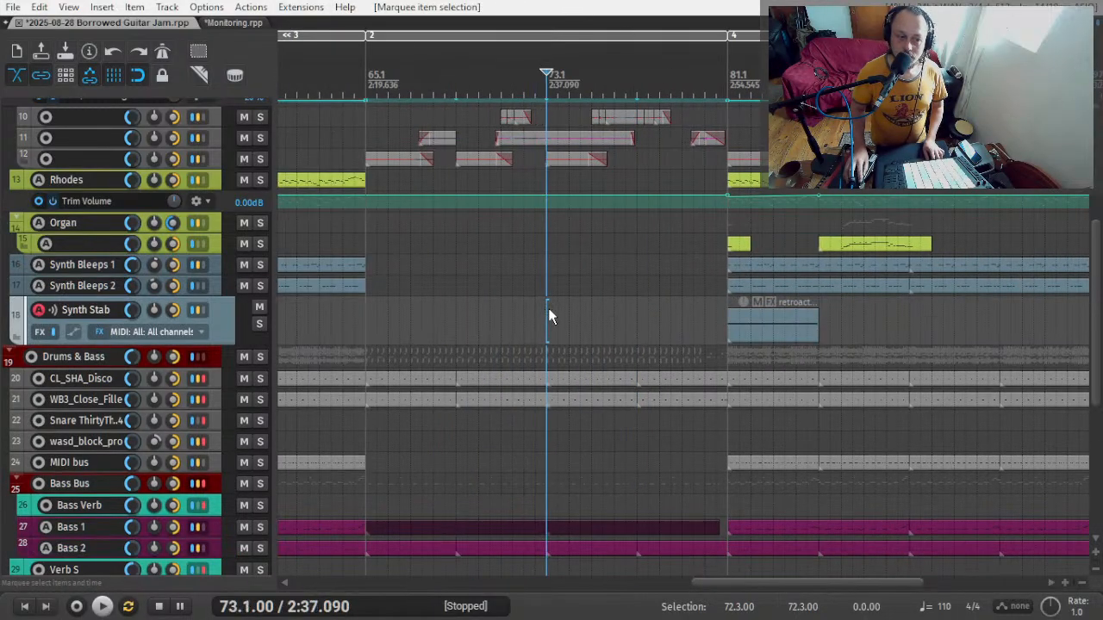
pyautogui.scroll(-5, 550, 316)
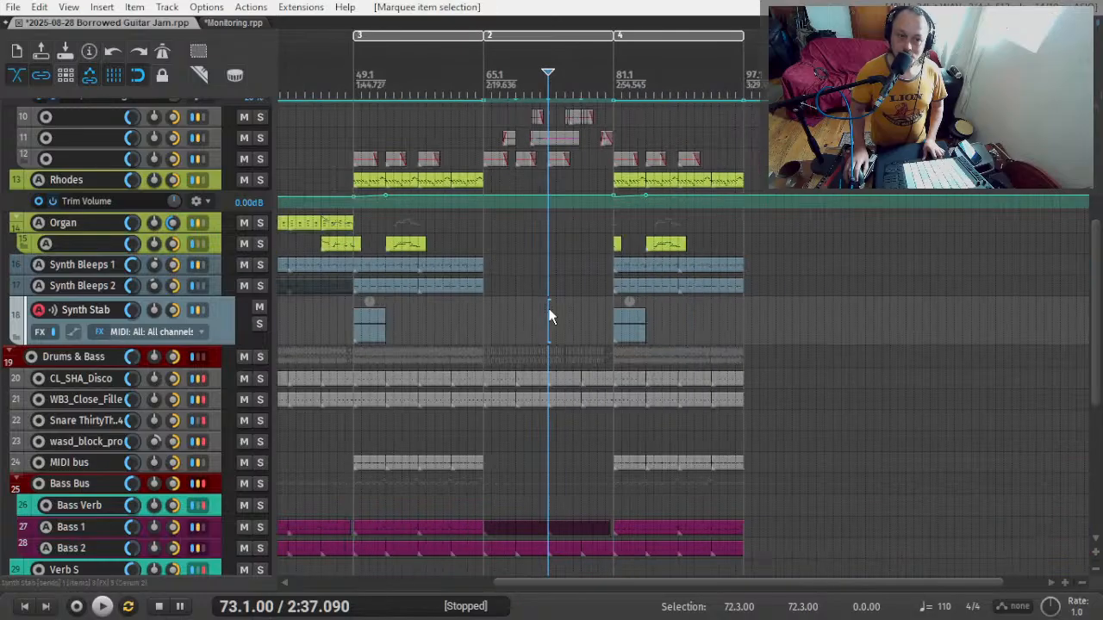
pyautogui.scroll(4, 7, 271)
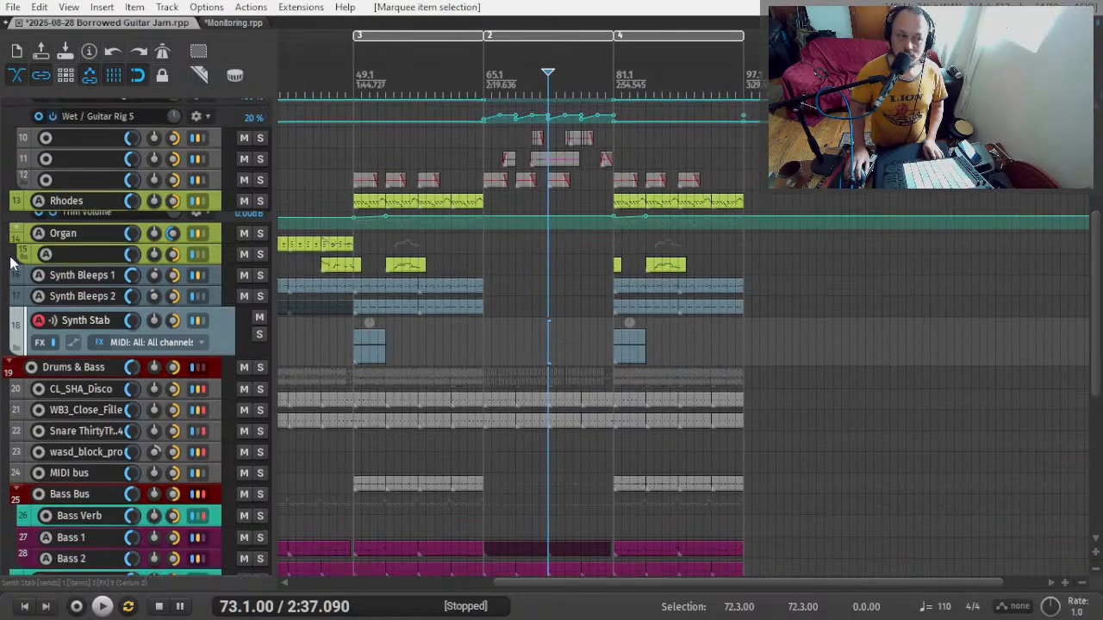
pyautogui.scroll(8, 28, 271)
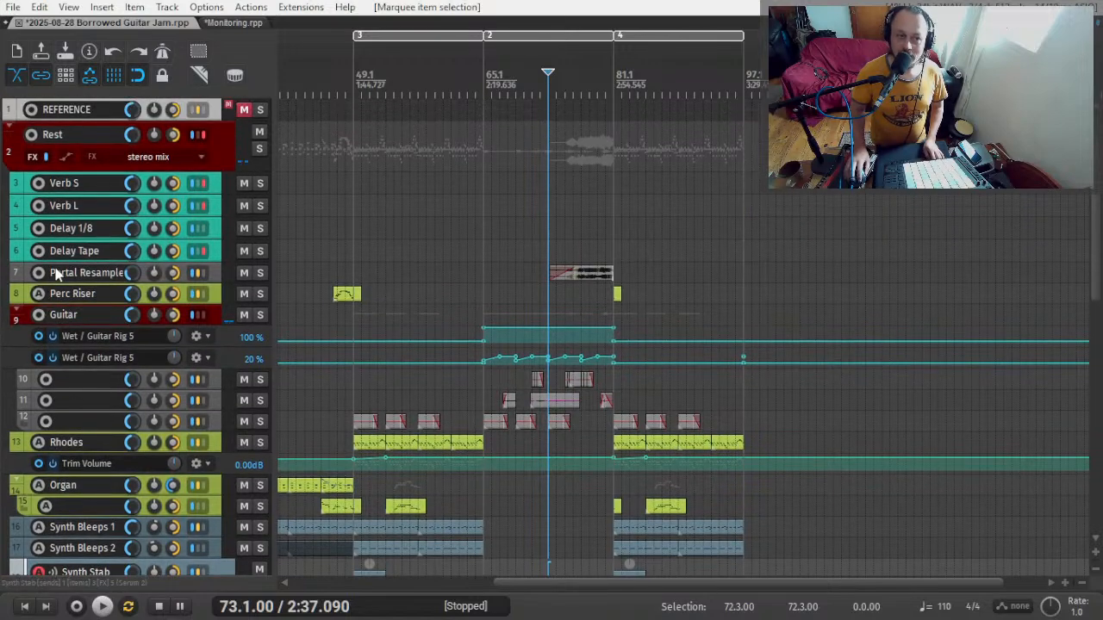
pyautogui.scroll(4, 605, 189)
# - Play from bar 69.1 through the transition at bar 81.1 and examine the guitar, synth, drum and bass tracks
pyautogui.click(576, 211)
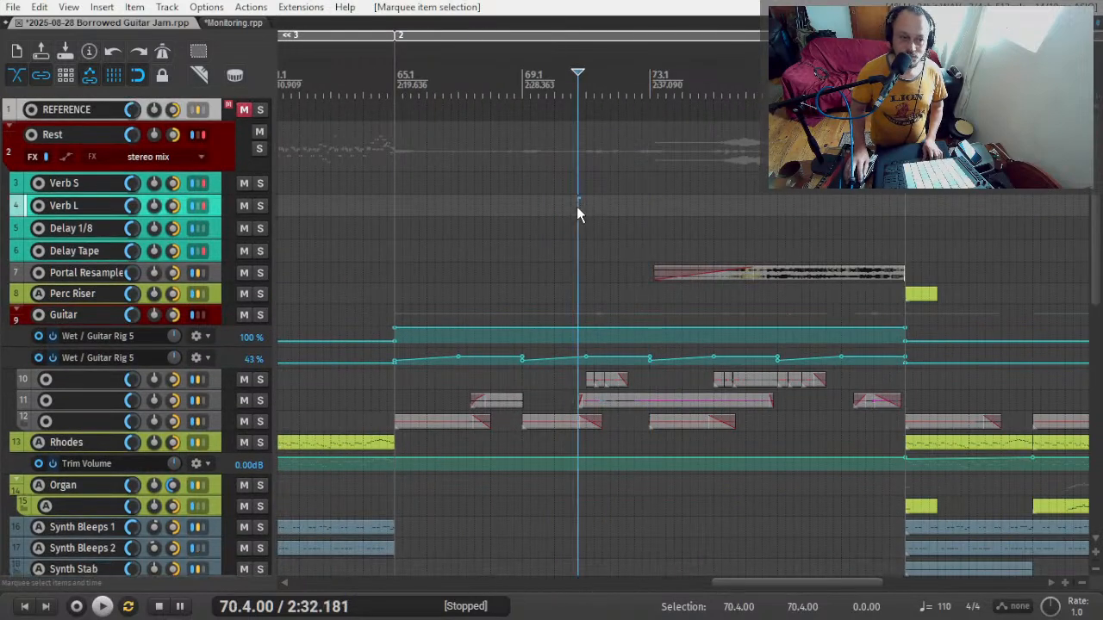
pyautogui.click(514, 236)
pyautogui.click(521, 239)
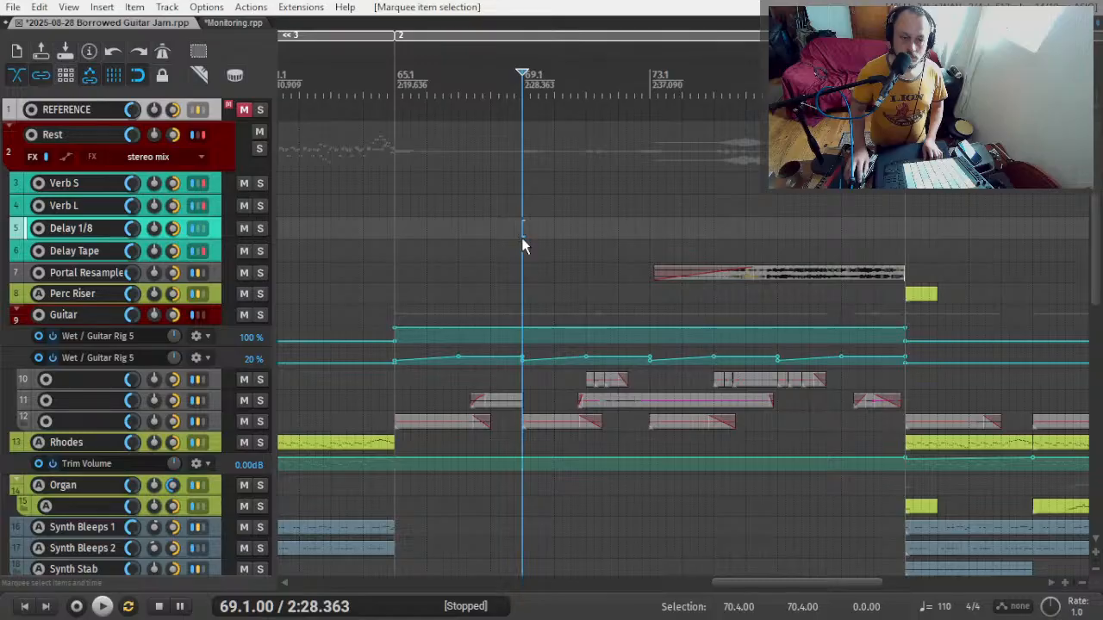
pyautogui.press('space')
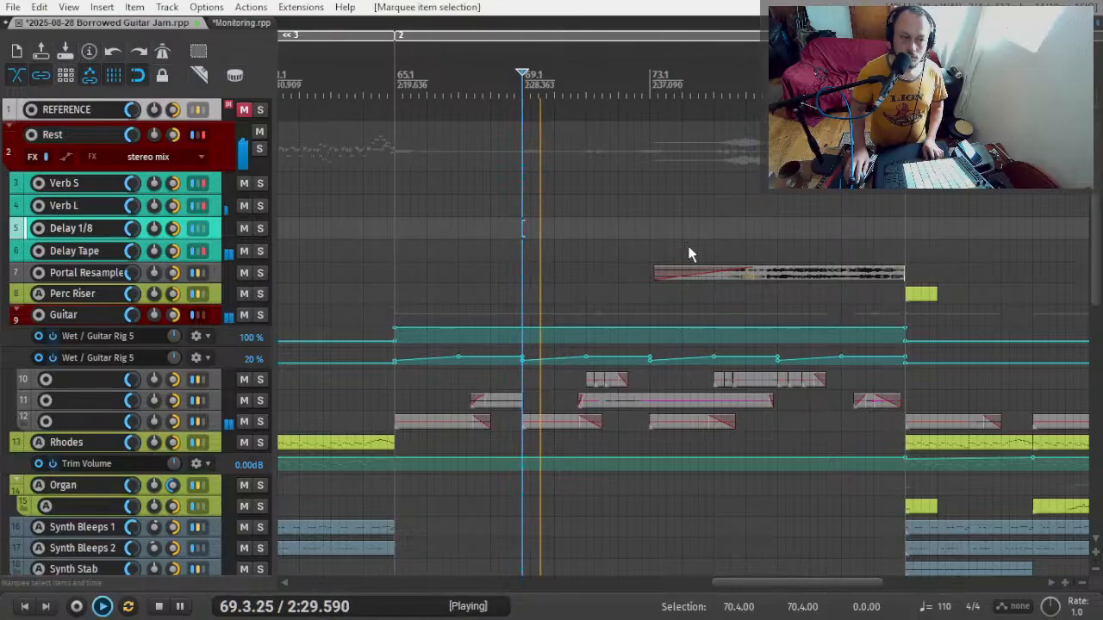
pyautogui.hscroll(4, 637, 258)
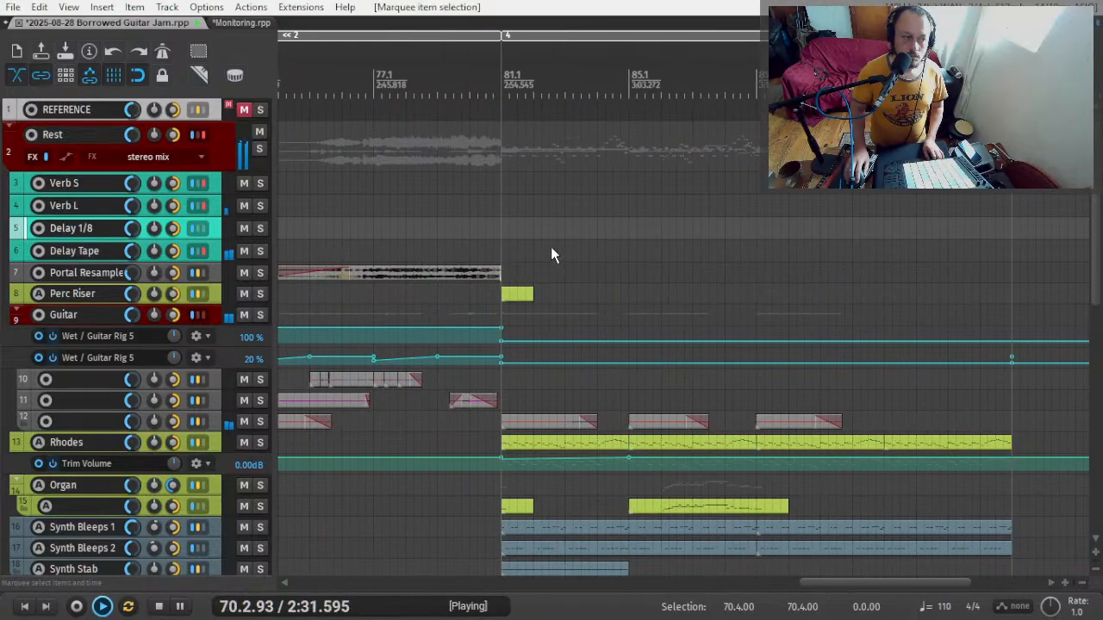
pyautogui.scroll(-5, 550, 247)
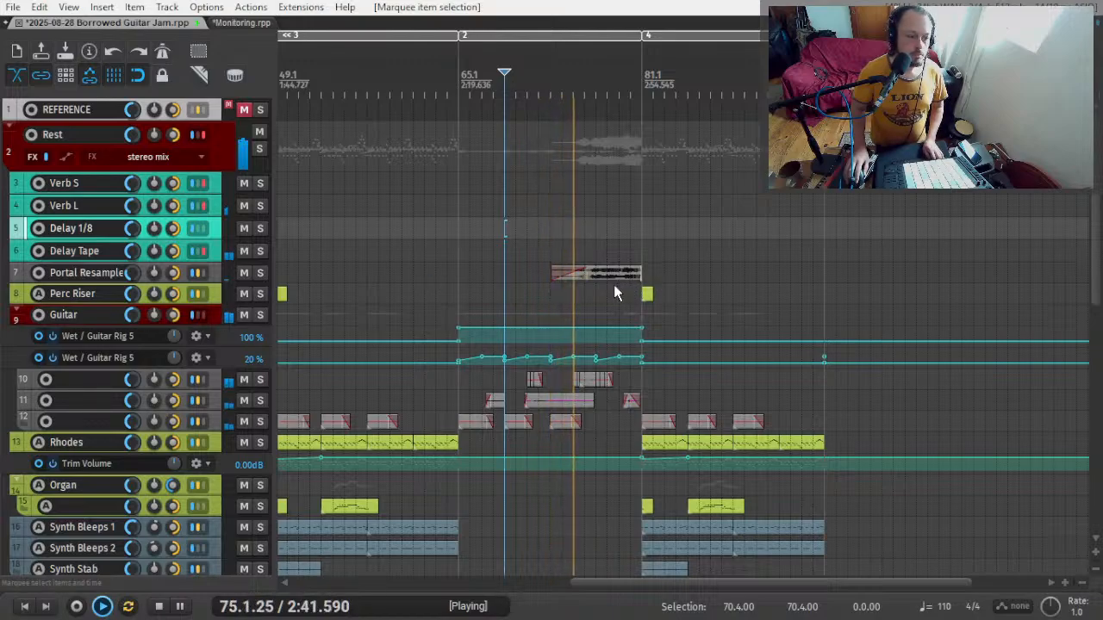
pyautogui.scroll(-2, 20, 423)
pyautogui.scroll(-8, 12, 411)
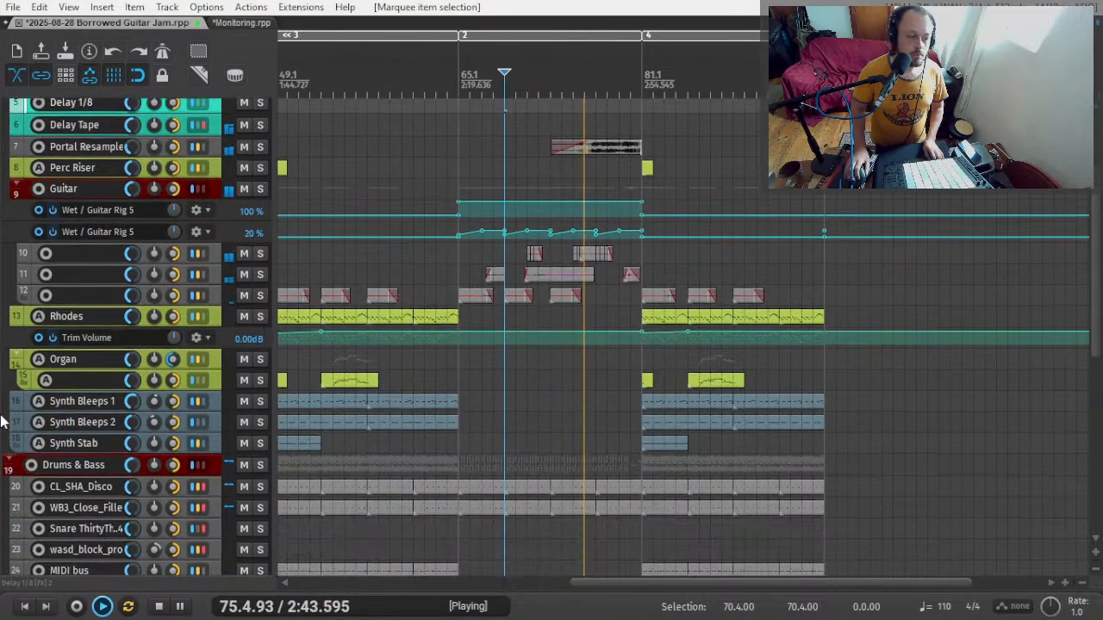
pyautogui.scroll(-6, 2, 419)
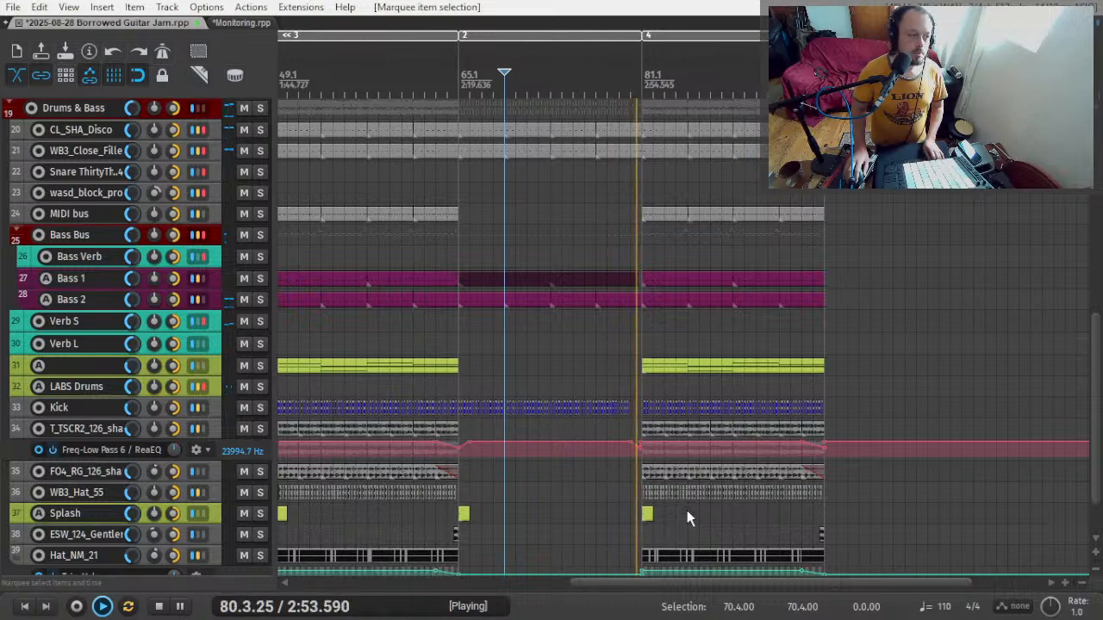
pyautogui.hscroll(2, 678, 510)
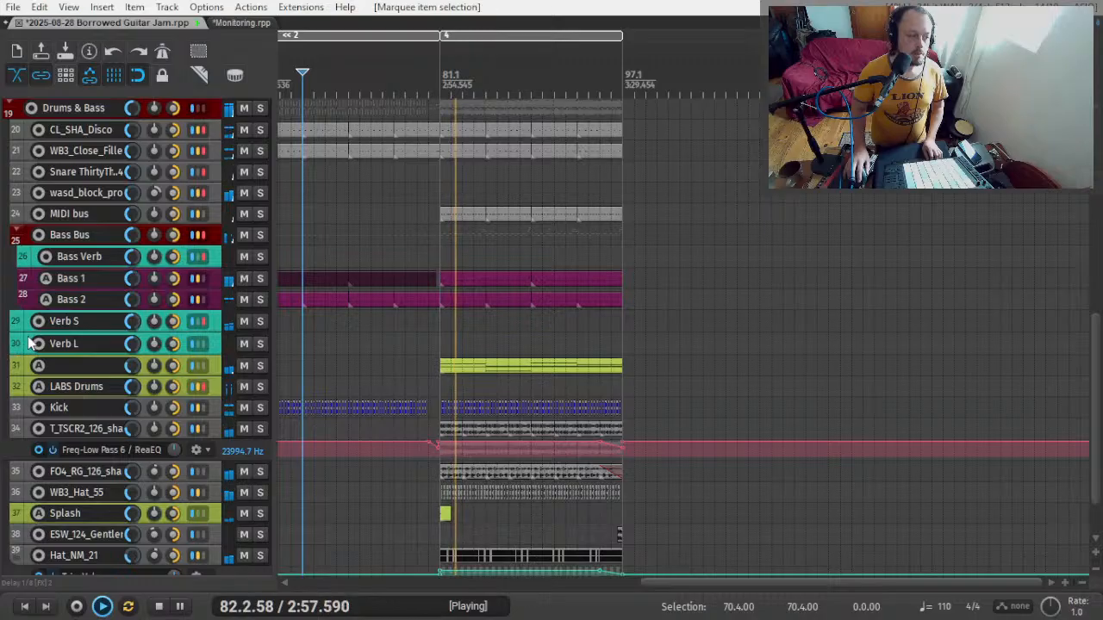
# - Adjust the pan of the Synth Bleeps 1 track while the copied section plays
pyautogui.scroll(1, 96, 262)
pyautogui.scroll(7, 96, 261)
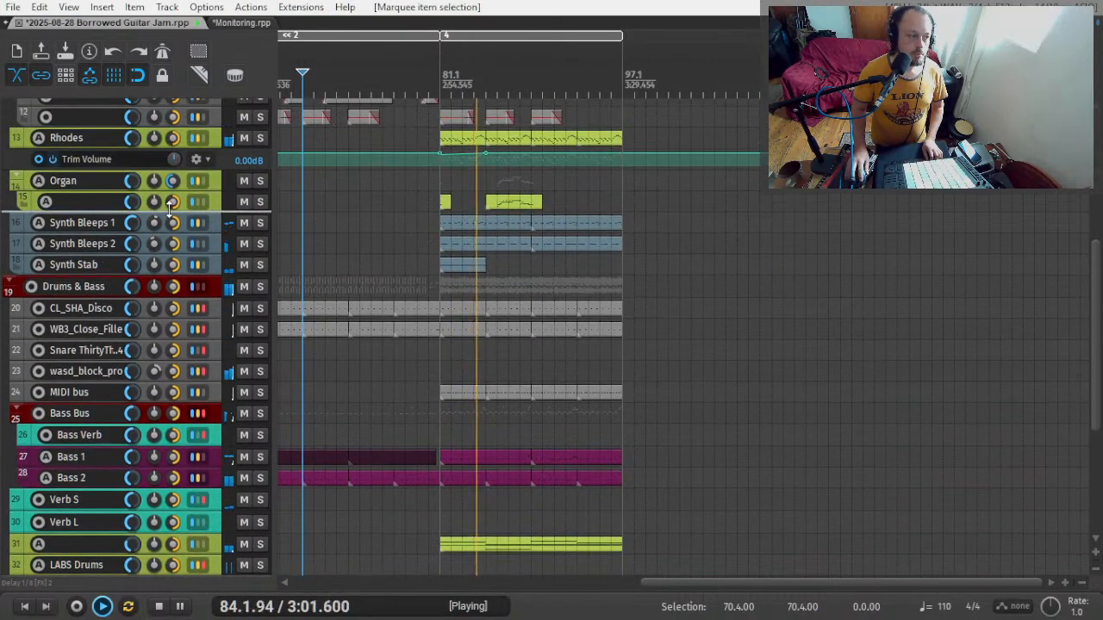
pyautogui.moveTo(133, 245)
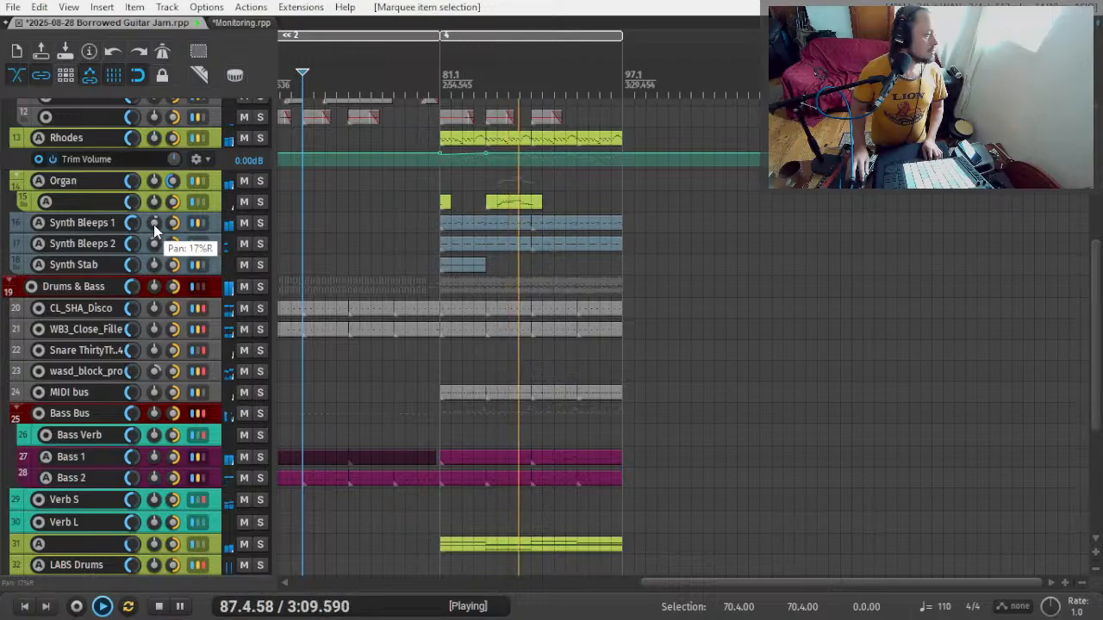
pyautogui.moveTo(153, 225); pyautogui.dragTo(154, 223)
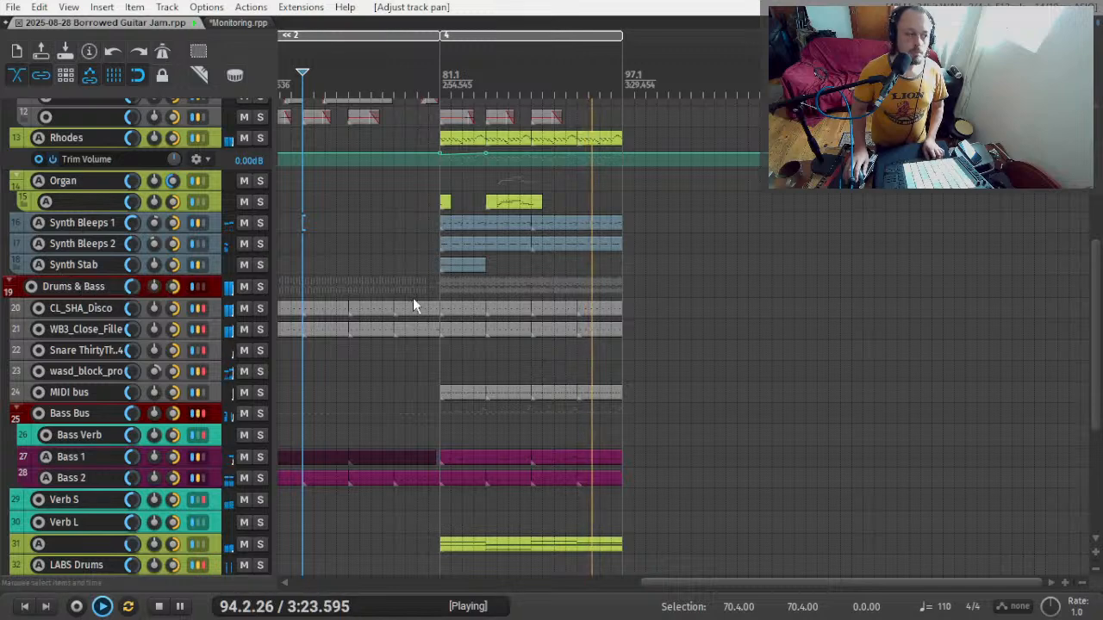
# - Stop playback and move the unnamed MIDI track below Verb L to directly above the Rhodes track
pyautogui.scroll(-2, 441, 310)
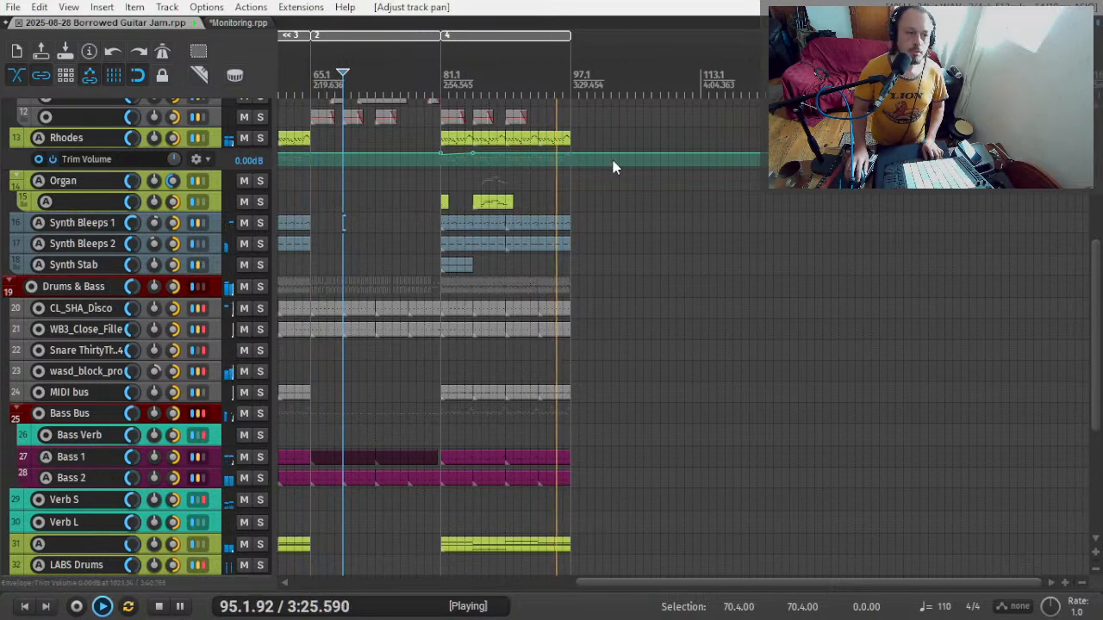
pyautogui.press('space')
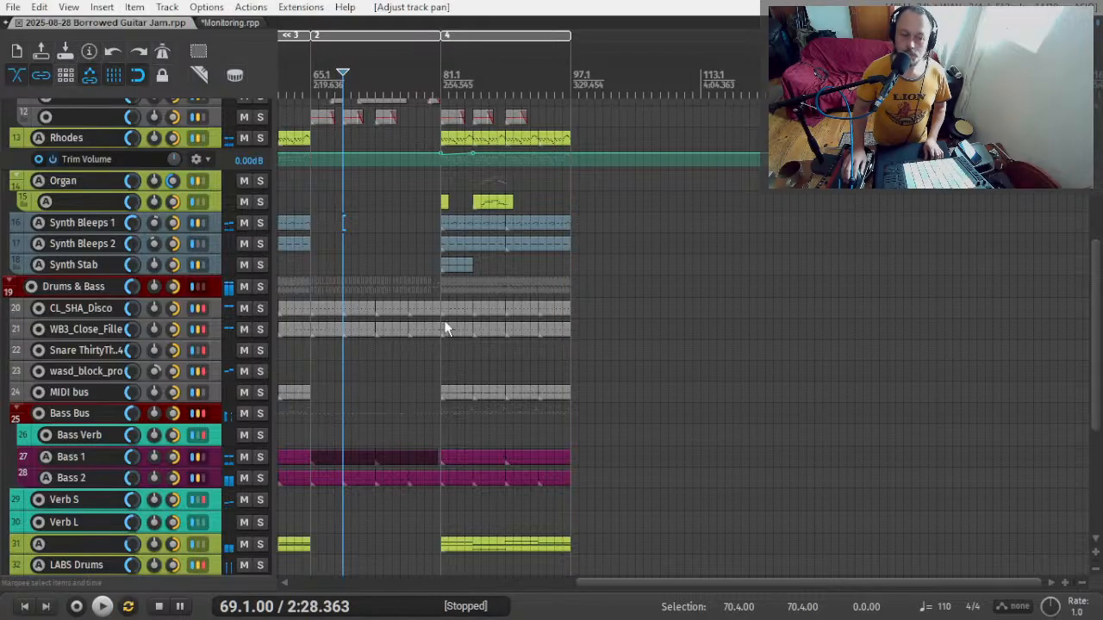
pyautogui.scroll(-3, 172, 470)
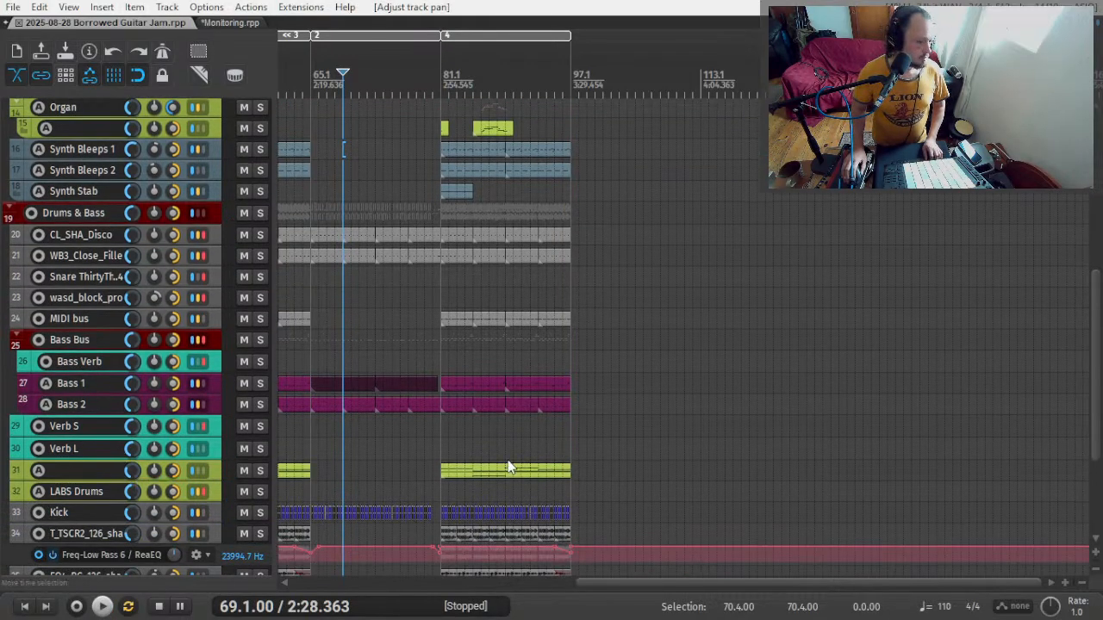
pyautogui.hscroll(-5, 509, 466)
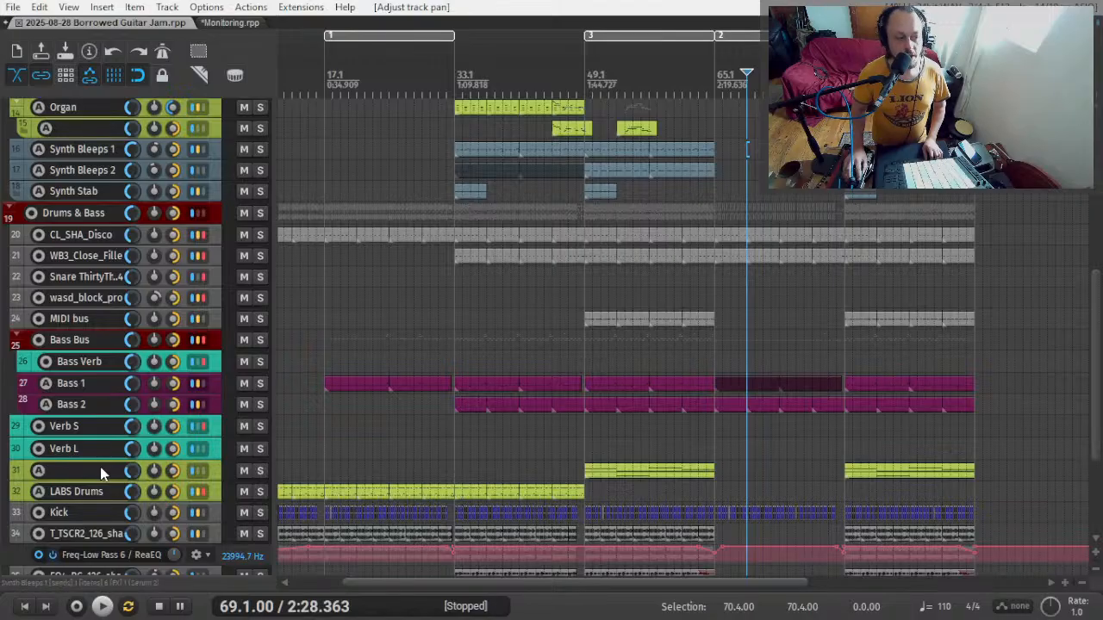
pyautogui.moveTo(101, 489); pyautogui.dragTo(109, 303)
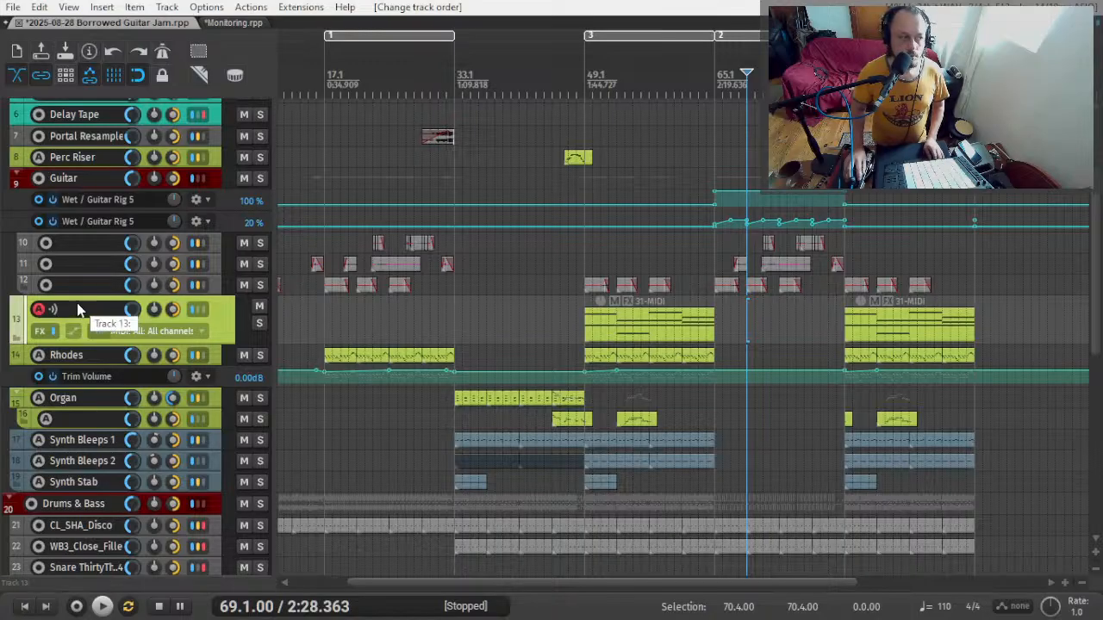
# - Recolor the moved MIDI track light green and rename it "Pad"
pyautogui.press('c')
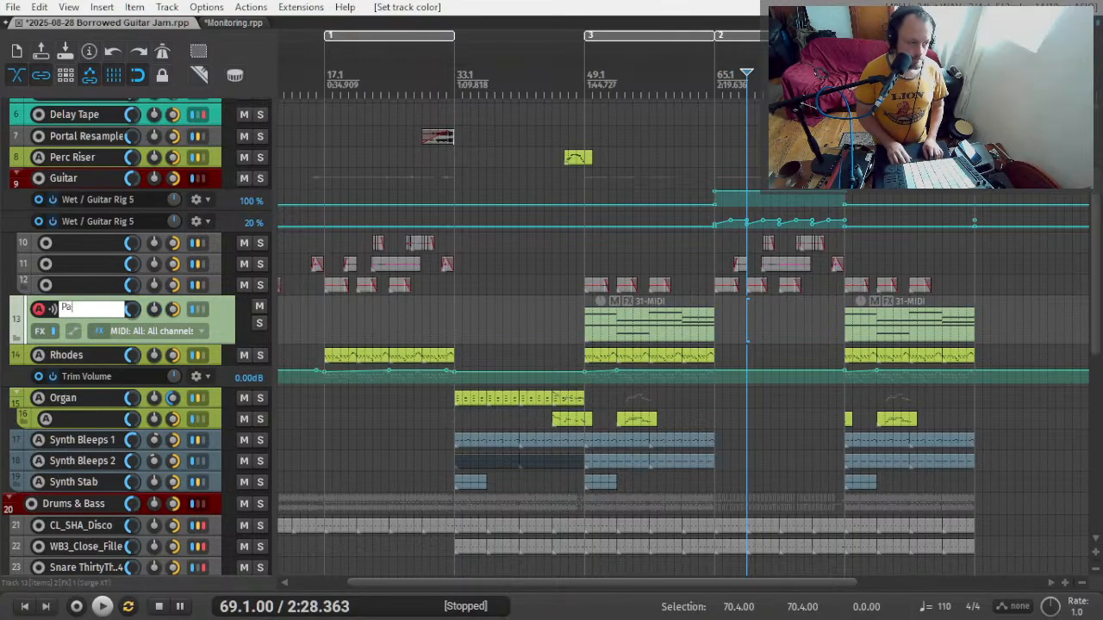
pyautogui.write('d')
pyautogui.press('Return')
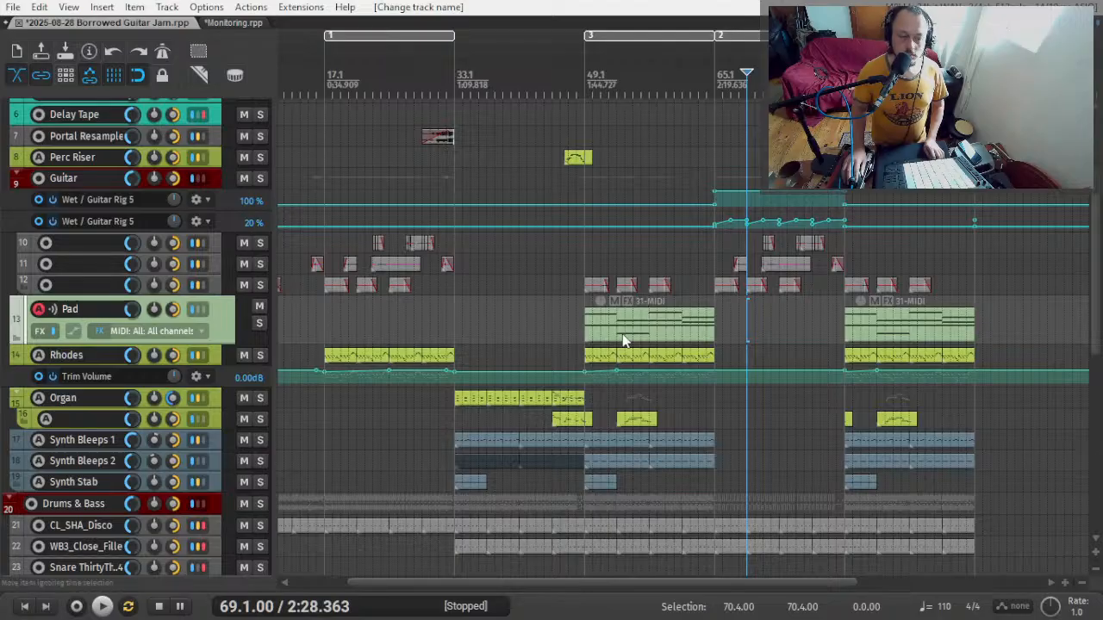
# - Solo the Pad track and play it from bar 49.1, ending with playback stopped
pyautogui.click(584, 330)
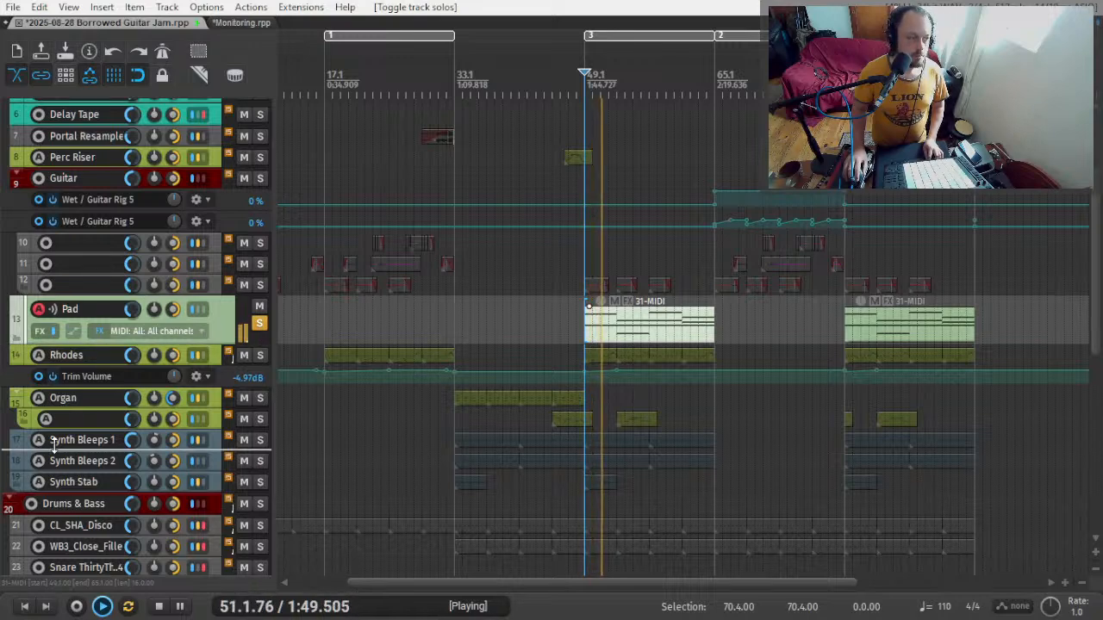
pyautogui.scroll(-4, 63, 416)
pyautogui.scroll(-9, 73, 412)
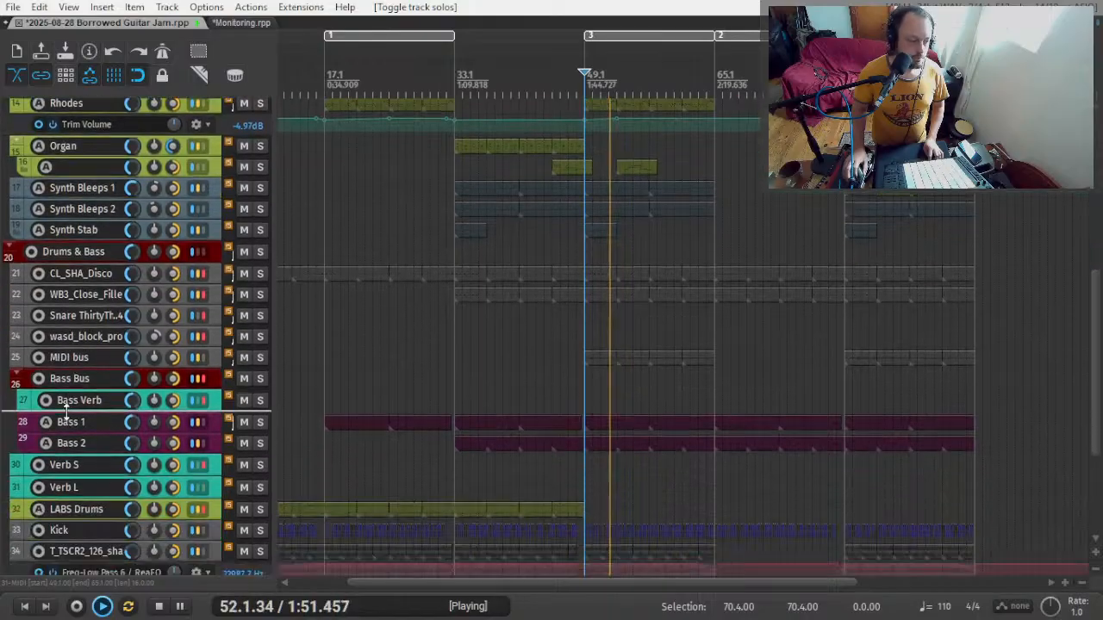
pyautogui.press('space')
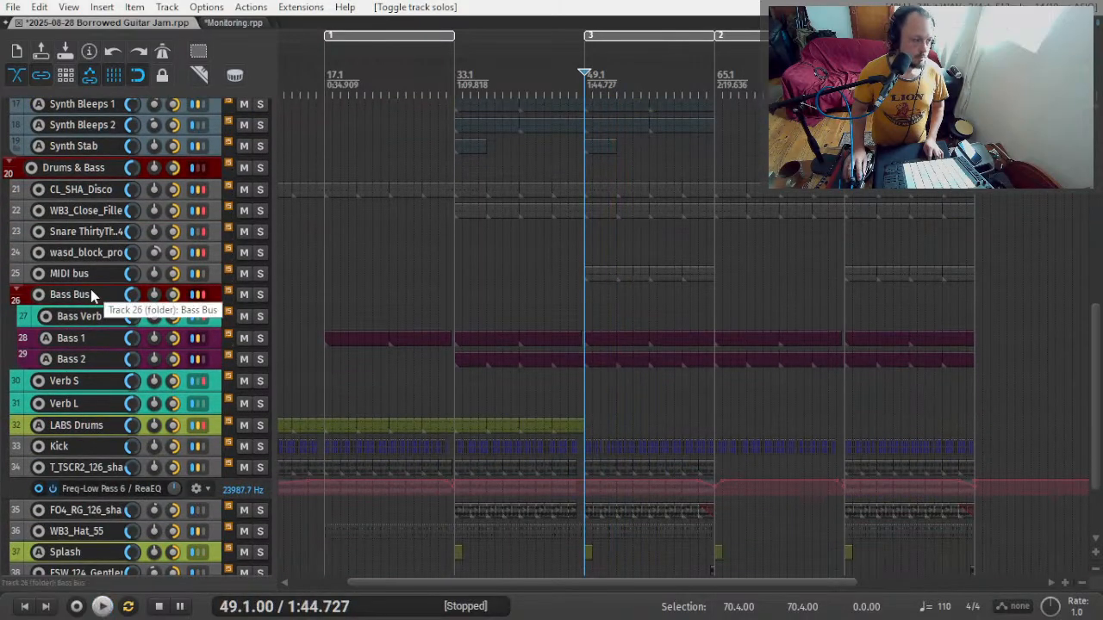
# - Open the Bass Bus FX chain in Paranormal FX Router and copy its Pumper 1/4 effect
pyautogui.scroll(-1, 91, 289)
pyautogui.press('f')
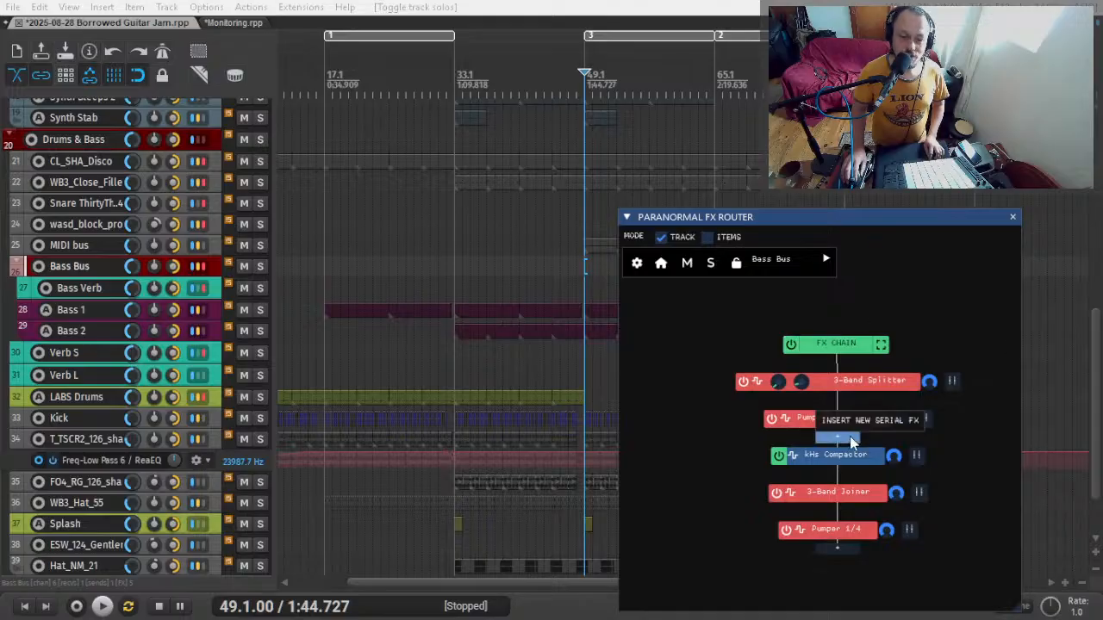
pyautogui.rightClick(847, 535)
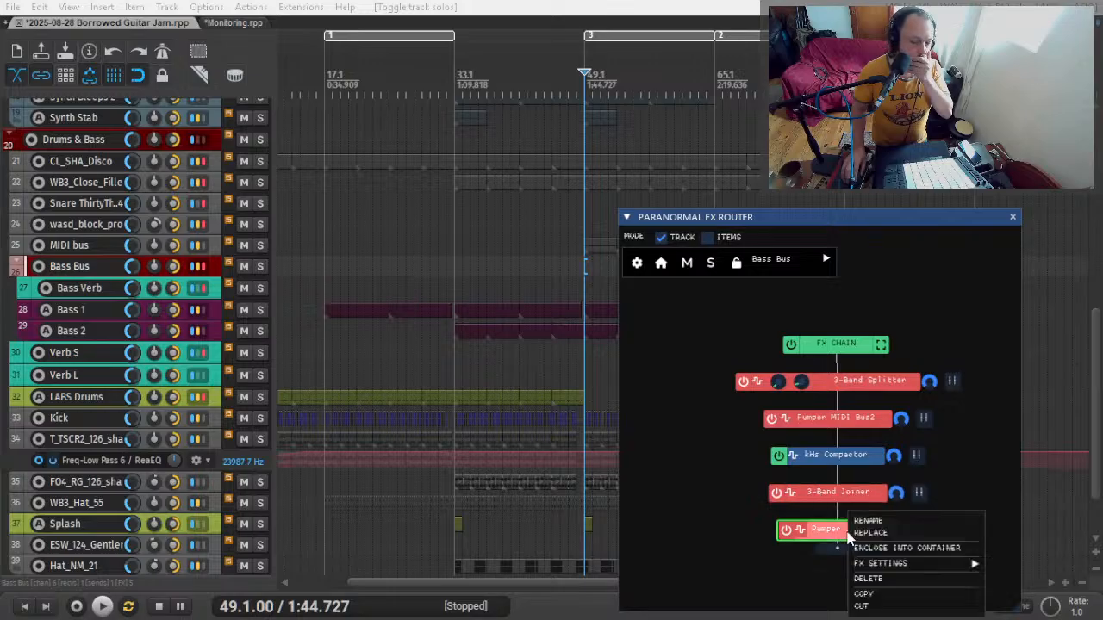
pyautogui.click(905, 595)
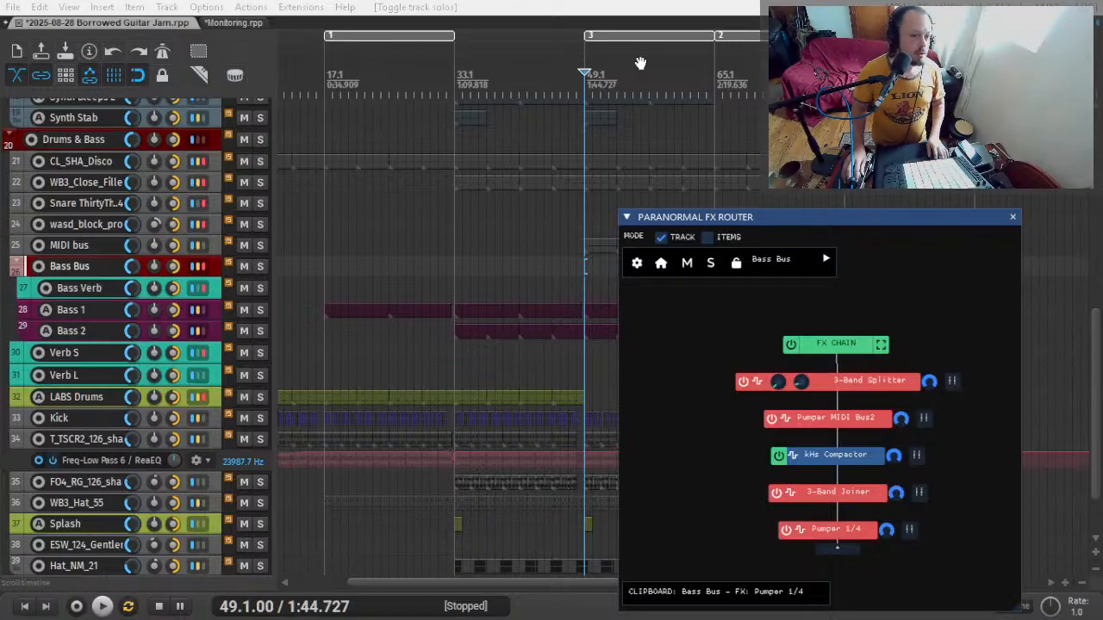
# - Paste the copied Pumper 1/4 after Surge XT in the Pad track's FX chain and enable it
pyautogui.scroll(6, 9, 215)
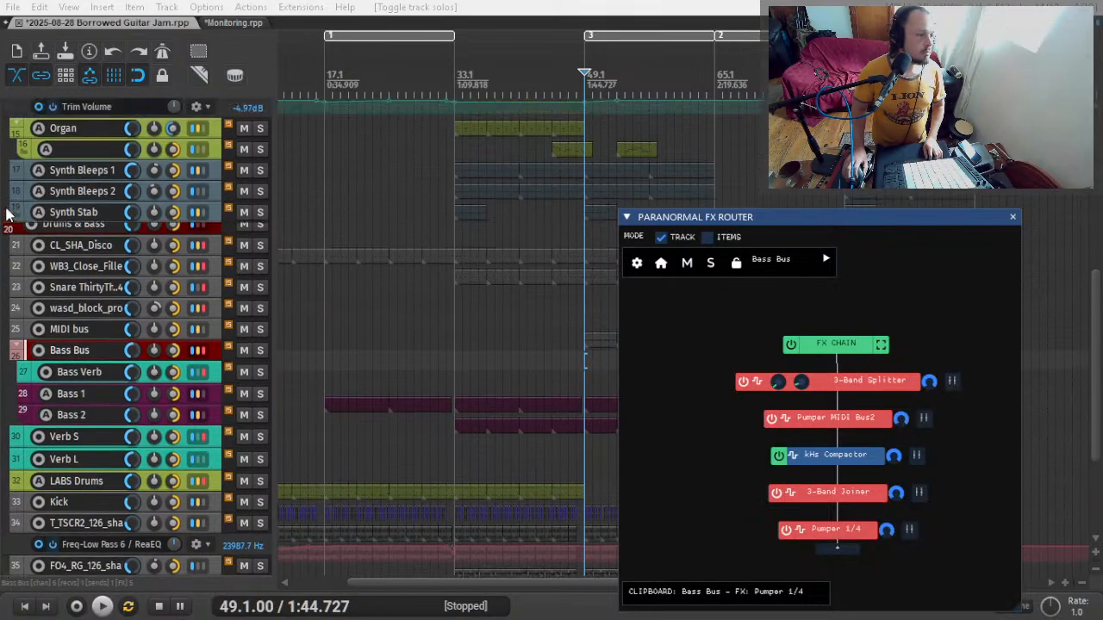
pyautogui.click(78, 183)
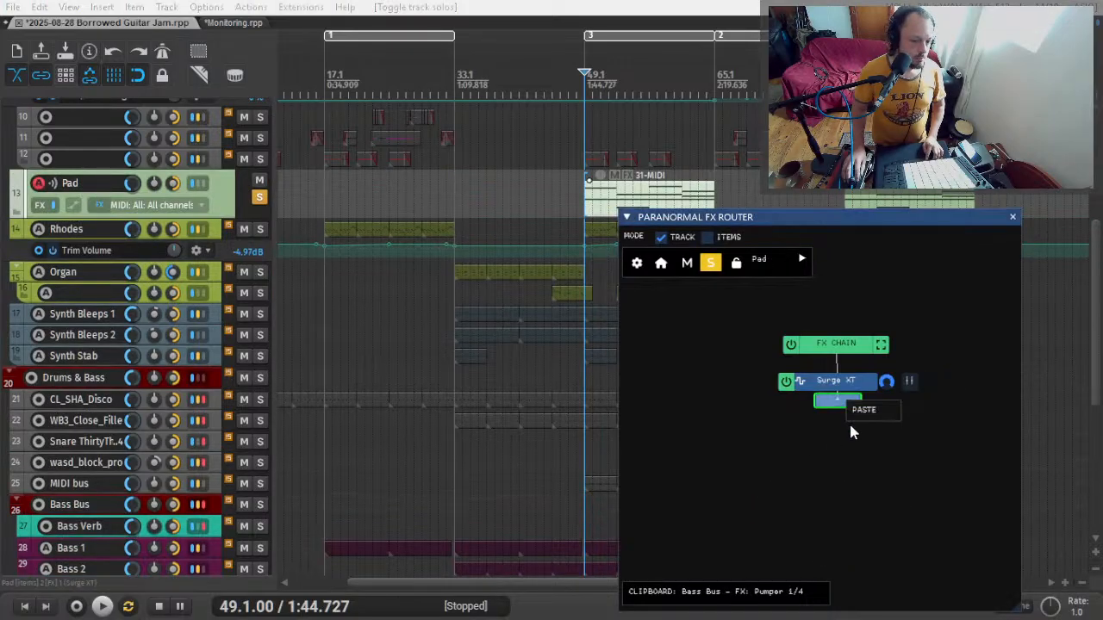
pyautogui.click(861, 415)
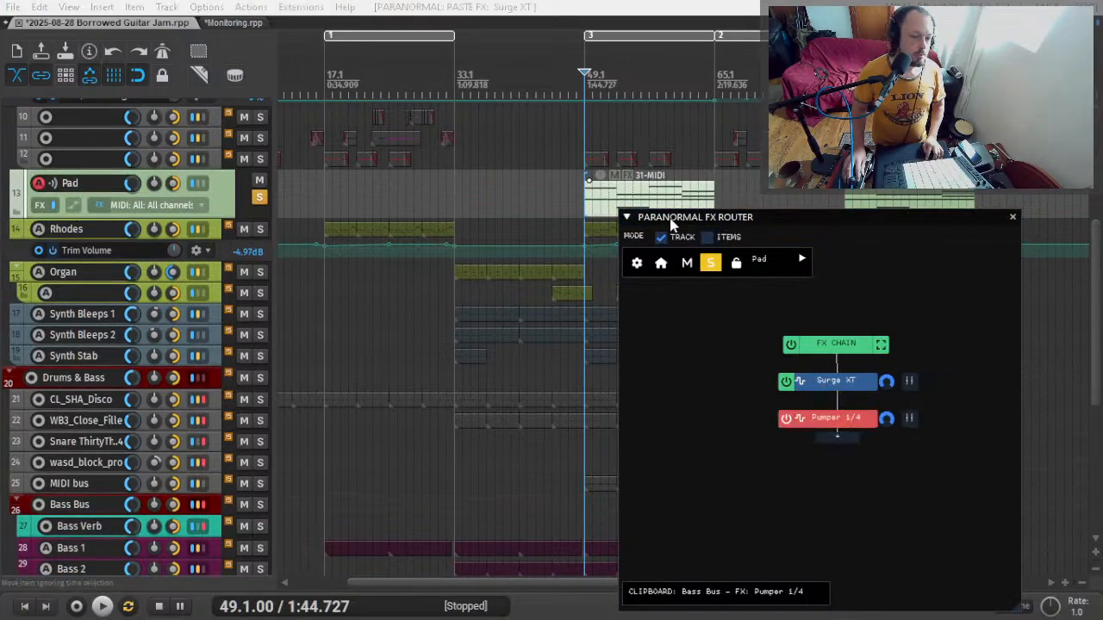
pyautogui.moveTo(672, 221); pyautogui.dragTo(458, 209)
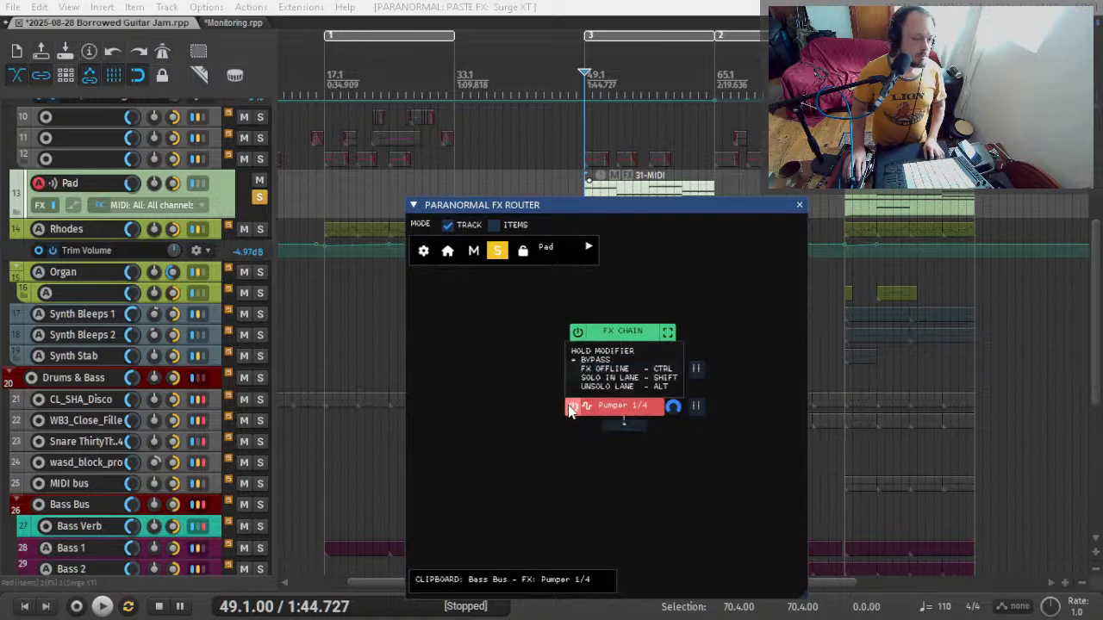
pyautogui.click(569, 406)
# - Play the soloed Pad and set its Pumper 1/4 depth to 50 %
pyautogui.press('space')
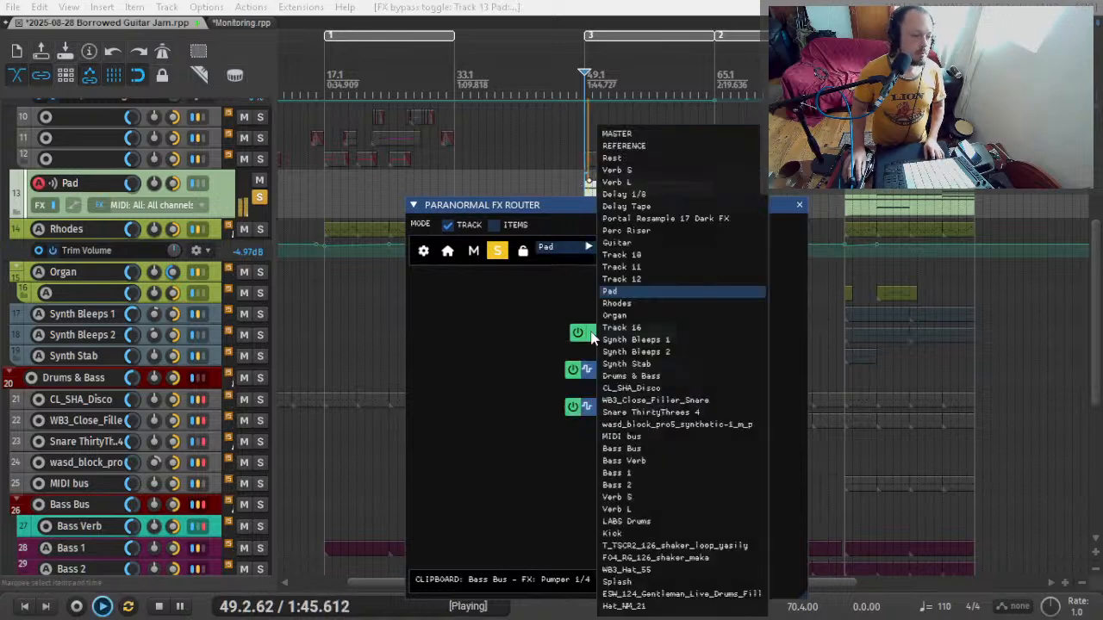
pyautogui.click(615, 411)
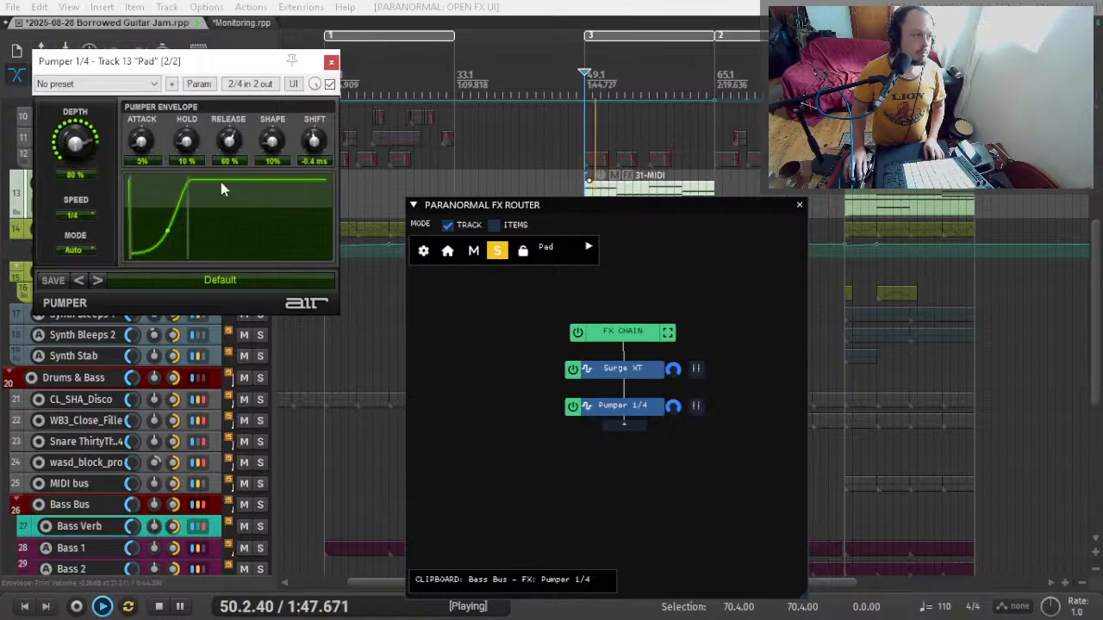
pyautogui.moveTo(75, 140); pyautogui.dragTo(72, 182)
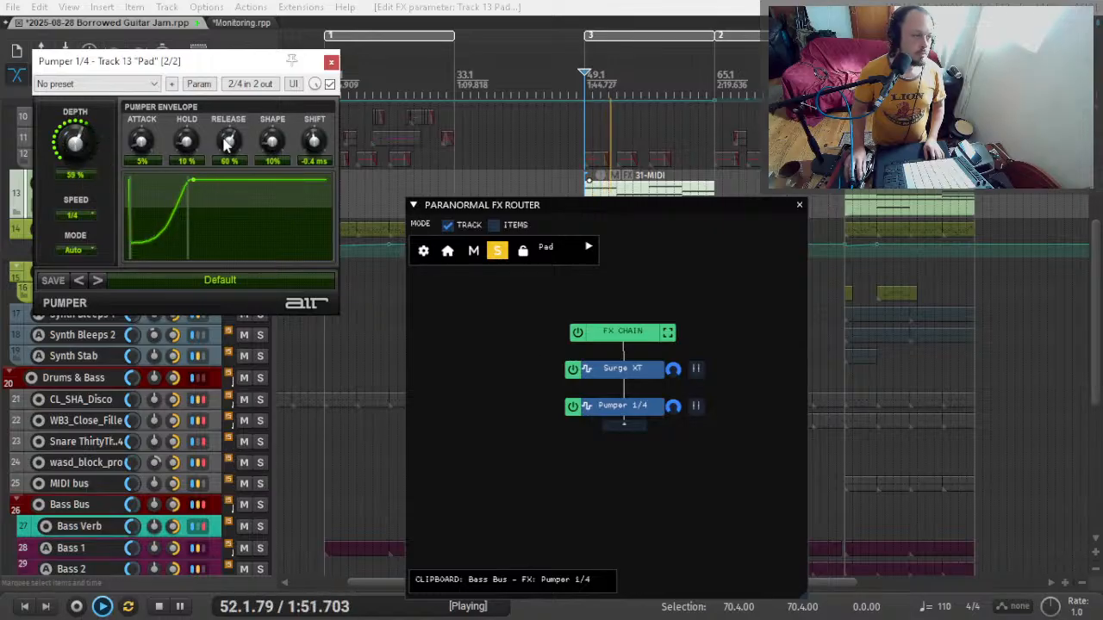
pyautogui.moveTo(80, 144); pyautogui.dragTo(81, 165)
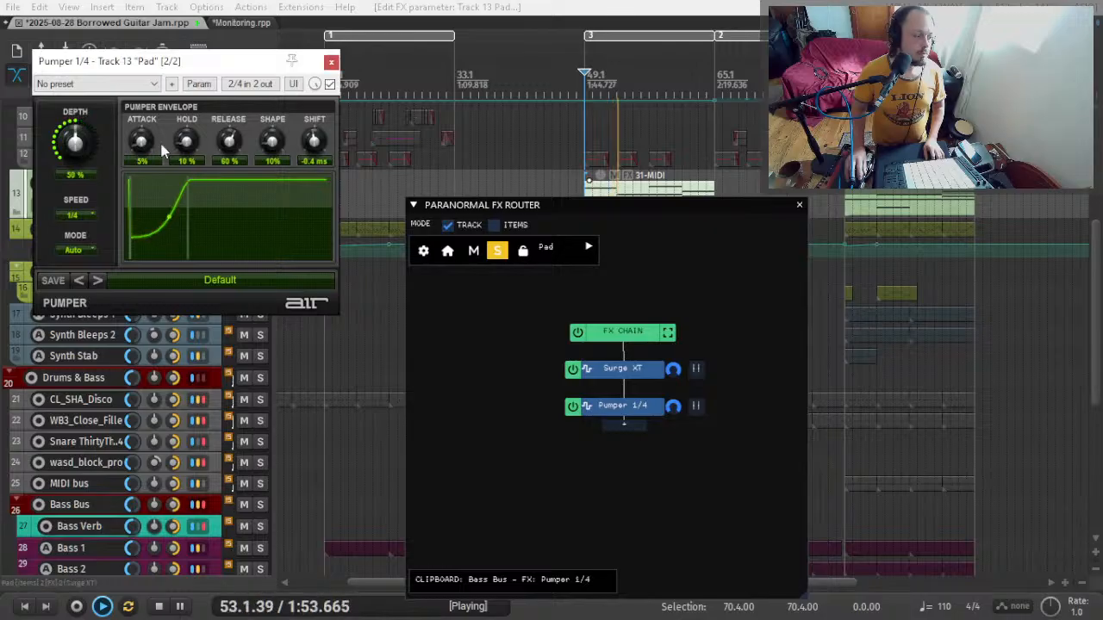
pyautogui.click(331, 63)
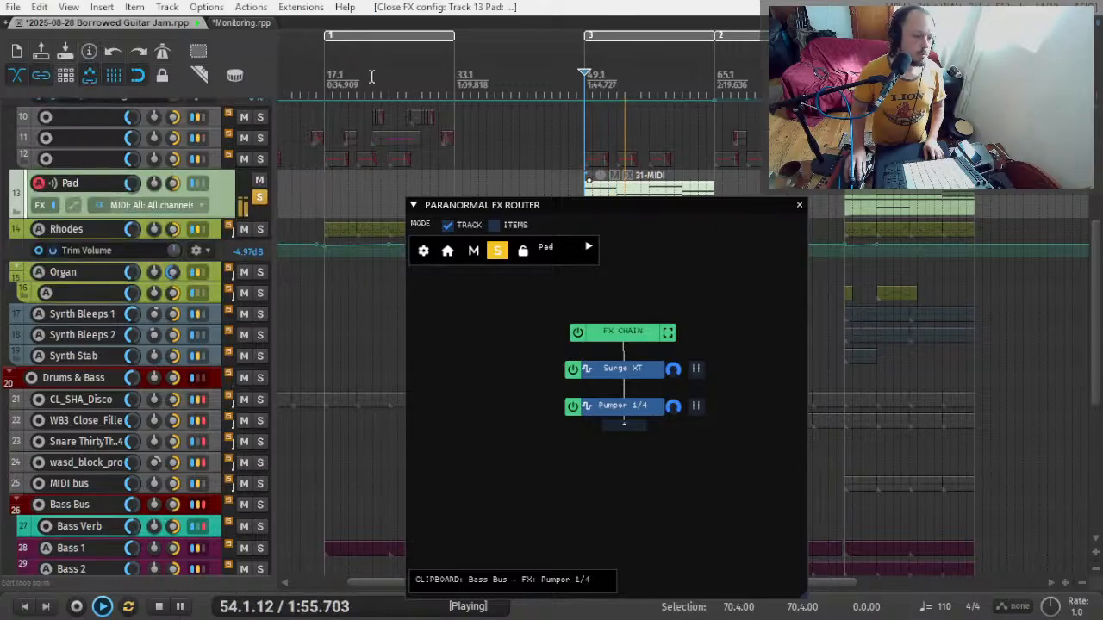
# - Add a post-fader send from the Pad track to the Verb L track near the project's start
pyautogui.click(788, 209)
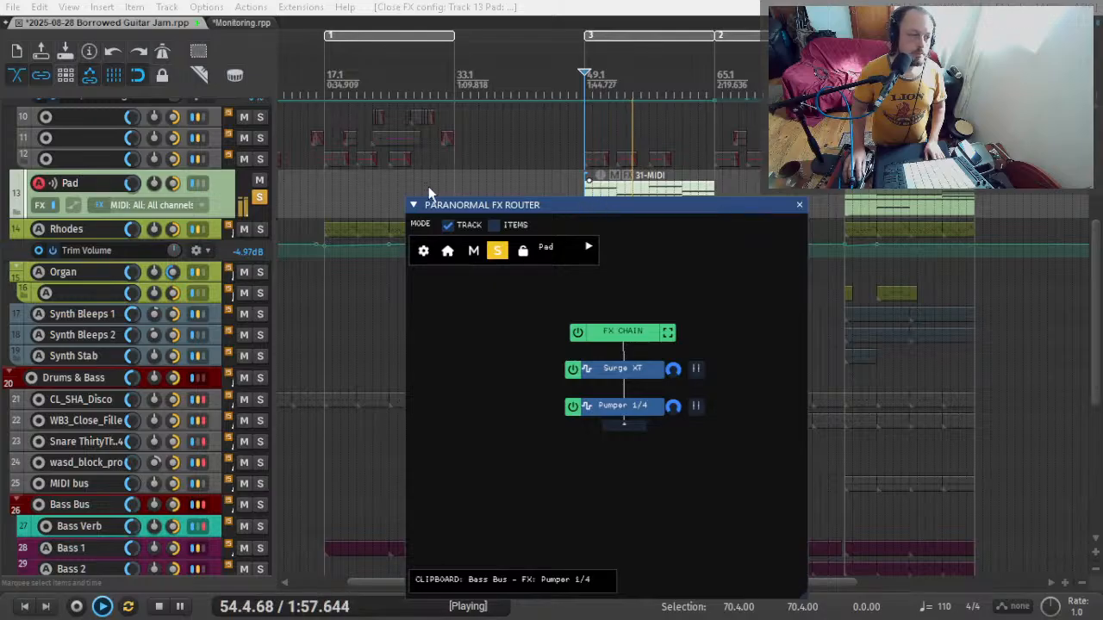
pyautogui.scroll(5, 200, 188)
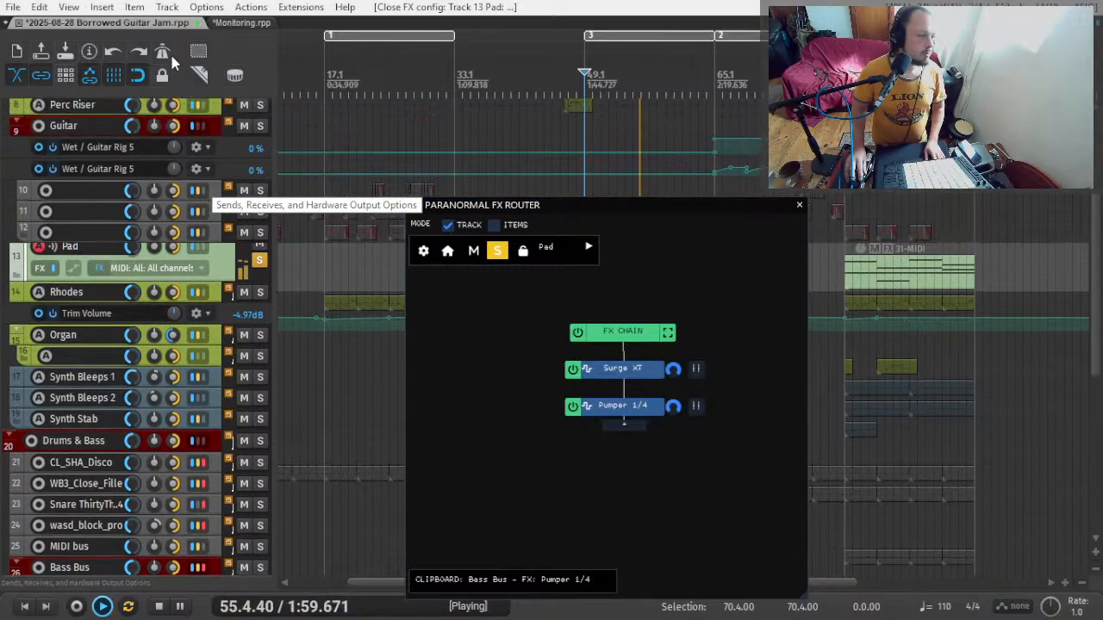
pyautogui.moveTo(168, 80); pyautogui.dragTo(88, 152)
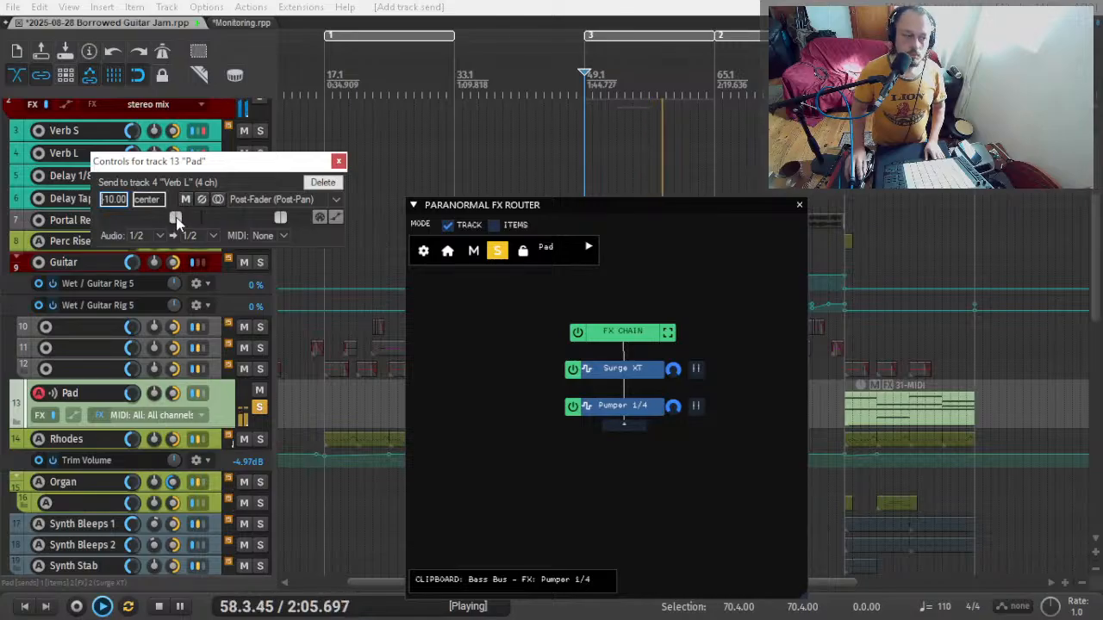
# - Insert ReaEQ after Pumper 1/4 in the Pad track's FX chain
pyautogui.click(618, 432)
pyautogui.write('rea')
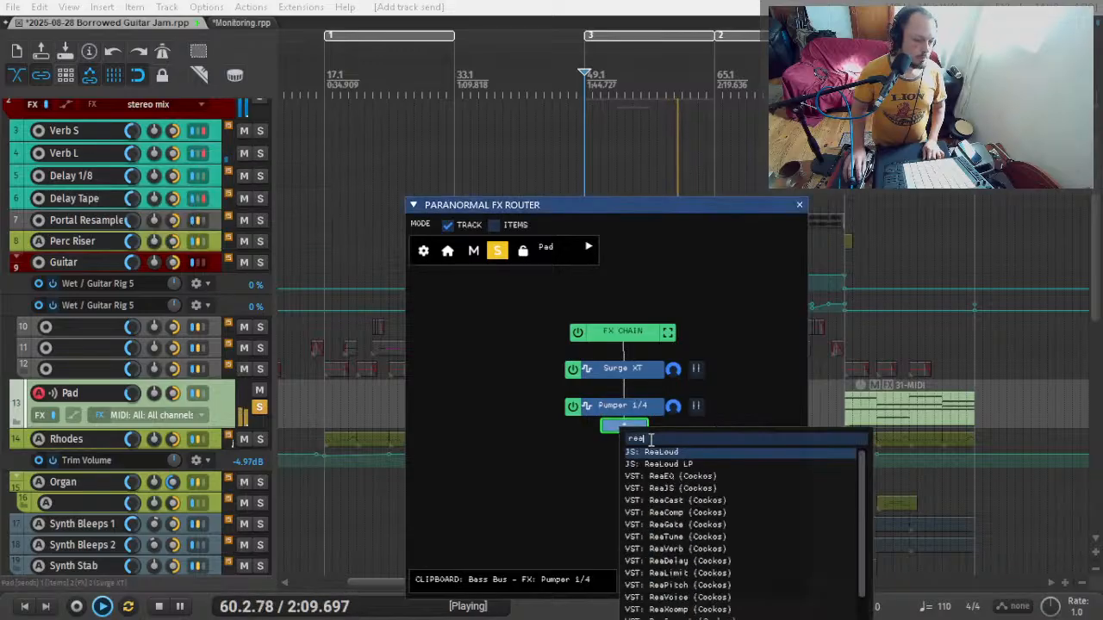
pyautogui.write('eq')
pyautogui.click(659, 453)
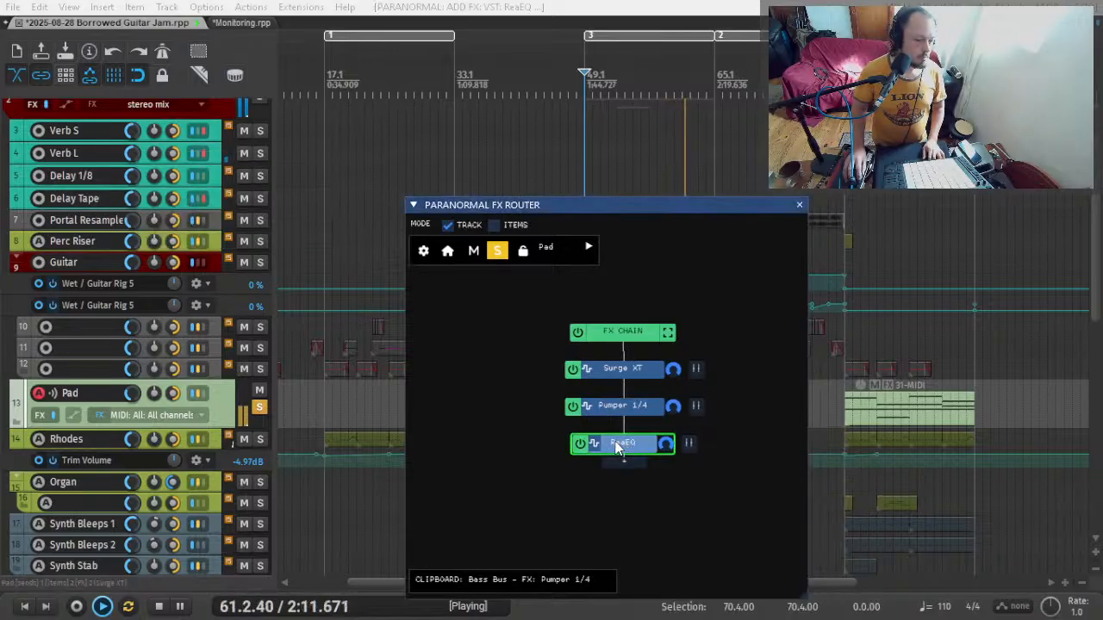
# - Set the Pad ReaEQ's high-pass band to 307.2 Hz with a bandwidth of 2.81 octaves
pyautogui.click(616, 446)
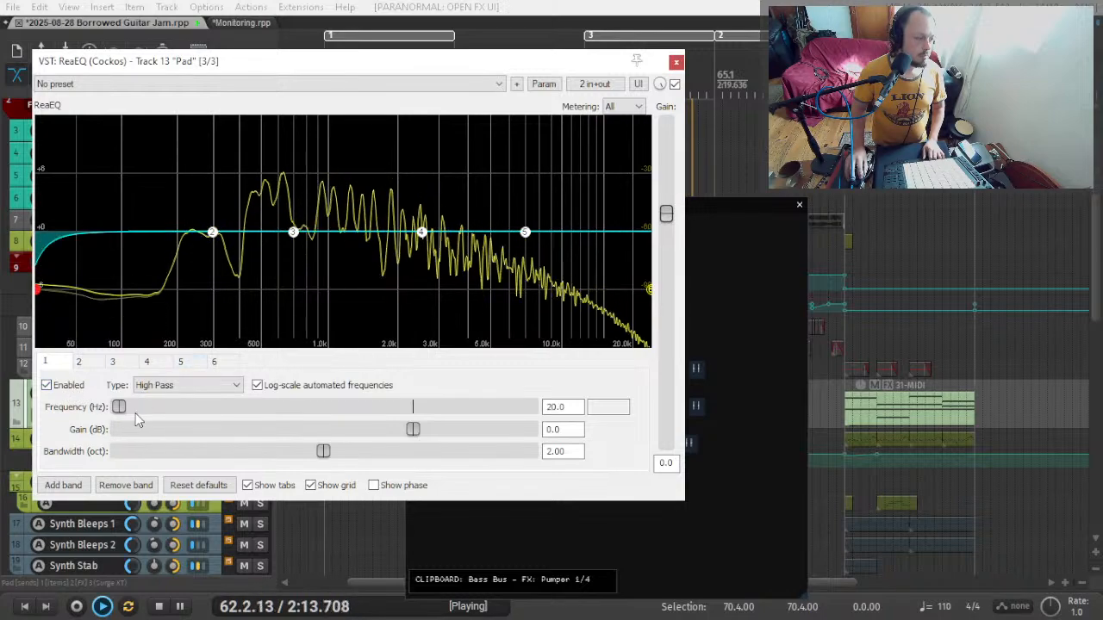
pyautogui.moveTo(129, 411); pyautogui.dragTo(406, 450)
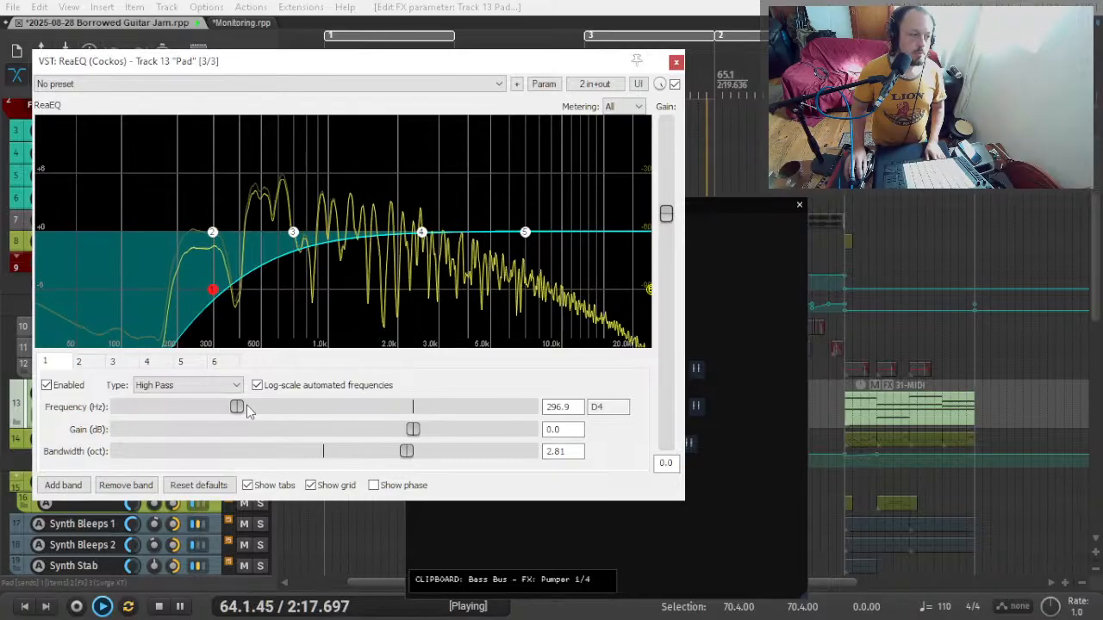
pyautogui.moveTo(241, 408); pyautogui.dragTo(243, 407)
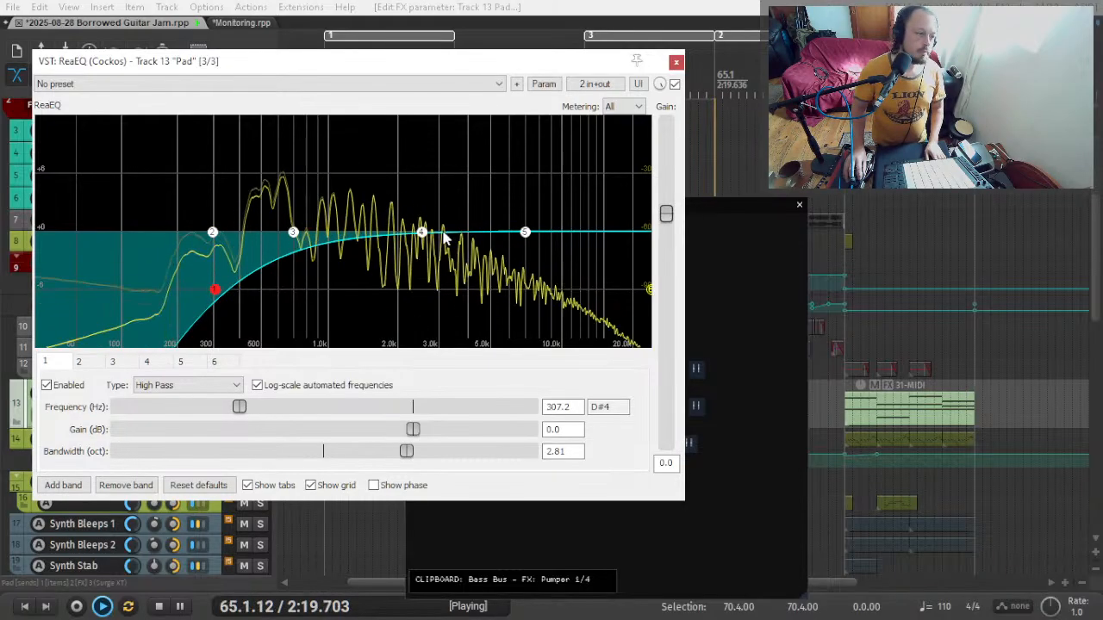
pyautogui.press('Escape')
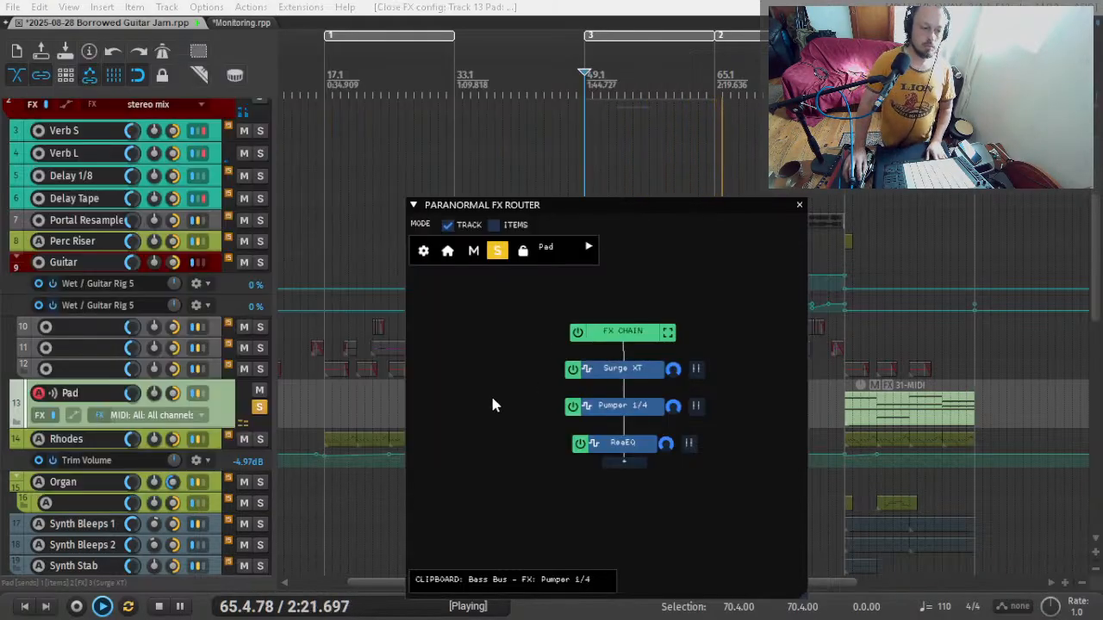
# - Close the FX router, stop playback and clear the Pad track's solo
pyautogui.press('Escape')
pyautogui.press('space')
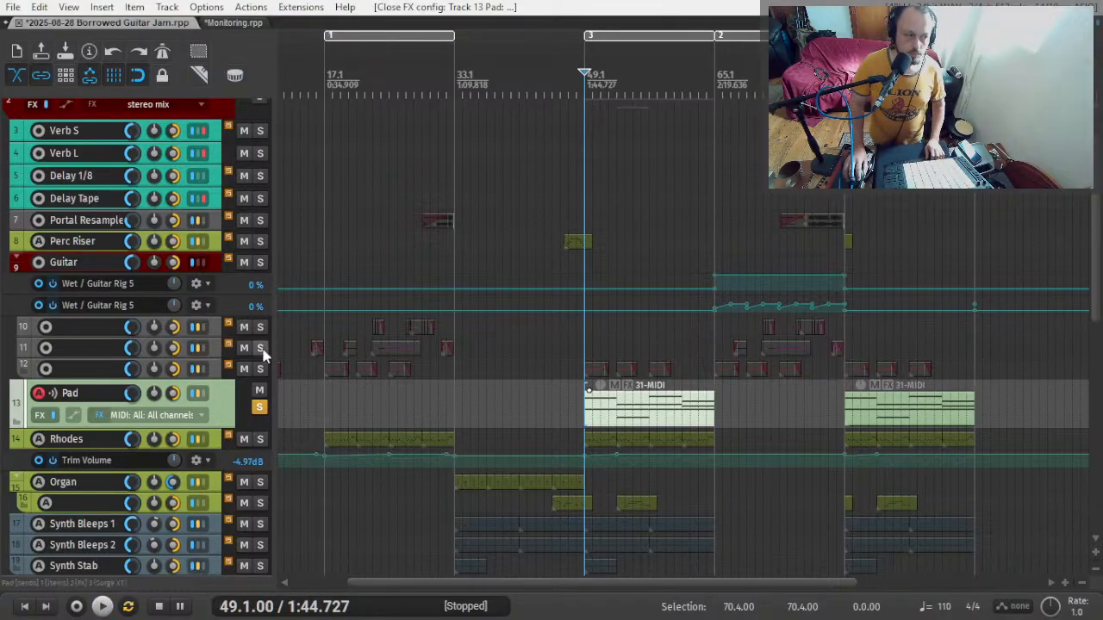
pyautogui.keyDown('ctrl'); pyautogui.click(257, 351); pyautogui.keyUp('ctrl')
# - Switch to Task Manager to check REAPER's CPU load, then close it and return to the arrangement
pyautogui.hotkey('alt', 'Tab')
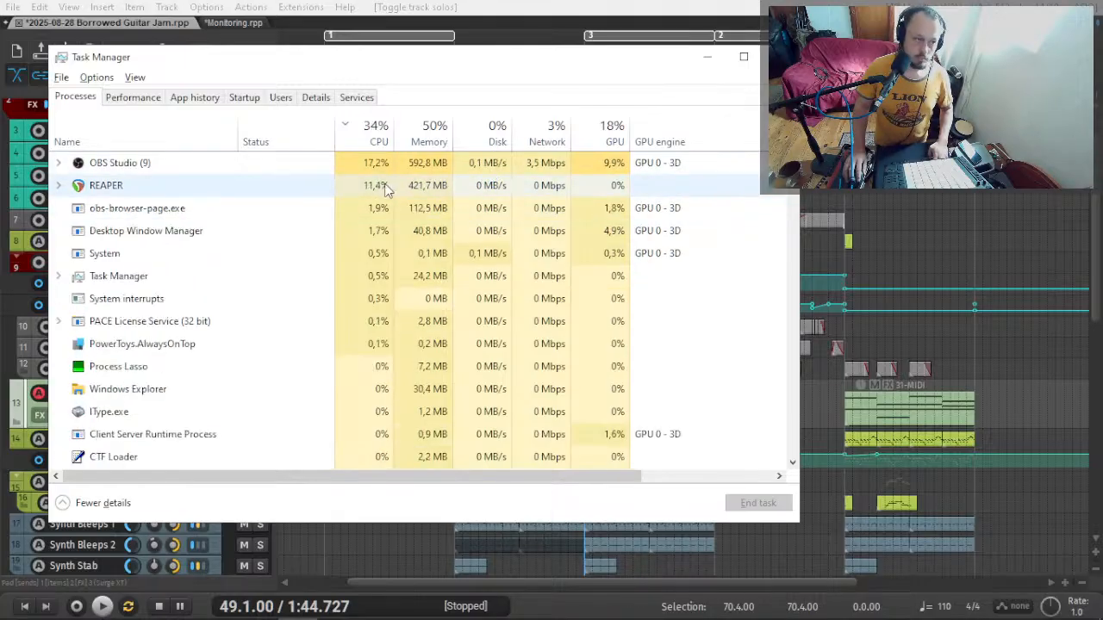
pyautogui.hotkey('alt', 'F4')
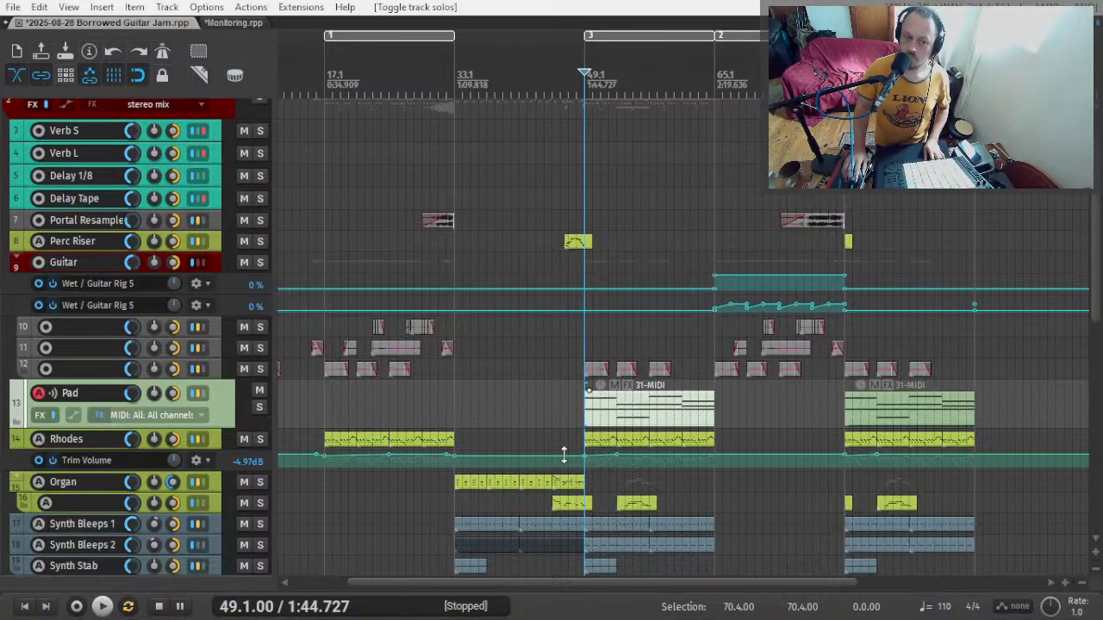
pyautogui.scroll(-5, 4, 417)
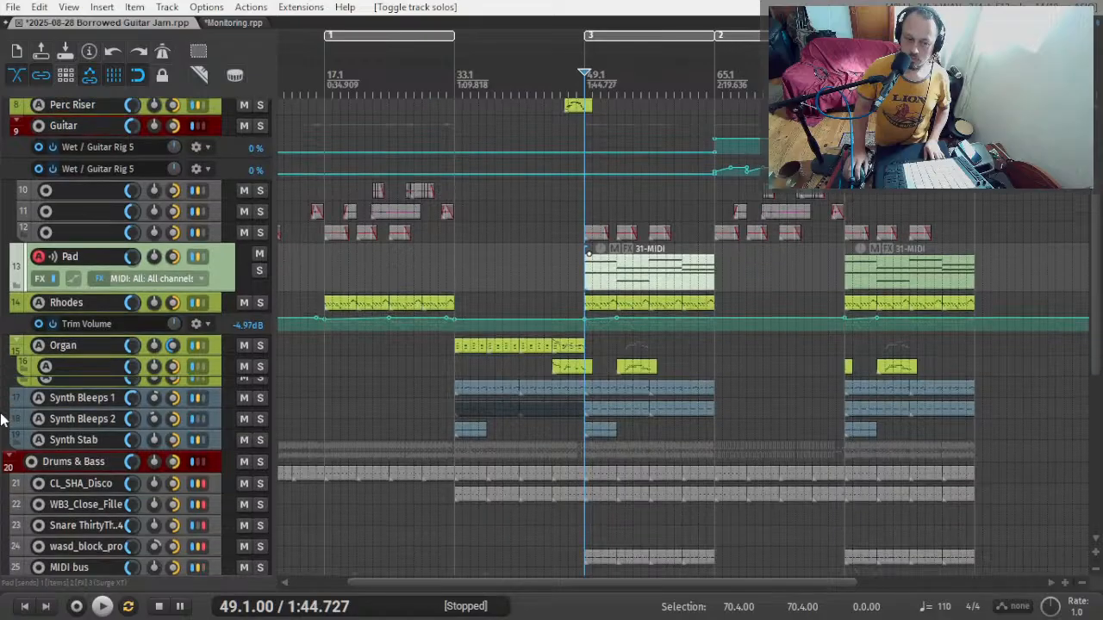
# - Solo the Synth Bleeps 2 track and play it from bar 49
pyautogui.scroll(-2, 5, 418)
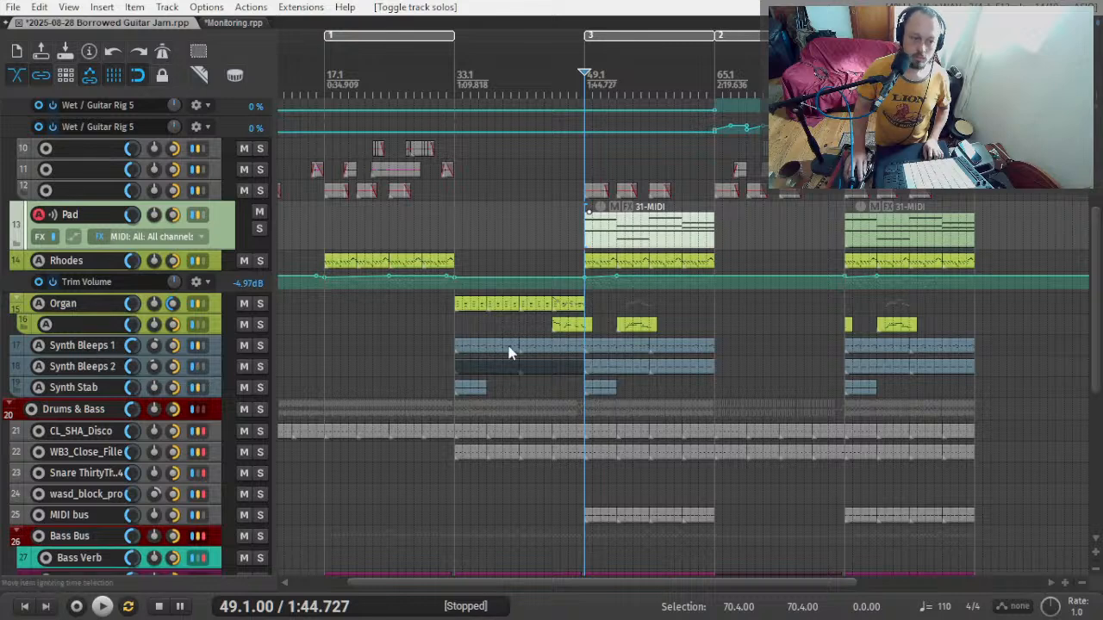
pyautogui.click(455, 347)
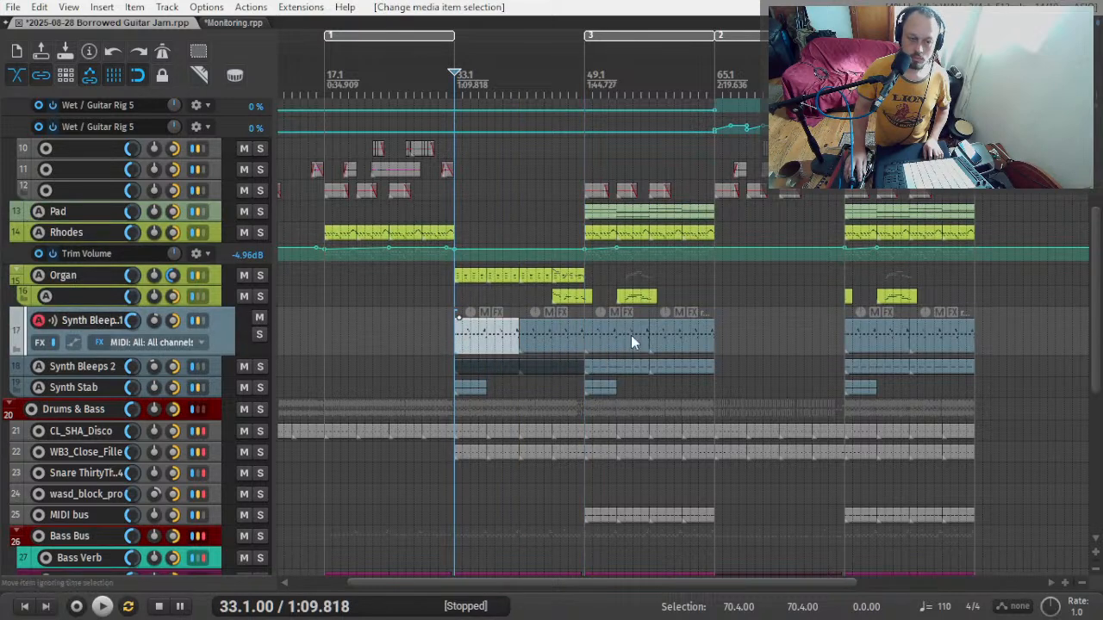
pyautogui.click(585, 369)
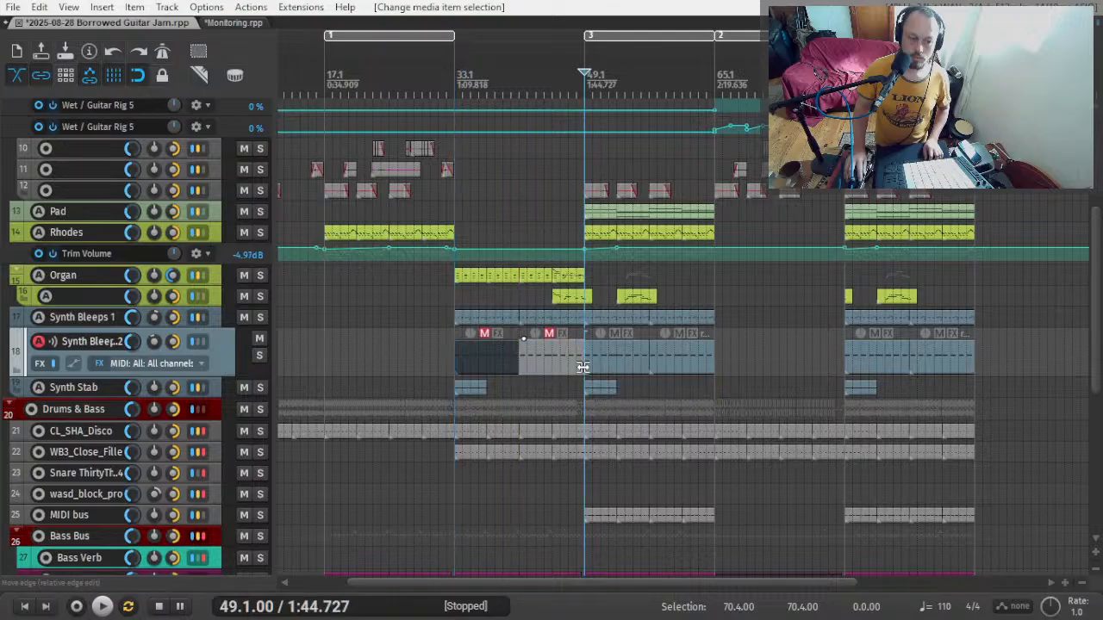
pyautogui.press('F6')
pyautogui.press('space')
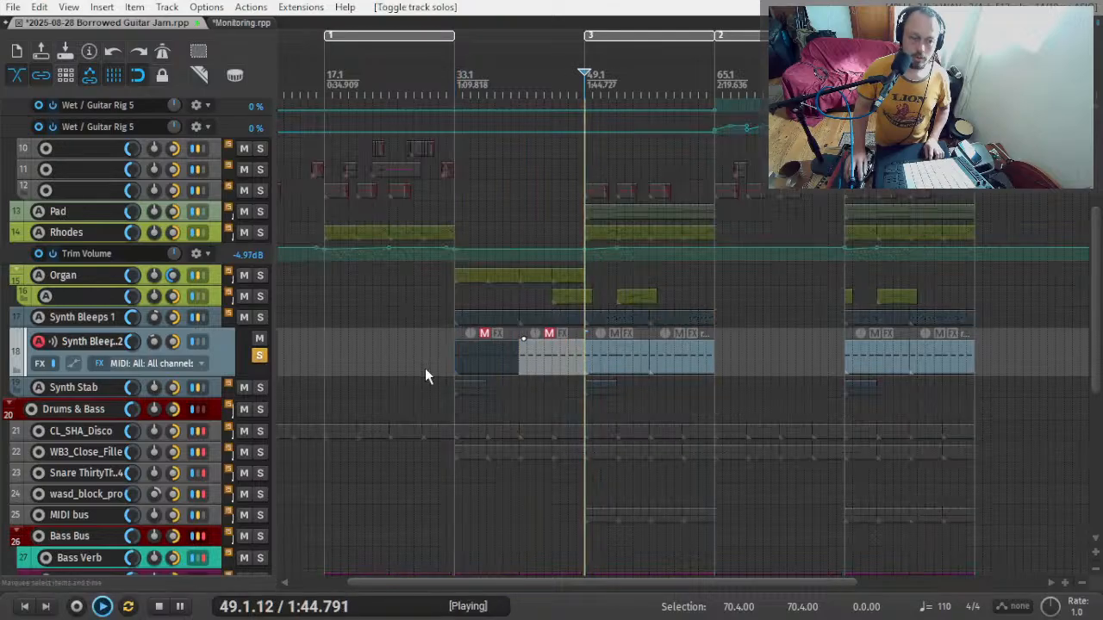
# - Open Serum 2 from the Synth Bleeps 2 FX chain and lower the drive of its distortion effect
pyautogui.doubleClick(229, 351)
pyautogui.click(624, 372)
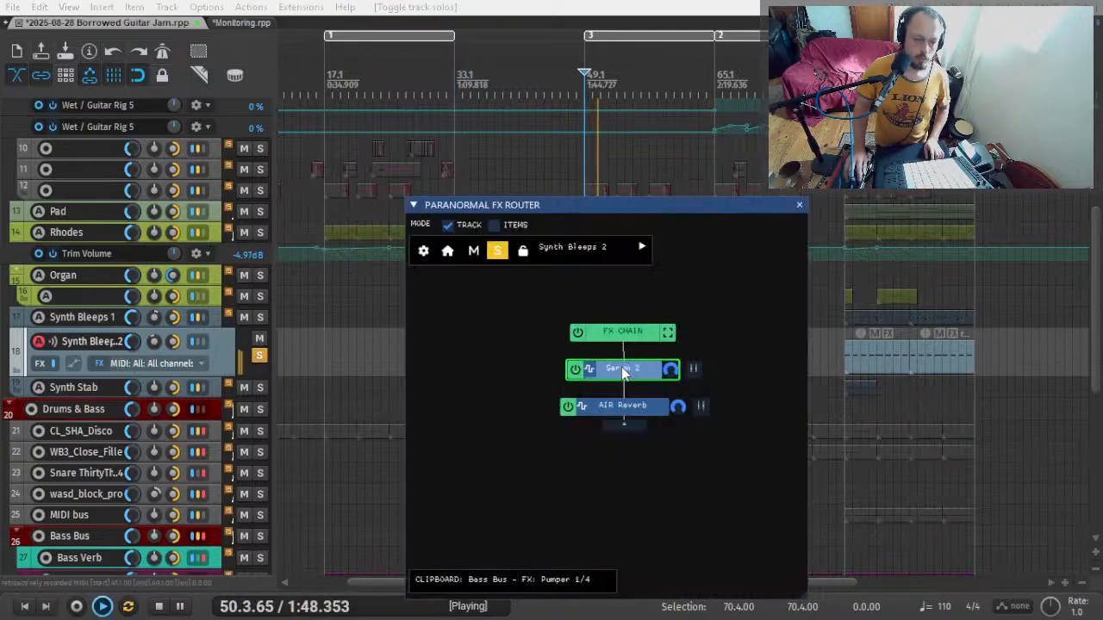
pyautogui.doubleClick(623, 370)
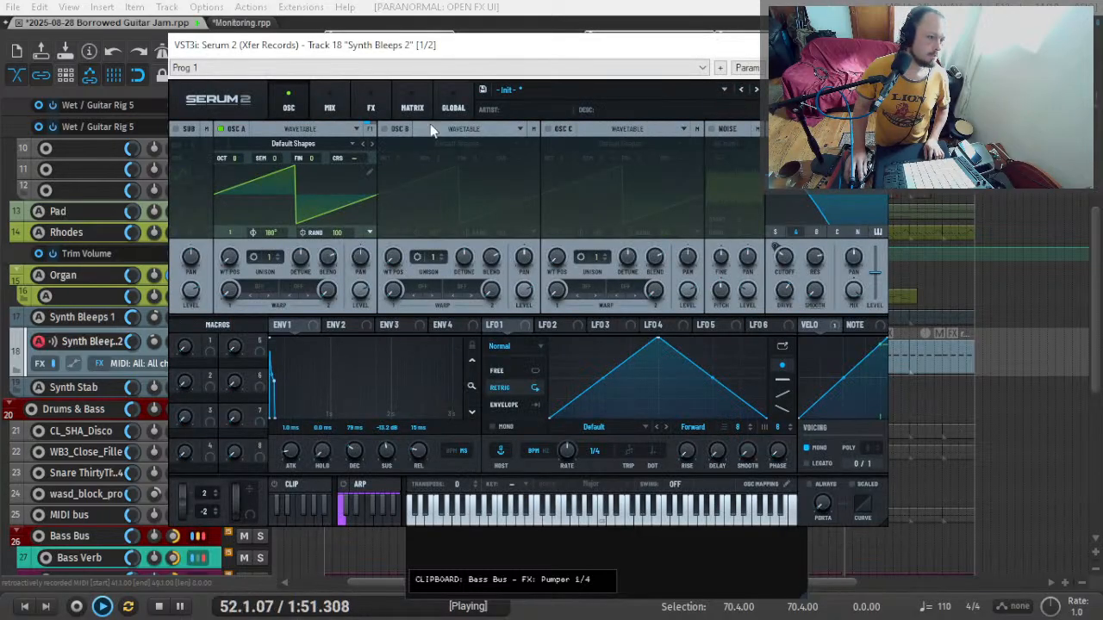
pyautogui.click(368, 96)
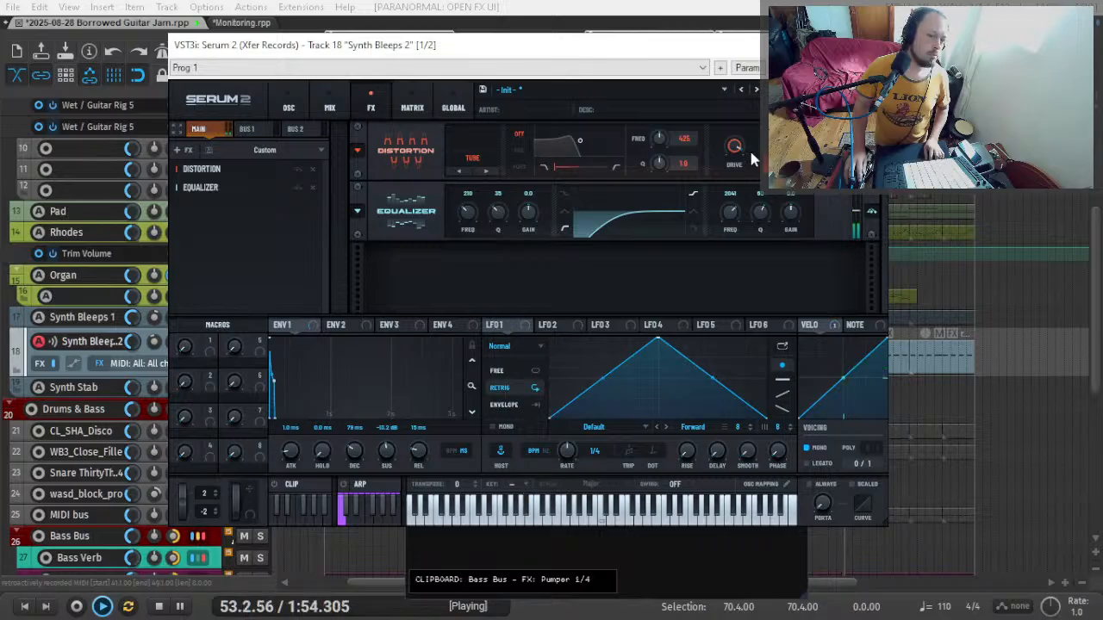
pyautogui.moveTo(734, 153); pyautogui.dragTo(721, 178)
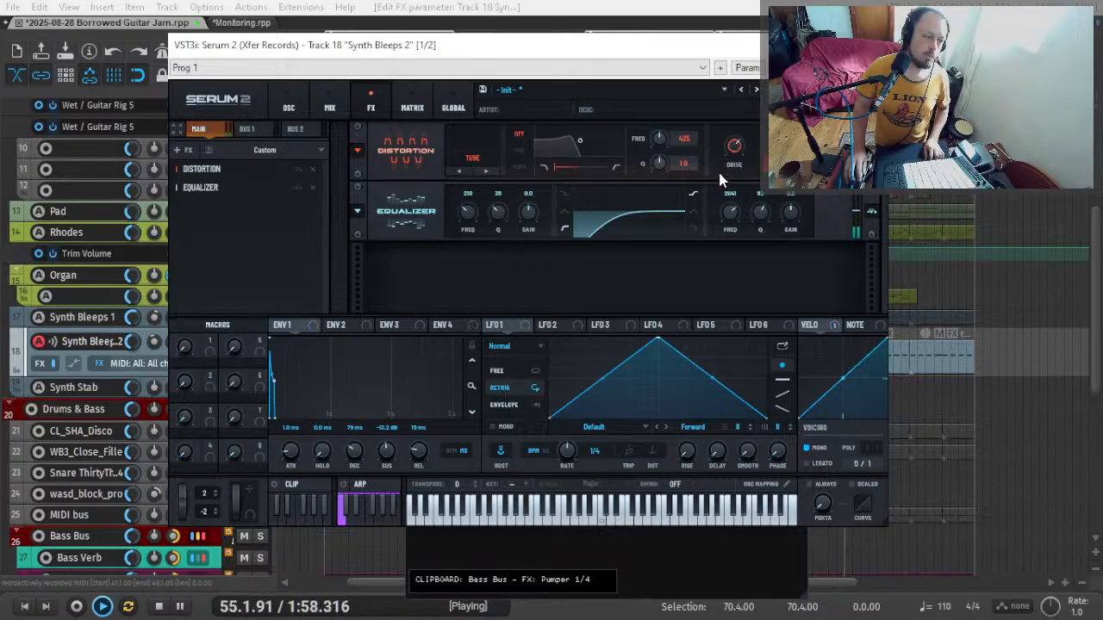
# - Stop playback, set Serum 2's LFO 1 horizontal grid to 16, and draw an irregular stepped shape across the LFO
pyautogui.click(295, 107)
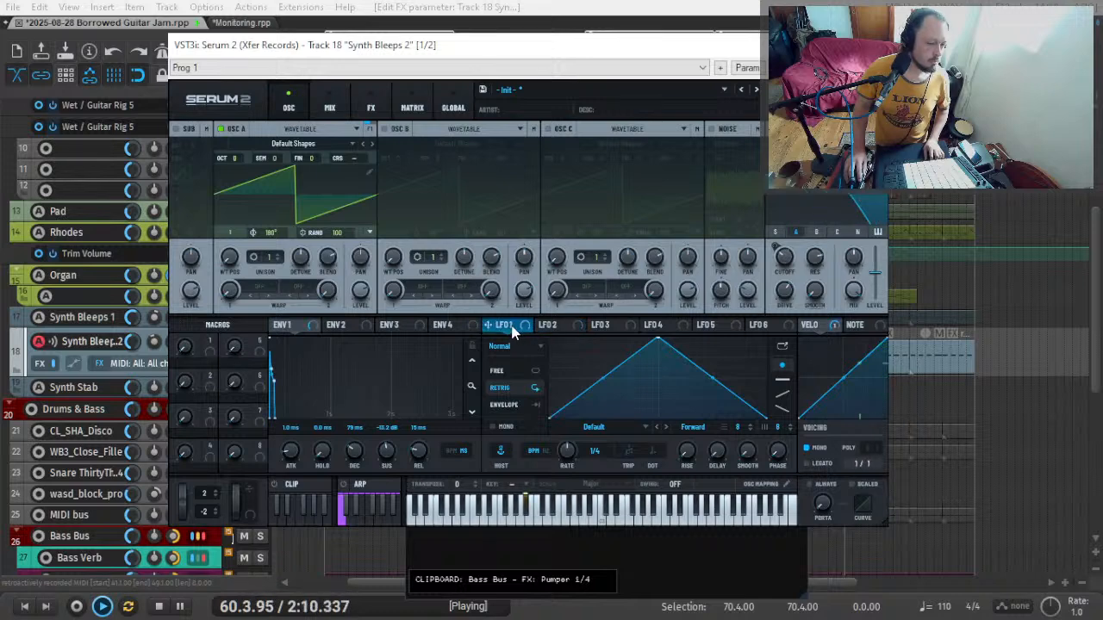
pyautogui.press('space')
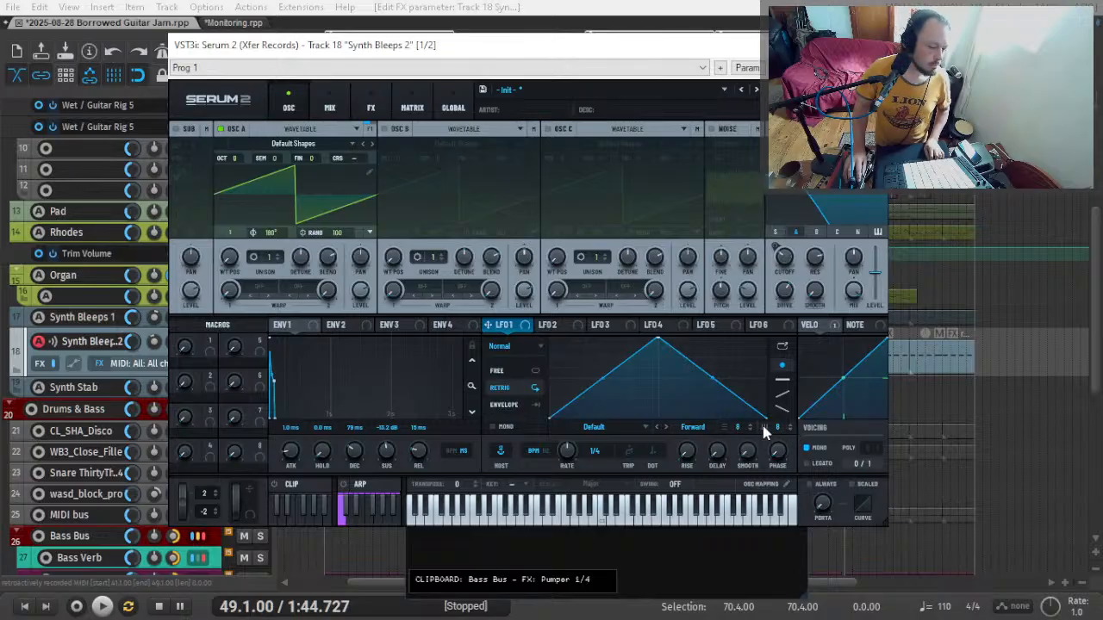
pyautogui.click(789, 424)
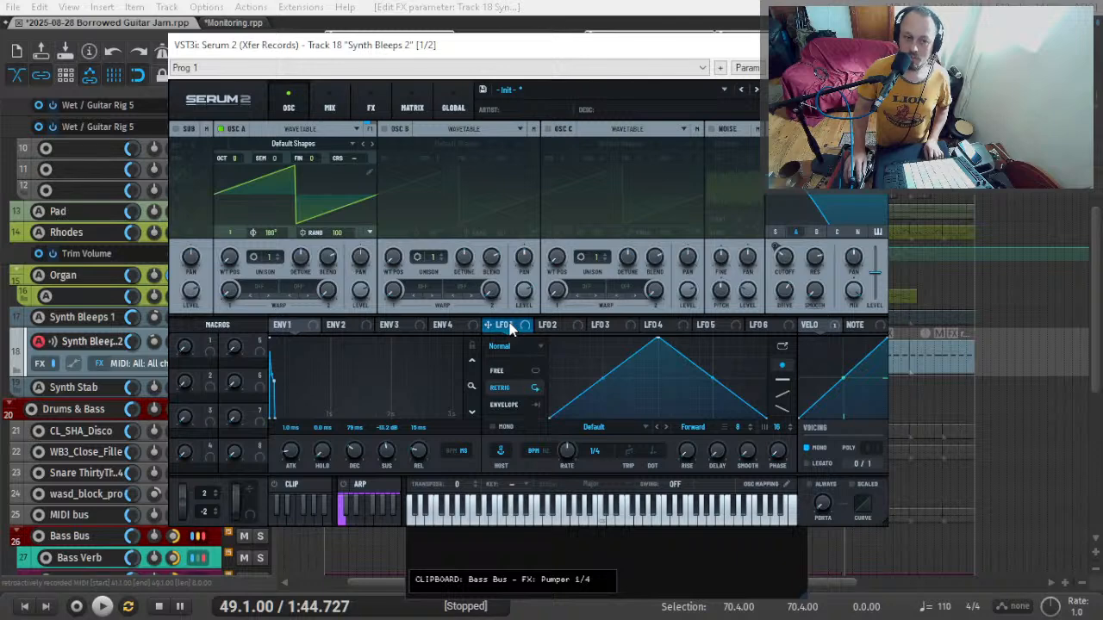
pyautogui.moveTo(561, 383)
pyautogui.mouseDown()
pyautogui.moveTo(611, 423)
pyautogui.moveTo(626, 396)
pyautogui.moveTo(653, 384)
pyautogui.moveTo(719, 398)
pyautogui.moveTo(744, 411)
pyautogui.moveTo(744, 425)
pyautogui.mouseUp()
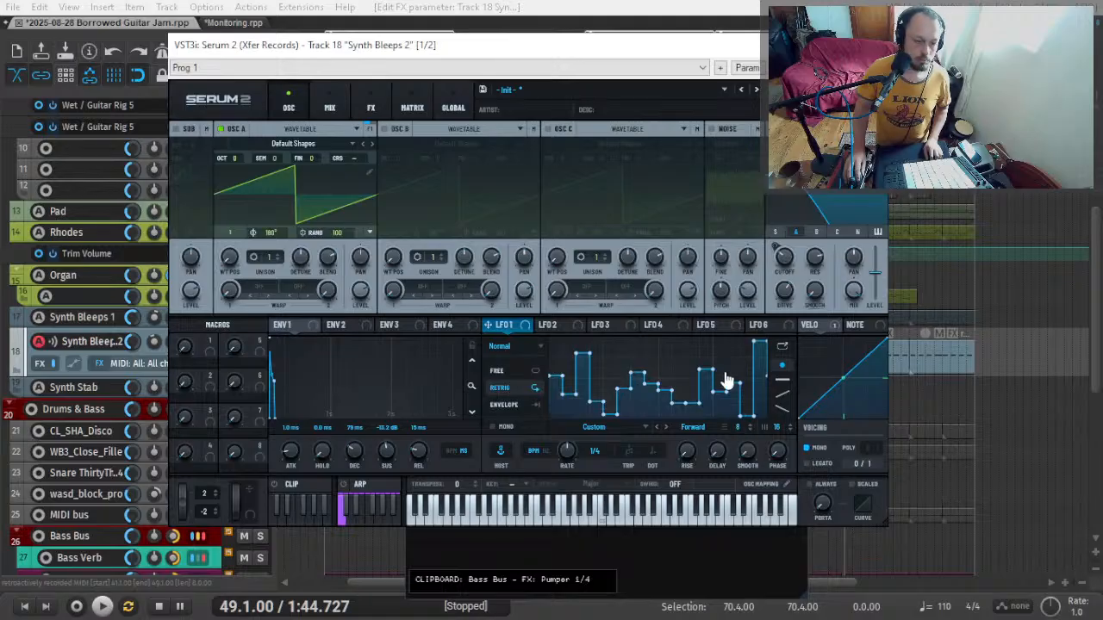
pyautogui.moveTo(690, 376)
pyautogui.mouseDown()
pyautogui.moveTo(689, 351)
pyautogui.moveTo(693, 373)
pyautogui.mouseUp()
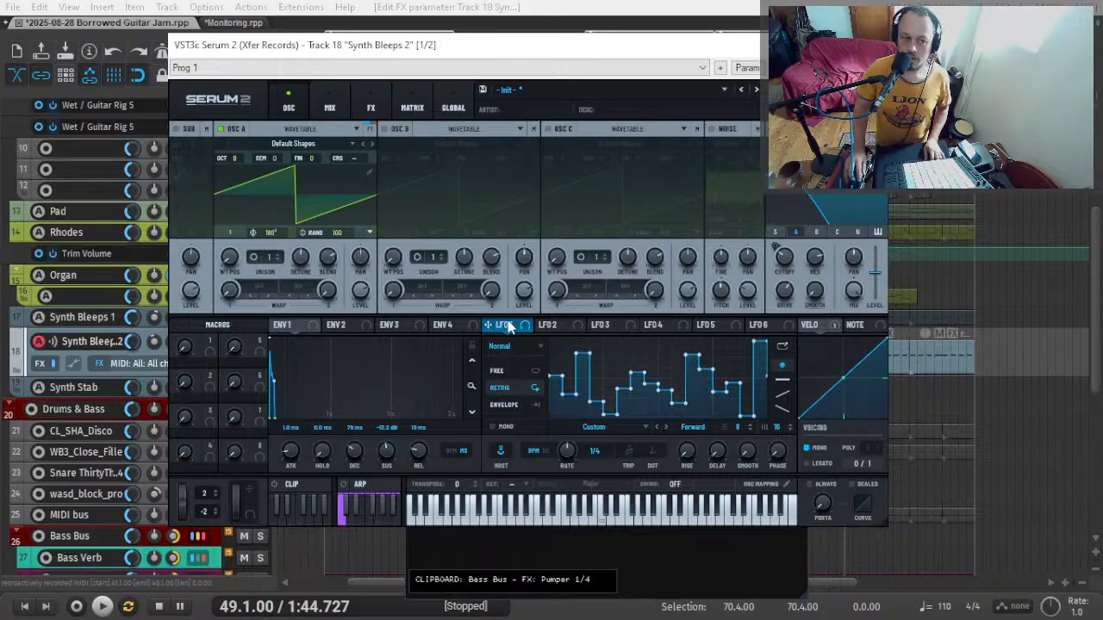
# - Map LFO 1 to the Filter 1 cutoff, set it to Free mode with a rate of one bar, and audition it
pyautogui.moveTo(508, 326); pyautogui.dragTo(753, 276)
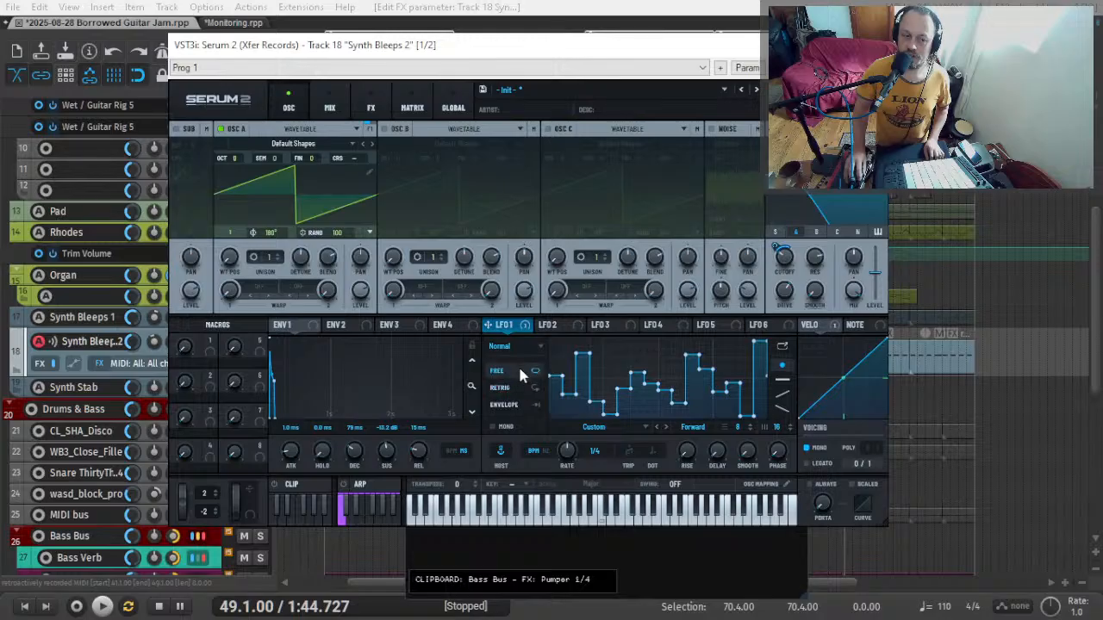
pyautogui.press('space')
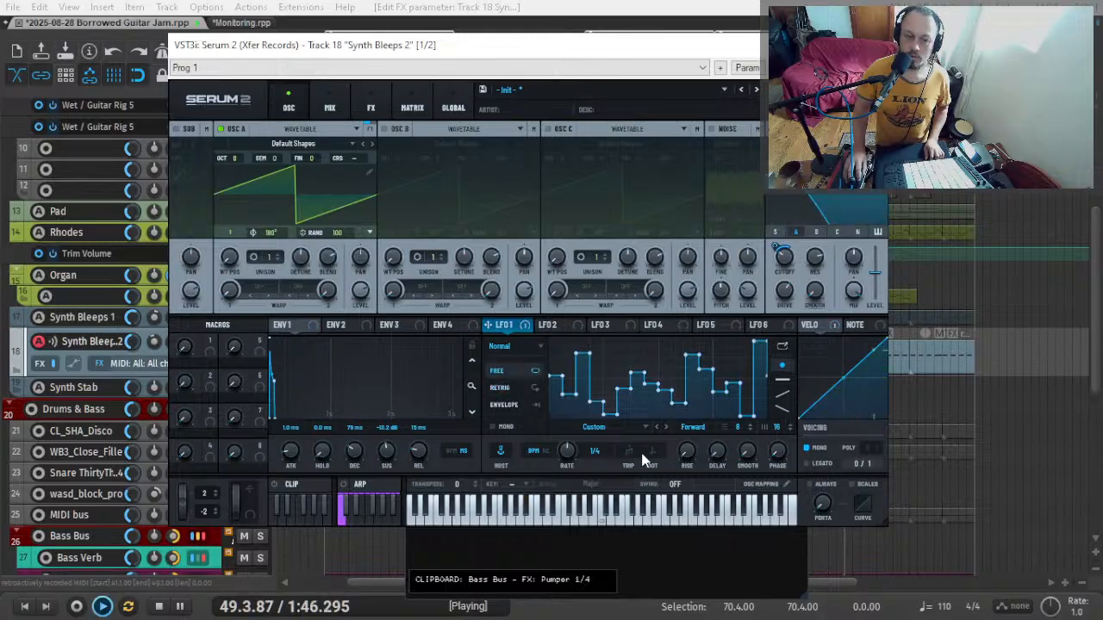
pyautogui.moveTo(570, 466); pyautogui.dragTo(572, 479)
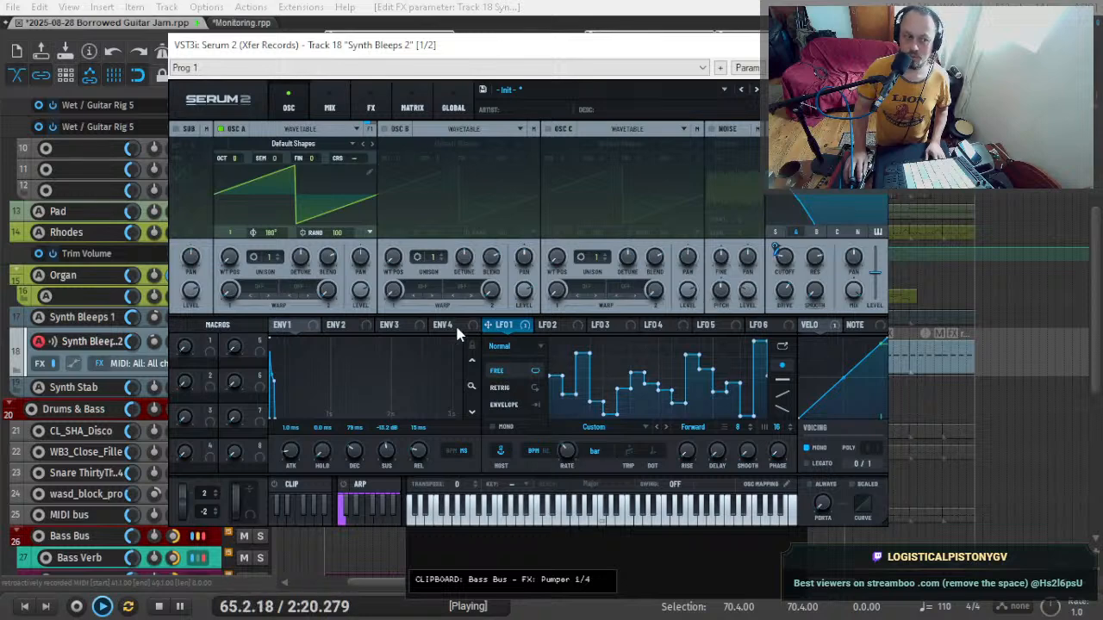
pyautogui.press('space')
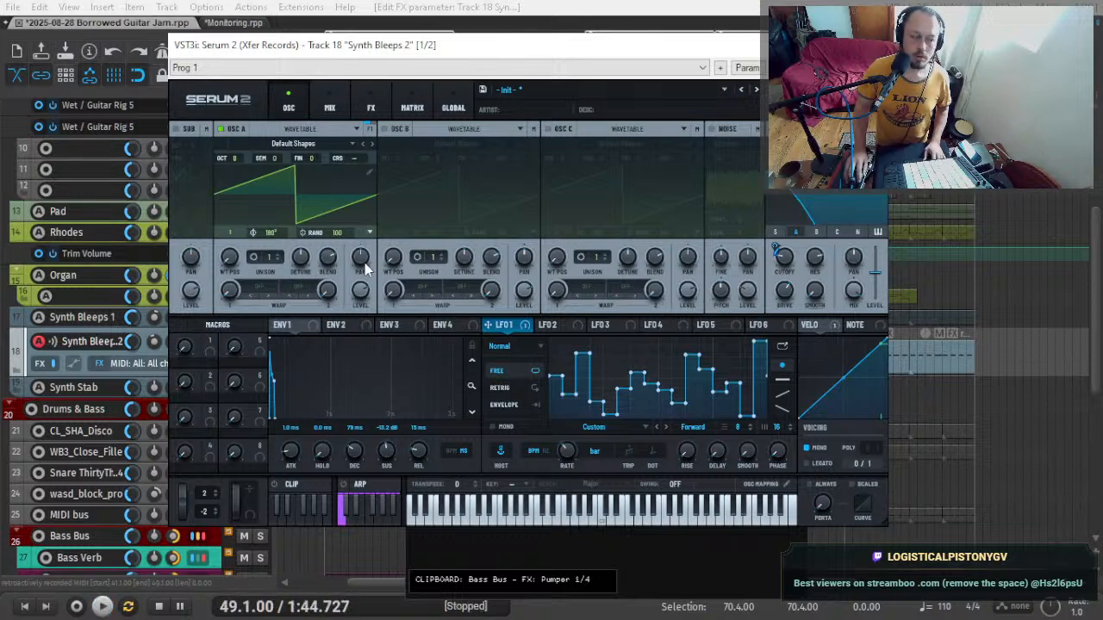
pyautogui.press('space')
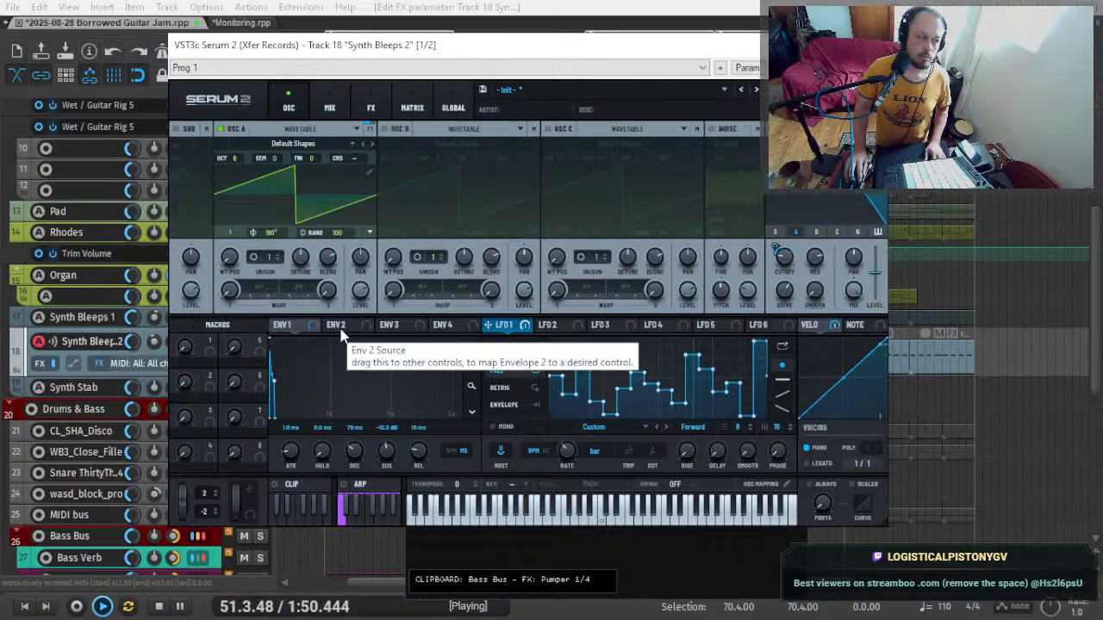
pyautogui.press('space')
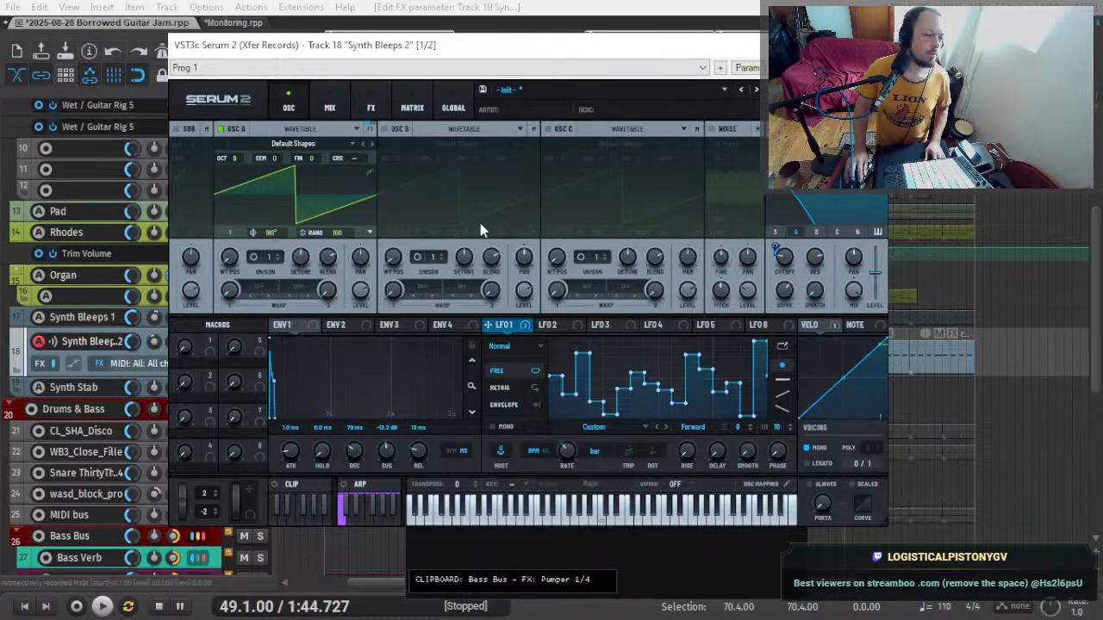
# - Set Oscillator A's pitch mode to Harmonics
pyautogui.rightClick(237, 166)
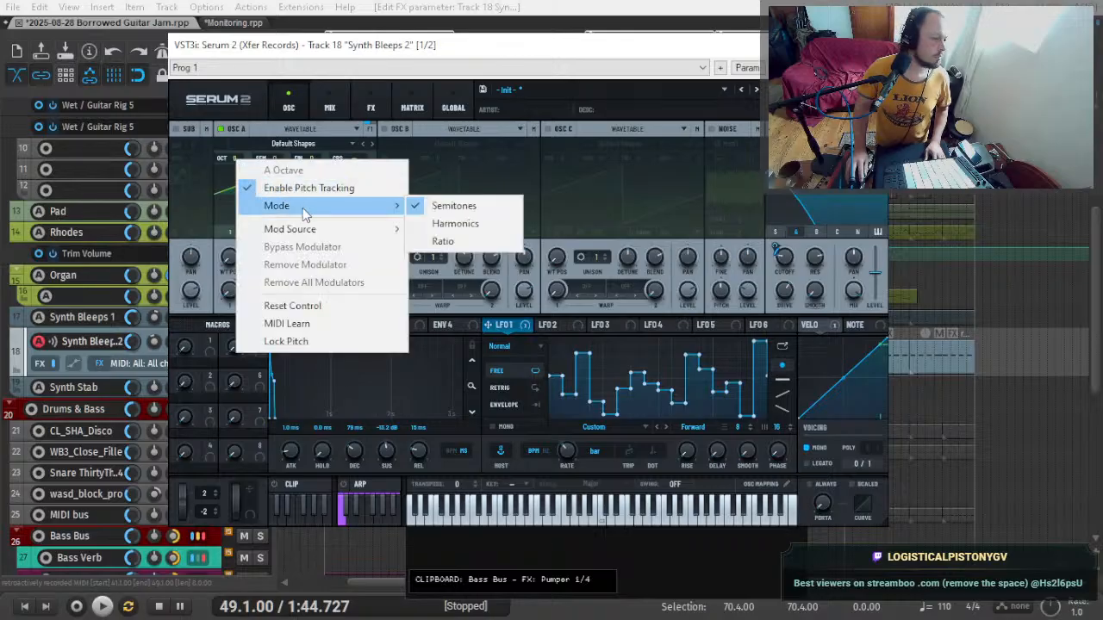
pyautogui.moveTo(311, 205)
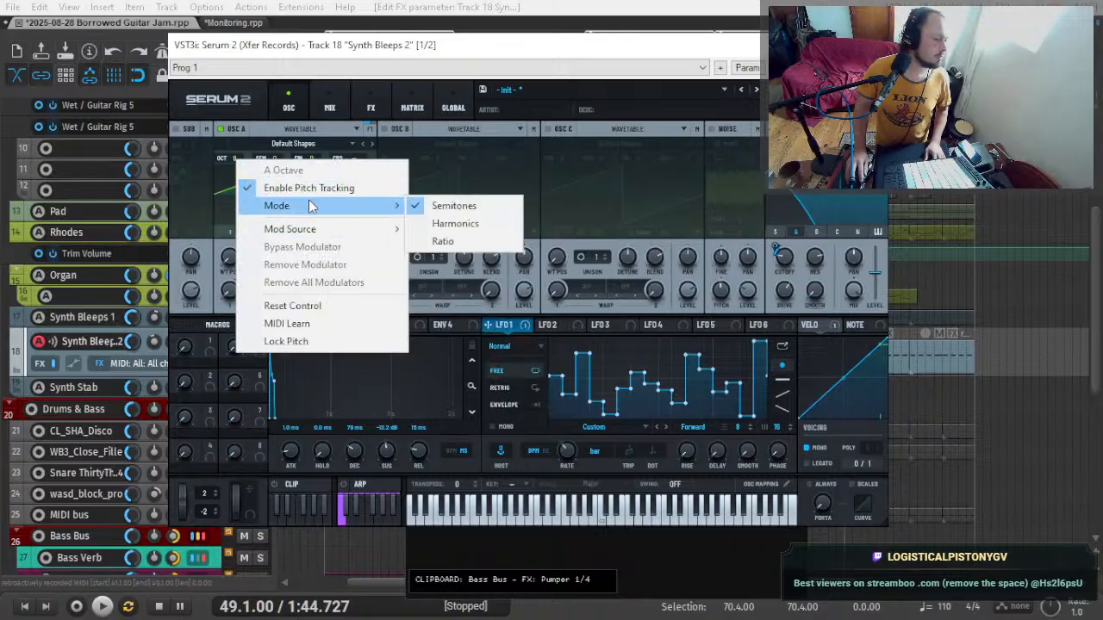
pyautogui.click(448, 224)
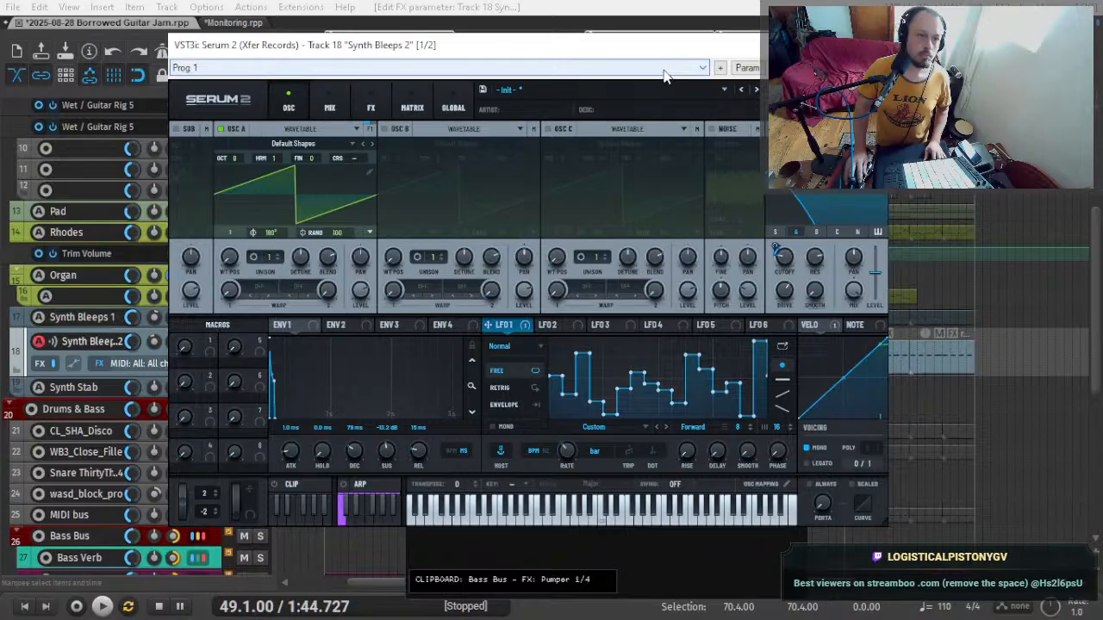
# - Play the soloed track, close the FX router, and reposition the Serum 2 window over the arrangement
pyautogui.press('space')
pyautogui.moveTo(630, 39); pyautogui.dragTo(767, 328)
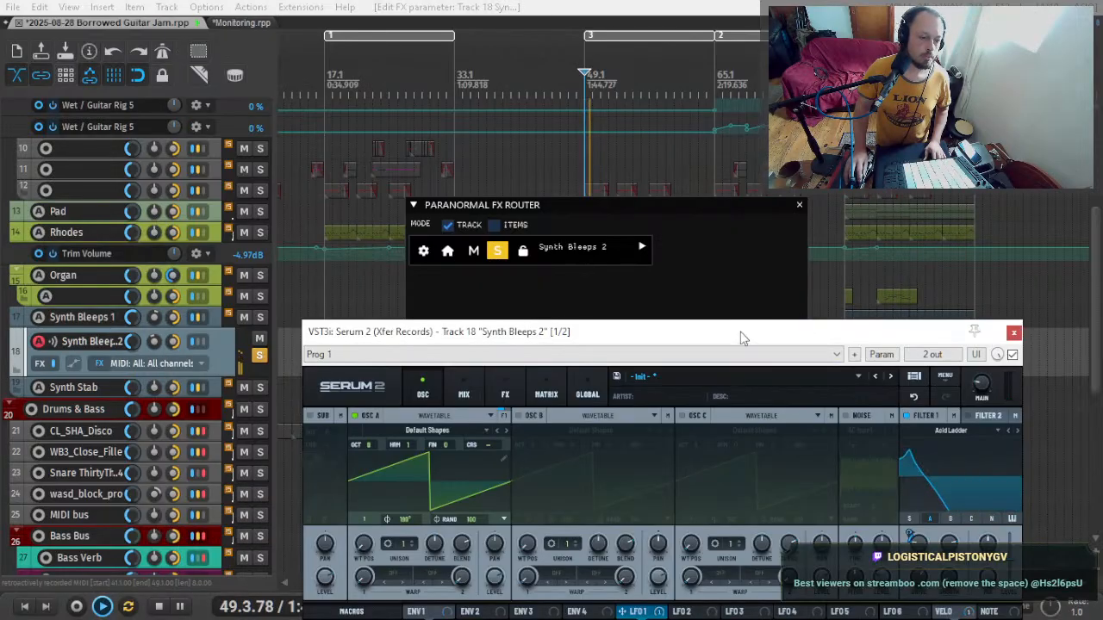
pyautogui.click(799, 204)
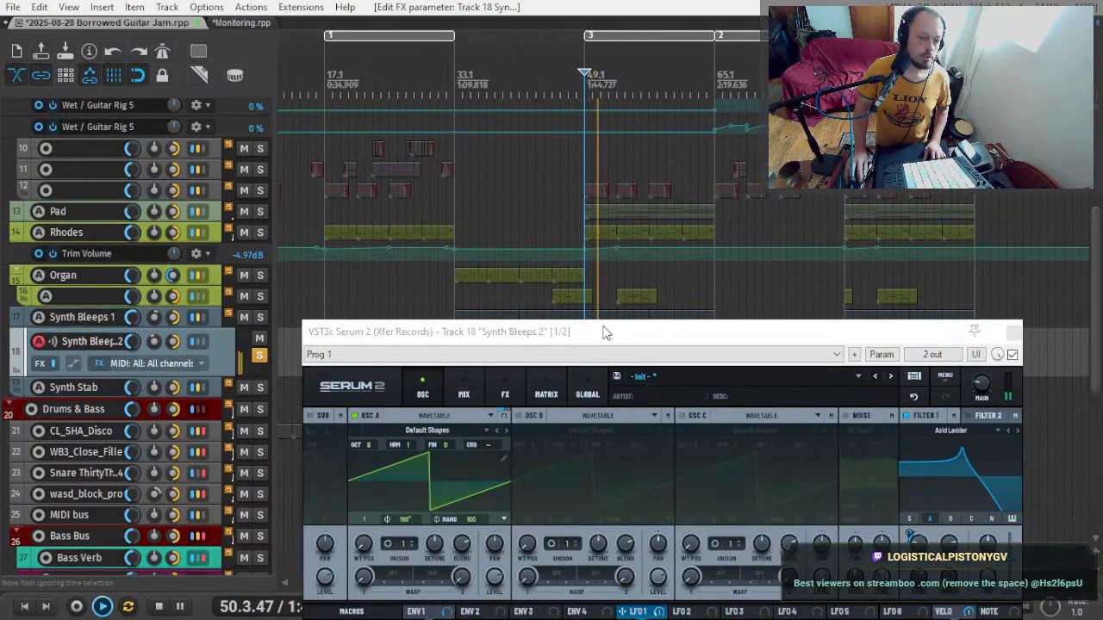
pyautogui.moveTo(586, 332); pyautogui.dragTo(506, 136)
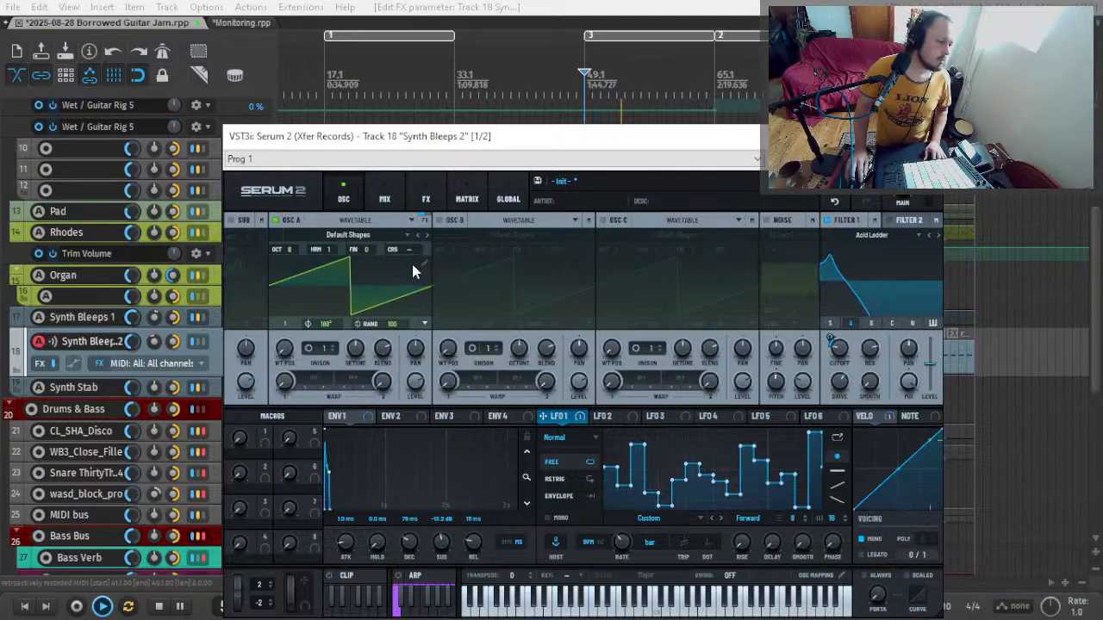
# - Check Serum 2's distortion and equalizer effects, close the plug-in, and clear the Synth Bleeps 2 solo
pyautogui.click(427, 202)
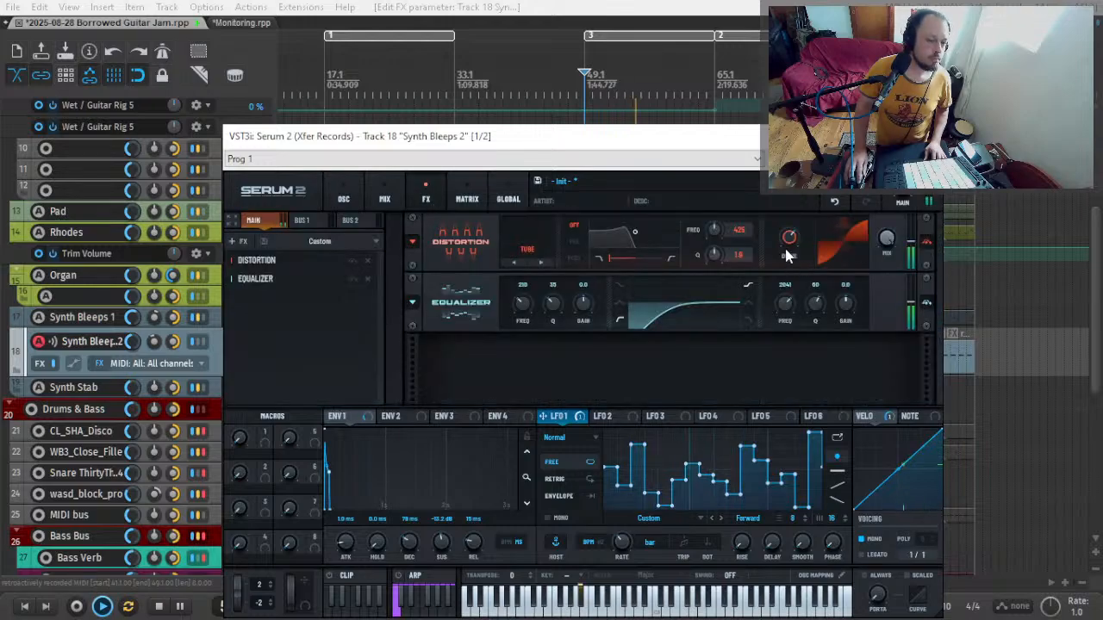
pyautogui.moveTo(911, 247)
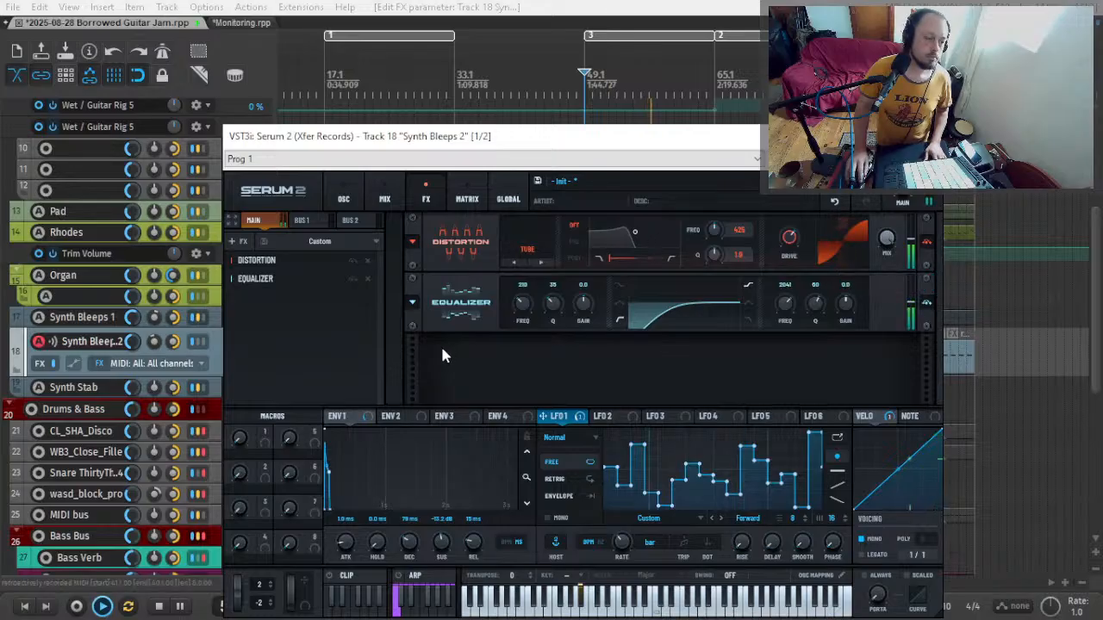
pyautogui.press('Escape')
pyautogui.hotkey('shift', 's')
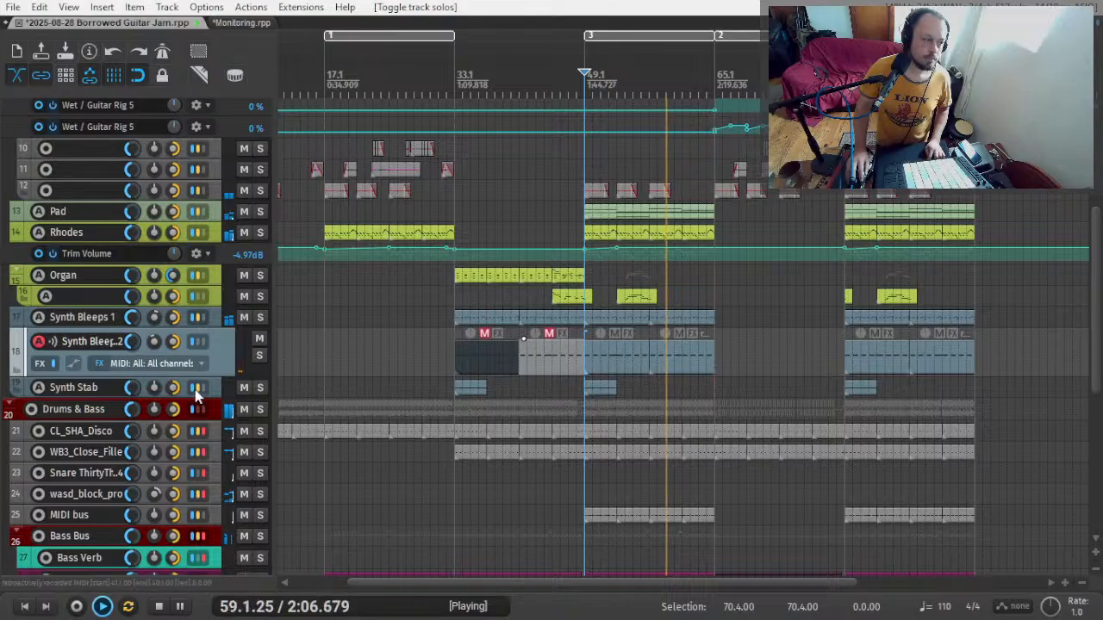
# - Raise the Synth Bleeps 2 track volume slightly and play the full mix from bar 80
pyautogui.moveTo(133, 344)
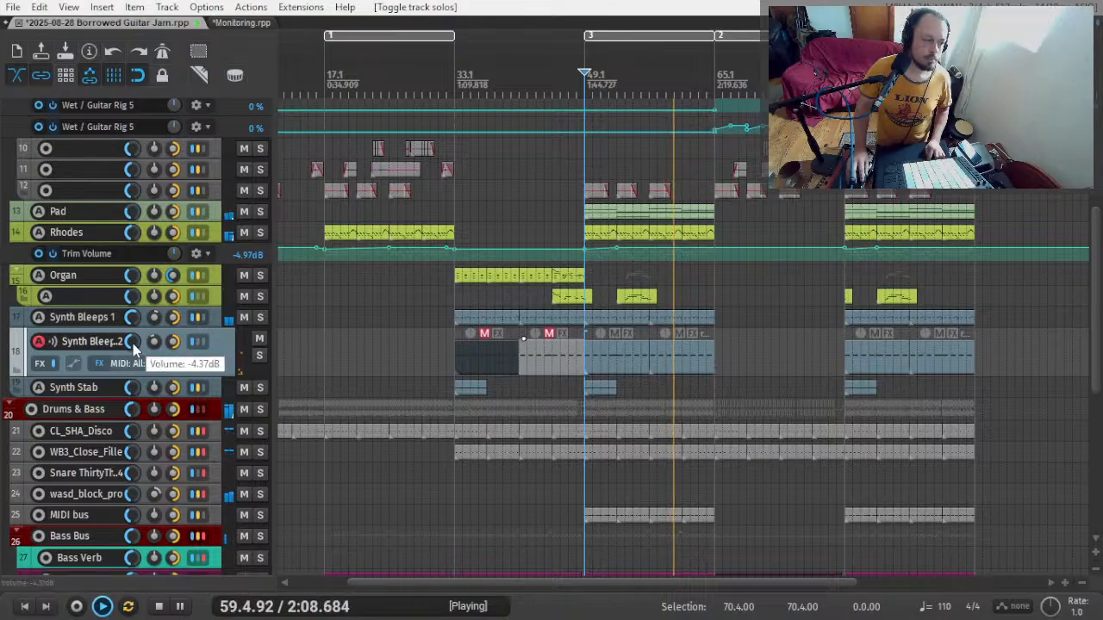
pyautogui.moveTo(132, 342); pyautogui.dragTo(133, 338)
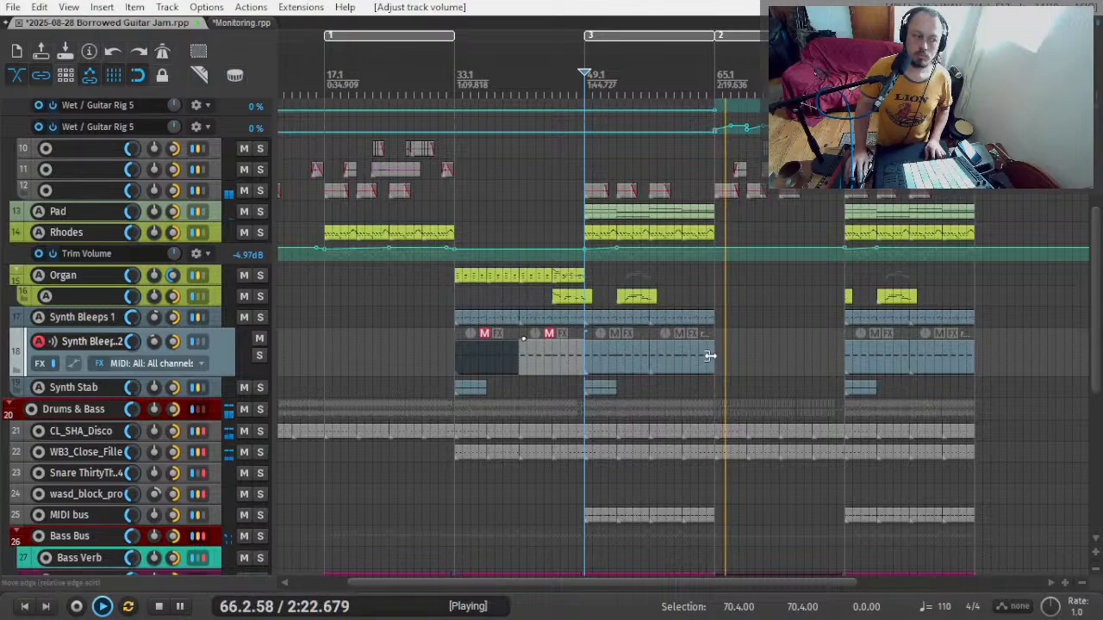
pyautogui.press('space')
pyautogui.click(833, 365)
pyautogui.press('space')
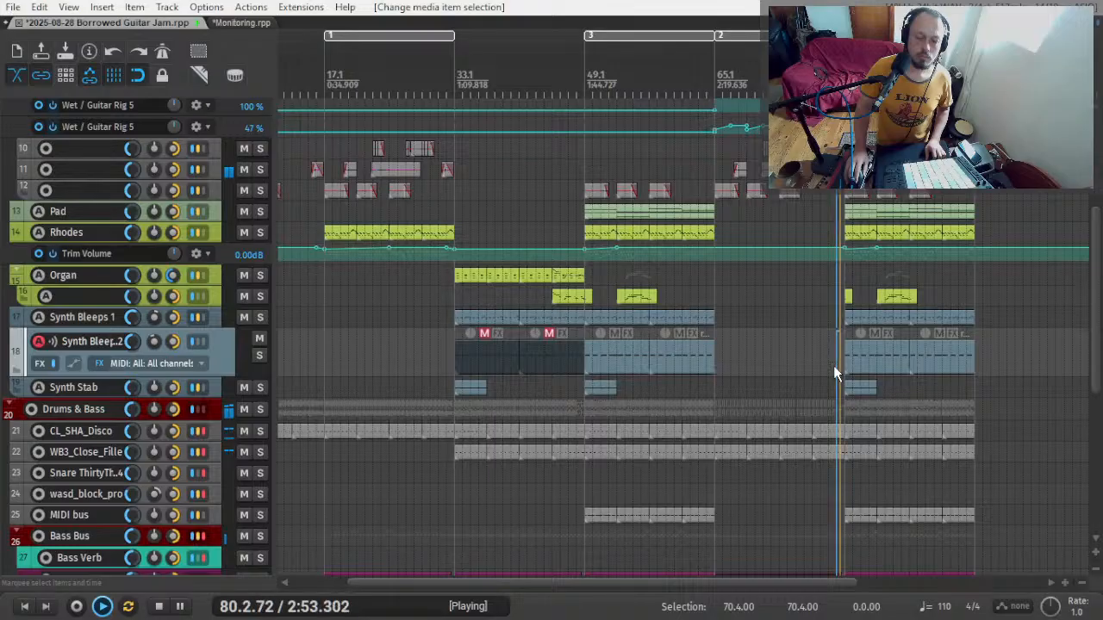
# - Set the Pad track volume to -18.6 dB while the mix plays, and stop playback
pyautogui.scroll(-2, 750, 398)
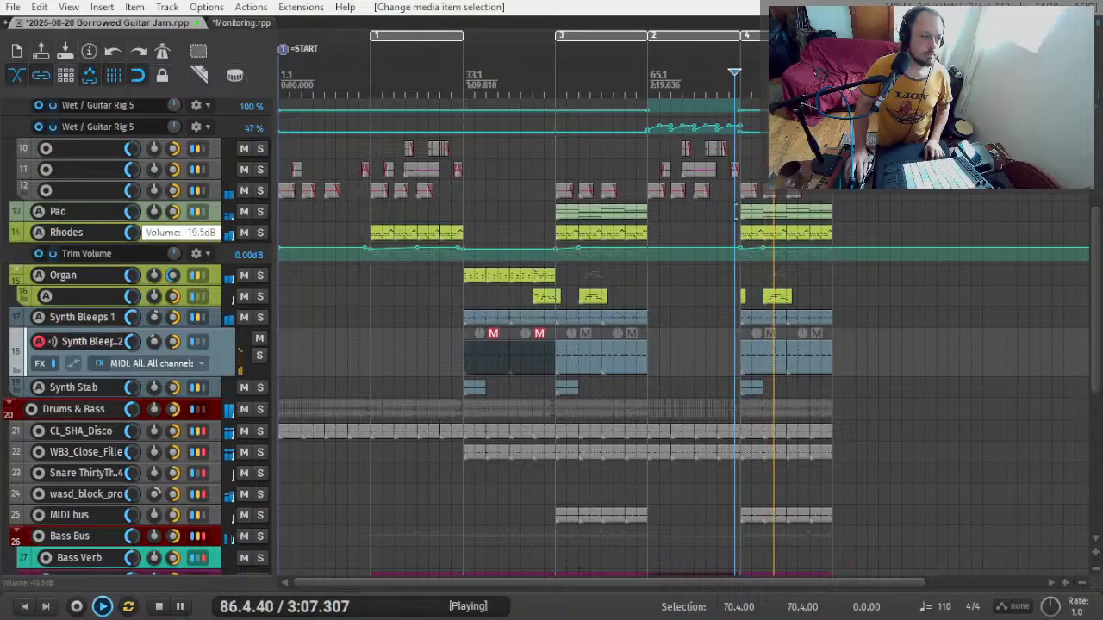
pyautogui.moveTo(131, 217); pyautogui.dragTo(131, 212)
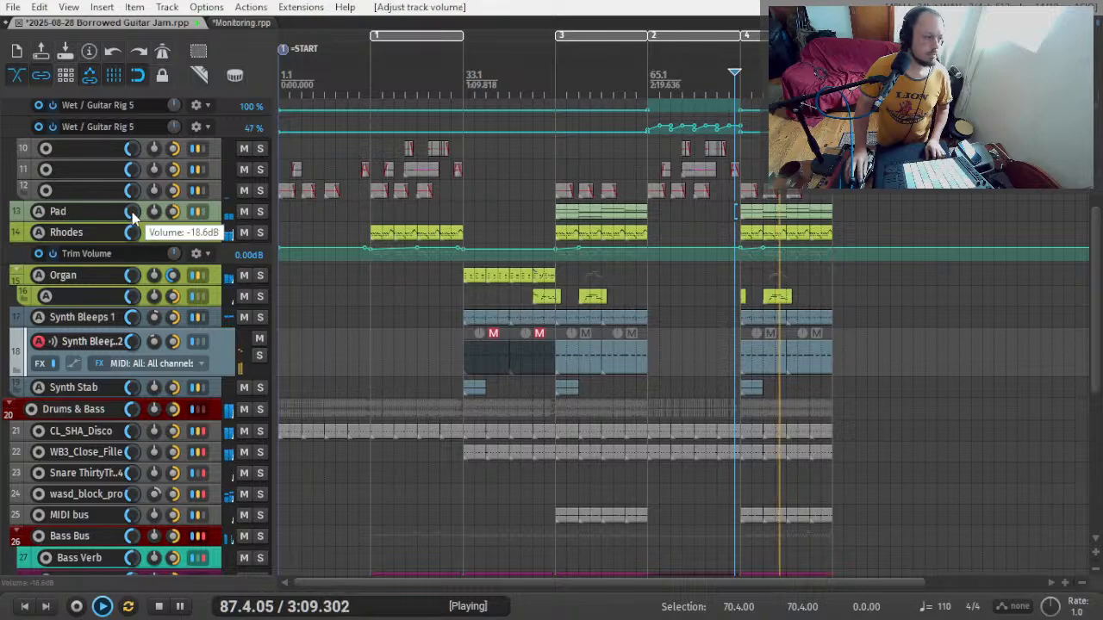
pyautogui.scroll(3, 131, 217)
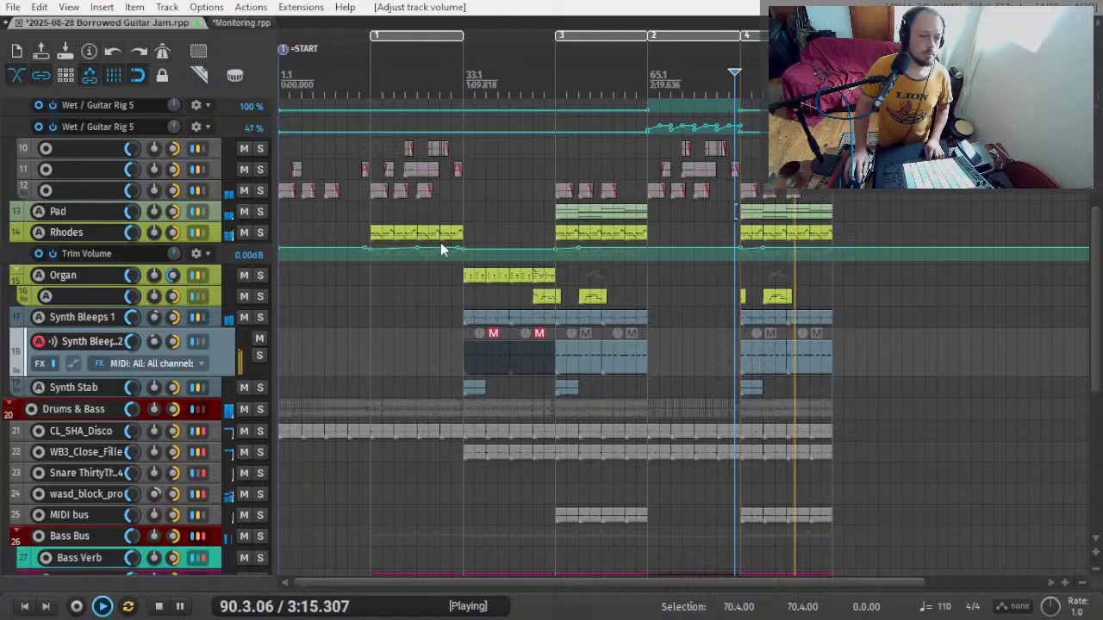
pyautogui.press('space')
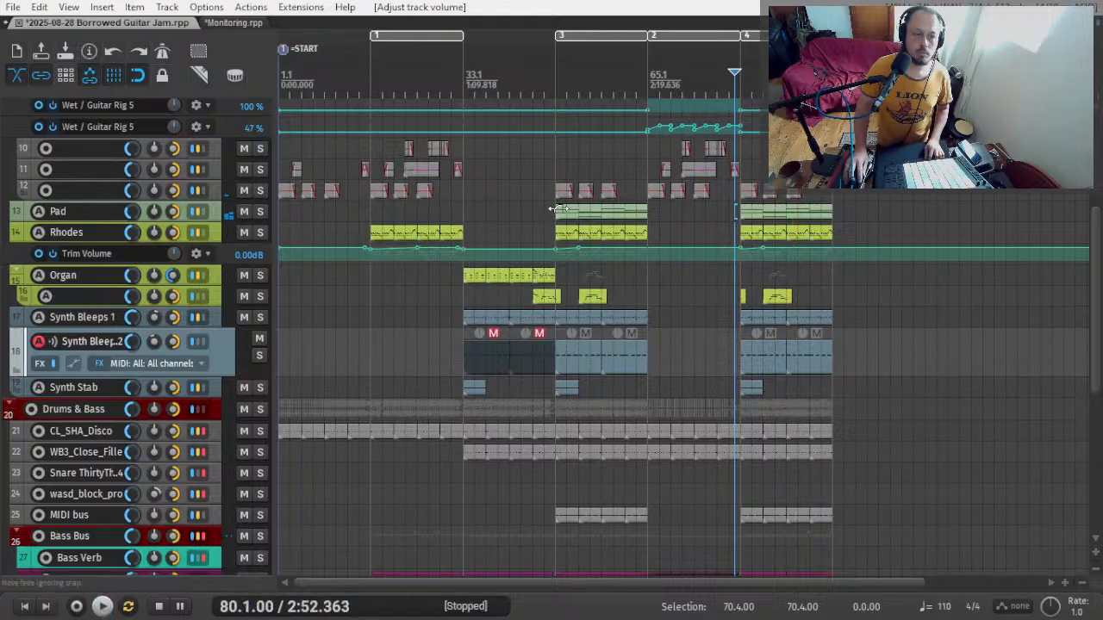
# - Solo the Pad track, play its clip from bar 49, and open the track's Surge XT synth
pyautogui.click(556, 213)
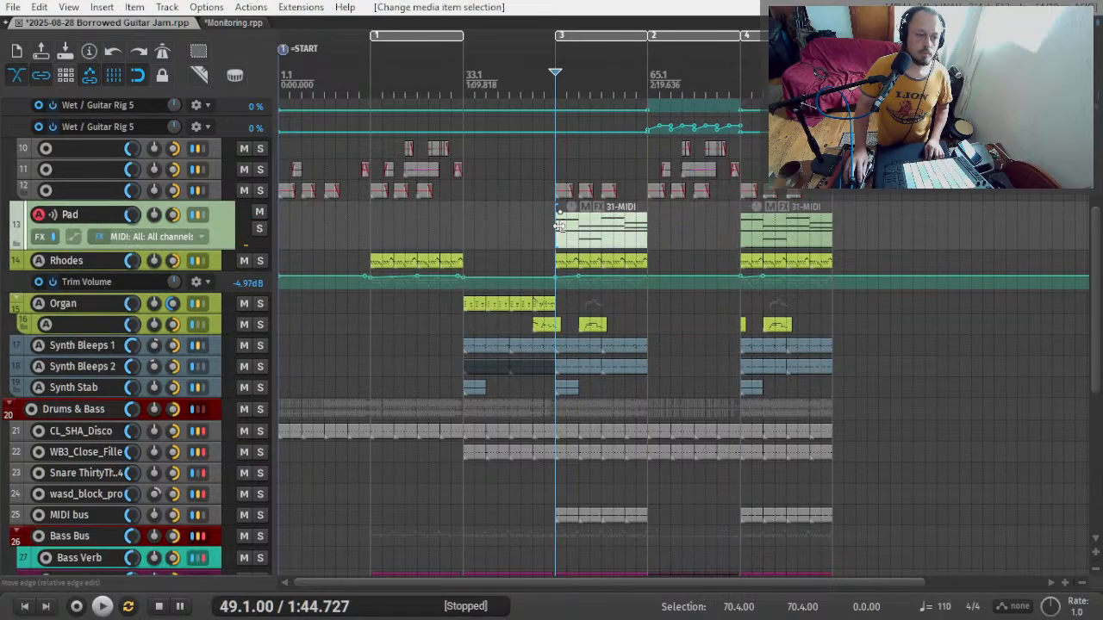
pyautogui.press('F6')
pyautogui.press('space')
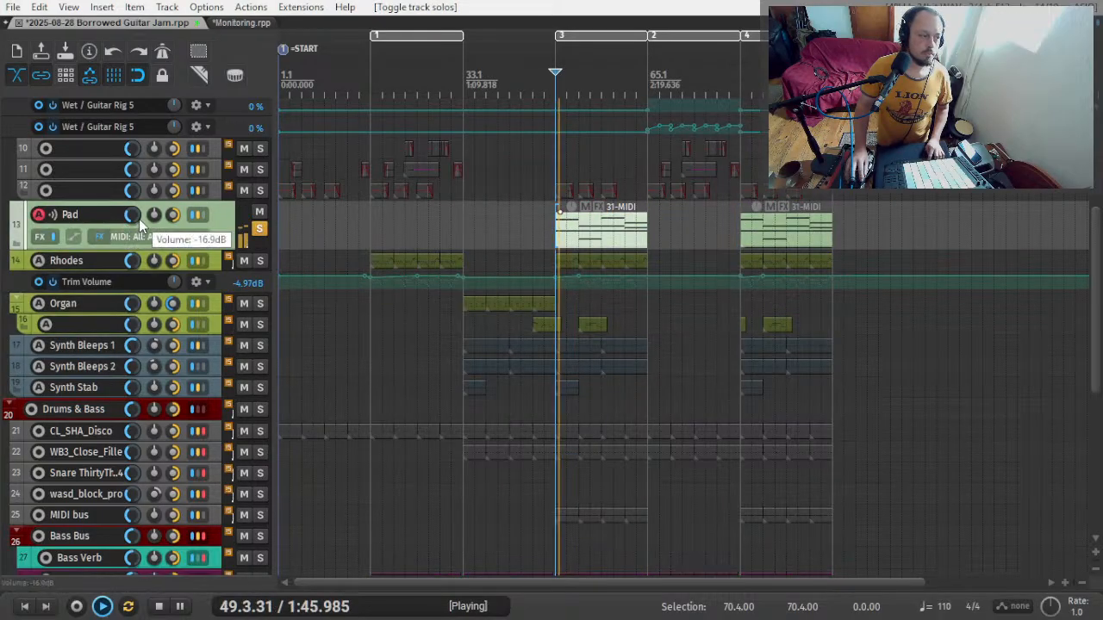
pyautogui.doubleClick(221, 232)
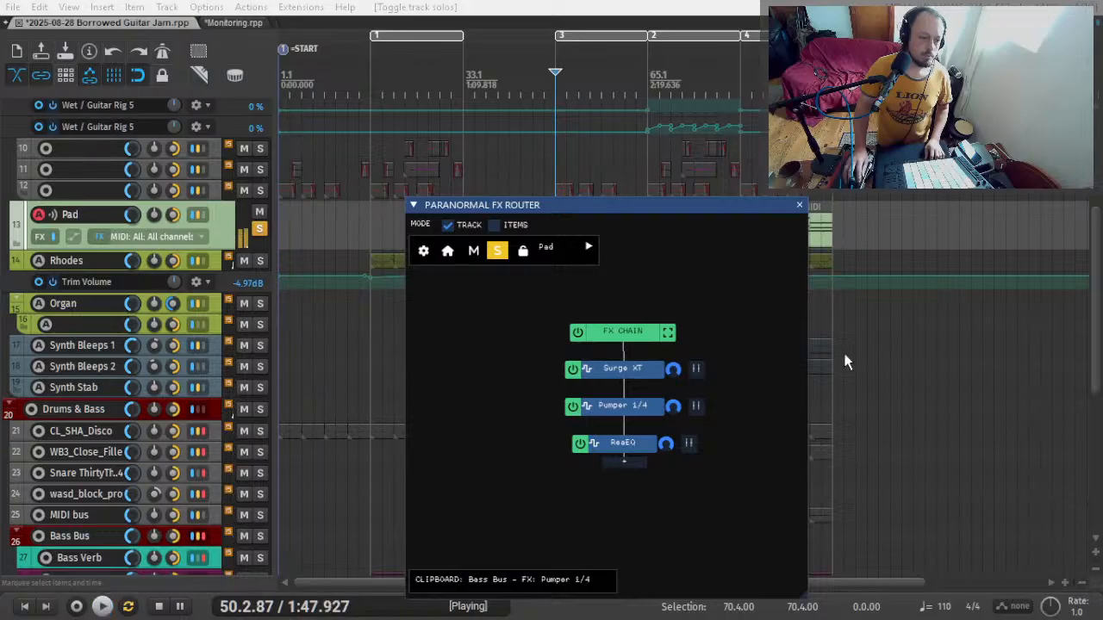
pyautogui.click(654, 381)
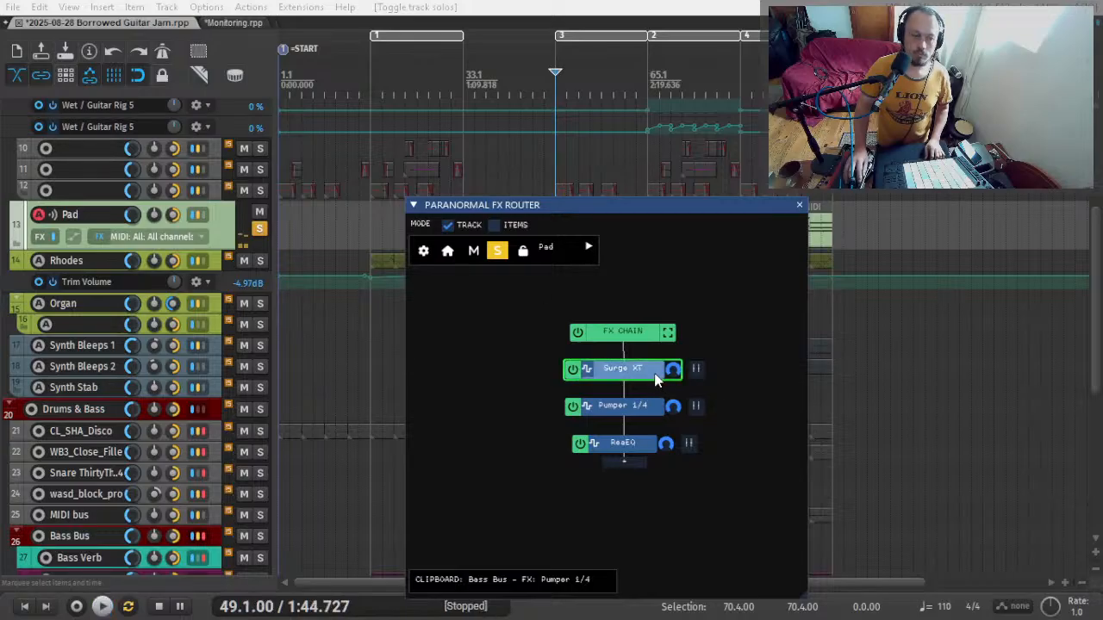
pyautogui.doubleClick(593, 390)
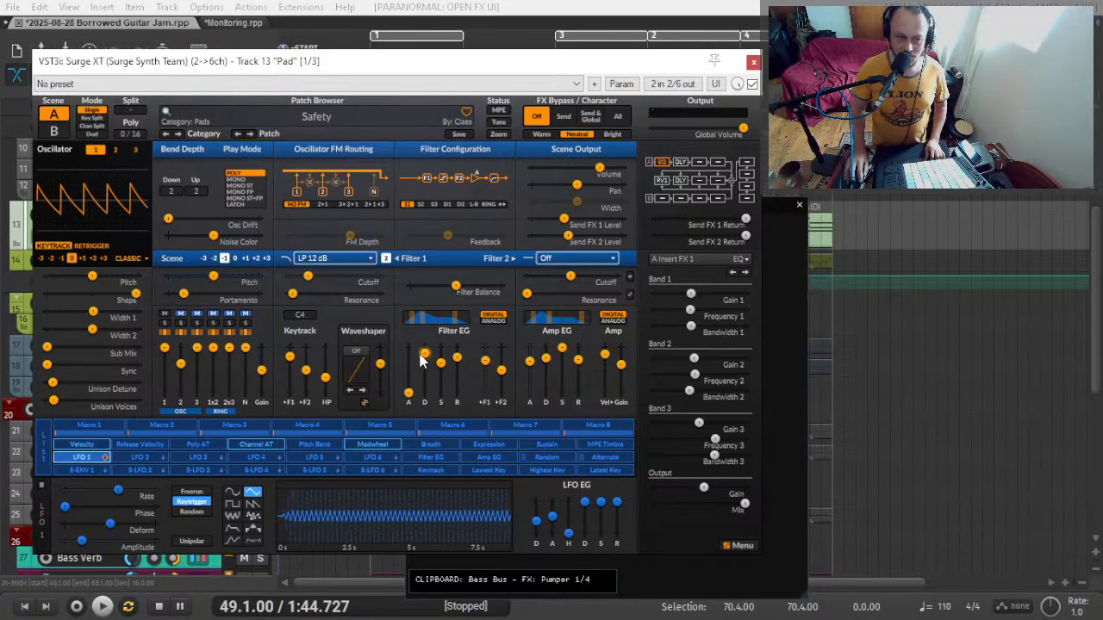
# - Audition the soloed Pad and raise Surge XT's Filter EG attack to about the same height as the decay slider
pyautogui.press('space')
pyautogui.moveTo(428, 369)
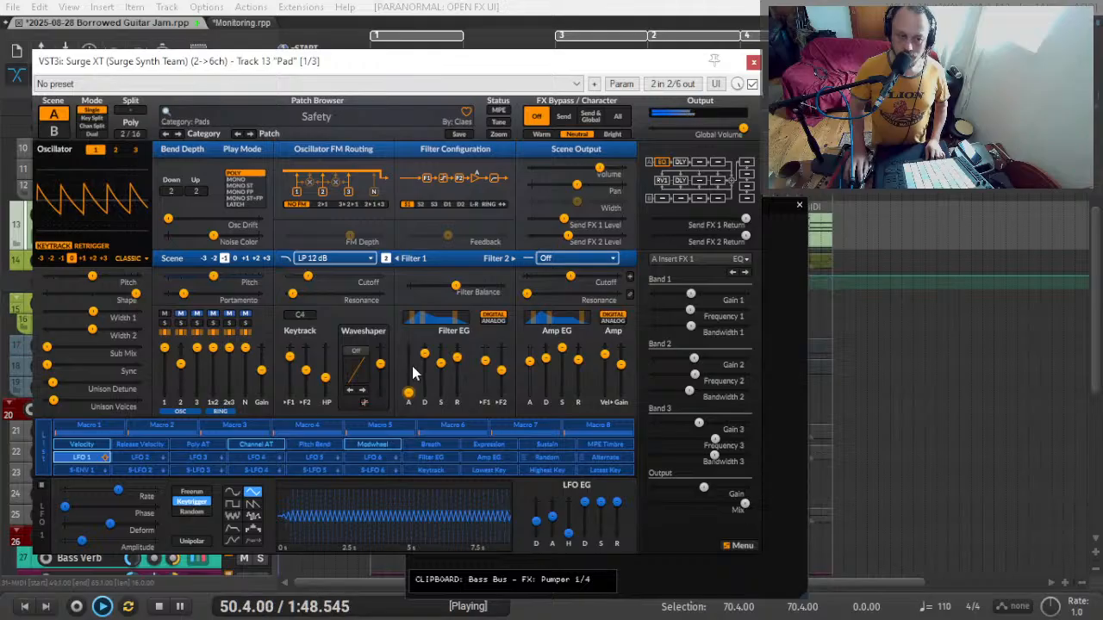
pyautogui.press('space')
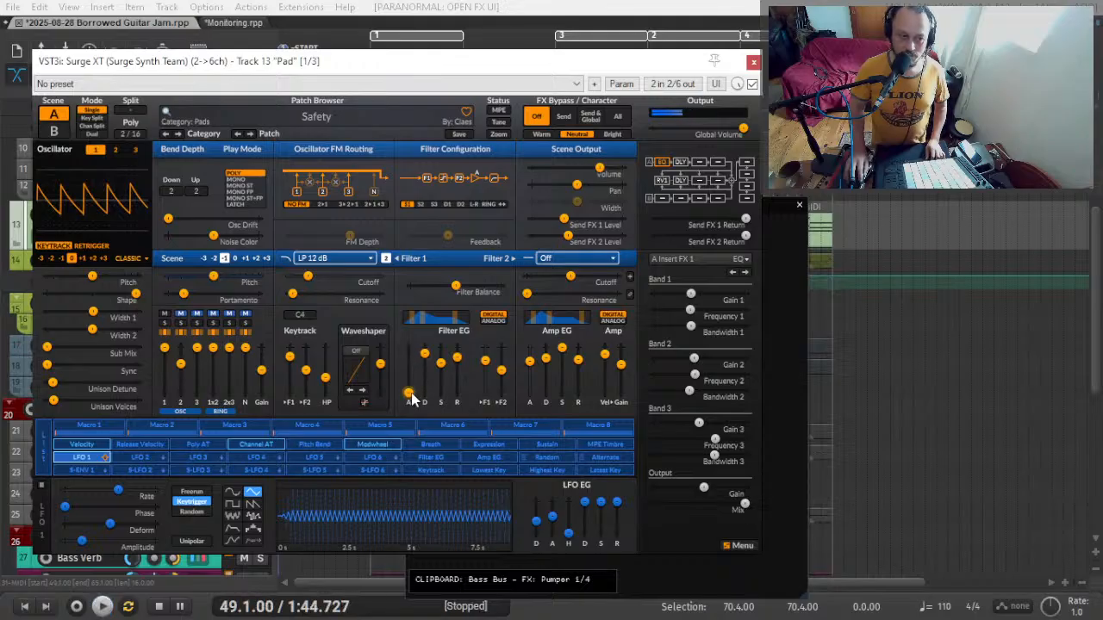
pyautogui.moveTo(410, 394); pyautogui.dragTo(424, 355)
pyautogui.press('space')
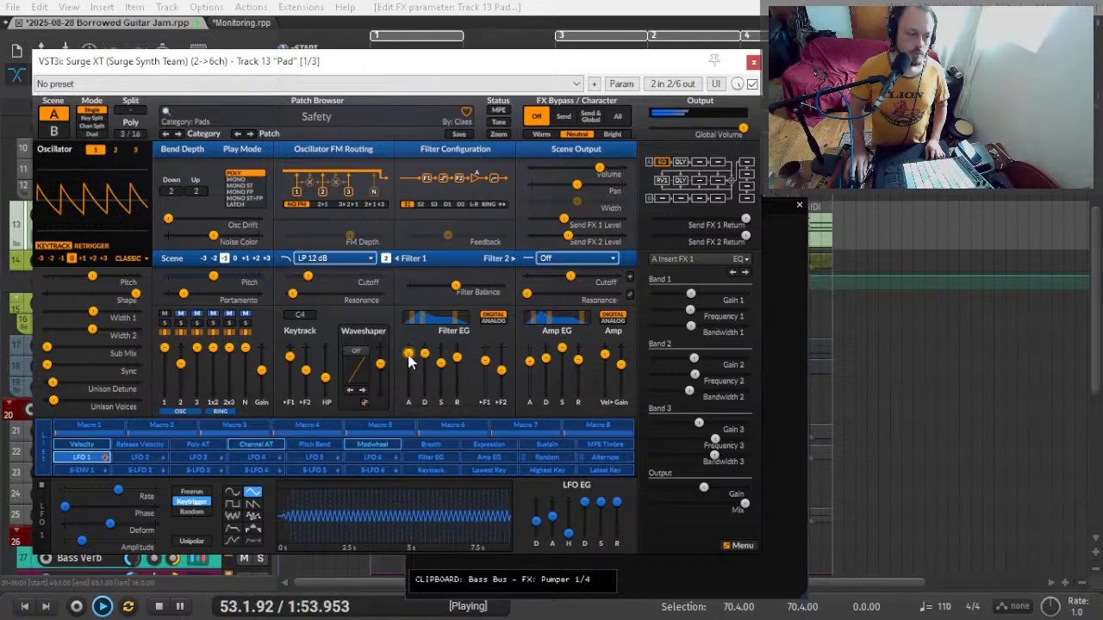
# - Lower the Pad's Filter EG attack slightly and replay the part from bar 49 to judge the slower filter opening
pyautogui.press('space')
pyautogui.click(409, 356)
pyautogui.moveTo(408, 363); pyautogui.dragTo(408, 368)
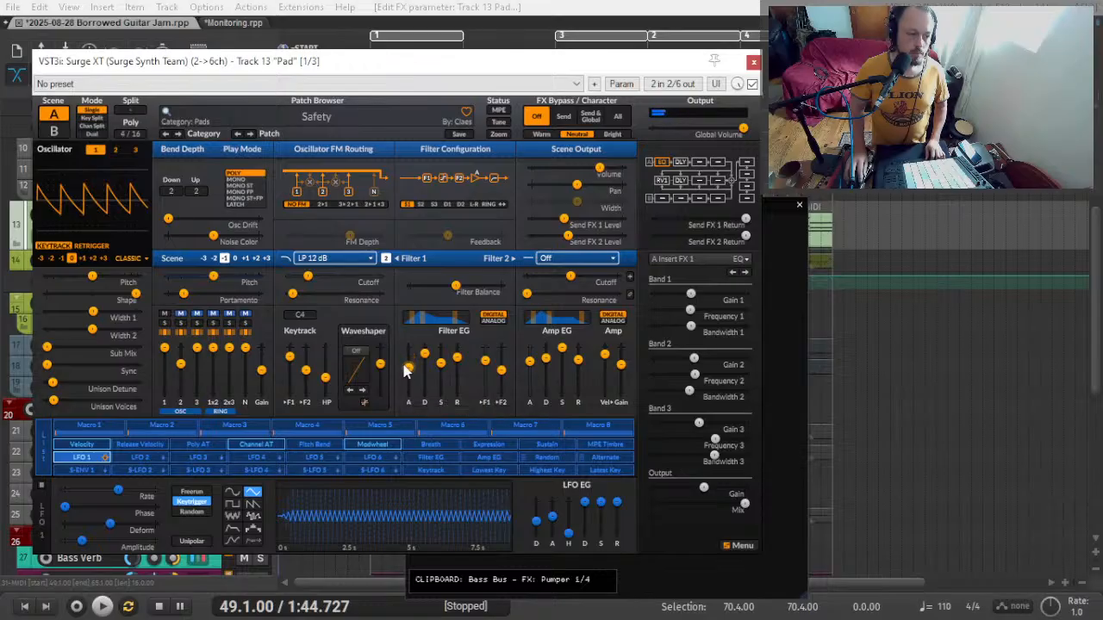
pyautogui.press('space')
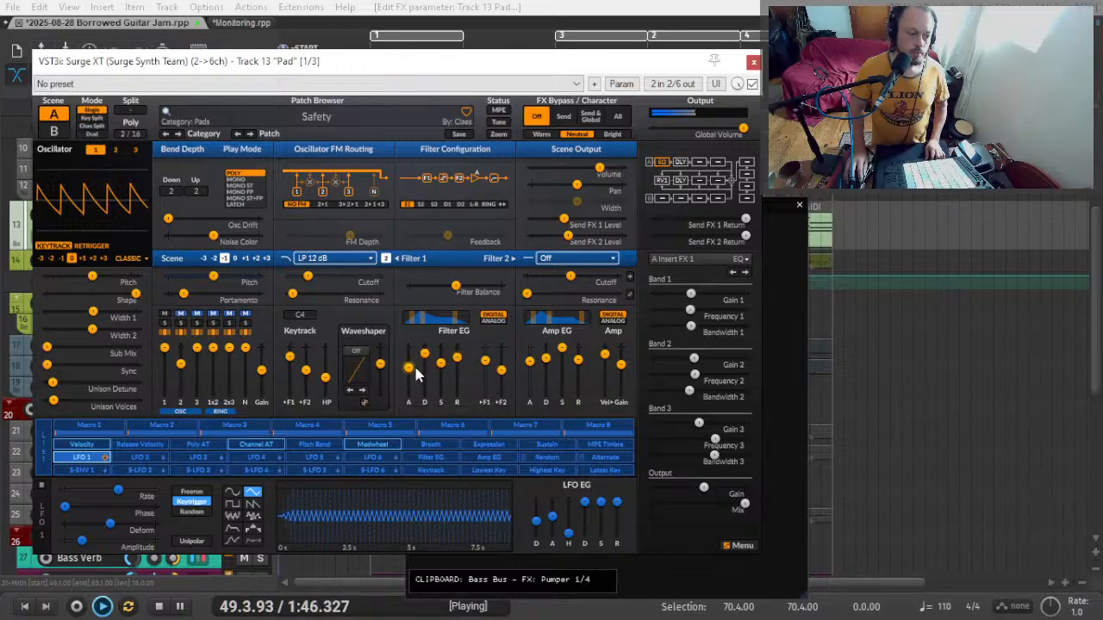
pyautogui.moveTo(411, 367); pyautogui.dragTo(409, 369)
pyautogui.press('space')
pyautogui.press('space')
pyautogui.press('space')
pyautogui.press('space')
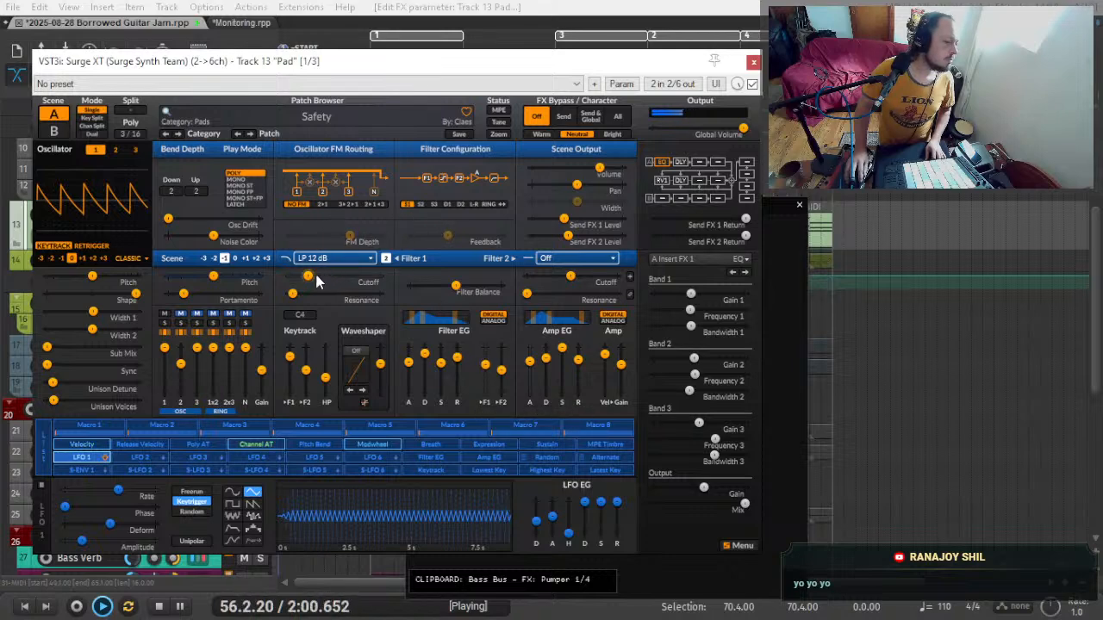
# - Raise the Pad's Filter 1 cutoff slightly, drop the Filter EG sustain to minimum with slightly more attack, and close Surge XT
pyautogui.moveTo(315, 281); pyautogui.dragTo(316, 280)
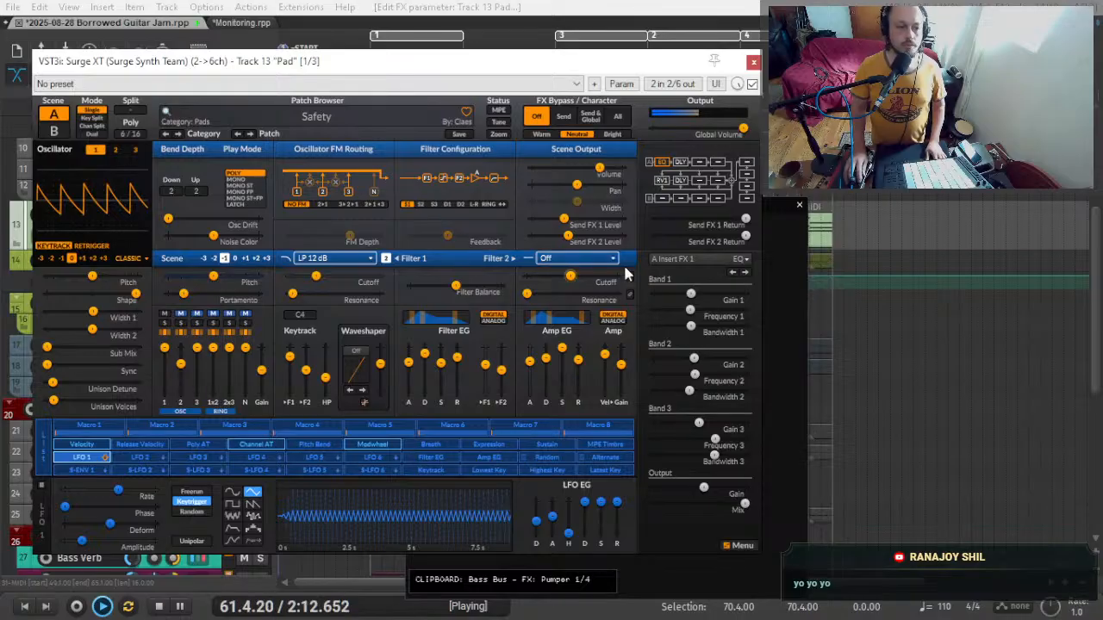
pyautogui.moveTo(437, 367); pyautogui.dragTo(411, 362)
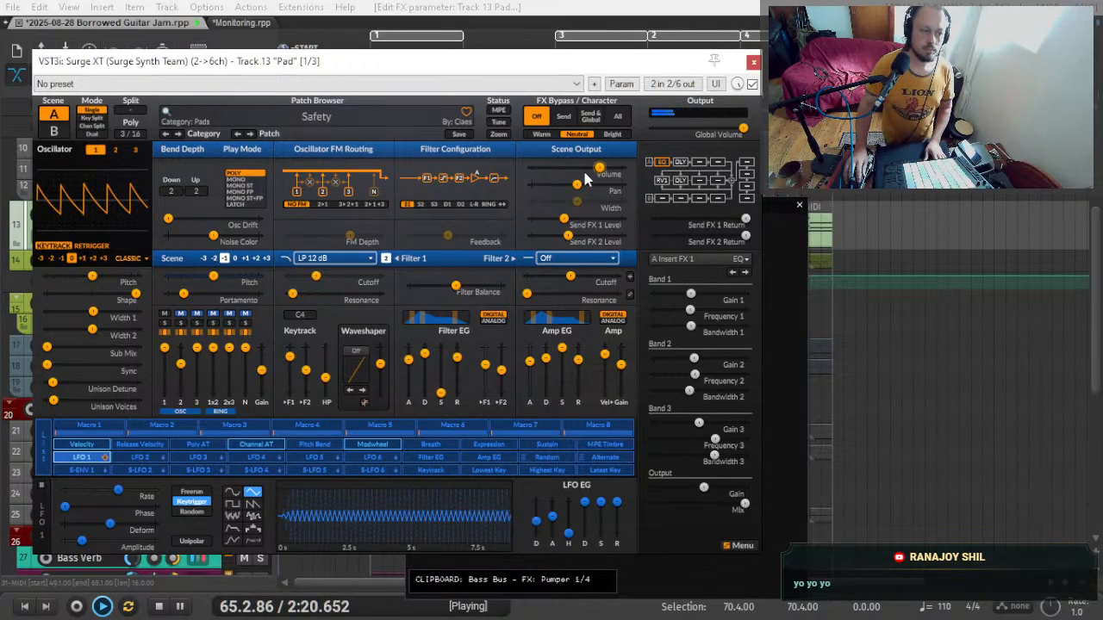
pyautogui.press('space')
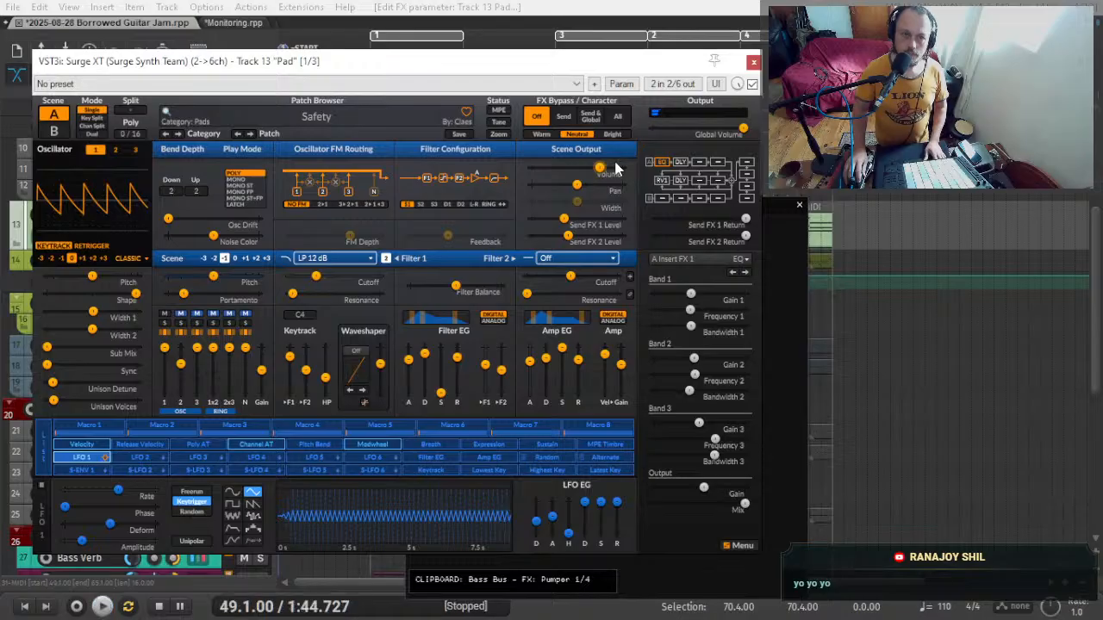
pyautogui.press('Escape')
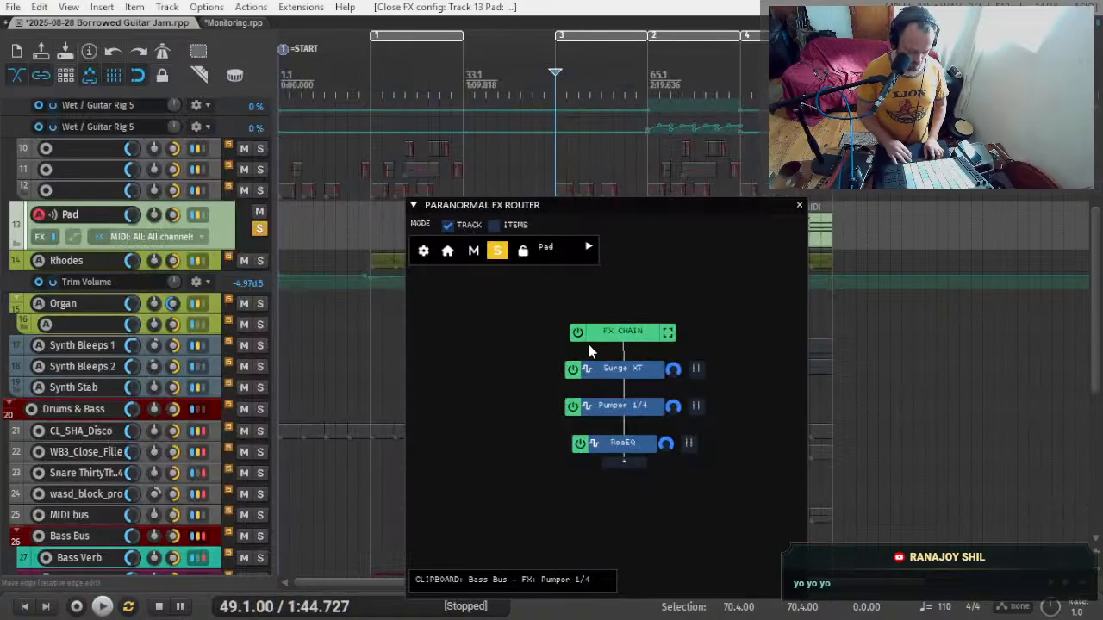
# - Check the ASIO audio device settings in the preferences, accept them, and replay the soloed Pad
pyautogui.hotkey('ctrl', 'p')
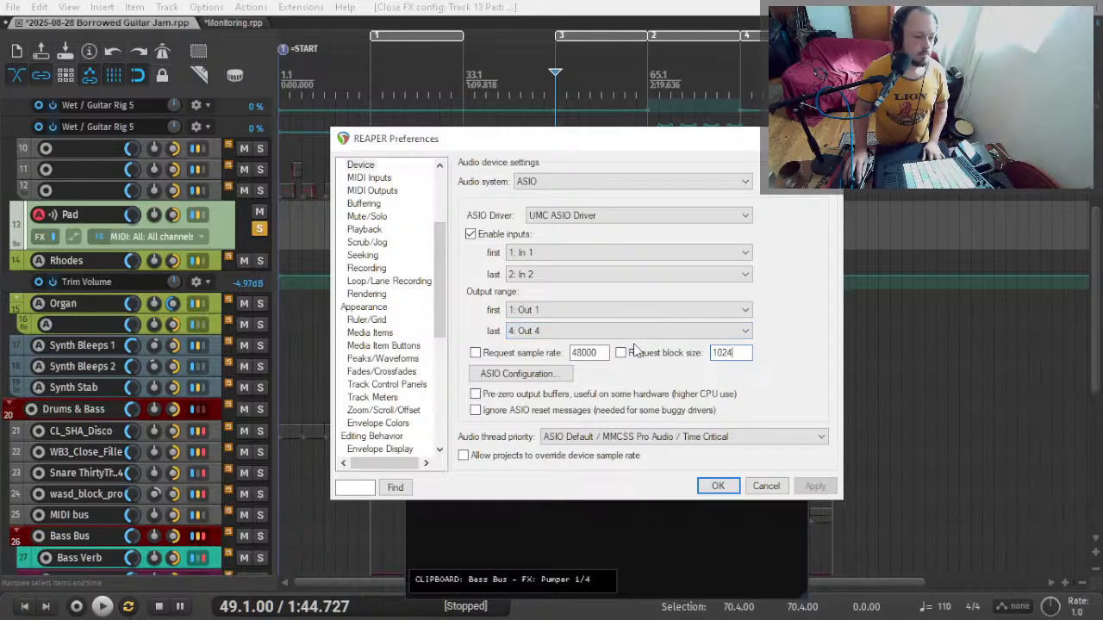
pyautogui.click(716, 487)
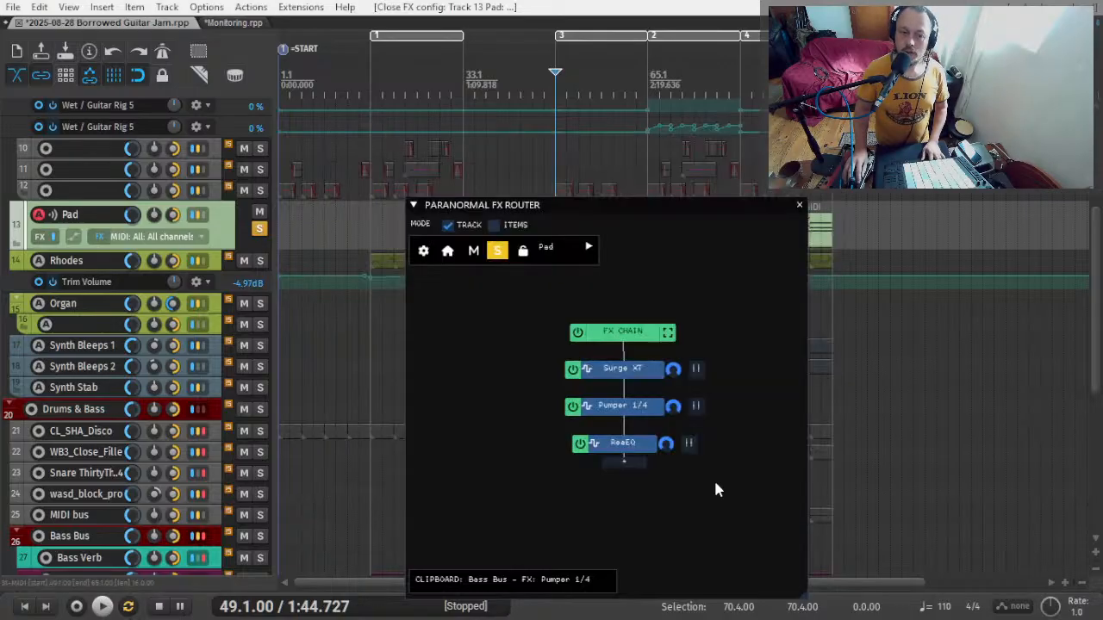
pyautogui.press('space')
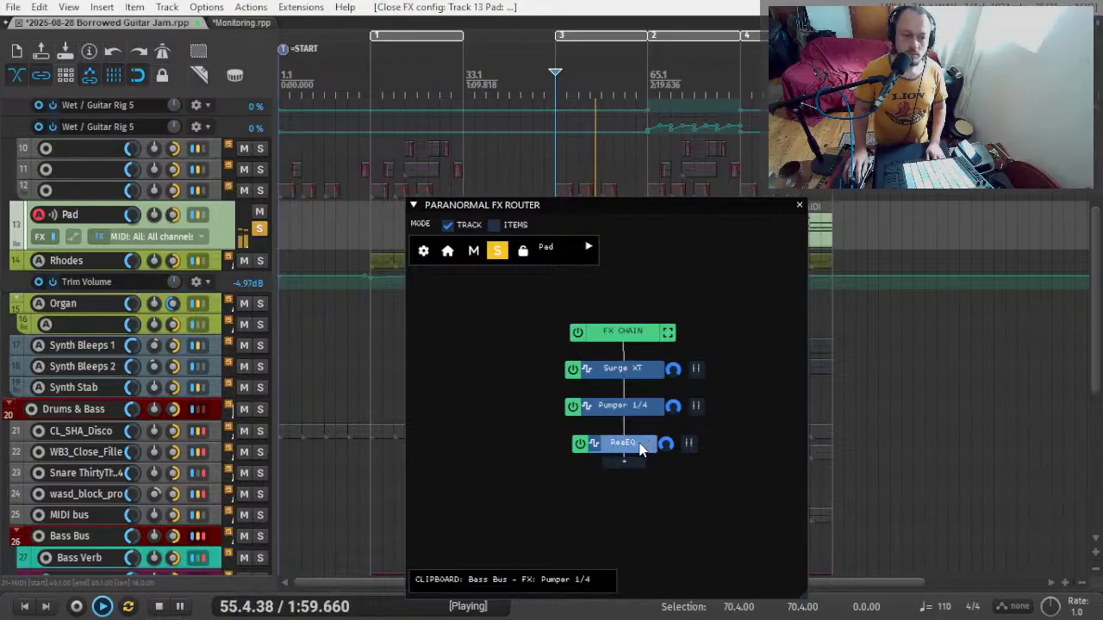
# - Close the FX router, clear the Pad solo, and listen to the reshaped pad in the full mix before stopping
pyautogui.press('Escape')
pyautogui.press('Escape')
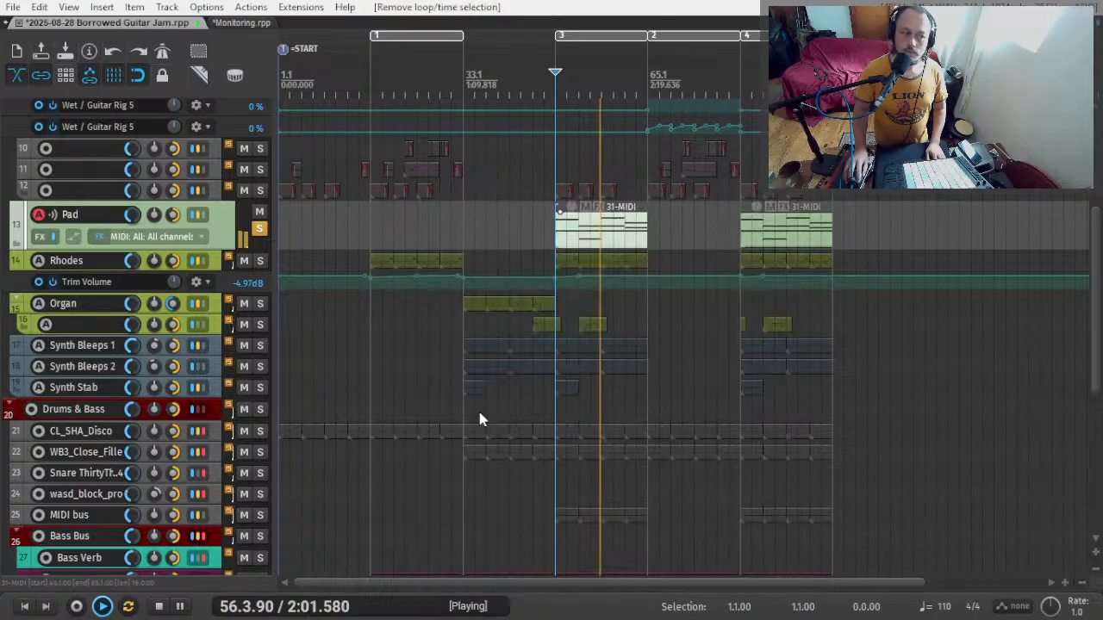
pyautogui.press('F6')
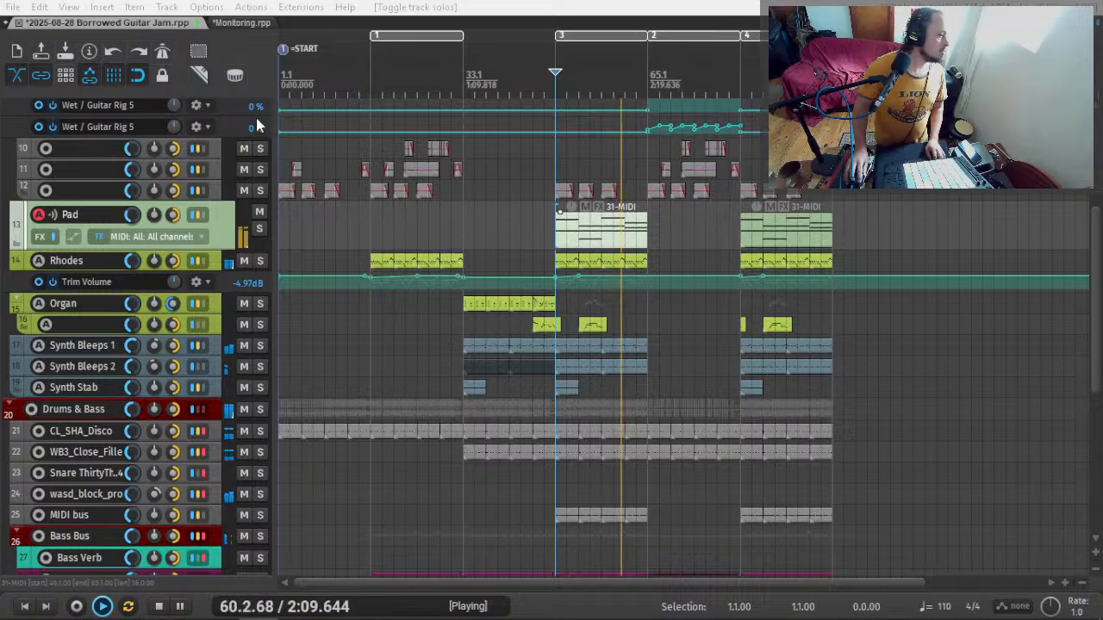
pyautogui.press('space')
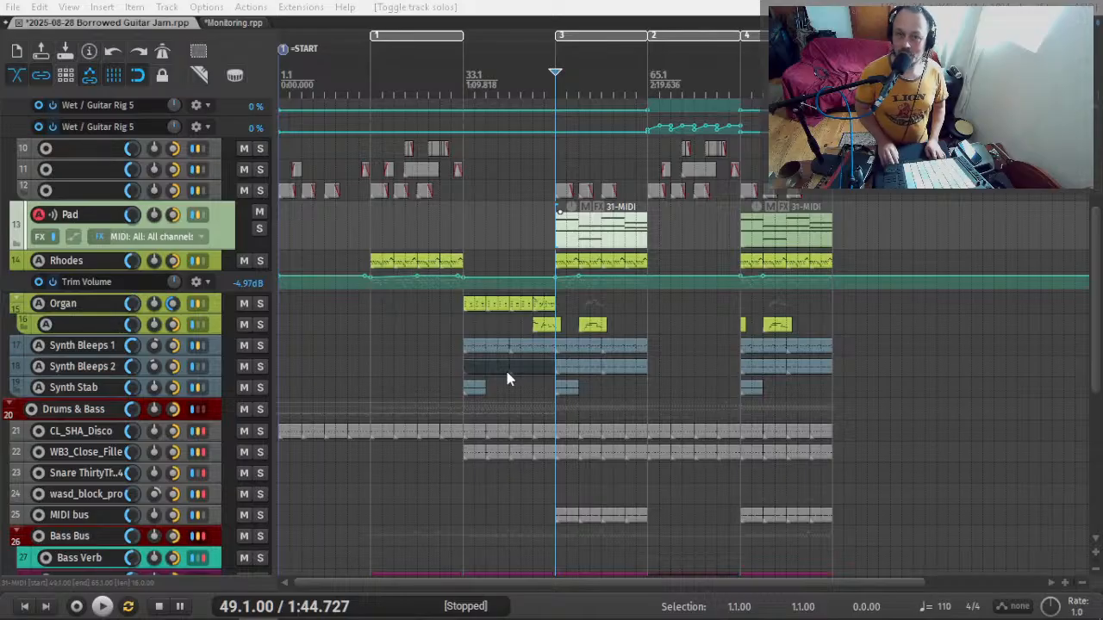
# - Return the edit cursor to the project start and save the guitar jam project
pyautogui.hotkey('alt', 'Tab')
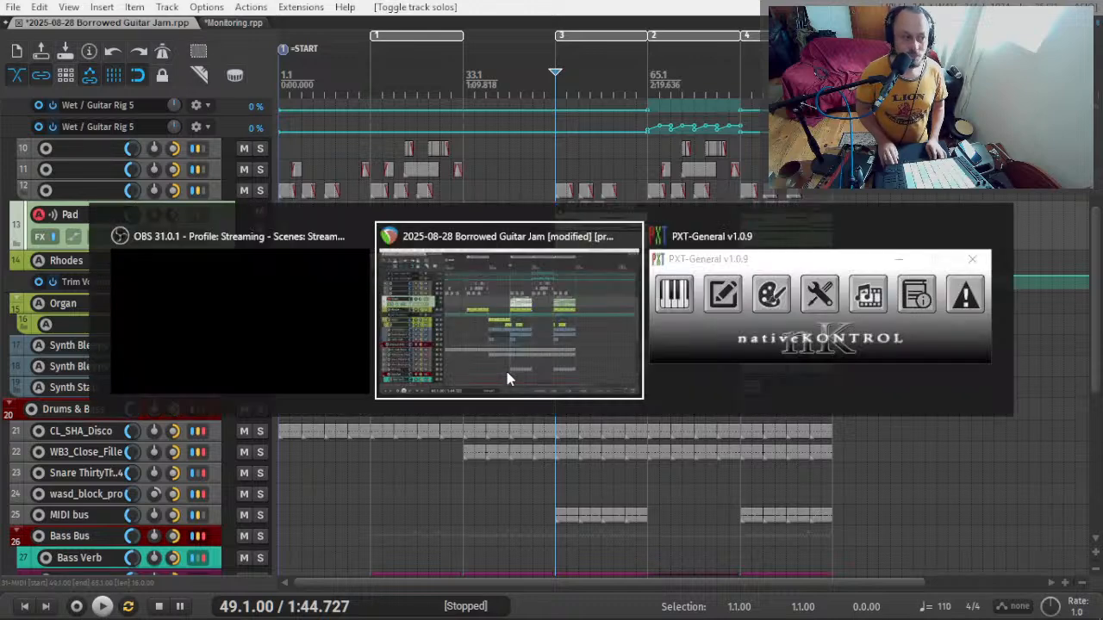
pyautogui.press('Home')
pyautogui.hotkey('ctrl', 's')
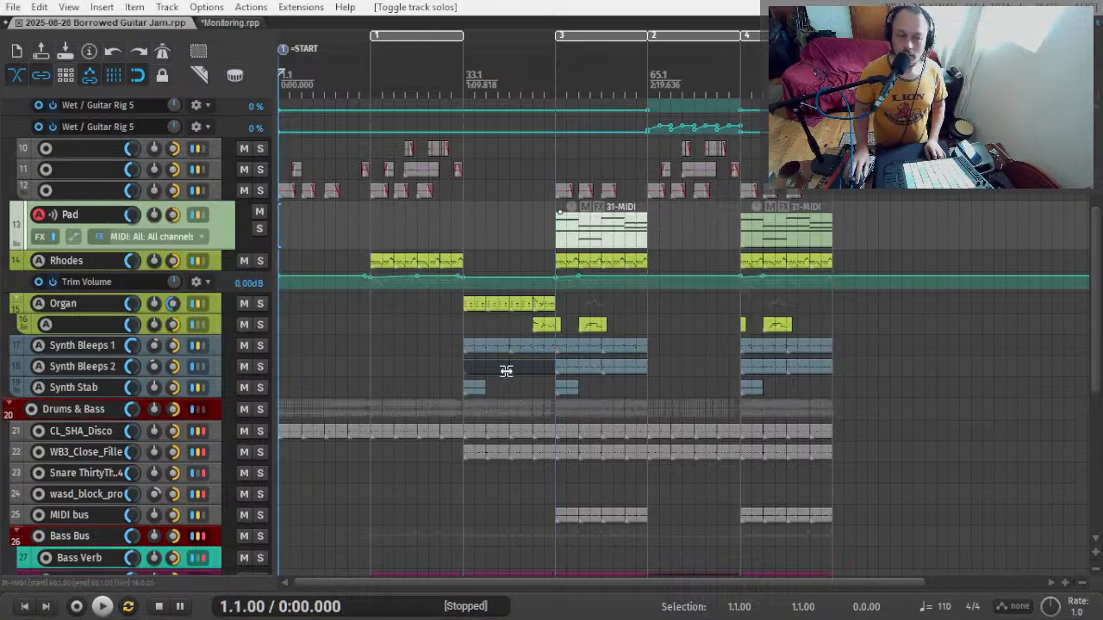
pyautogui.scroll(2, 120, 410)
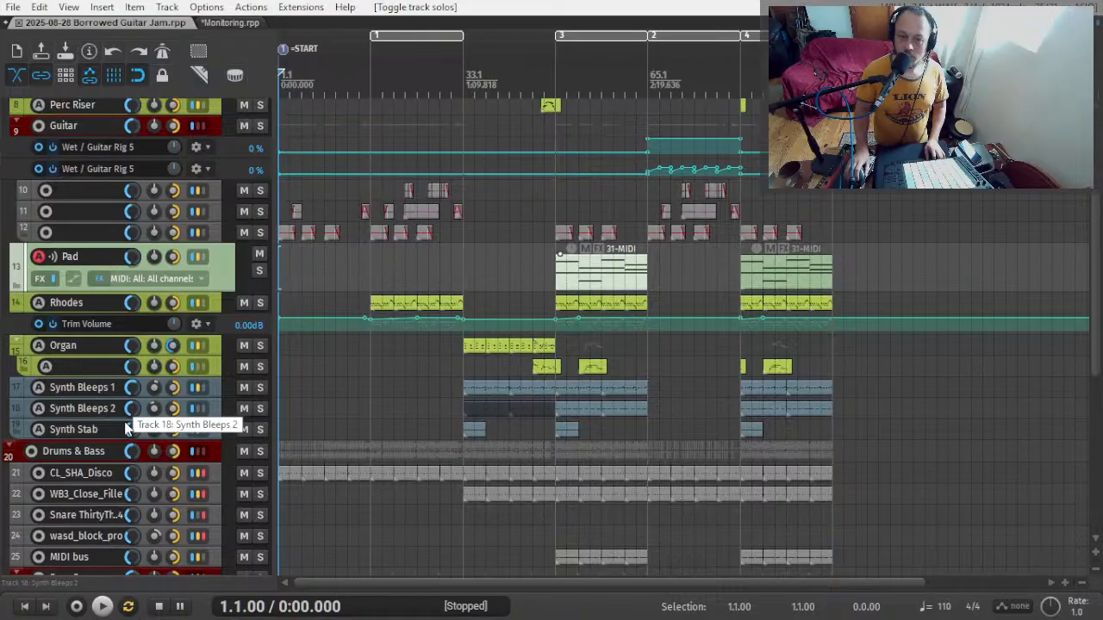
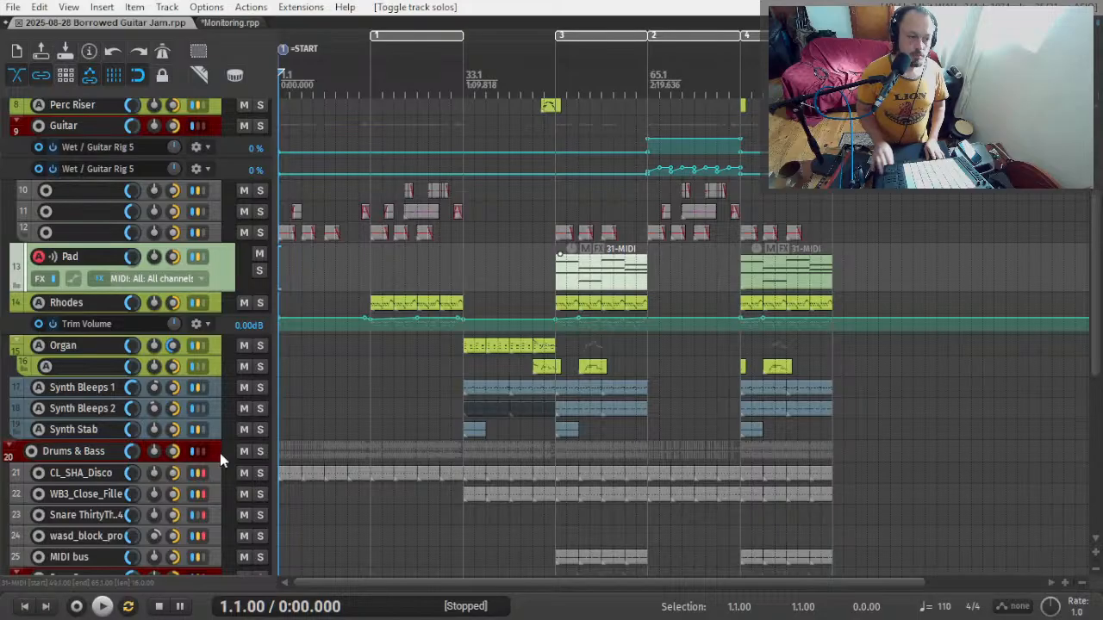
# - Play the mix from the start, select the LABS Drums track, and open its effects chain in the FX router
pyautogui.press('space')
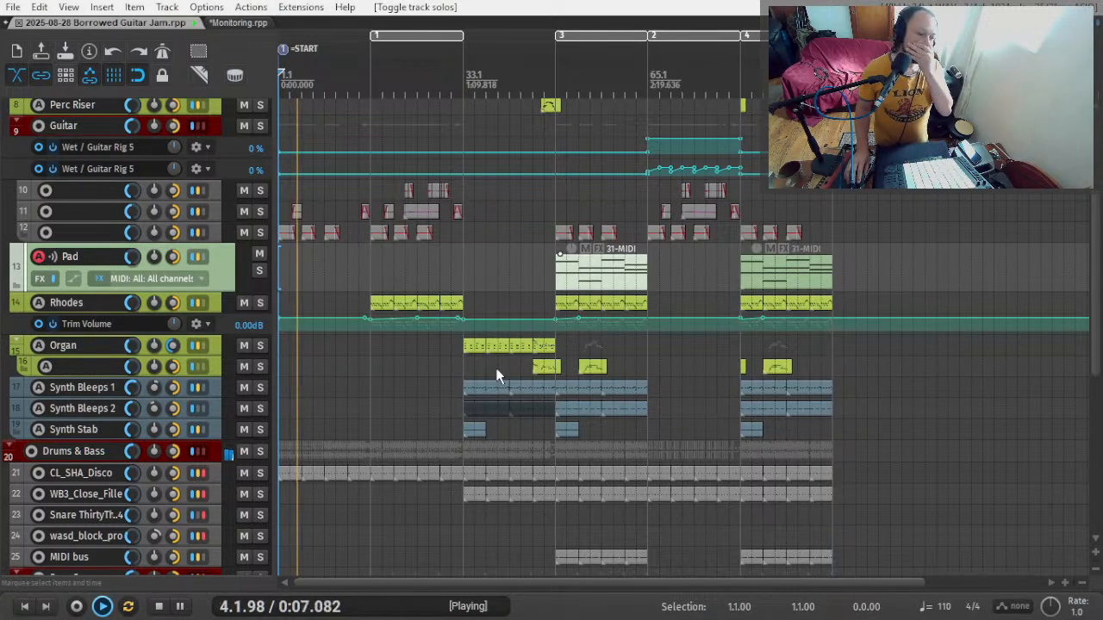
pyautogui.scroll(-1, 117, 364)
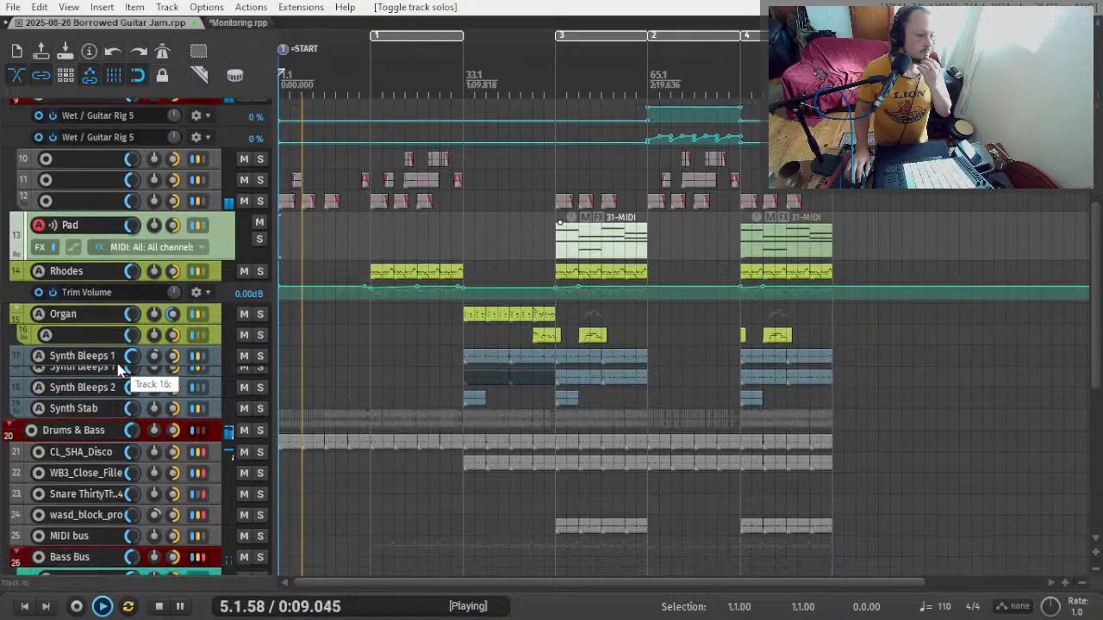
pyautogui.scroll(-9, 117, 363)
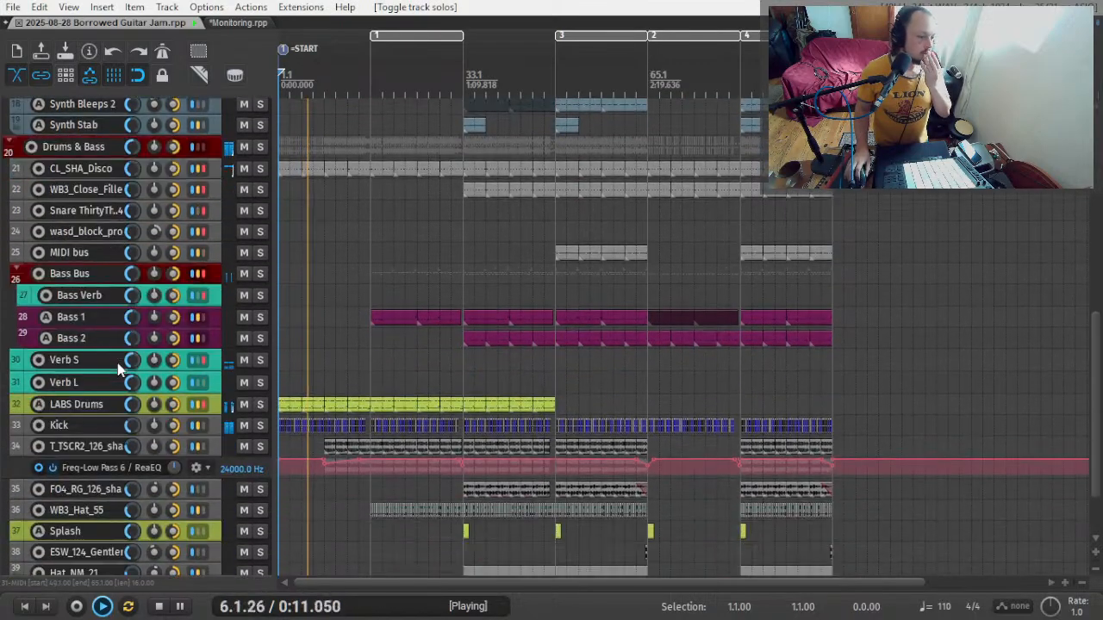
pyautogui.scroll(-1, 117, 370)
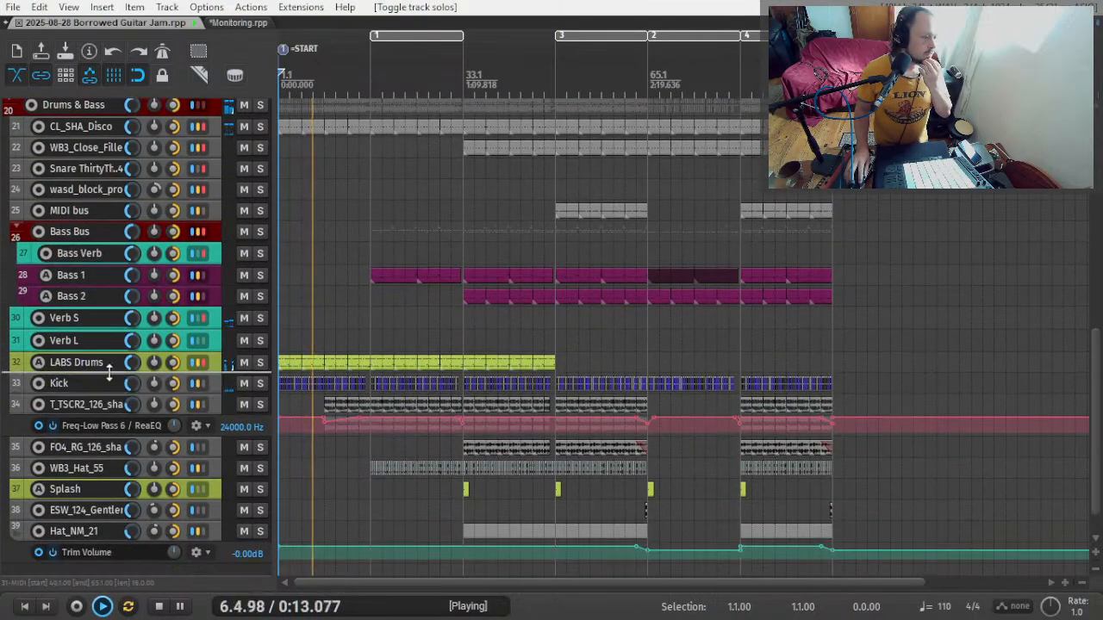
pyautogui.click(97, 365)
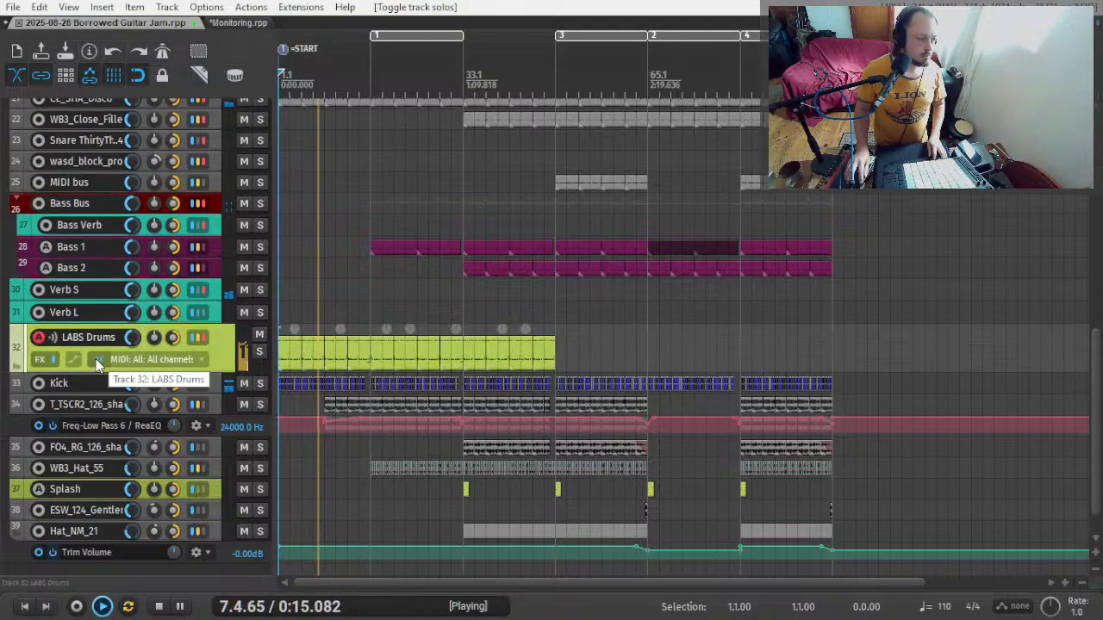
pyautogui.click(98, 362)
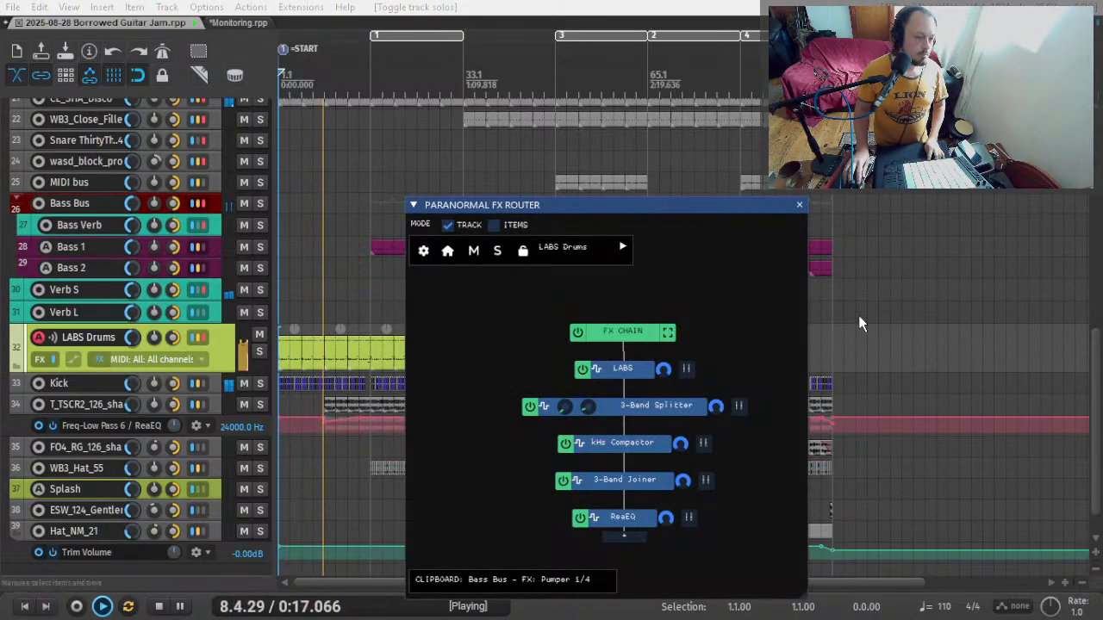
# - Add the airwindows Pressure4 compressor after ReaEQ at the end of the LABS Drums effects chain
pyautogui.click(623, 539)
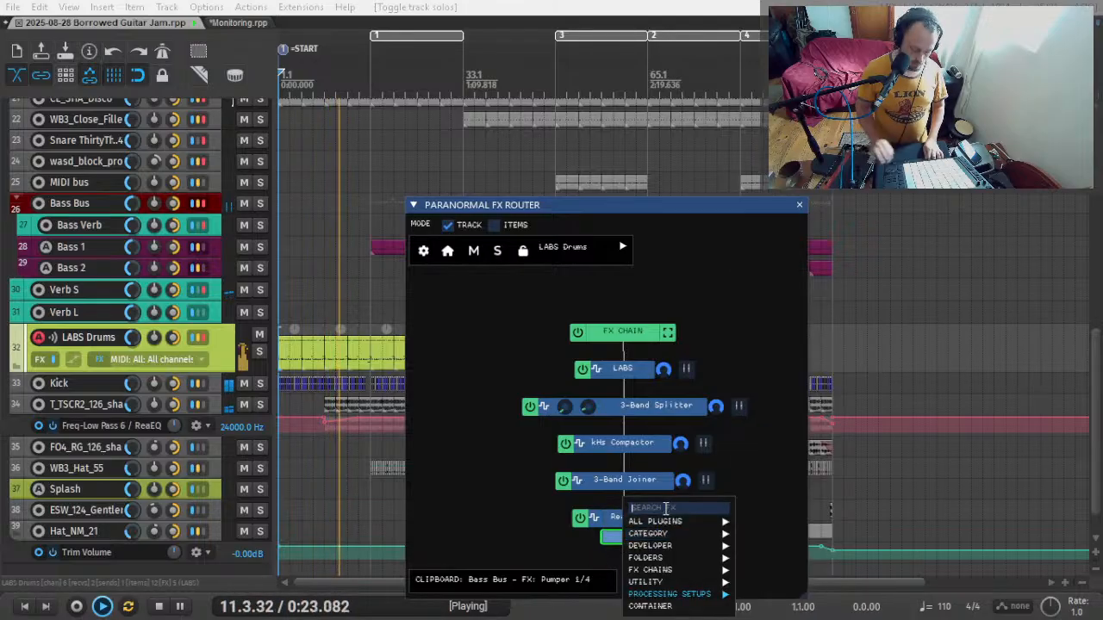
pyautogui.write('press')
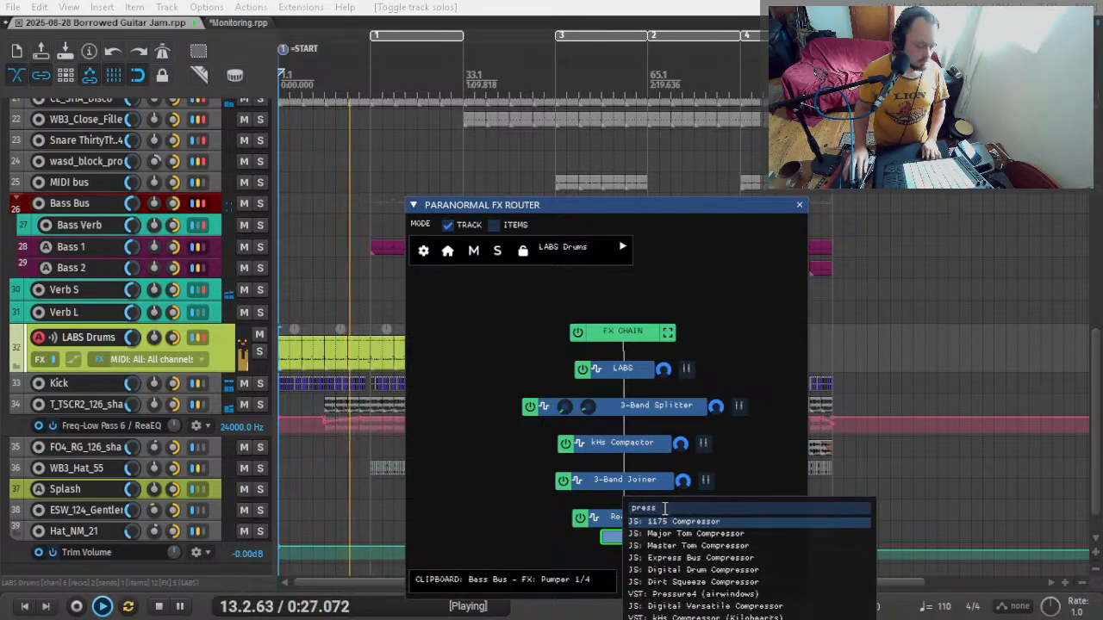
pyautogui.write('ure')
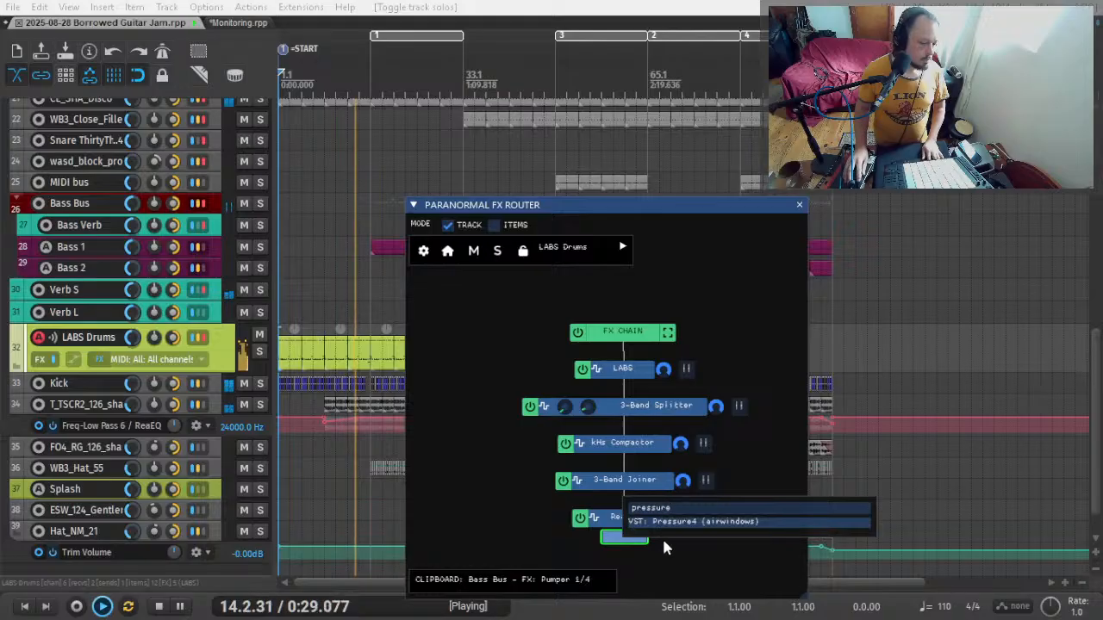
pyautogui.click(667, 521)
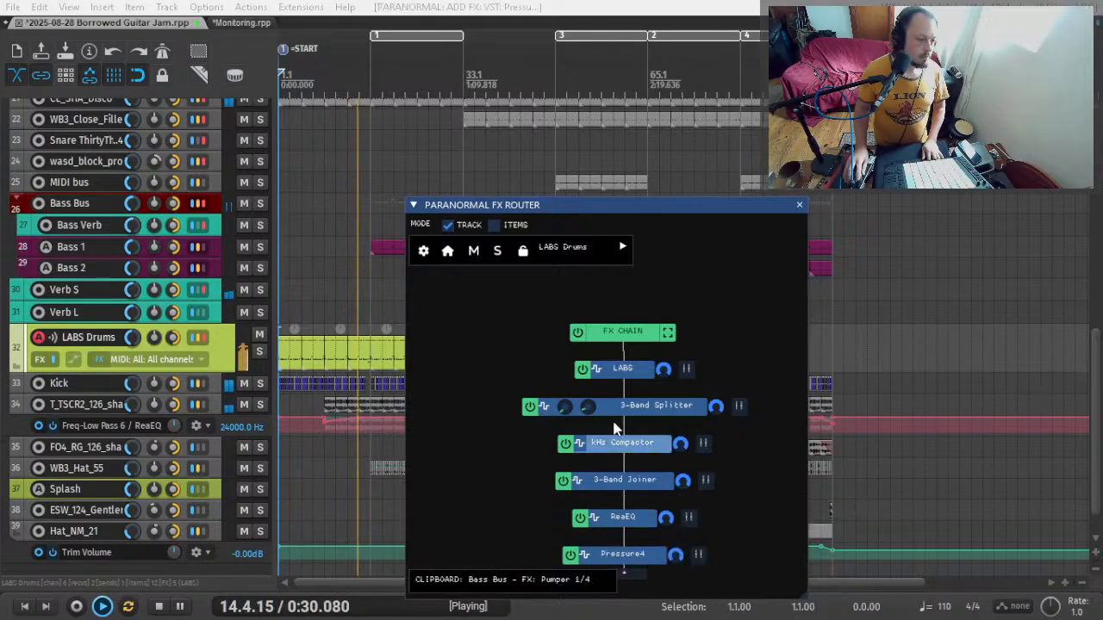
# - Set the LABS Drums Pressure4 compressor to Pressure about 0.756 and Output Gain 0.5 while the mix plays
pyautogui.click(616, 556)
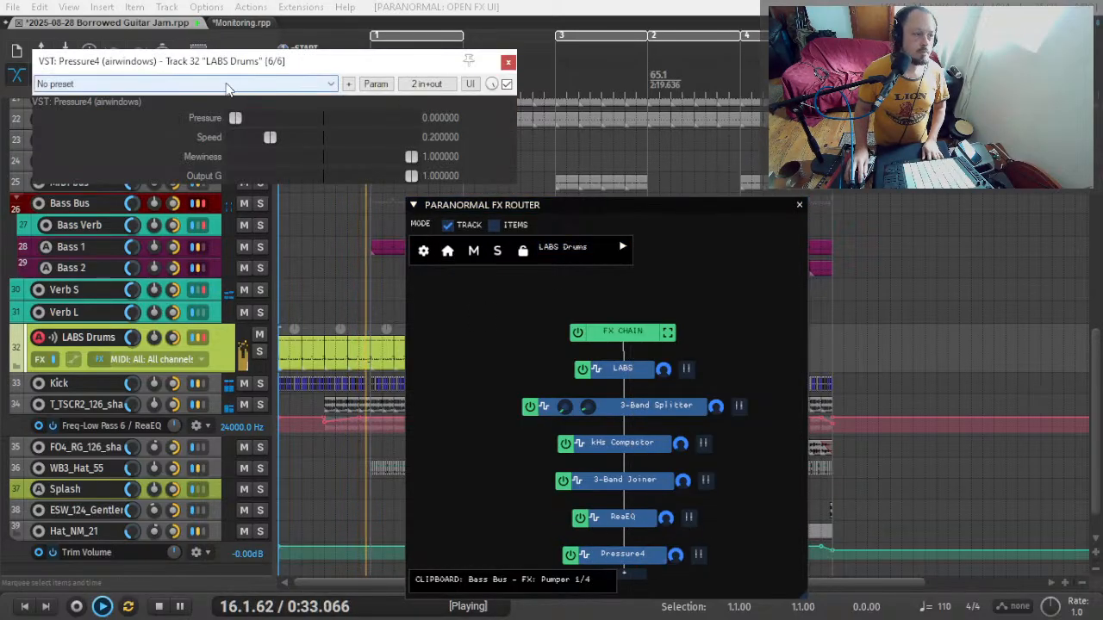
pyautogui.click(263, 119)
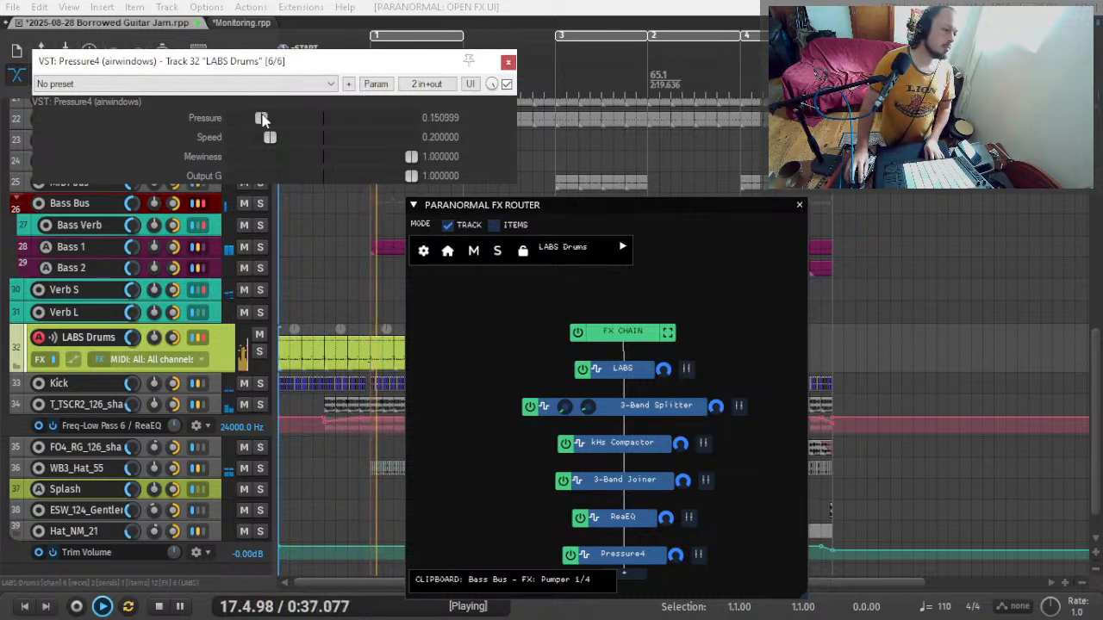
pyautogui.moveTo(411, 176); pyautogui.dragTo(347, 182)
pyautogui.doubleClick(347, 181)
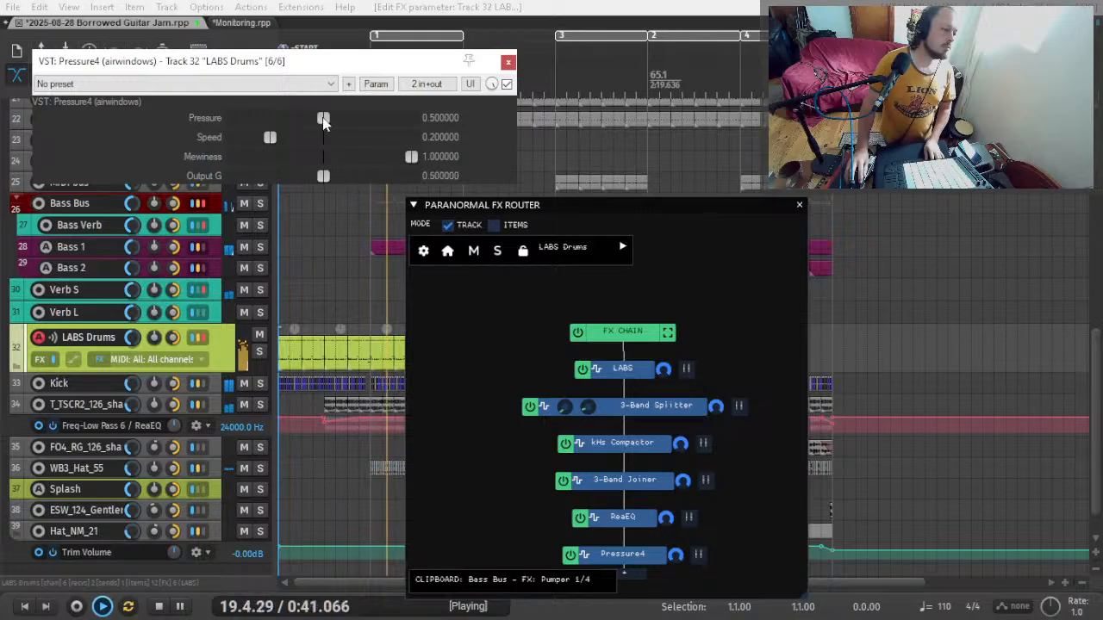
pyautogui.moveTo(324, 119); pyautogui.dragTo(367, 126)
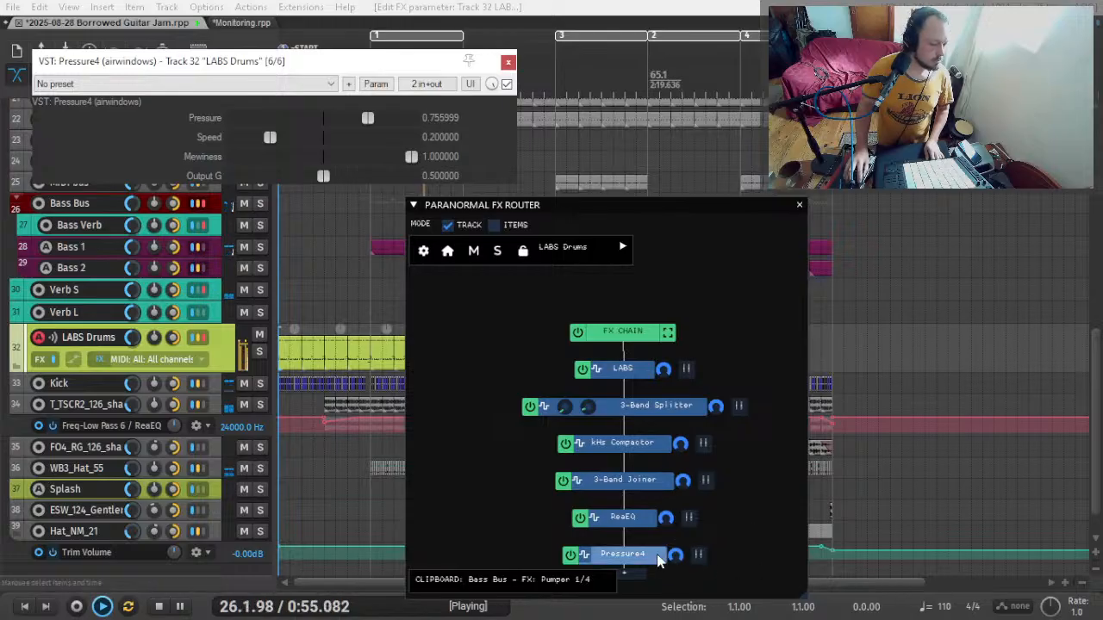
# - Move Pressure4 up the LABS Drums effects chain so it sits directly between LABS and the 3-Band Splitter
pyautogui.moveTo(642, 558); pyautogui.dragTo(645, 456)
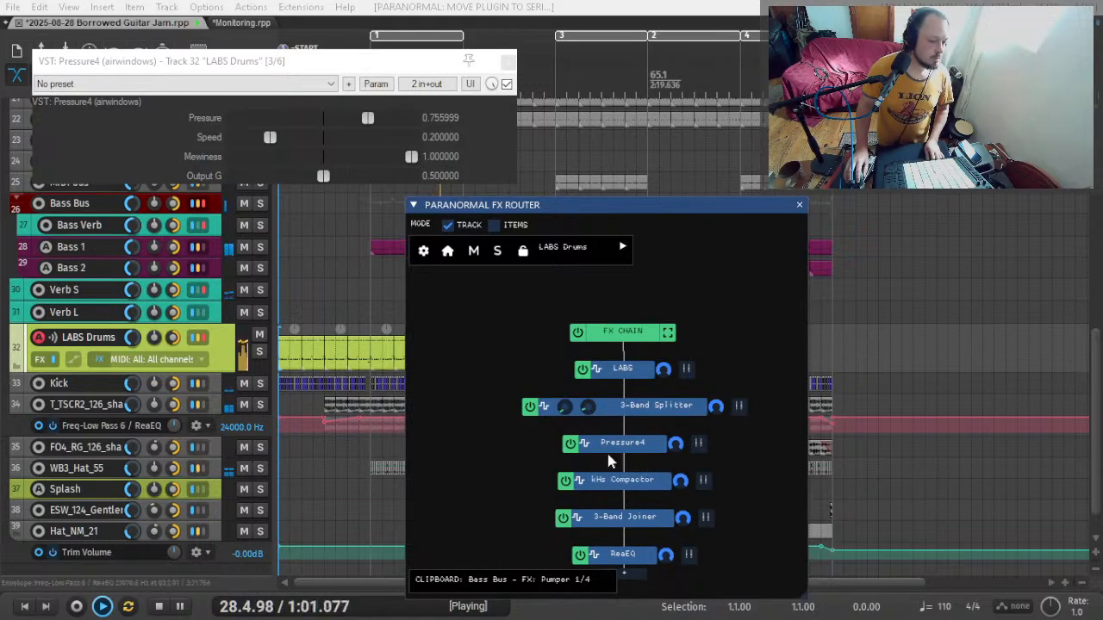
pyautogui.moveTo(626, 454); pyautogui.dragTo(635, 383)
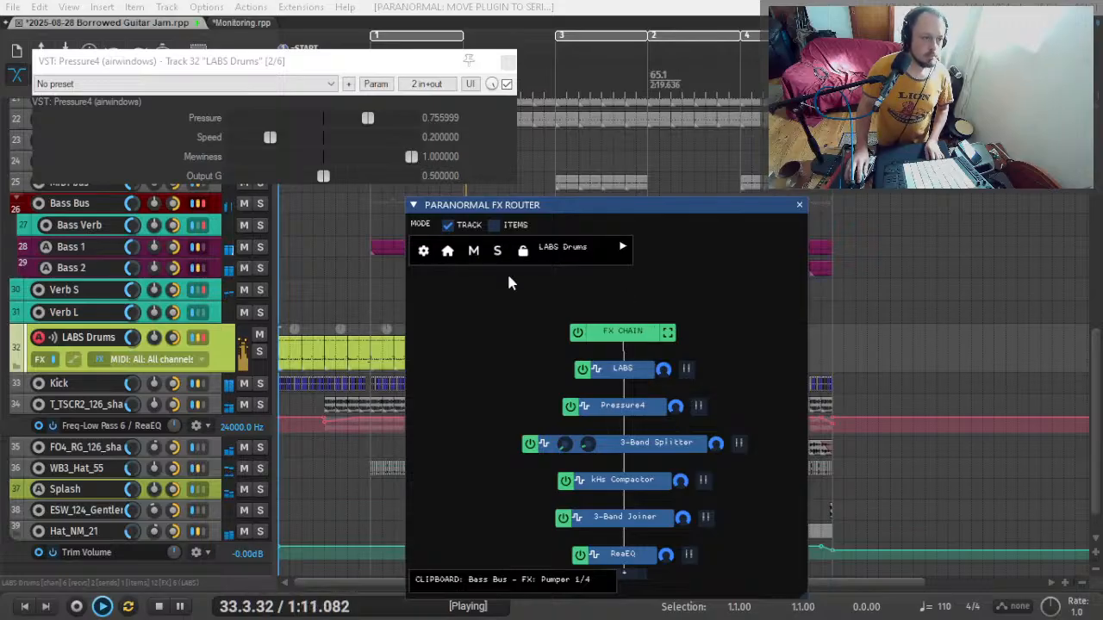
# - Bypass Pressure4 on LABS Drums, and close the FX router and the compressor's window
pyautogui.click(507, 84)
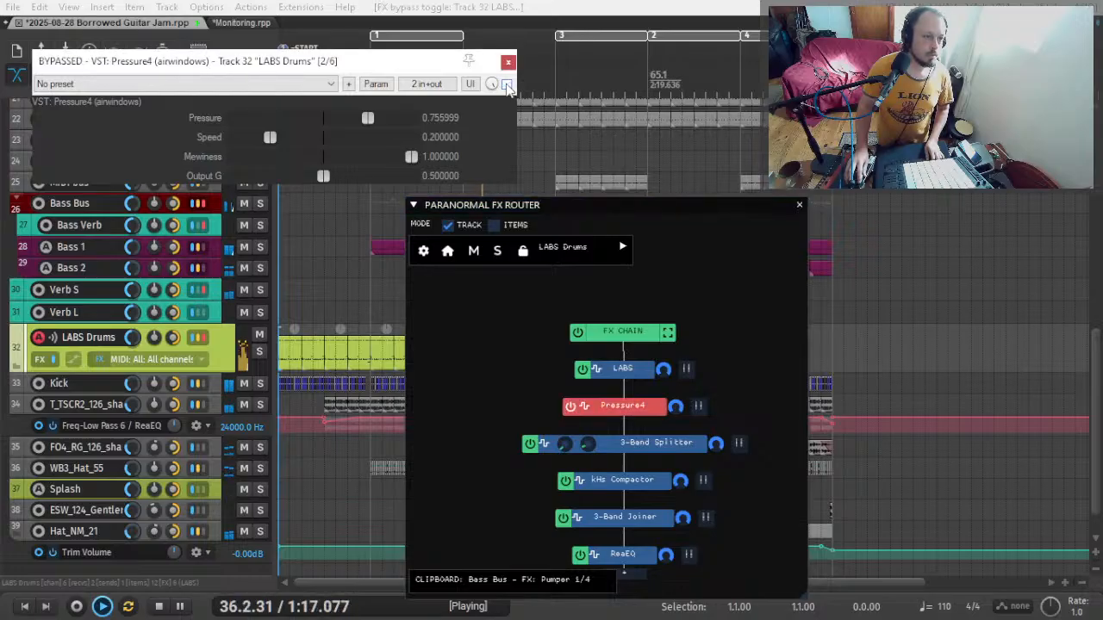
pyautogui.click(507, 69)
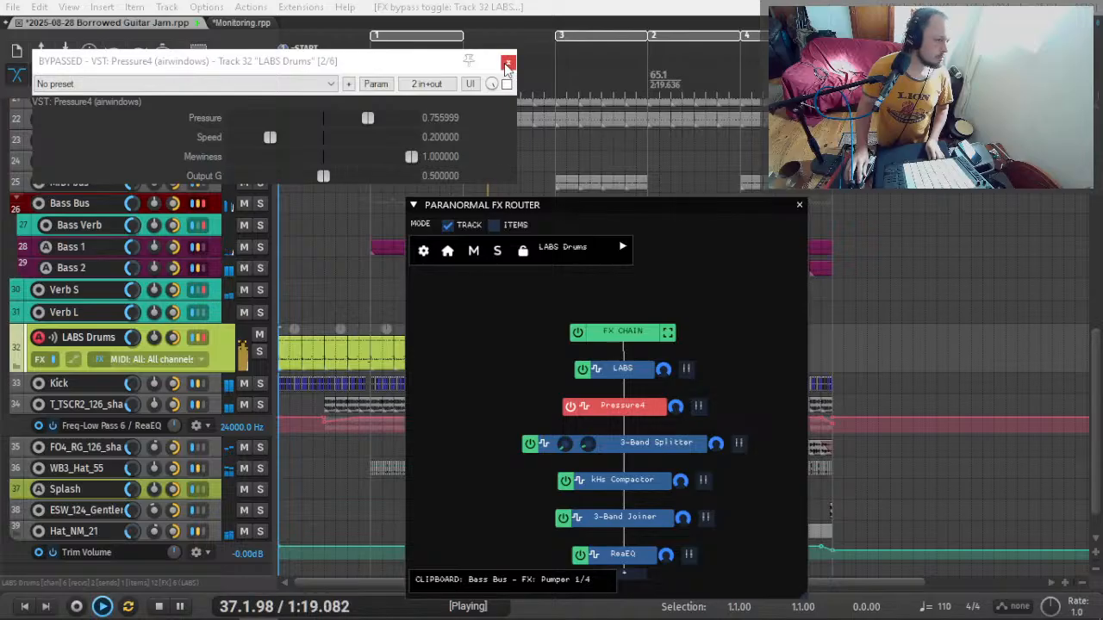
pyautogui.click(772, 374)
pyautogui.press('Escape')
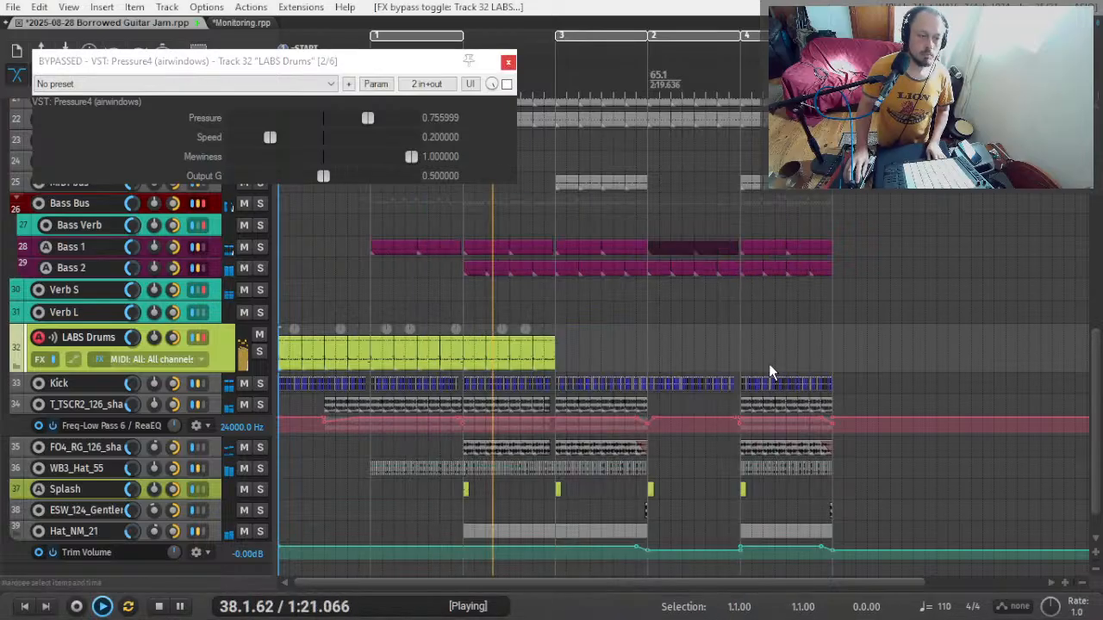
pyautogui.click(506, 59)
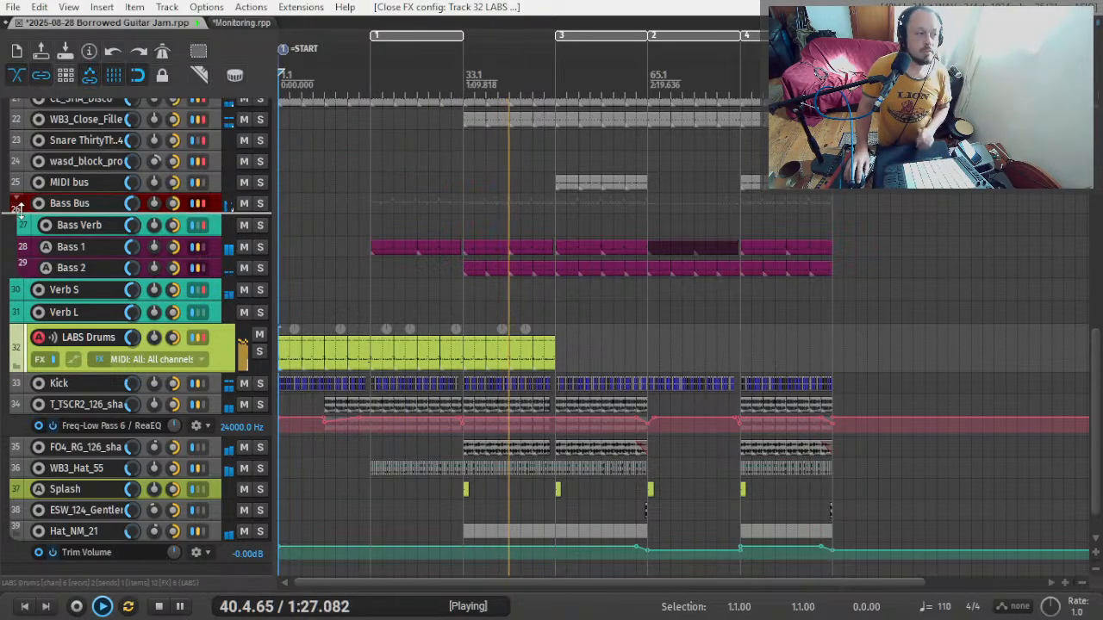
# - Look through the arrangement from the drum tracks up to the REFERENCE track and back down while the mix plays
pyautogui.scroll(2, 72, 272)
pyautogui.scroll(3, 74, 277)
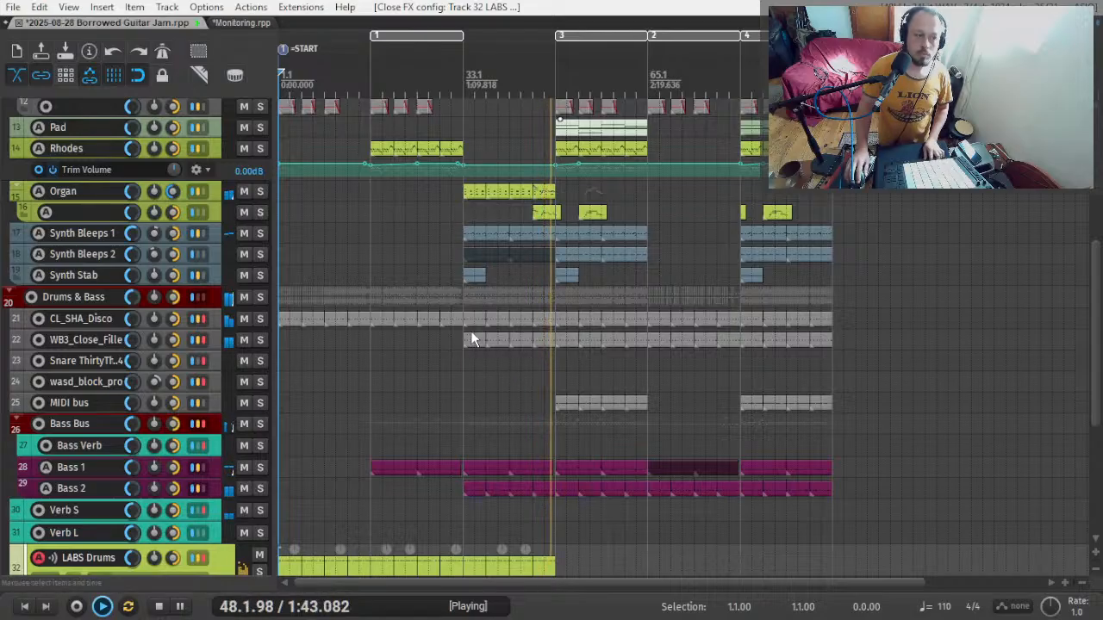
pyautogui.scroll(2, 49, 286)
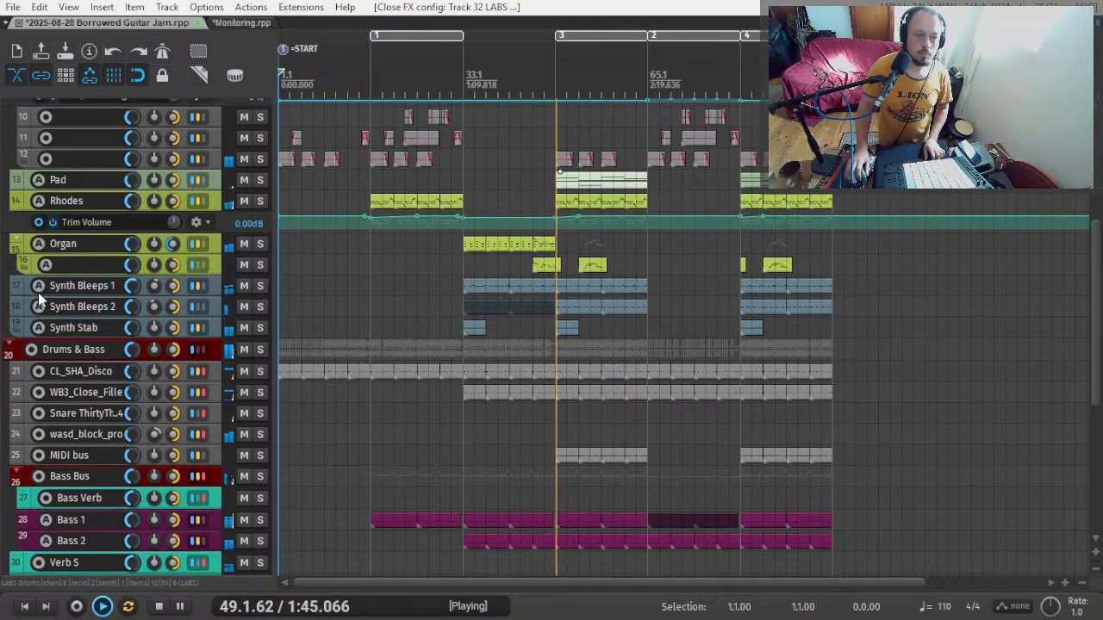
pyautogui.scroll(6, 38, 292)
pyautogui.scroll(4, 33, 305)
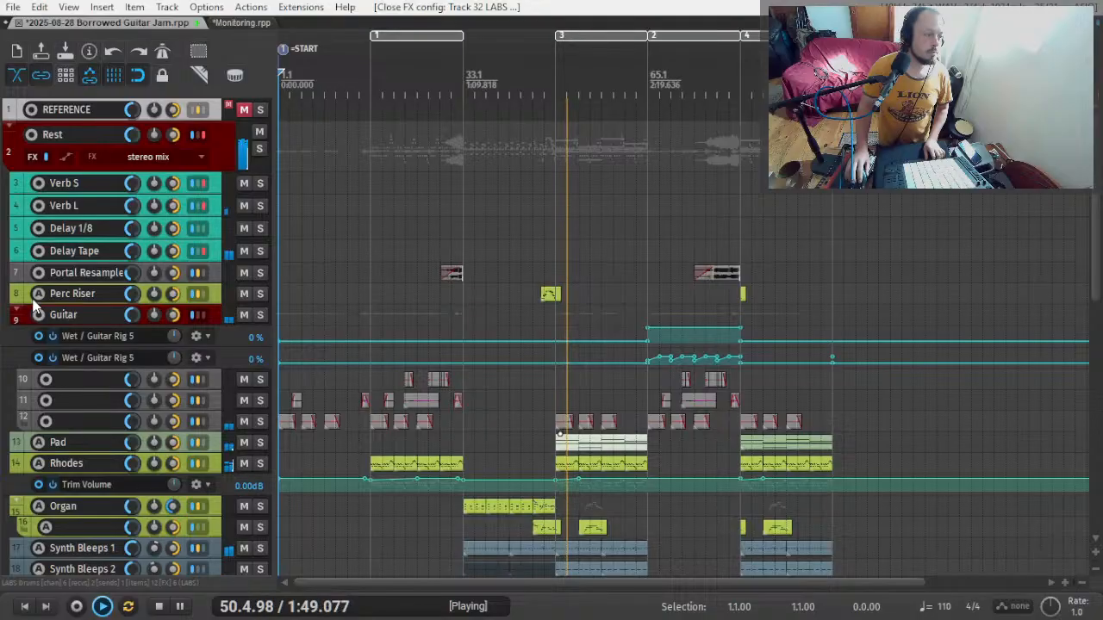
pyautogui.scroll(-2, 34, 306)
pyautogui.scroll(-8, 32, 308)
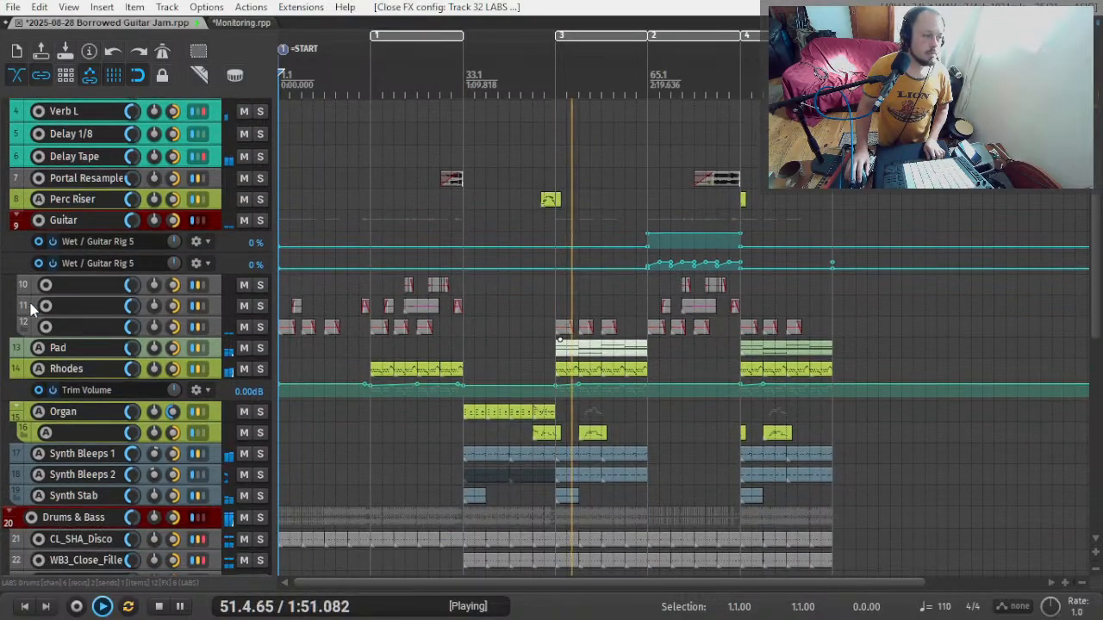
pyautogui.scroll(-8, 33, 311)
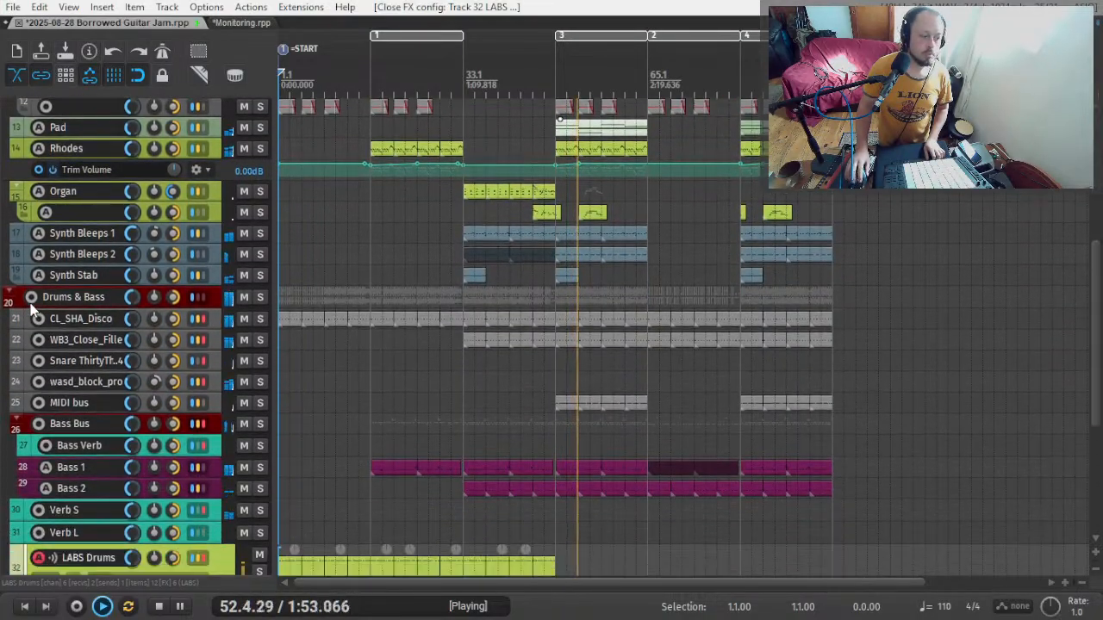
pyautogui.scroll(-1, 33, 309)
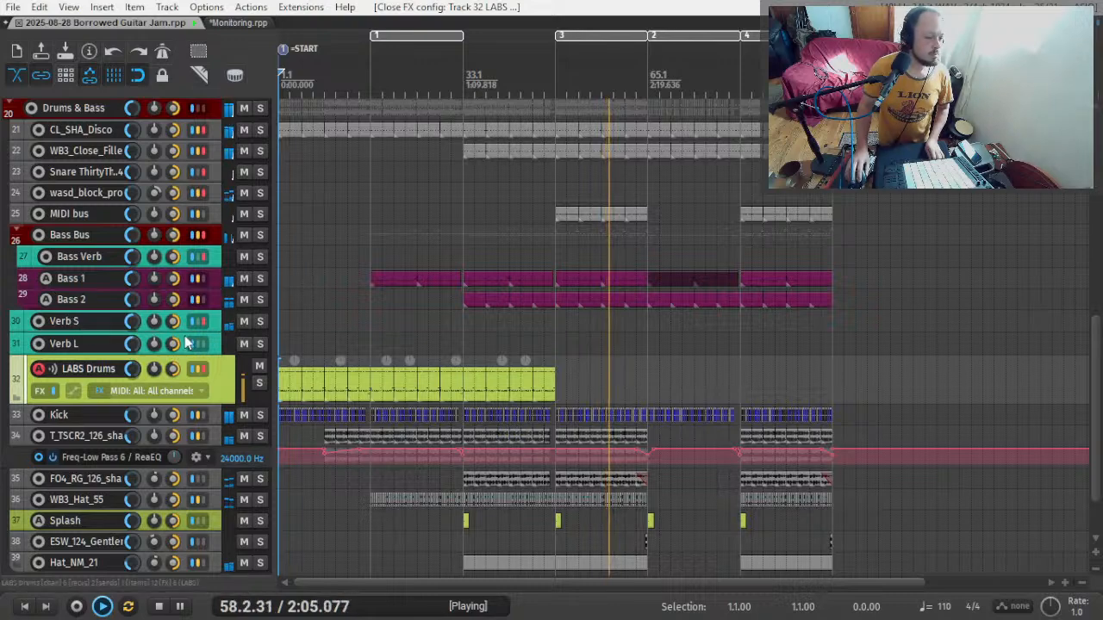
pyautogui.scroll(5, 125, 370)
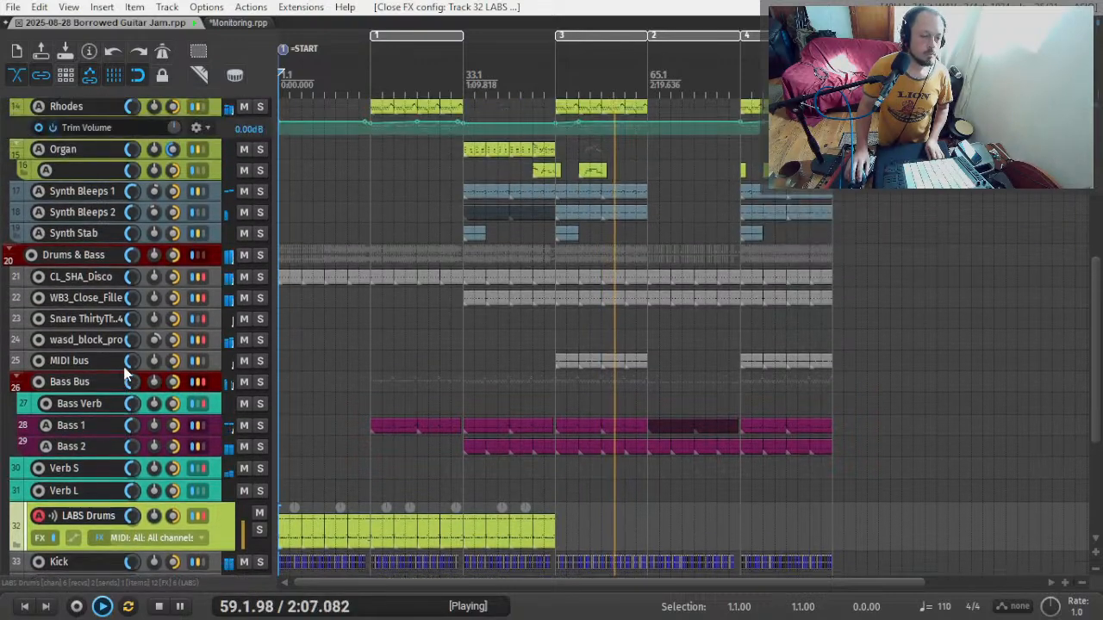
pyautogui.scroll(5, 125, 371)
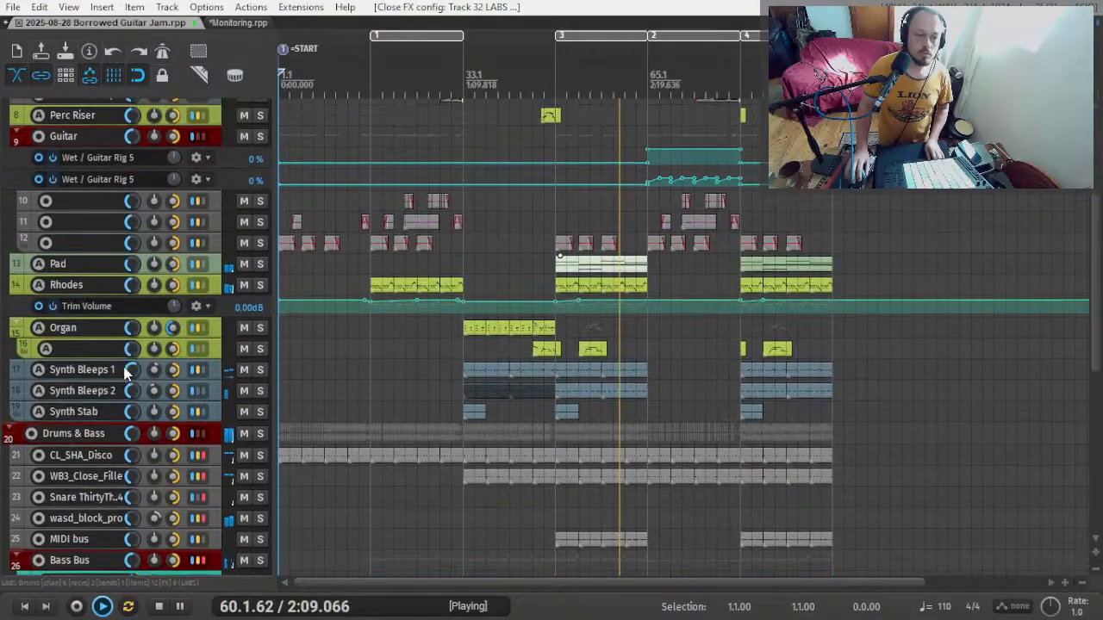
pyautogui.hotkey('alt', 'Tab')
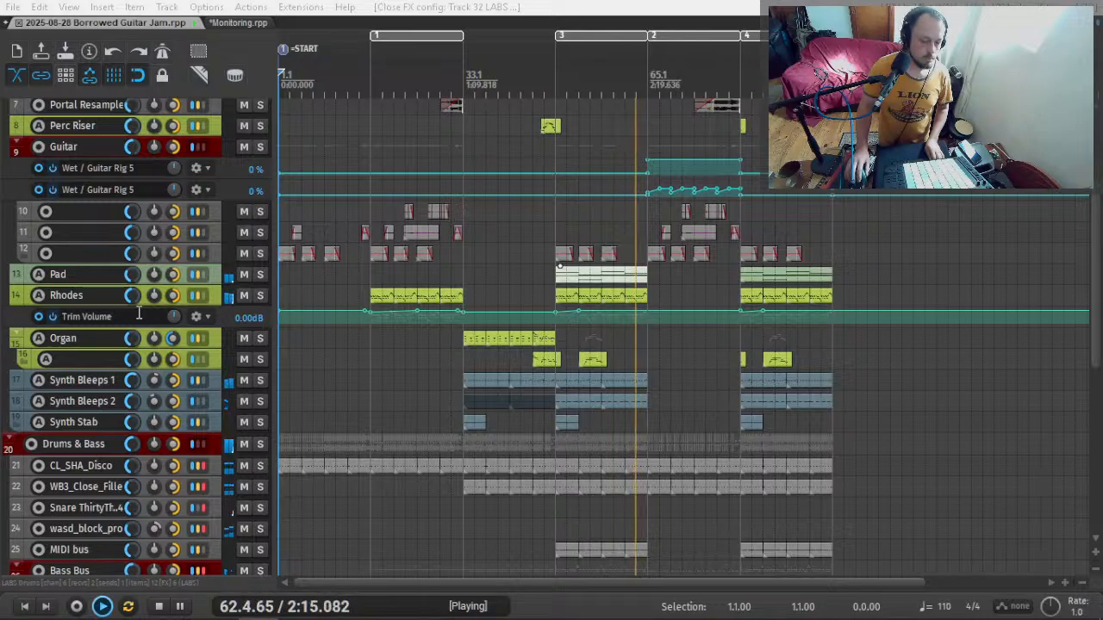
pyautogui.click(138, 315)
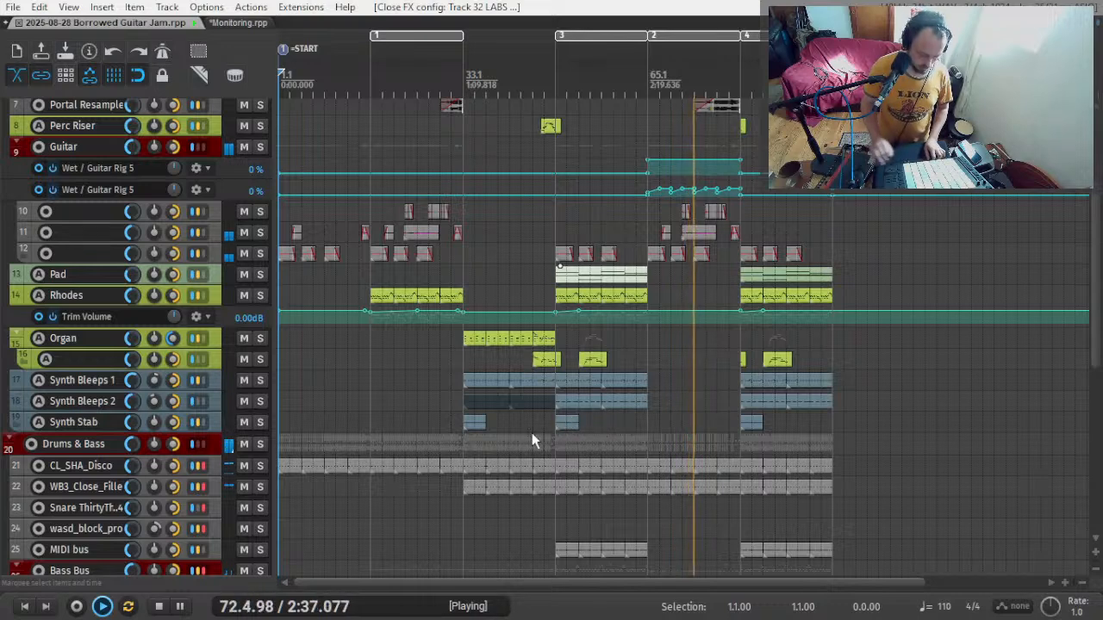
pyautogui.hotkey('shift', '/')
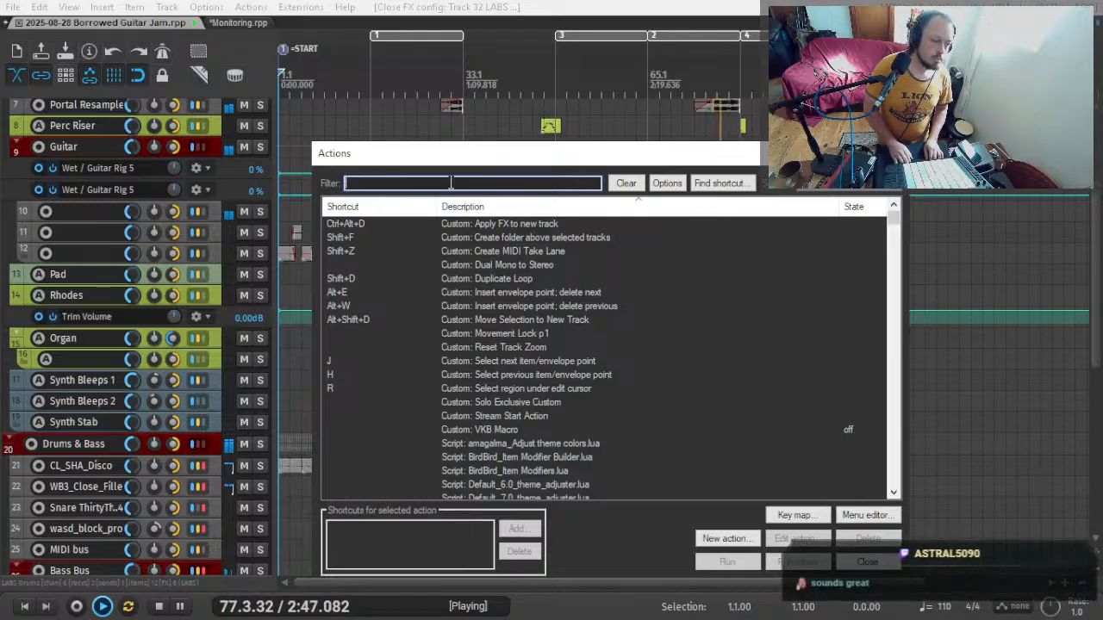
pyautogui.press('Escape')
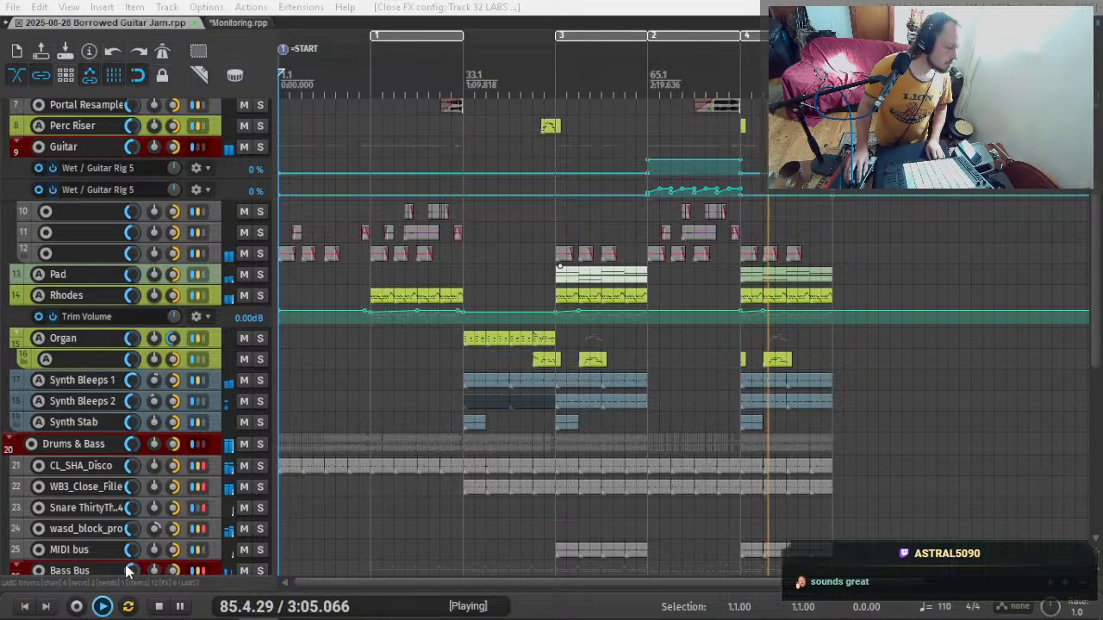
pyautogui.hotkey('alt', 'Tab')
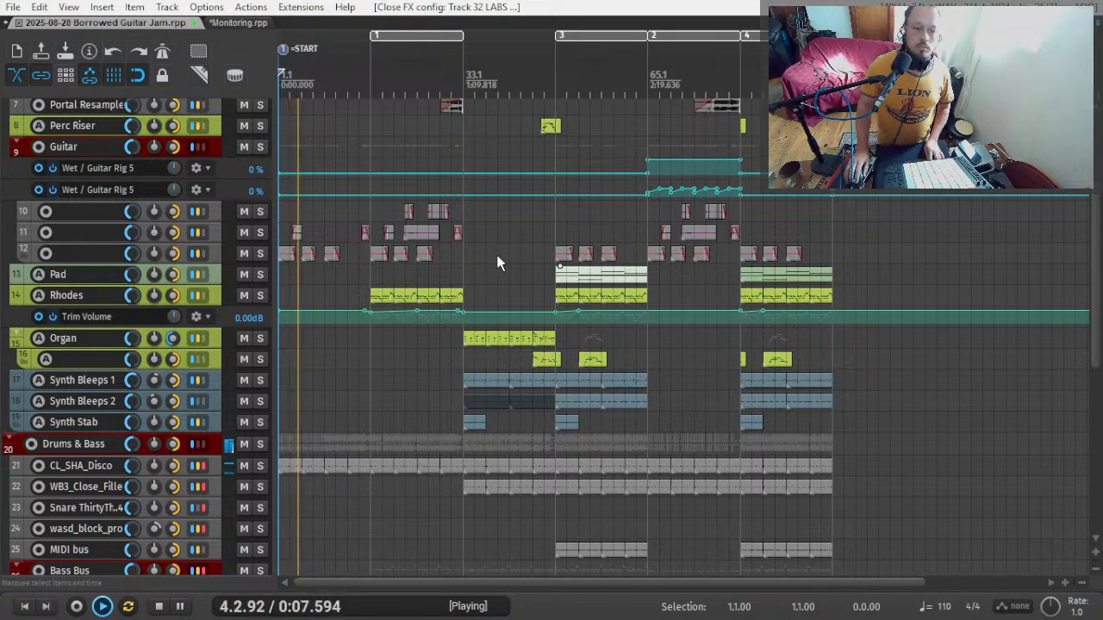
pyautogui.press('space')
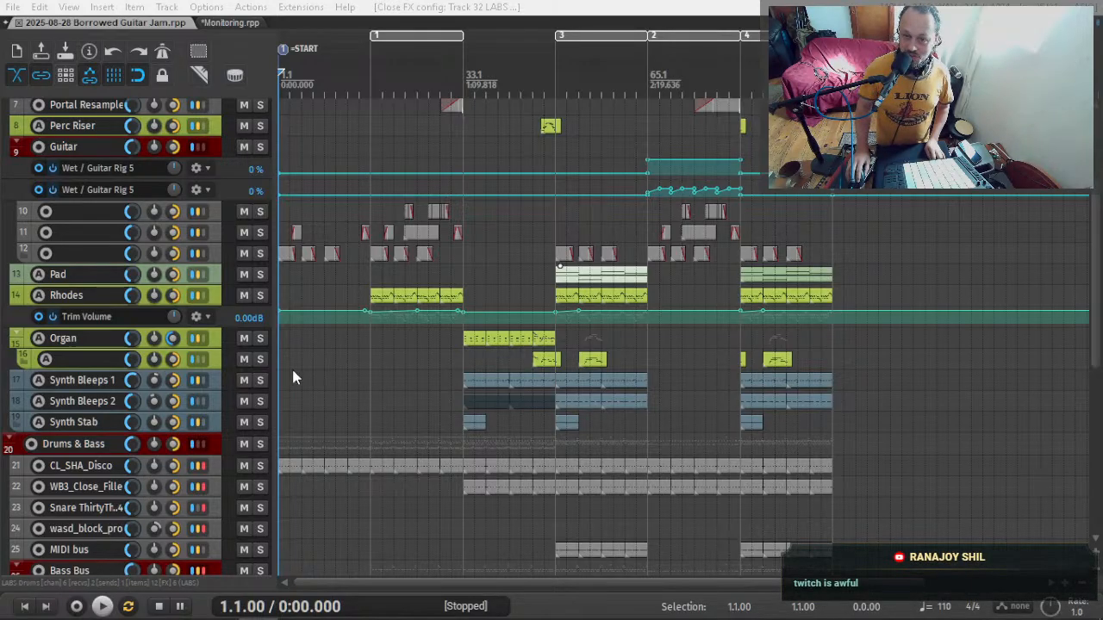
pyautogui.hotkey('alt', 'Tab')
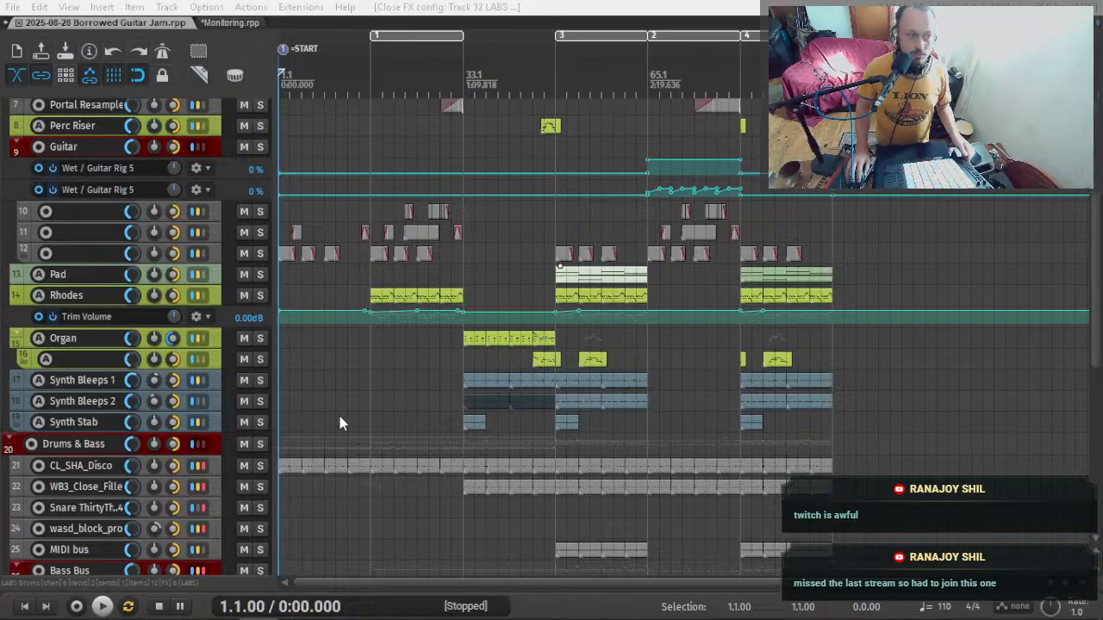
pyautogui.moveTo(262, 619)
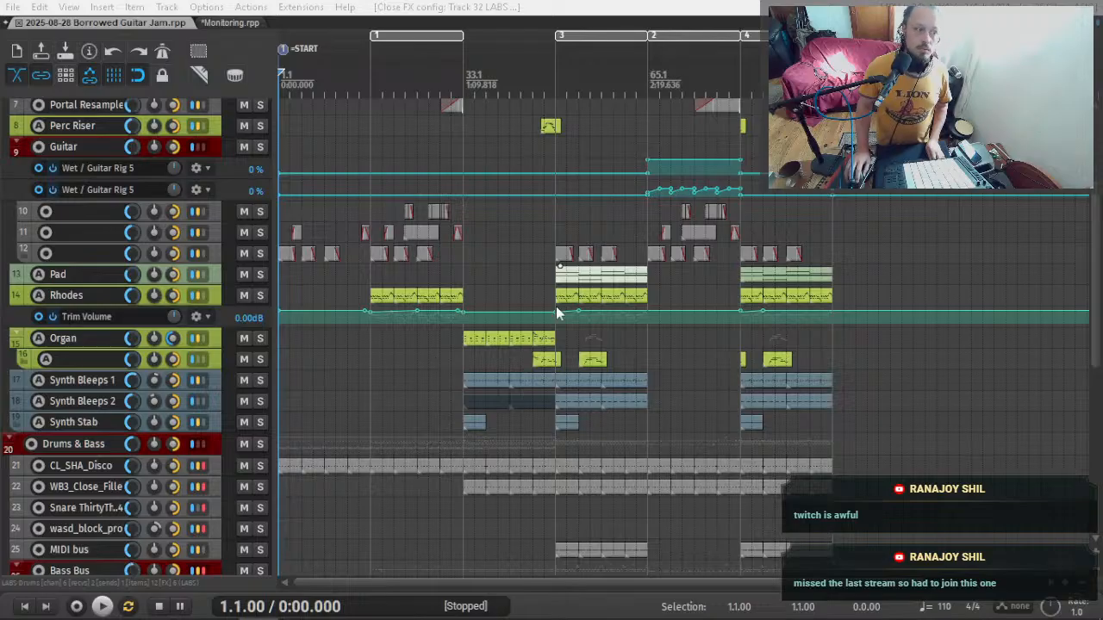
# - Start playback of the song and jump to the beginning of region 3 at bar 49
pyautogui.press('space')
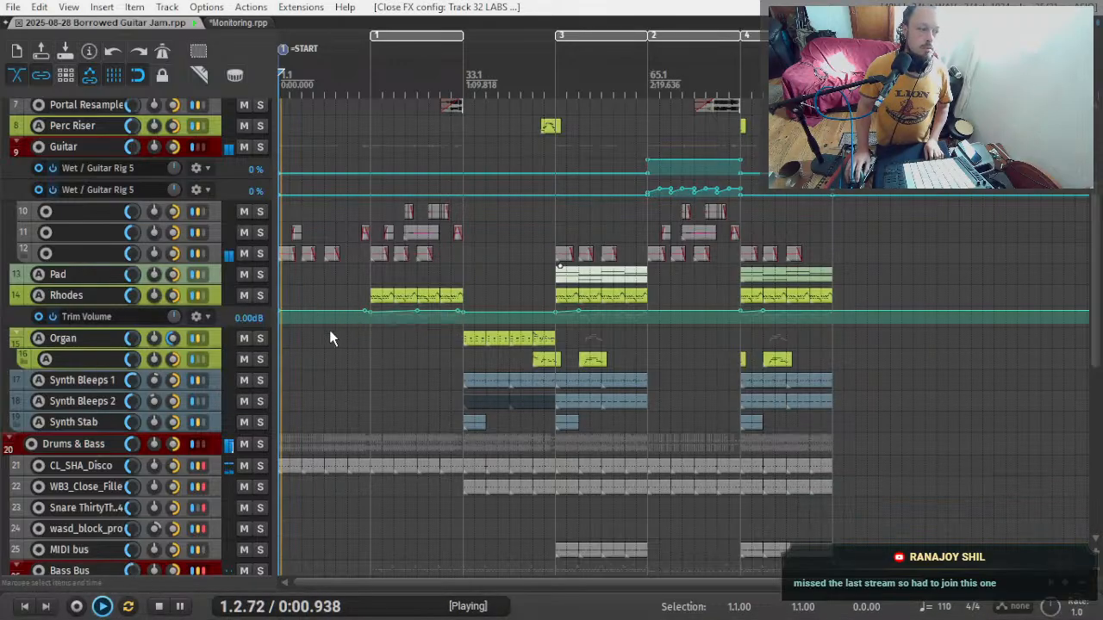
pyautogui.scroll(2, 109, 369)
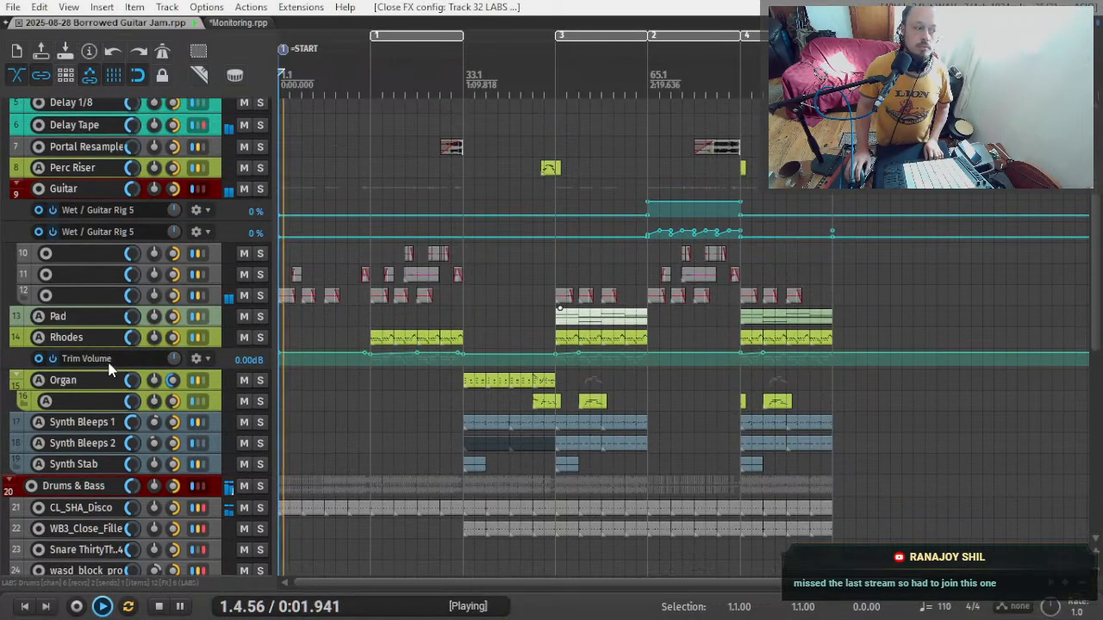
pyautogui.click(558, 259)
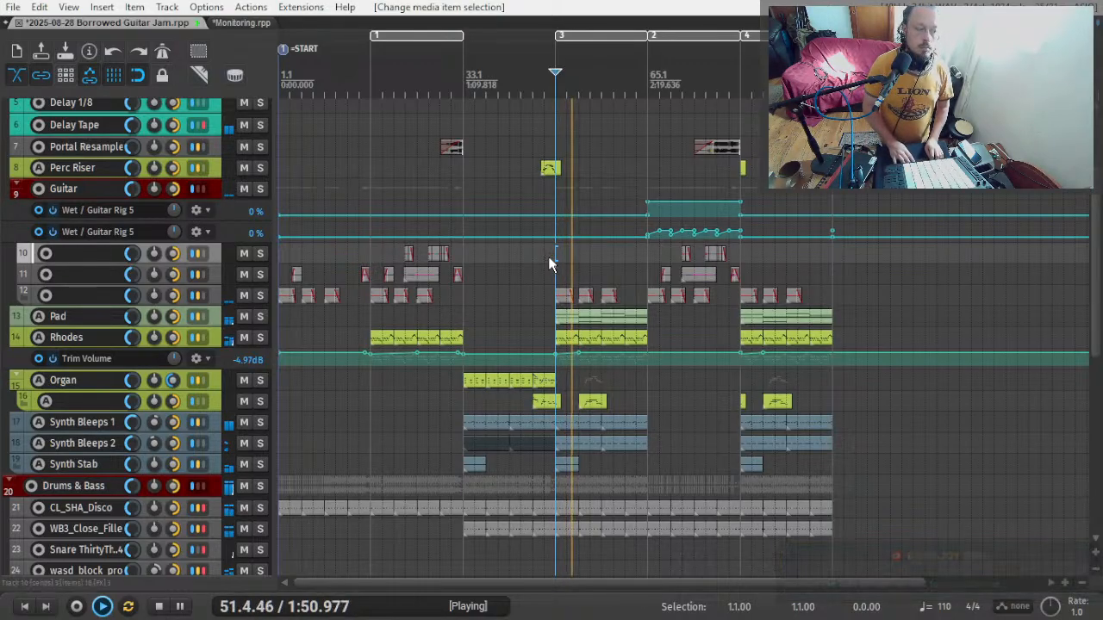
# - In the monitoring FX, listen to the low band through ISOL8 and examine the mix's spectrum in SPAN
pyautogui.hotkey('shift', 'm')
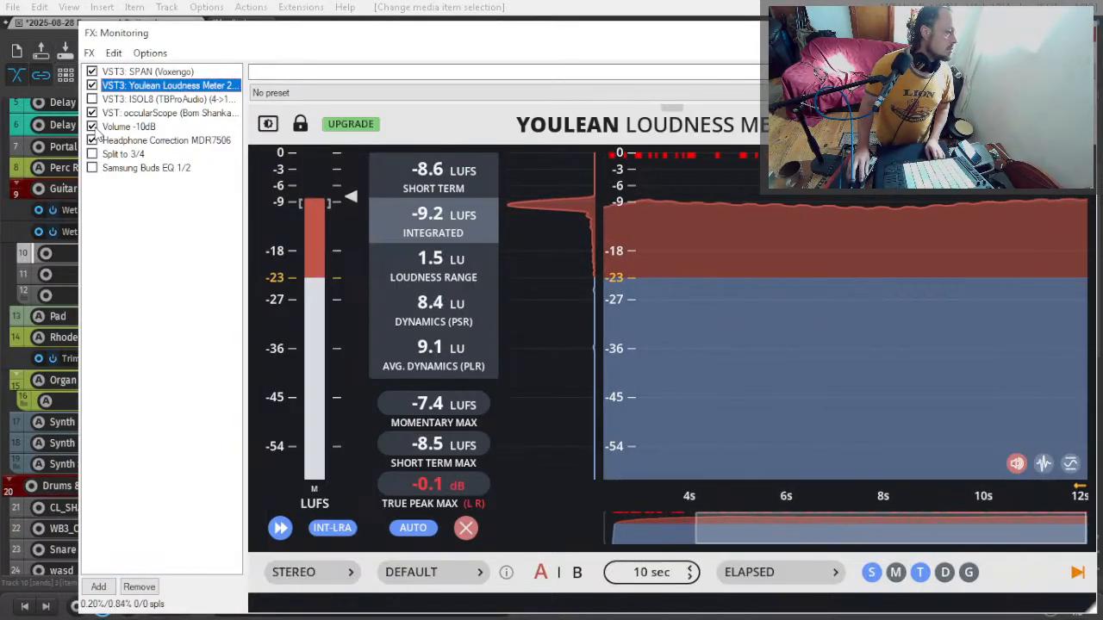
pyautogui.click(92, 99)
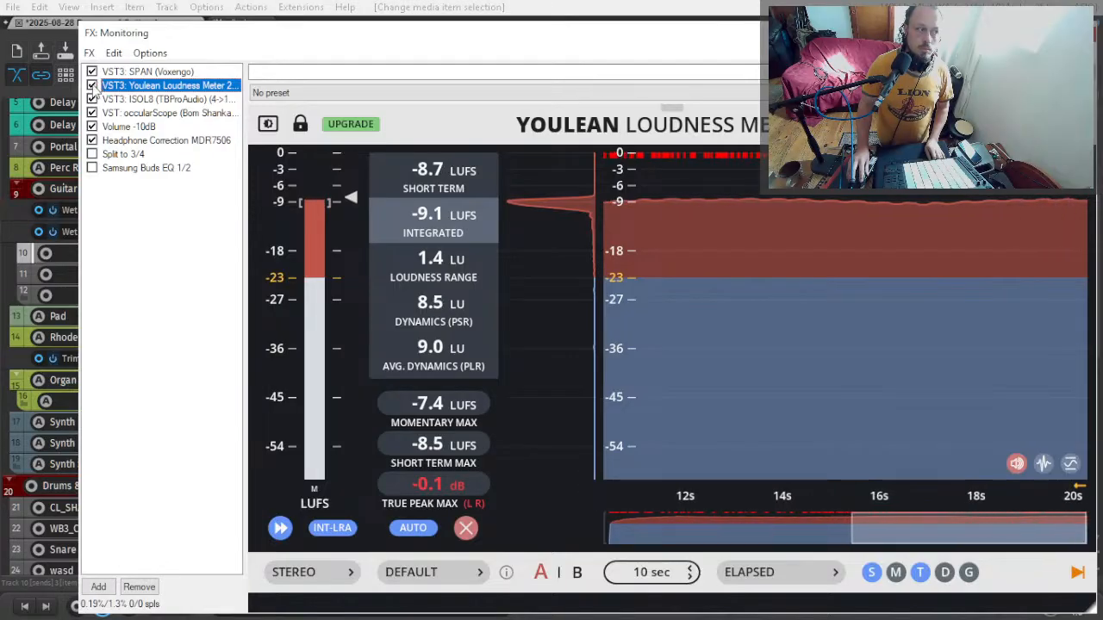
pyautogui.click(93, 85)
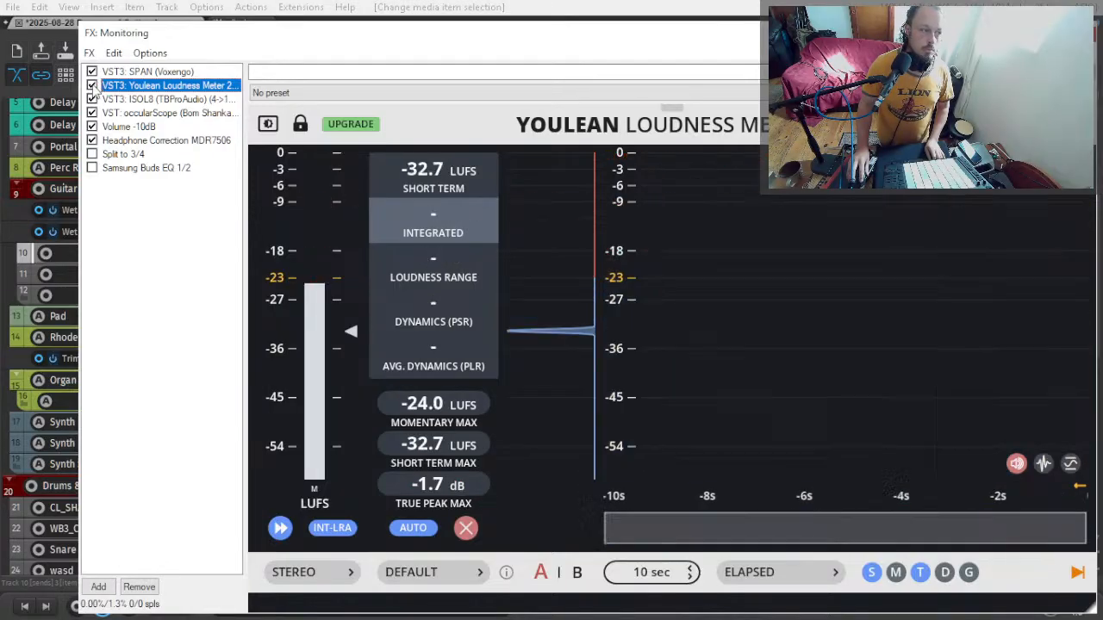
pyautogui.click(89, 99)
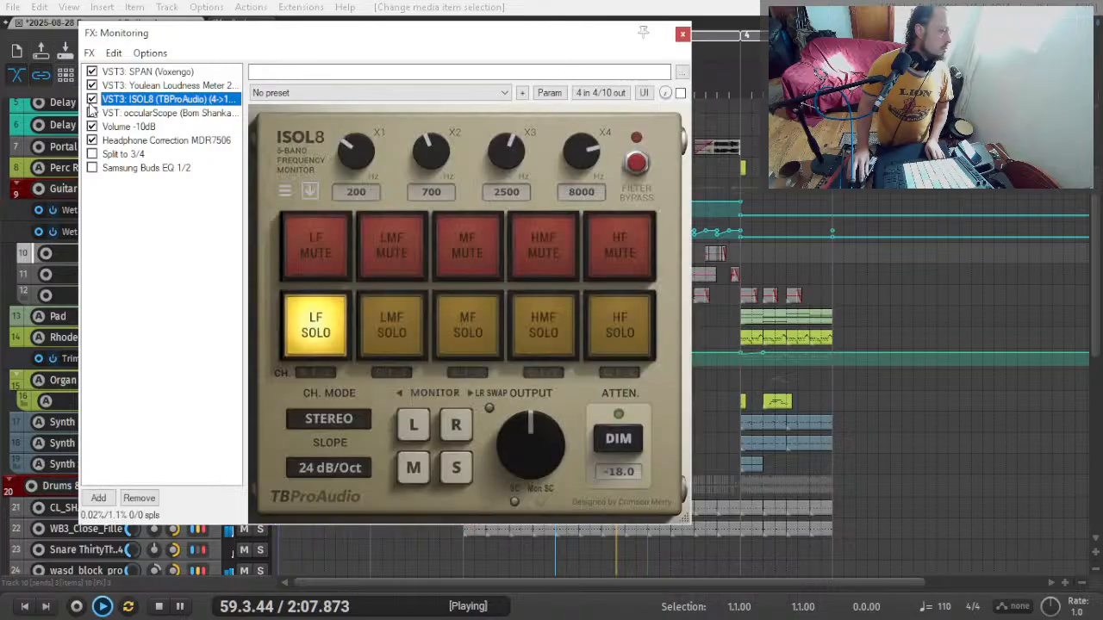
pyautogui.click(157, 74)
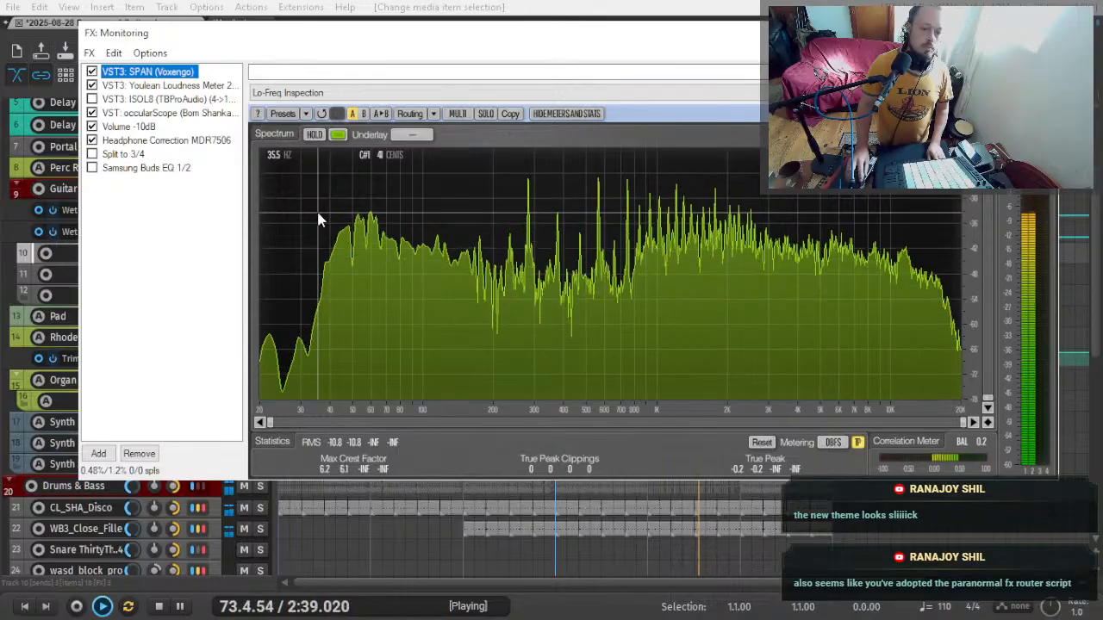
pyautogui.press('Escape')
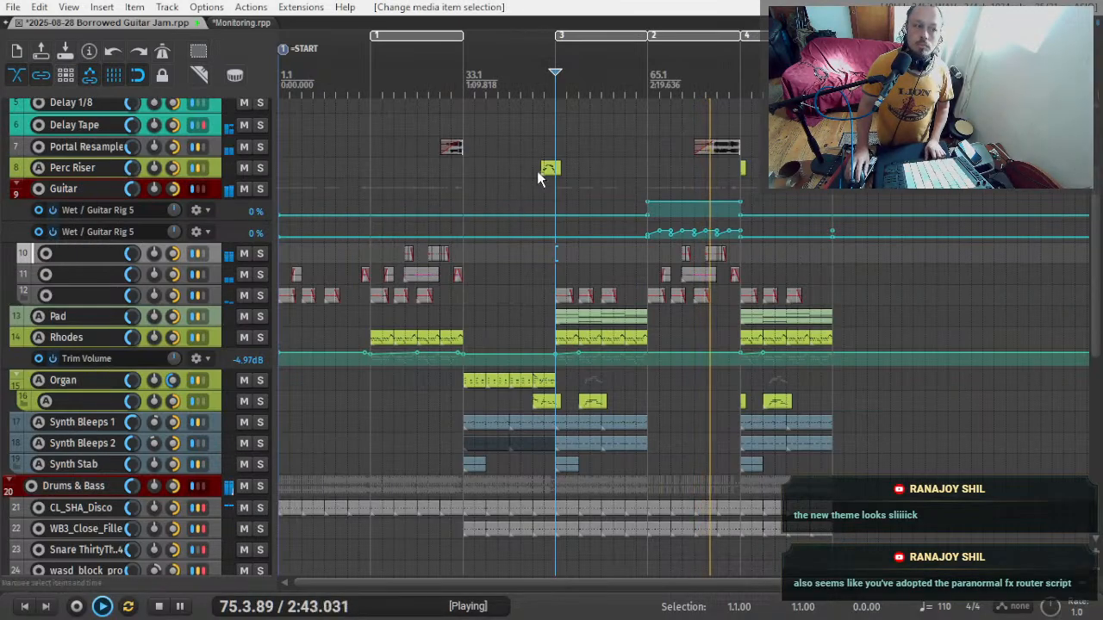
# - Play the song from bar 1 with the LABS Drums track soloed
pyautogui.press('space')
pyautogui.scroll(3, 456, 190)
pyautogui.scroll(-4, 531, 276)
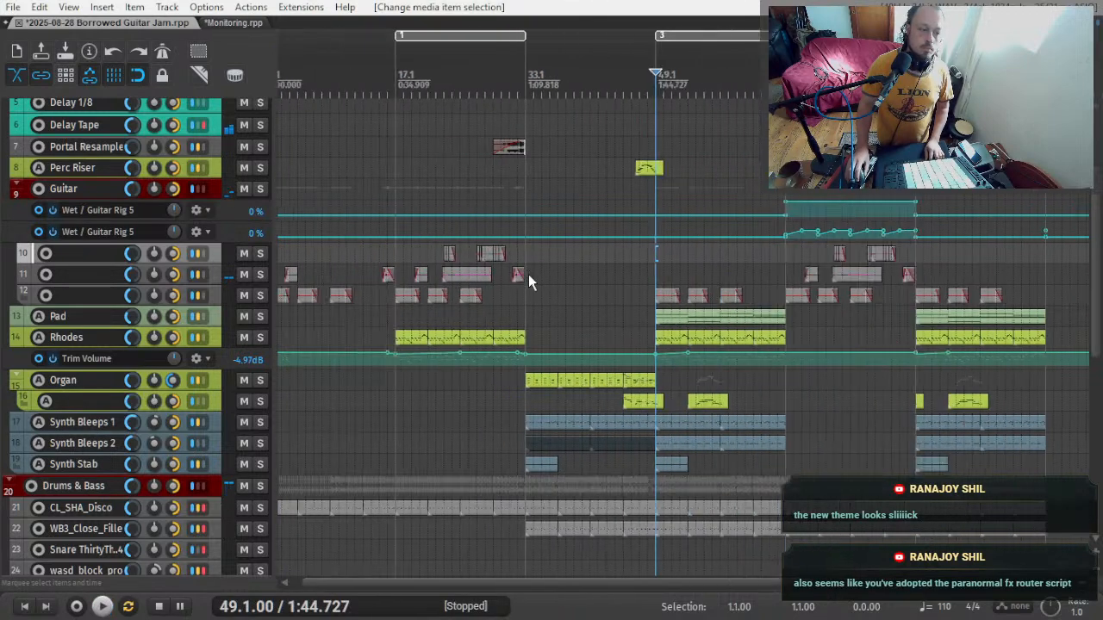
pyautogui.scroll(4, 81, 365)
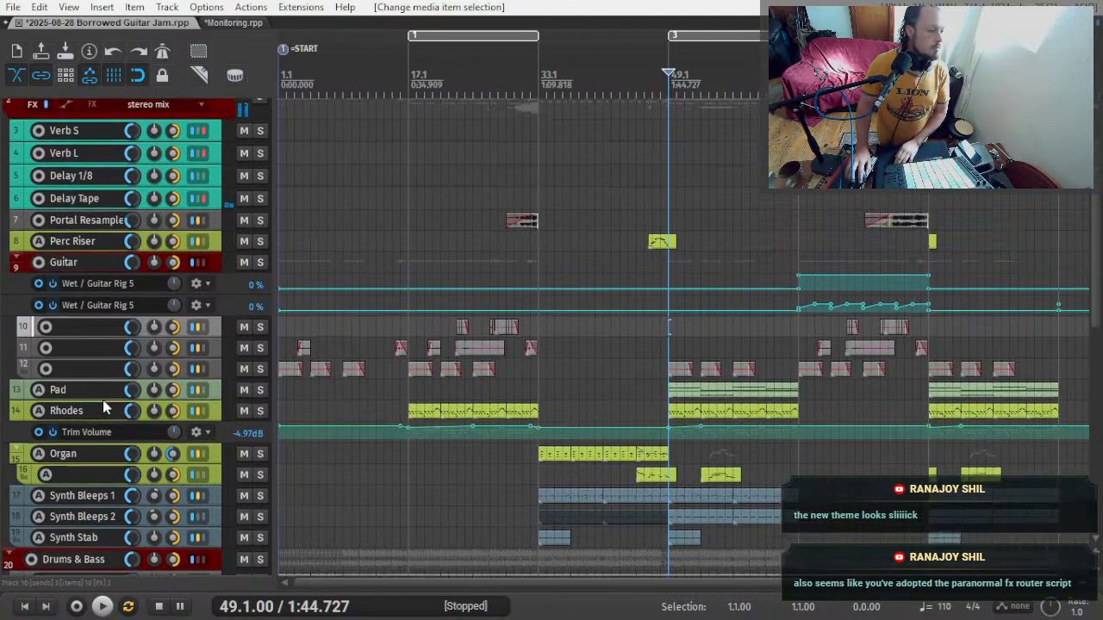
pyautogui.scroll(-5, 81, 365)
pyautogui.scroll(-8, 79, 366)
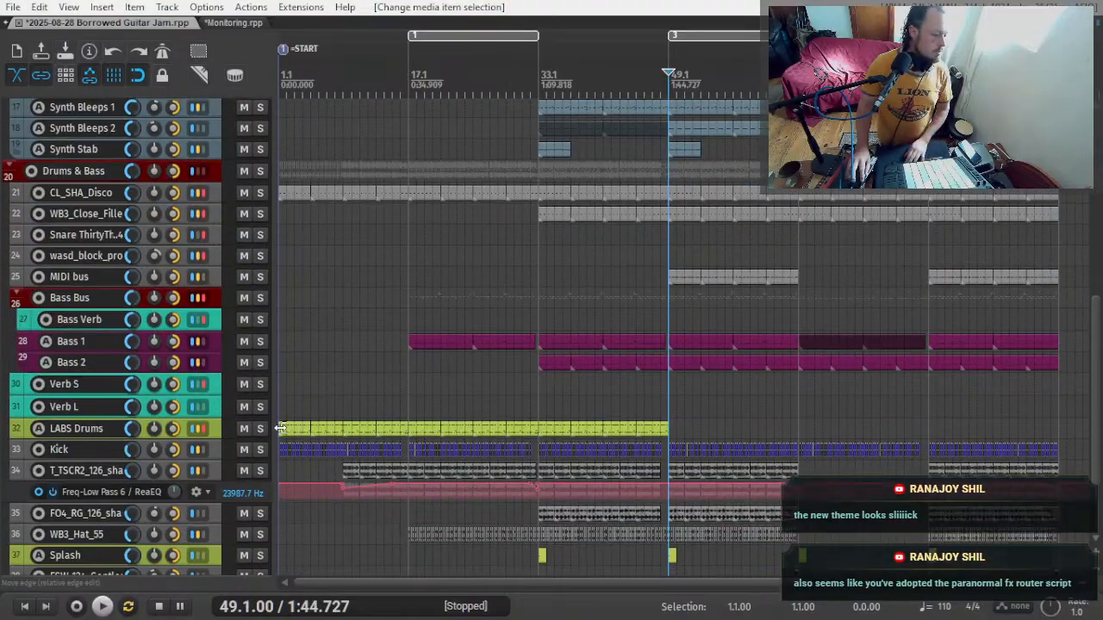
pyautogui.click(280, 428)
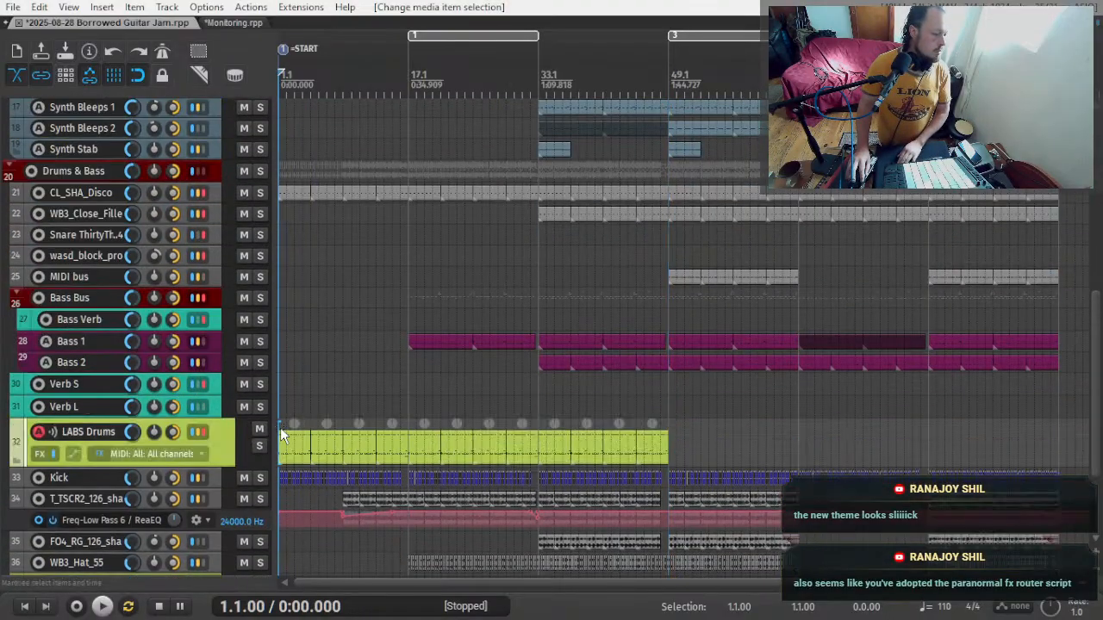
pyautogui.press('space')
pyautogui.click(260, 445)
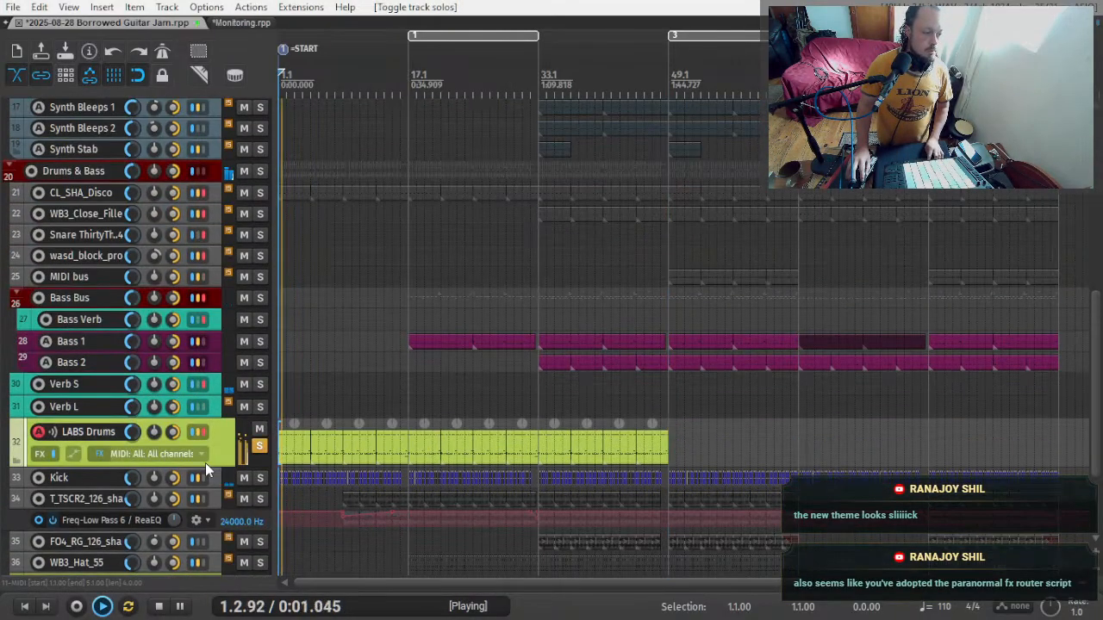
# - Open the LABS Drums FX chain in the Paranormal FX Router and replace its Pressure4 effect with OTT (Xfer Records)
pyautogui.press('f')
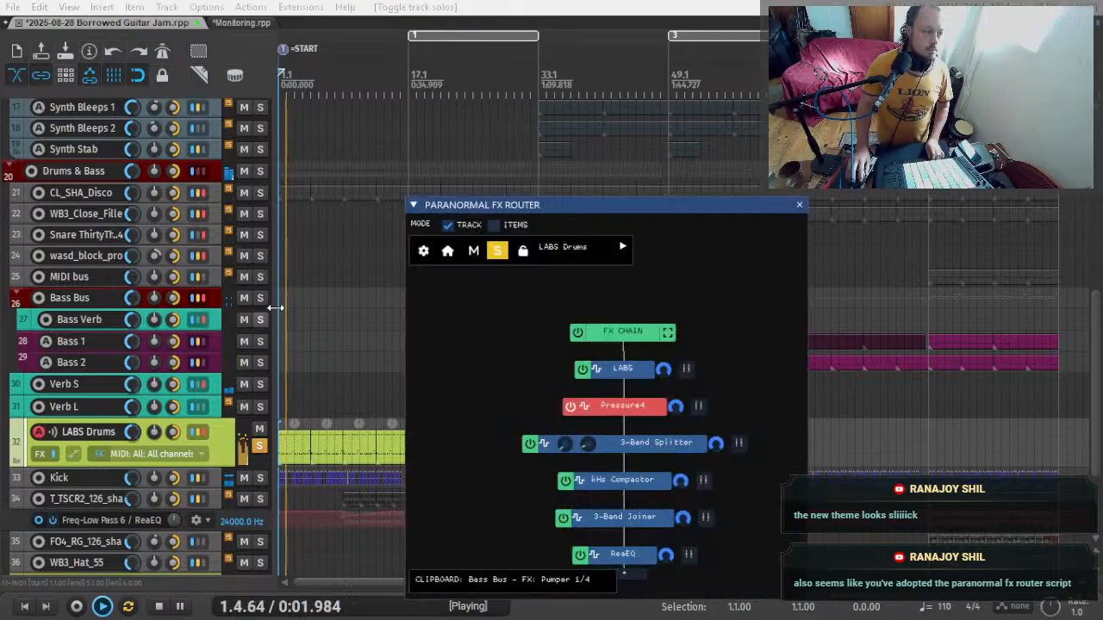
pyautogui.click(572, 410)
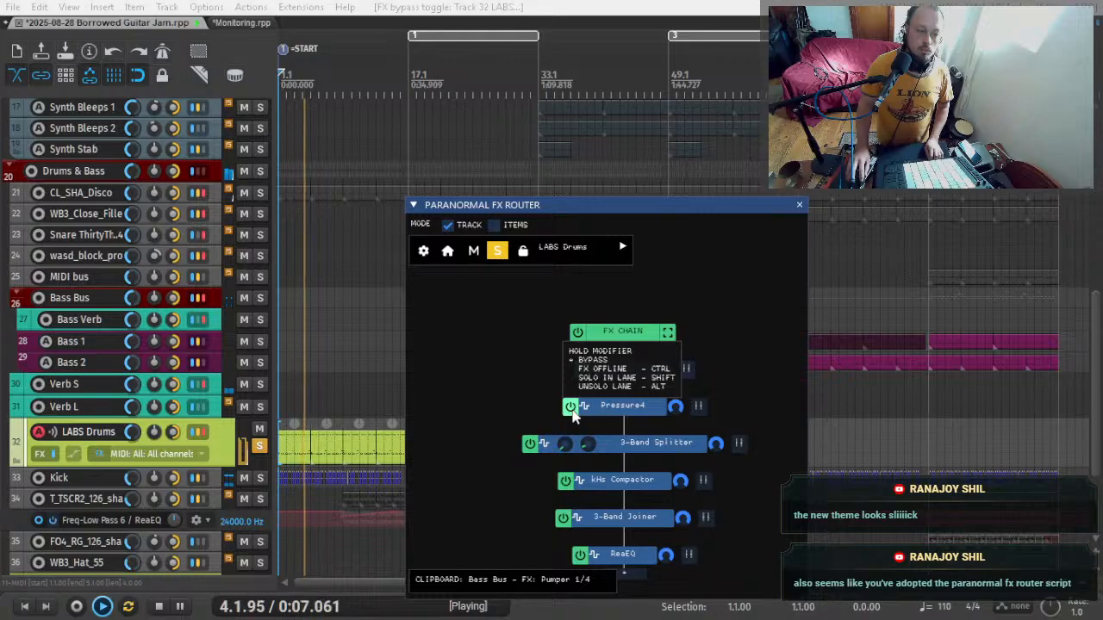
pyautogui.press('alt')
pyautogui.rightClick(625, 409)
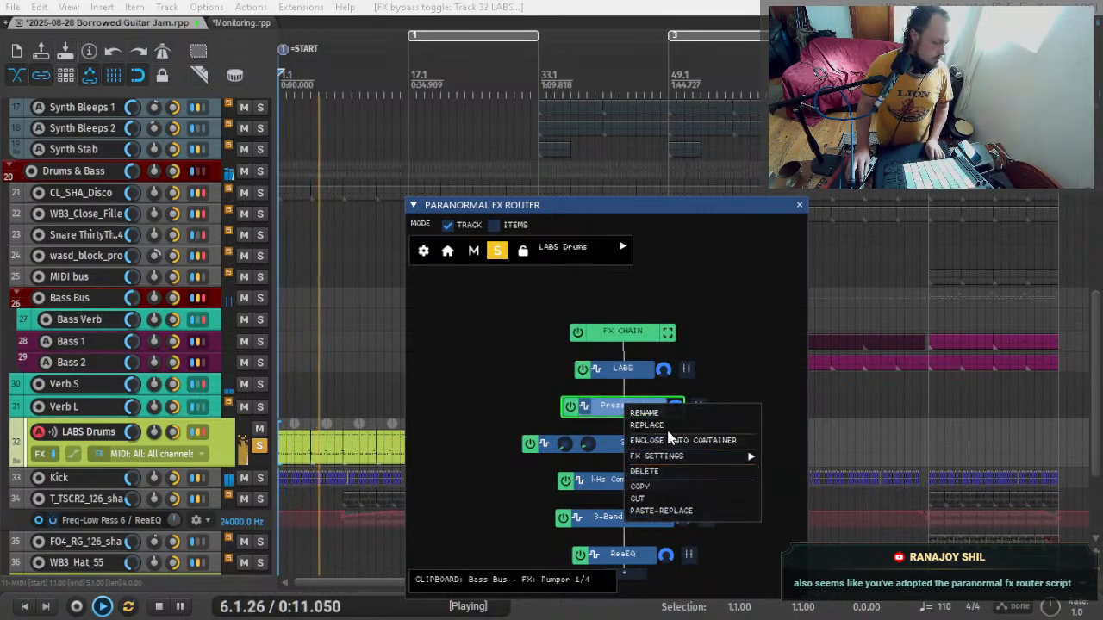
pyautogui.click(668, 427)
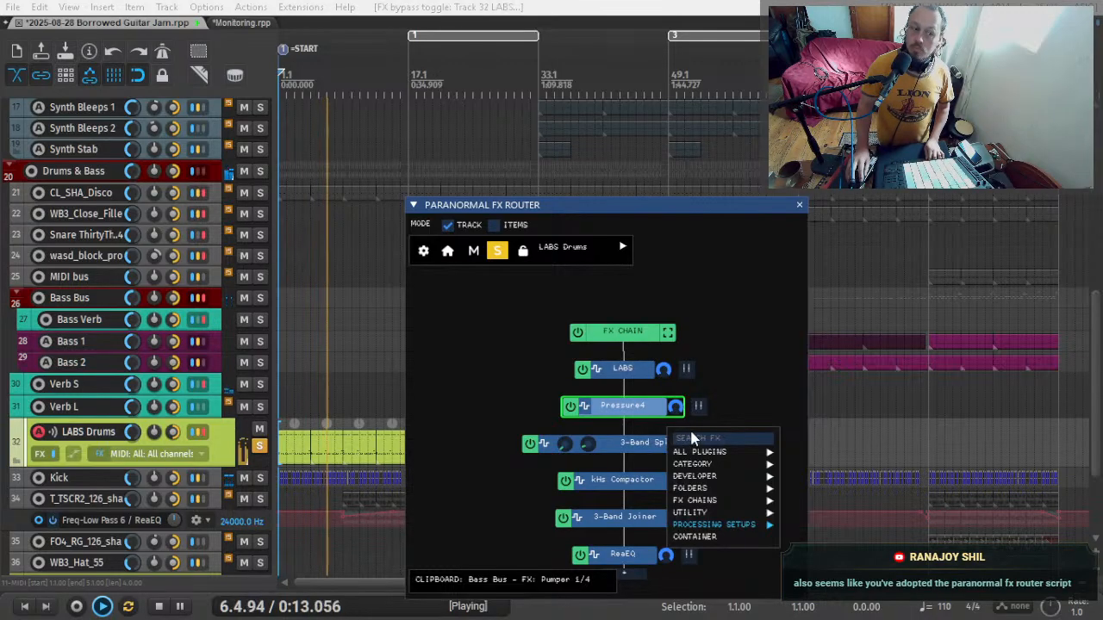
pyautogui.write('itt')
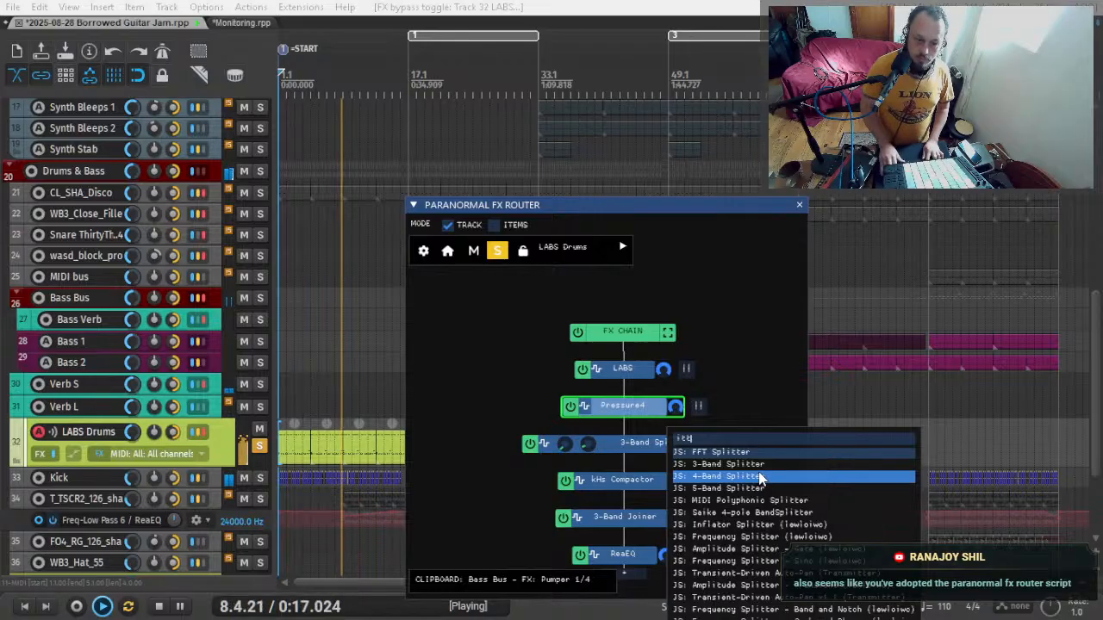
pyautogui.press('BackSpace')
pyautogui.press('BackSpace')
pyautogui.press('BackSpace')
pyautogui.moveTo(761, 479)
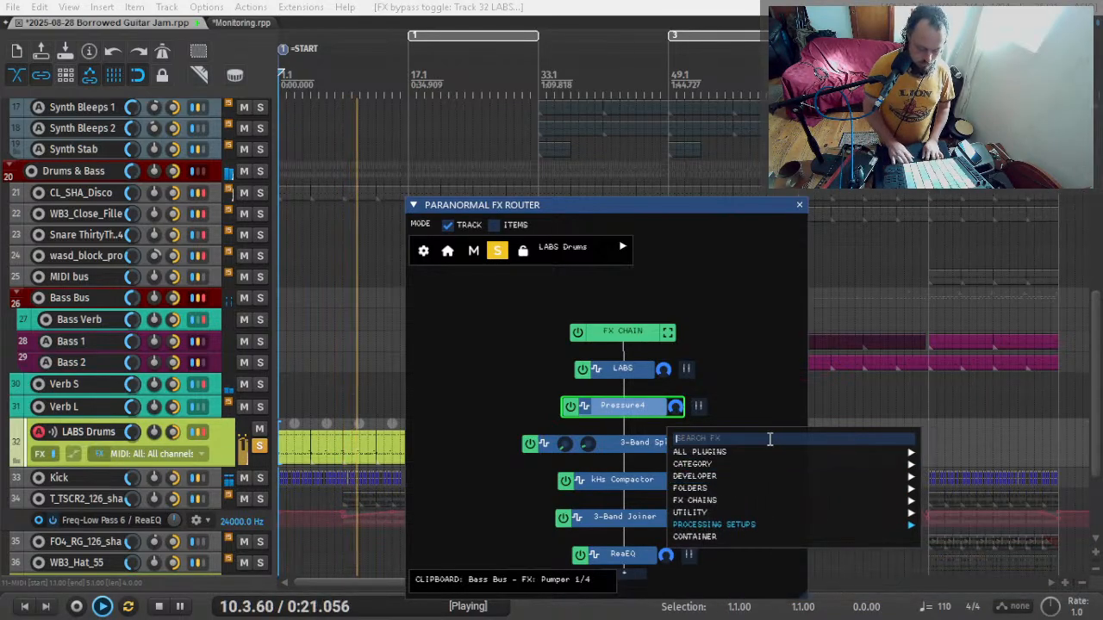
pyautogui.write('ott')
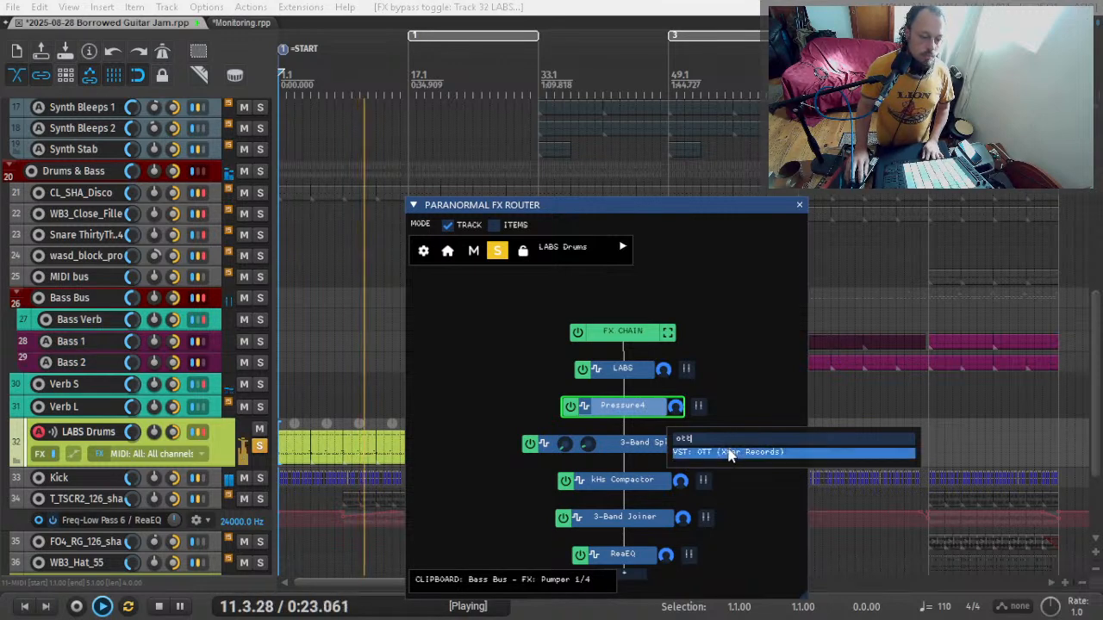
pyautogui.click(728, 455)
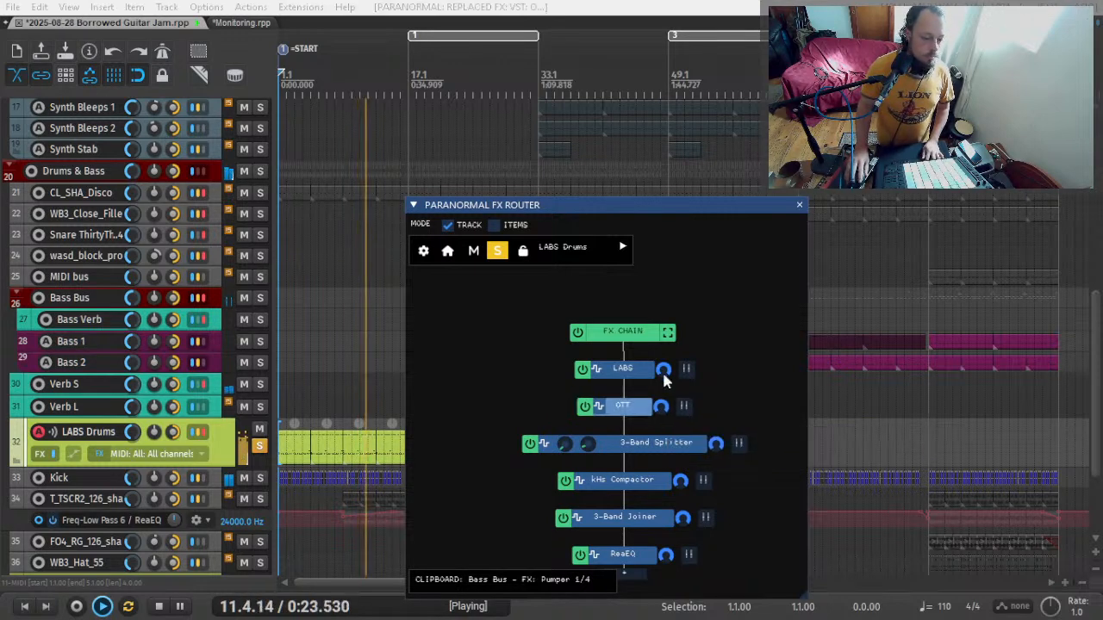
# - Set OTT's depth to 55 % and its upward compression to 73 % on LABS Drums
pyautogui.click(628, 406)
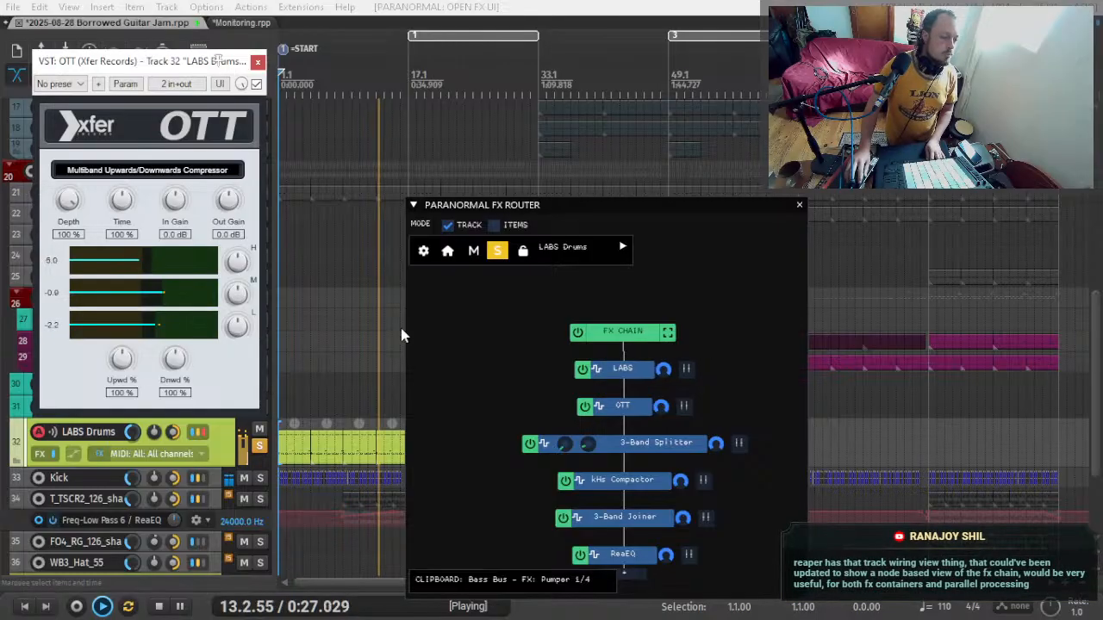
pyautogui.moveTo(148, 72); pyautogui.dragTo(575, 134)
pyautogui.moveTo(494, 270); pyautogui.dragTo(480, 325)
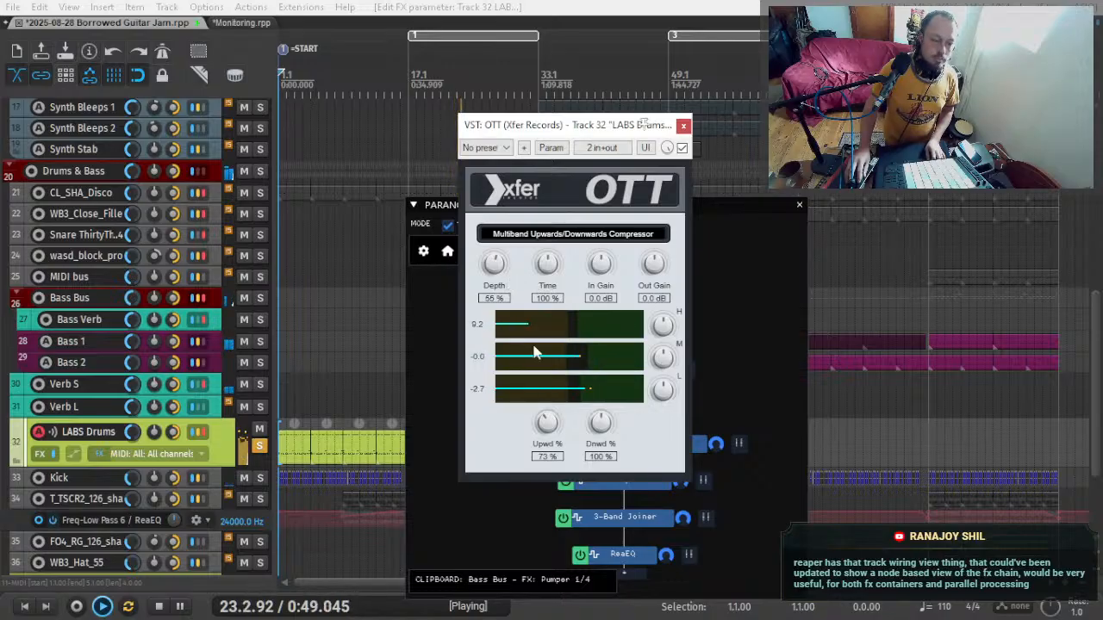
# - Lower OTT's output gain to -2.9 dB on LABS Drums and compare the sound with the effect bypassed
pyautogui.click(682, 149)
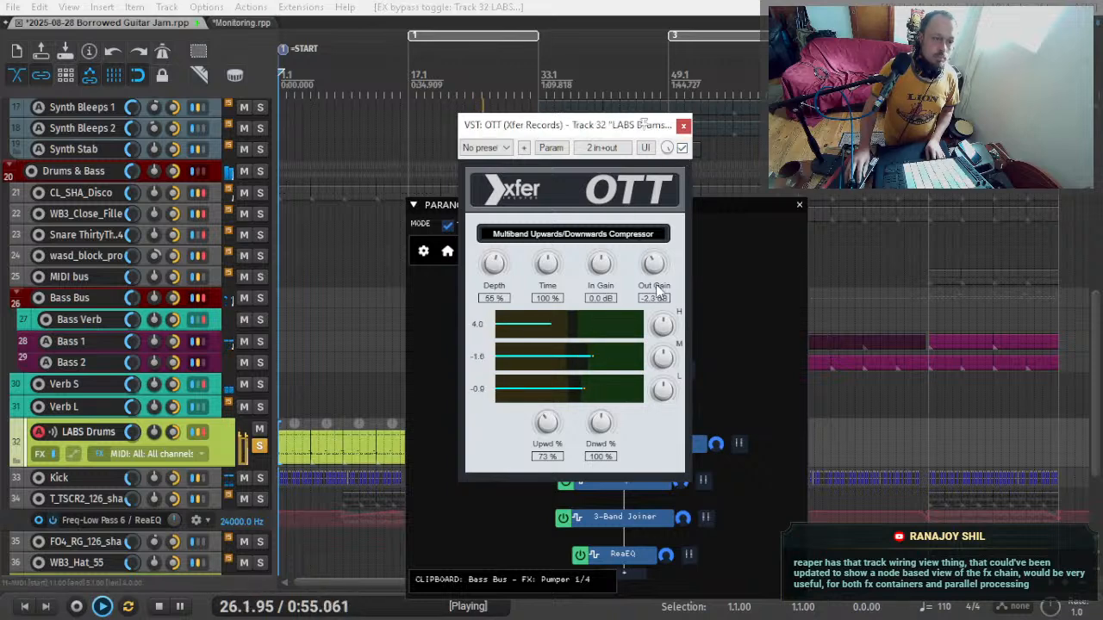
pyautogui.click(682, 149)
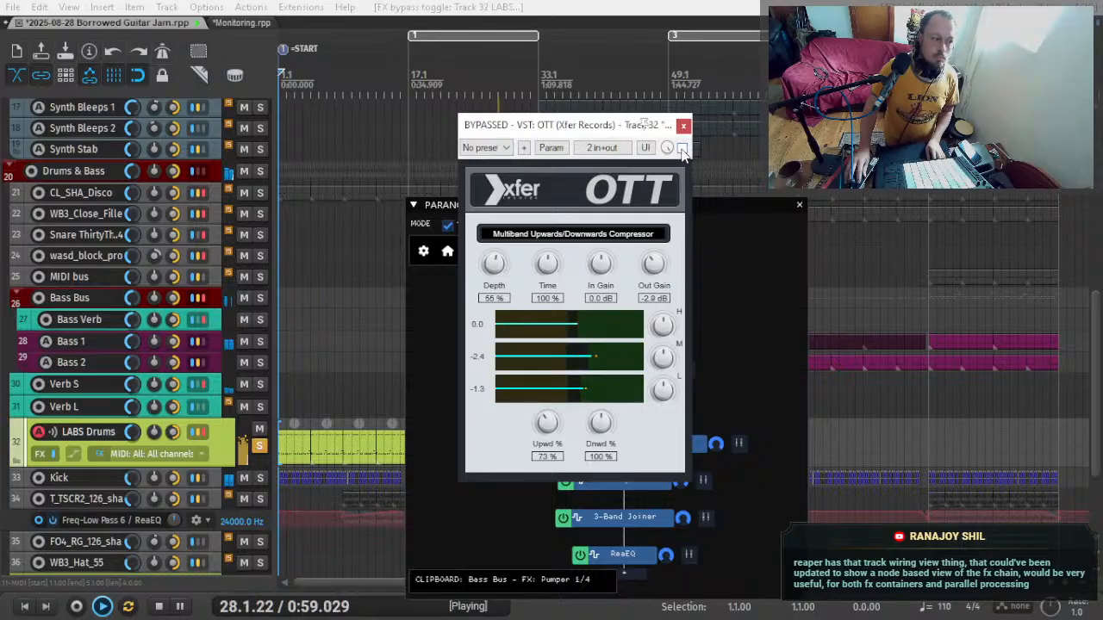
pyautogui.click(683, 126)
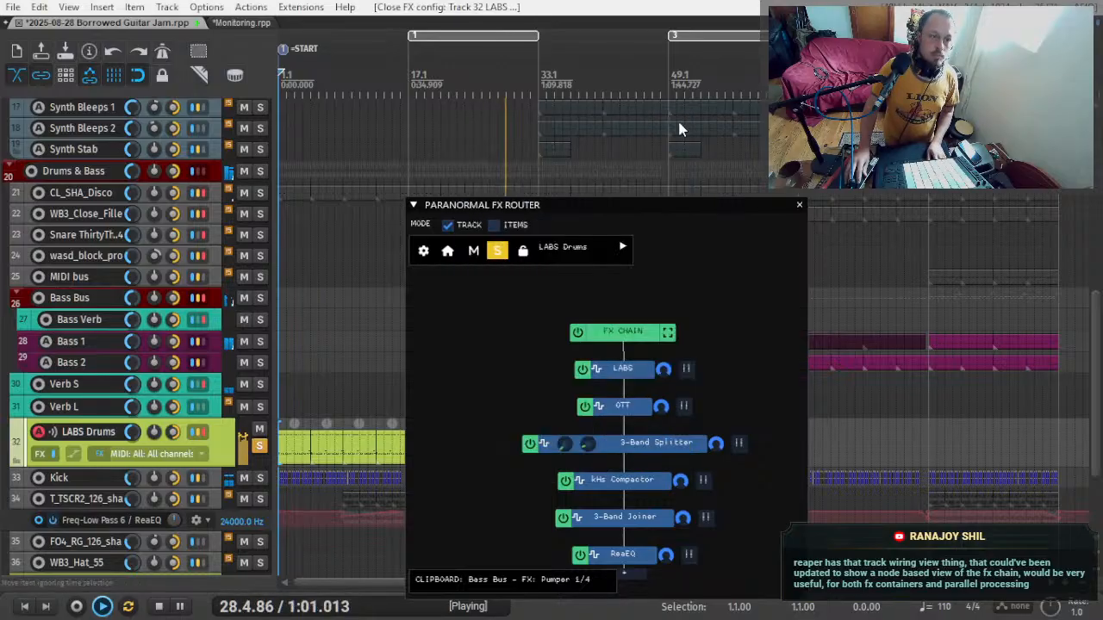
# - Close the FX router, unsolo LABS Drums, listen to it in the full mix and stop playback
pyautogui.press('Escape')
pyautogui.click(259, 446)
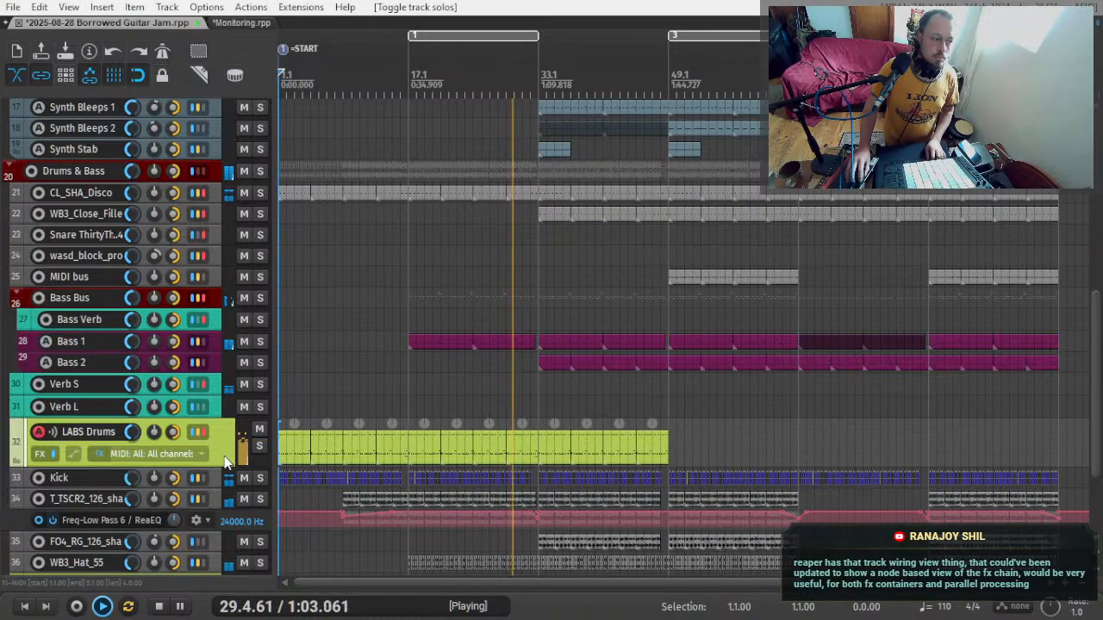
pyautogui.hotkey('alt', 'Tab')
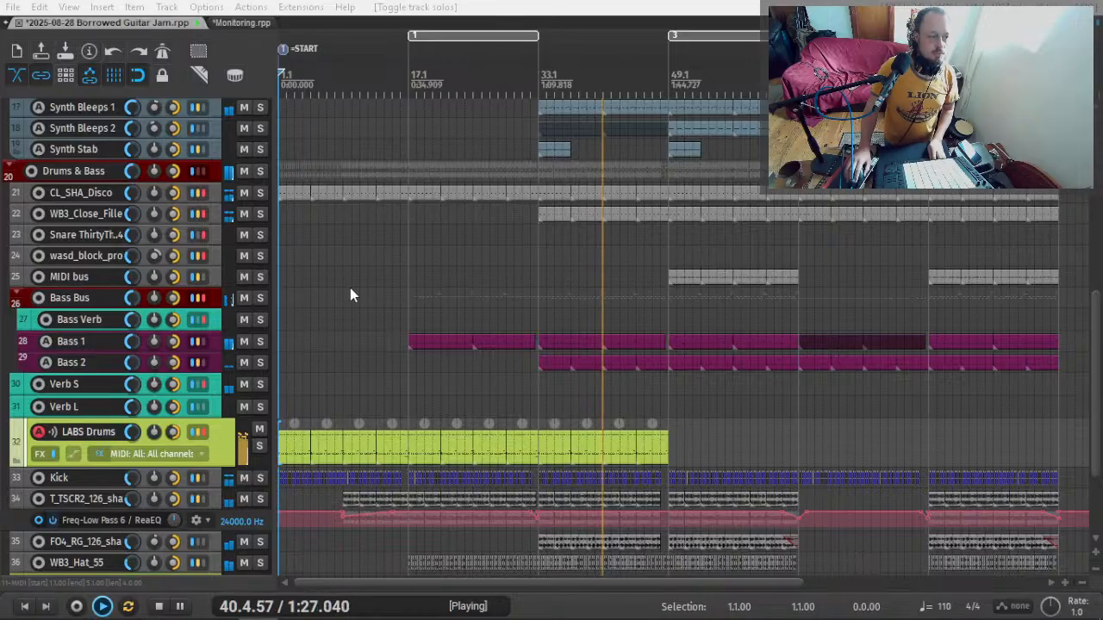
pyautogui.press('space')
pyautogui.hotkey('alt', 'Tab')
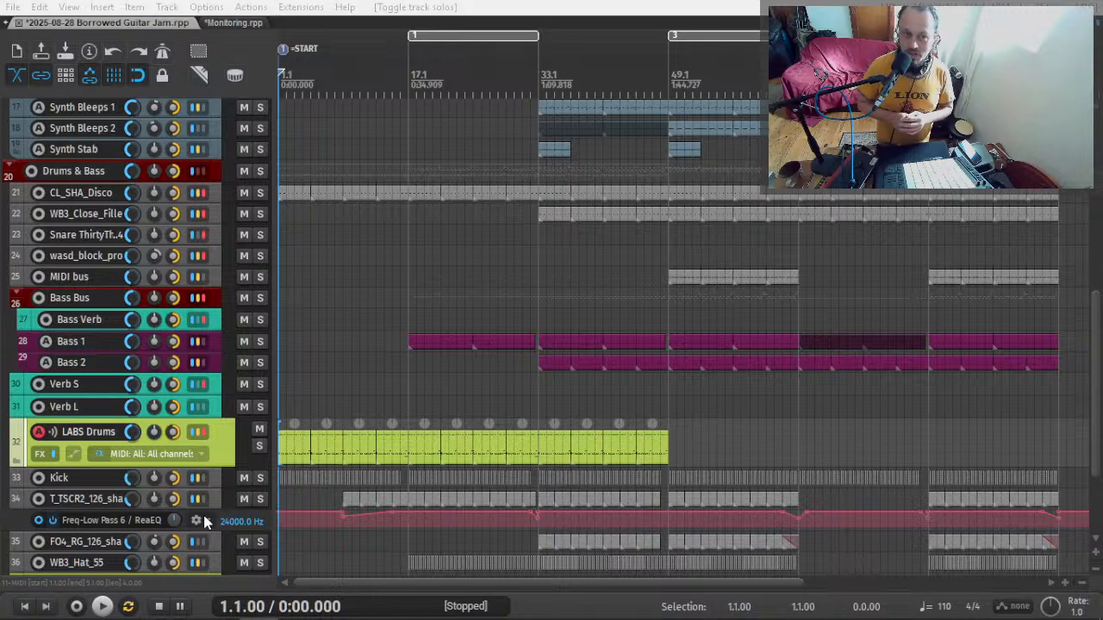
pyautogui.click(626, 148)
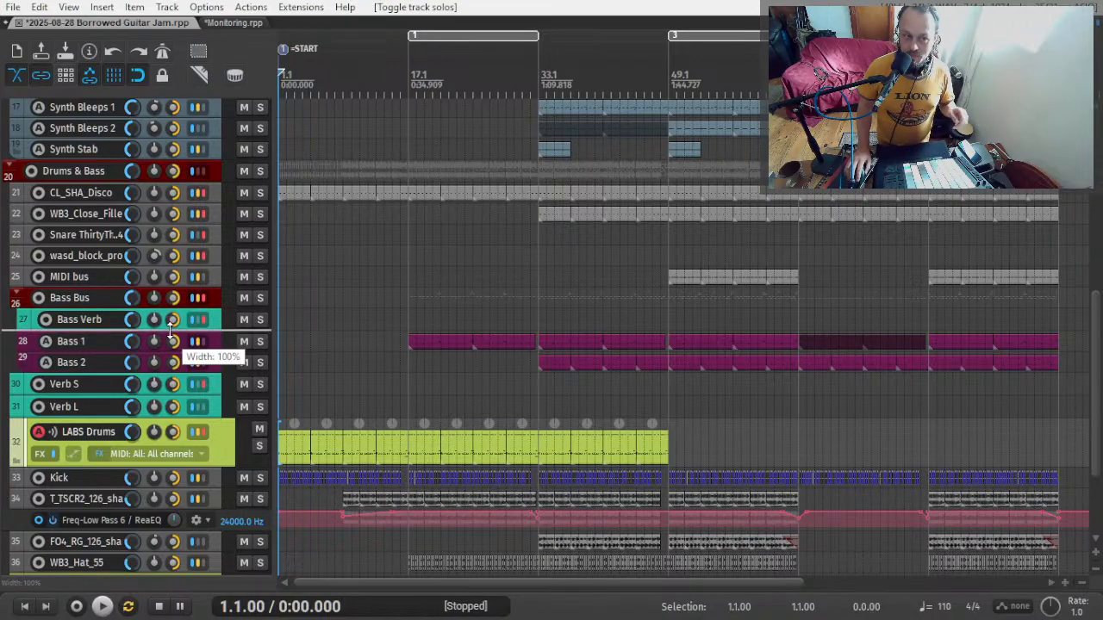
pyautogui.scroll(-2, 207, 346)
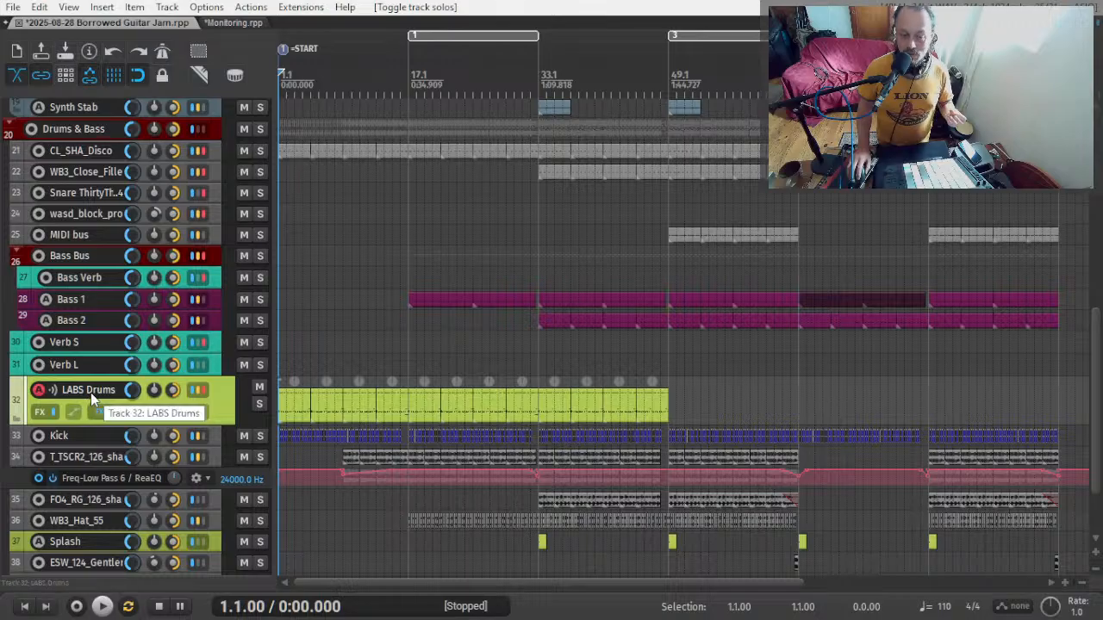
pyautogui.scroll(6, 93, 345)
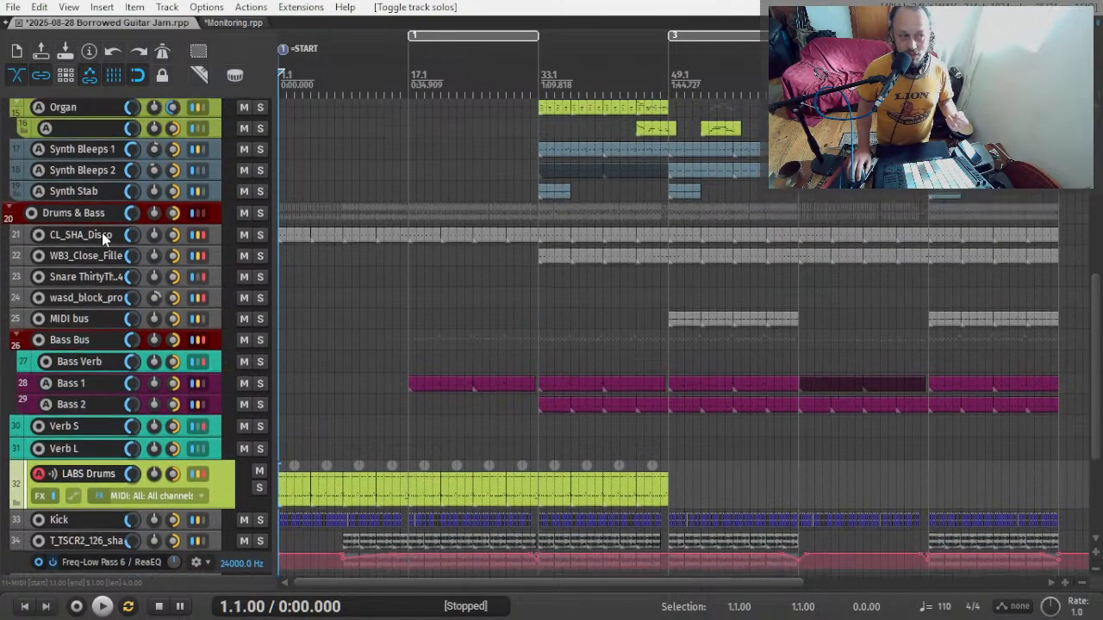
pyautogui.scroll(-8, 95, 254)
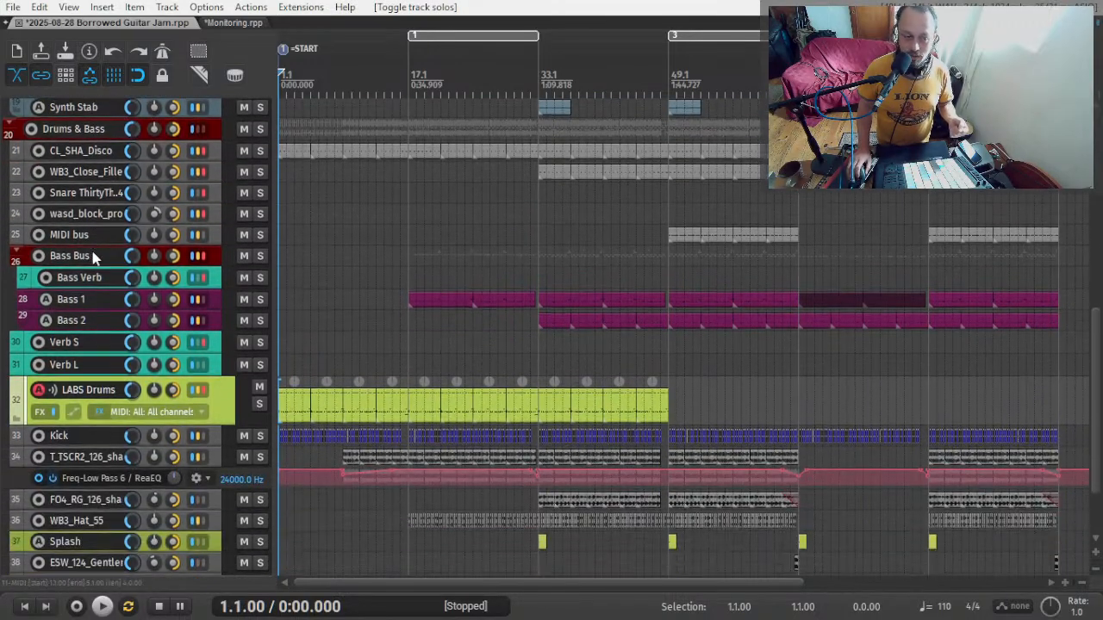
pyautogui.scroll(-1, 94, 258)
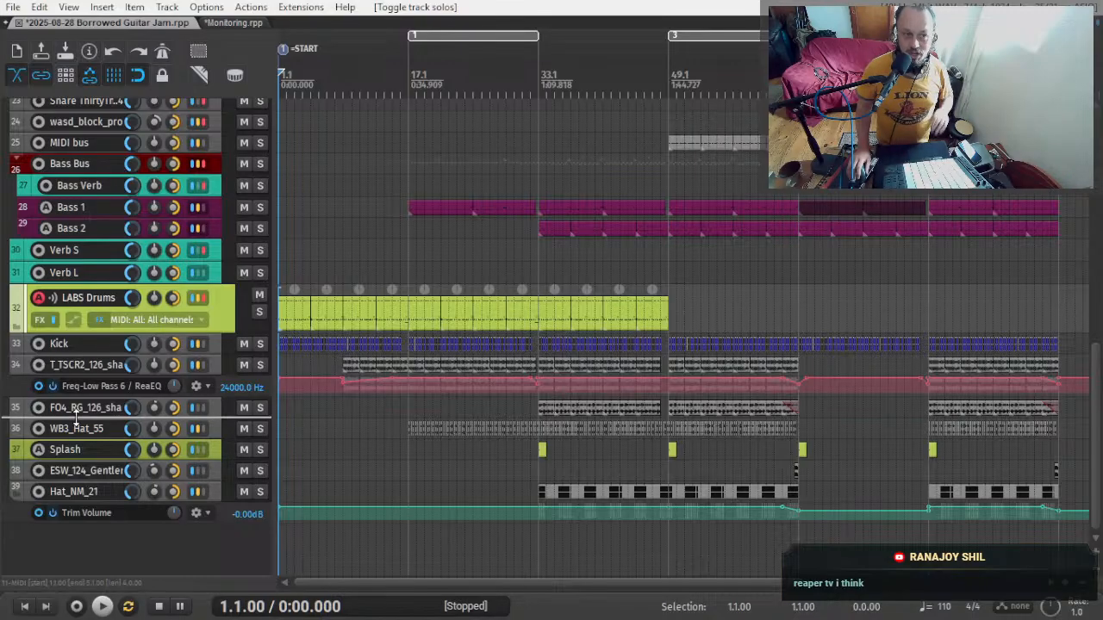
pyautogui.scroll(1, 75, 428)
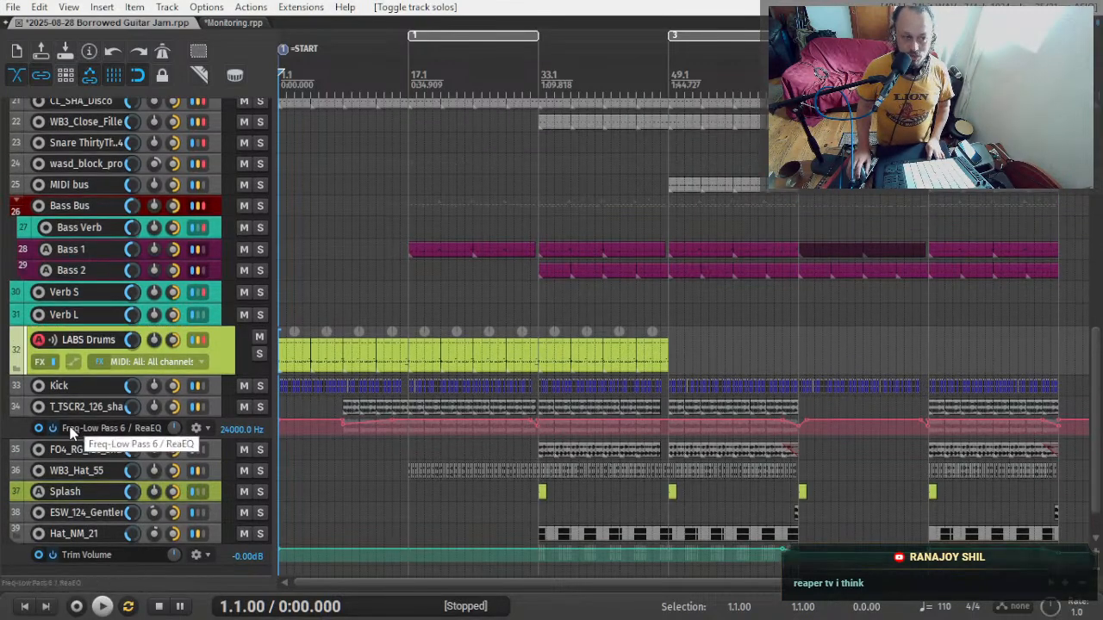
pyautogui.scroll(1, 71, 433)
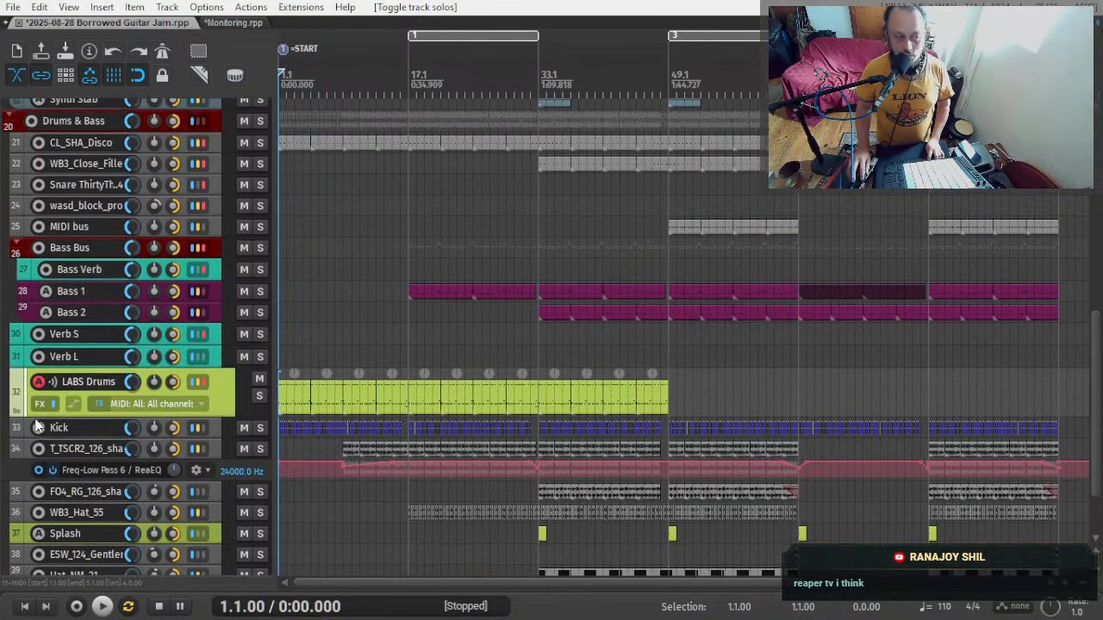
# - View the LABS Drums effects in the standard FX chain window and in the Paranormal FX Router
pyautogui.click(41, 404)
pyautogui.press('Escape')
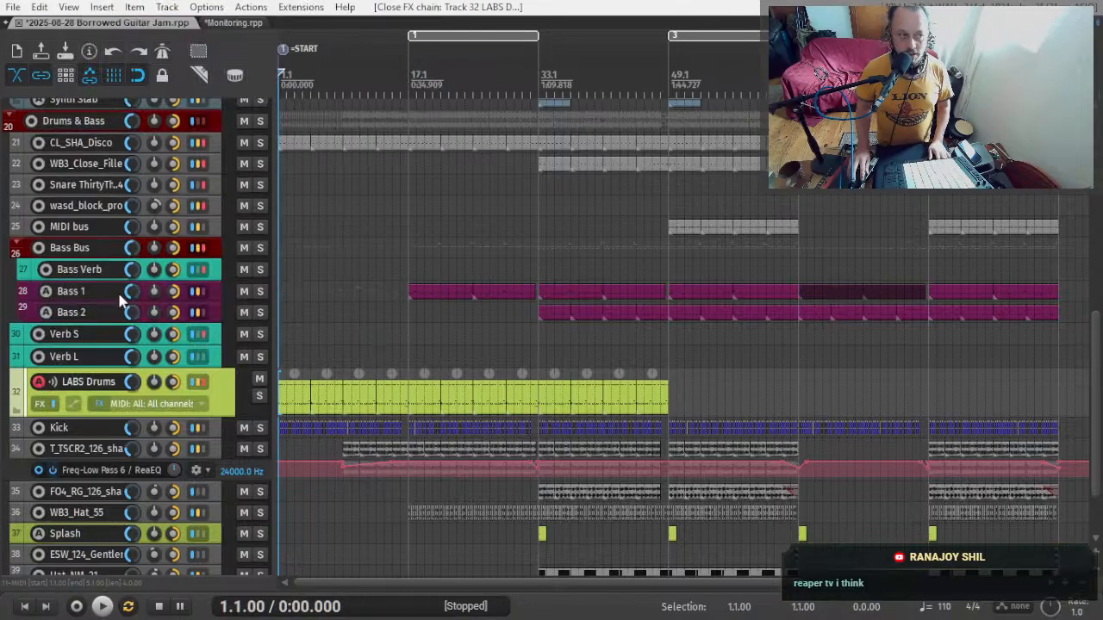
pyautogui.press('f')
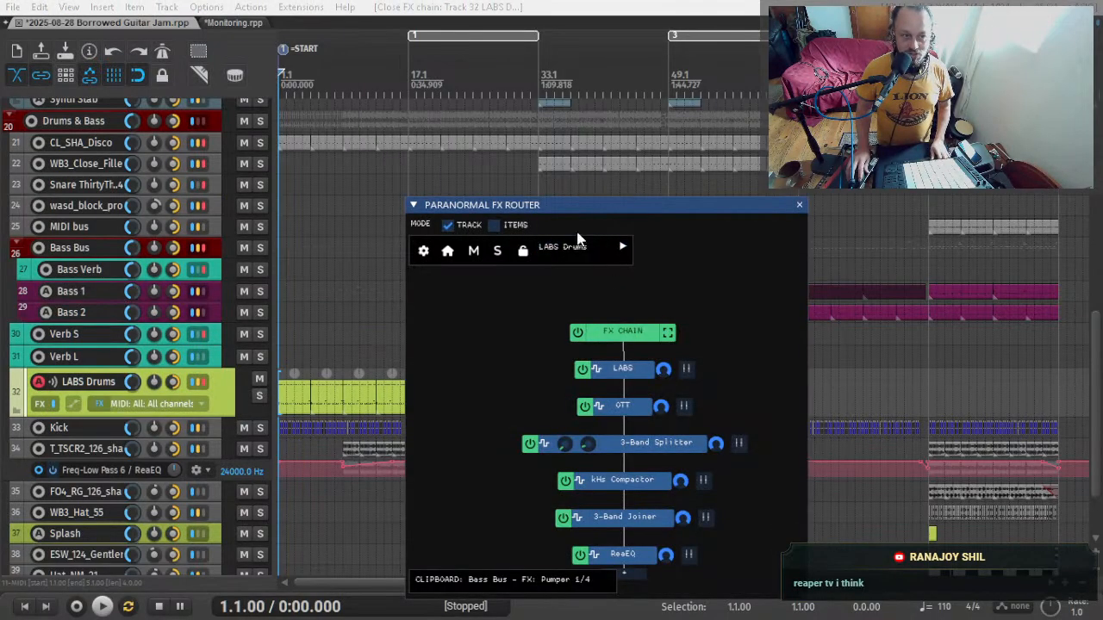
pyautogui.press('Escape')
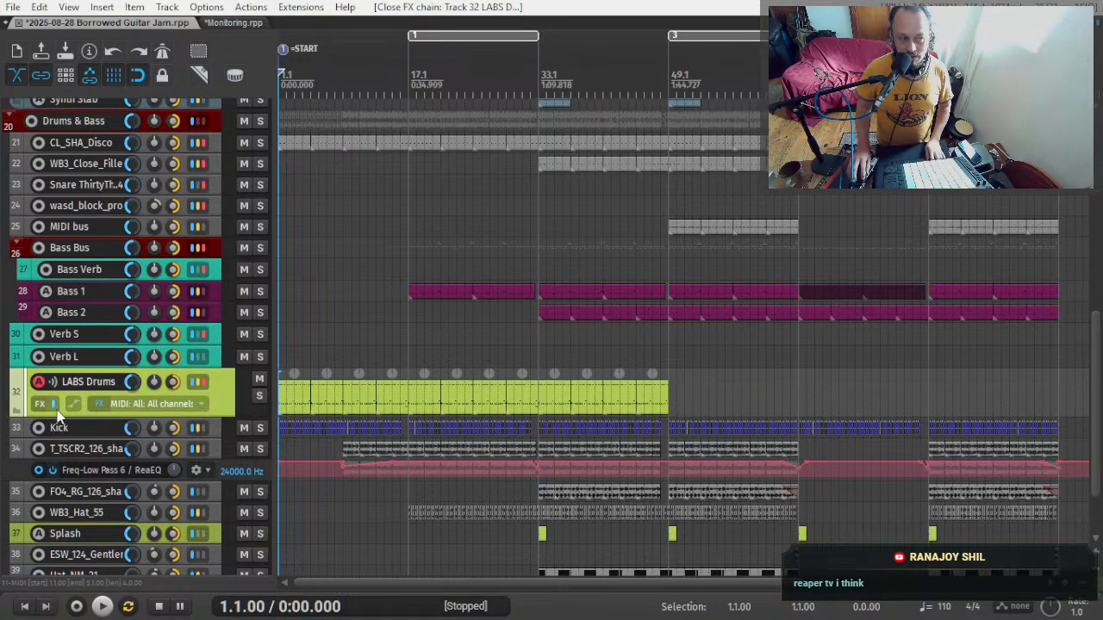
pyautogui.moveTo(38, 412)
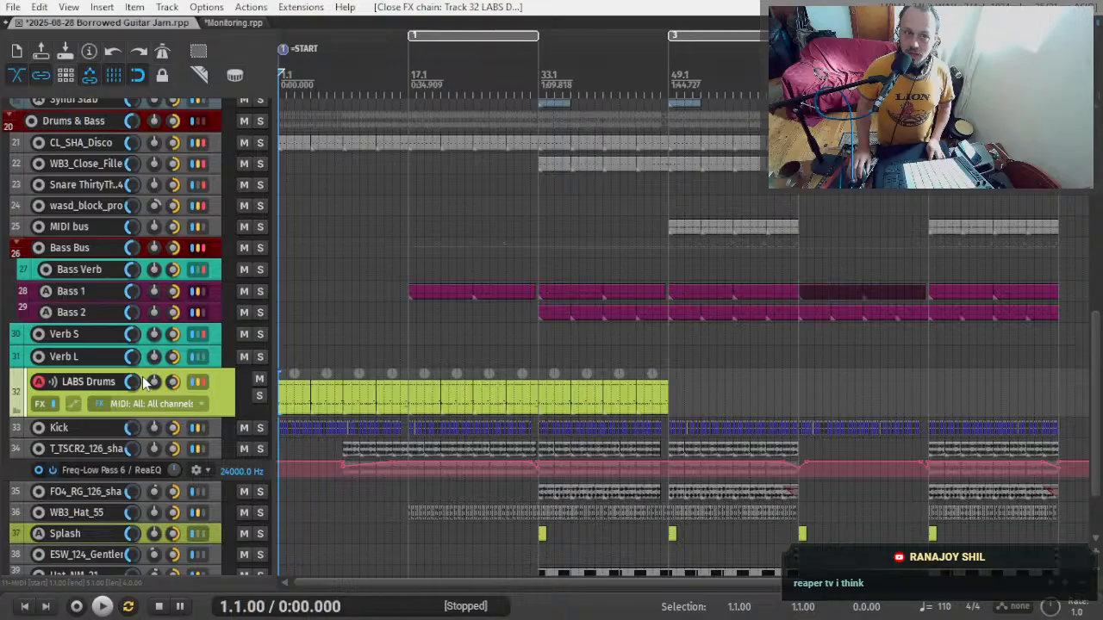
# - Select the Verb S track and play the full mix from bar 1
pyautogui.scroll(3, 143, 382)
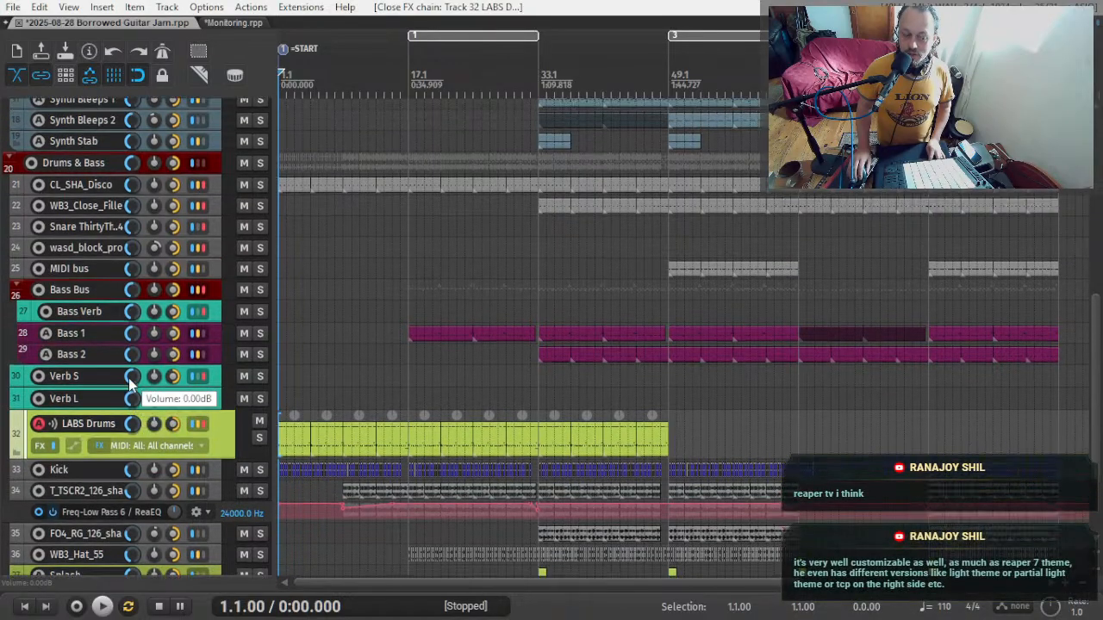
pyautogui.click(407, 385)
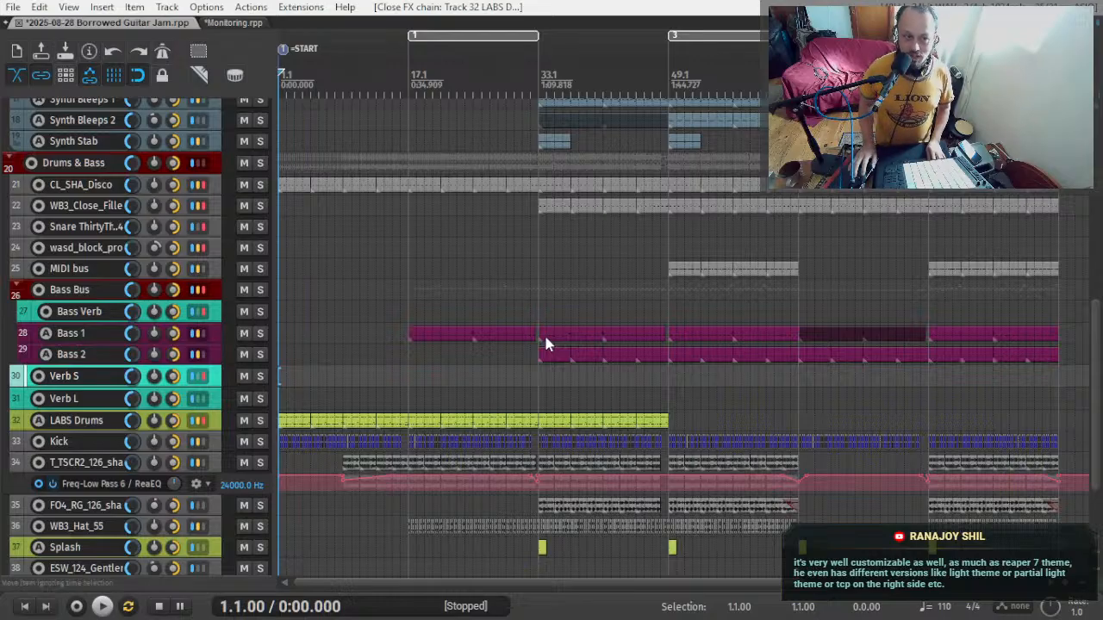
pyautogui.scroll(1, 2, 339)
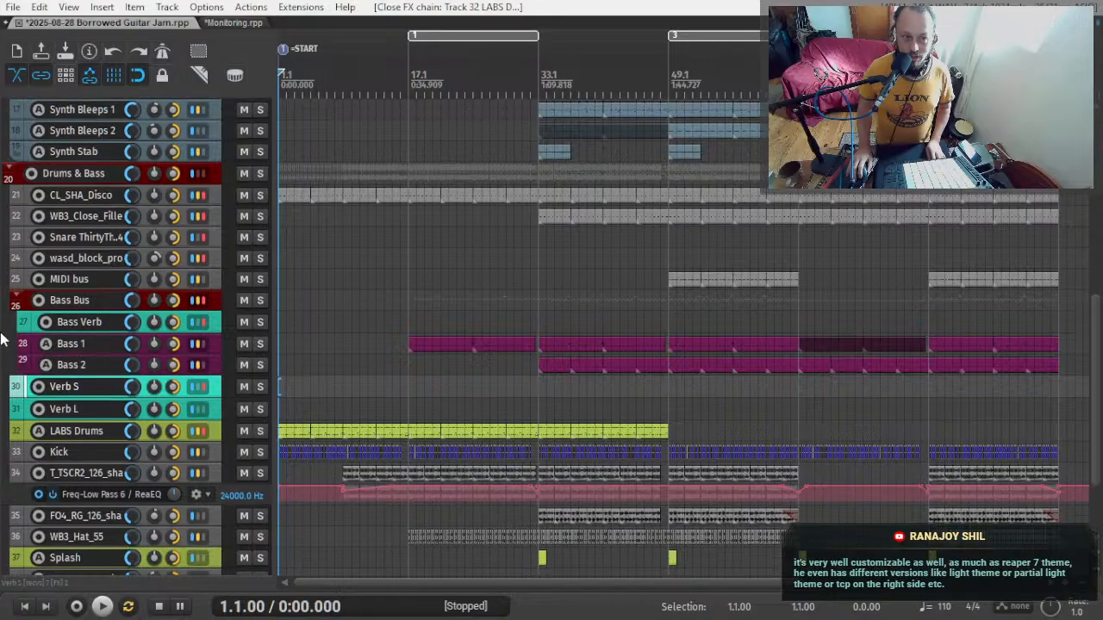
pyautogui.hotkey('alt', 'Tab')
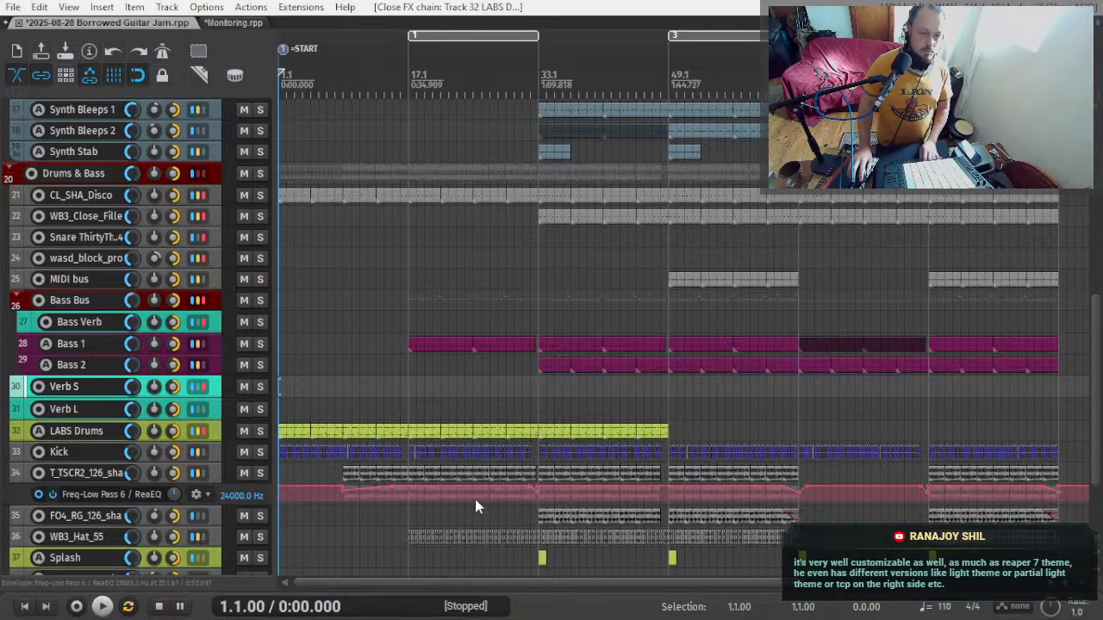
pyautogui.press('space')
pyautogui.press('space')
pyautogui.hotkey('alt', 'Tab')
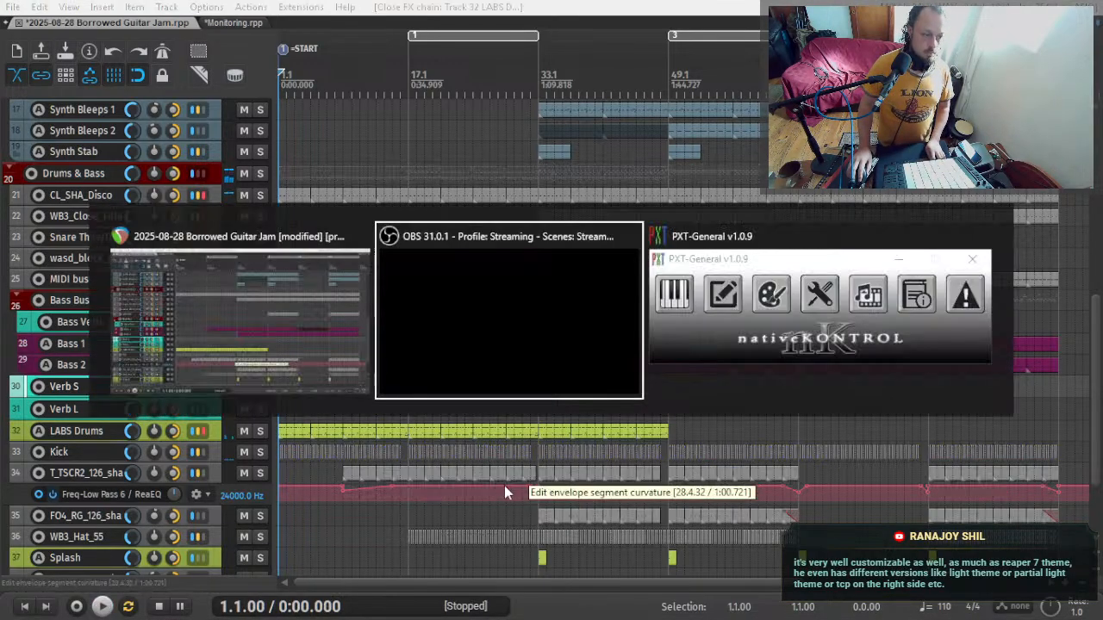
pyautogui.press('space')
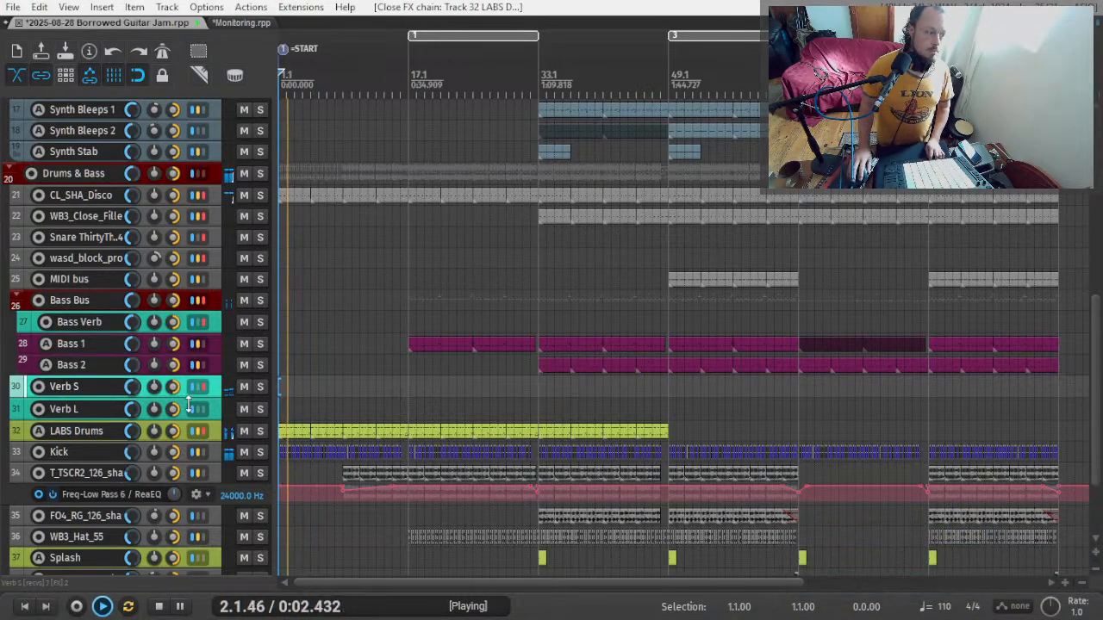
# - Select the LABS Drums track and look over the drum and percussion tracks while the song plays
pyautogui.click(79, 433)
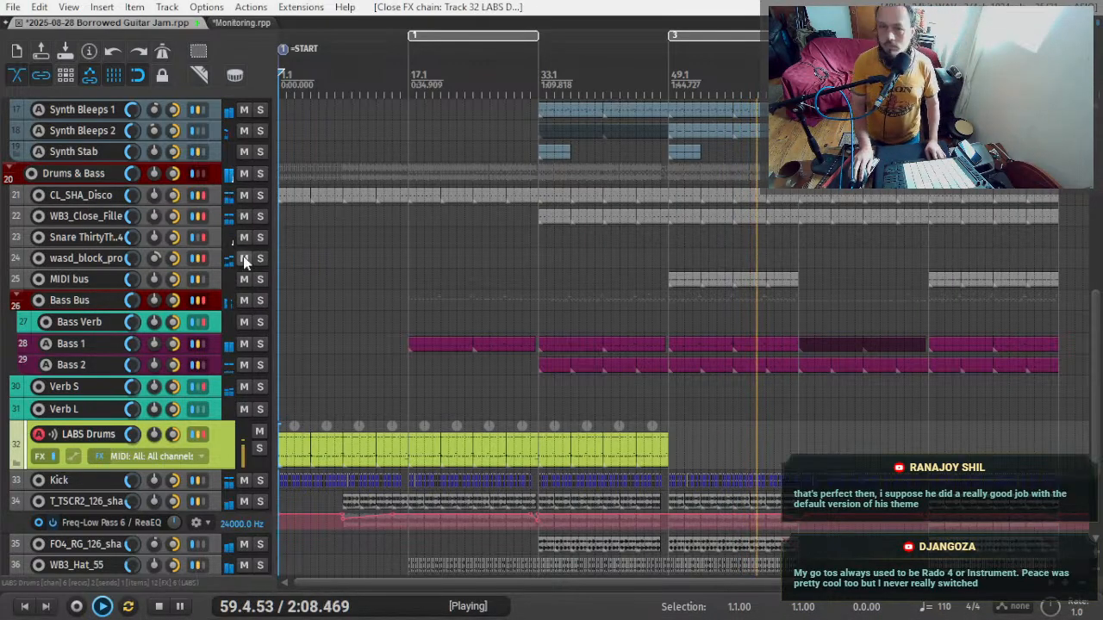
pyautogui.scroll(-3, 112, 336)
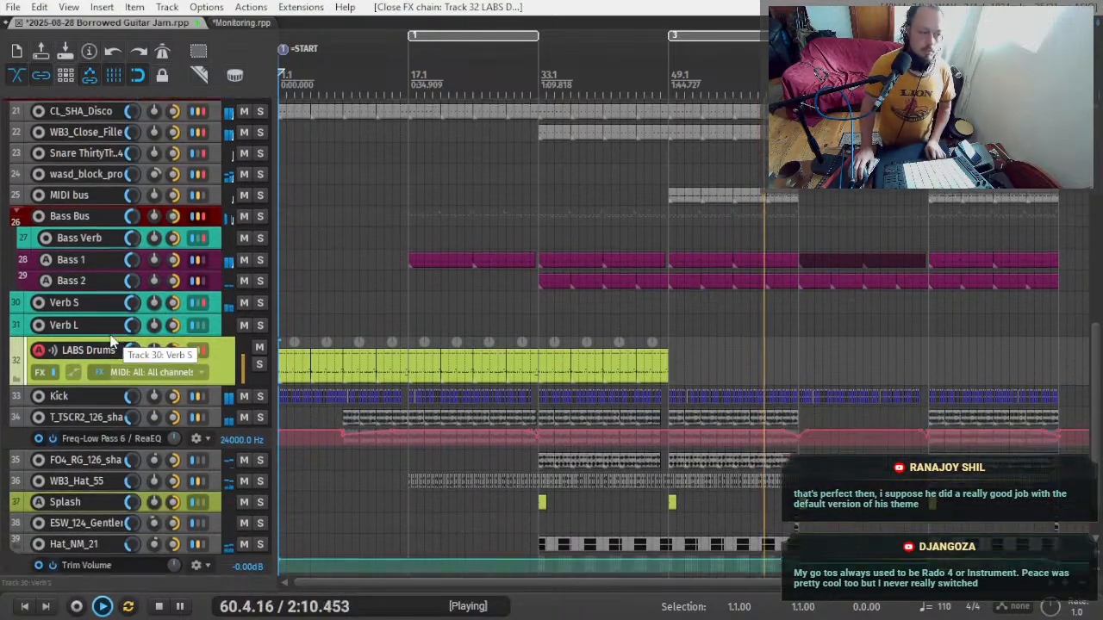
pyautogui.scroll(-2, 110, 340)
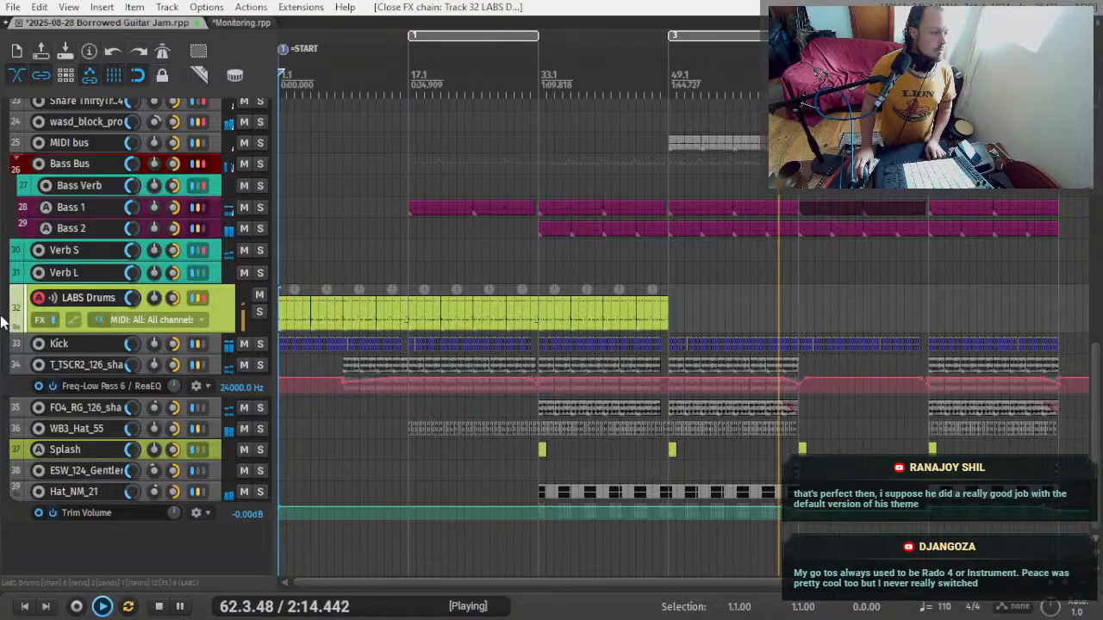
pyautogui.scroll(1, 203, 163)
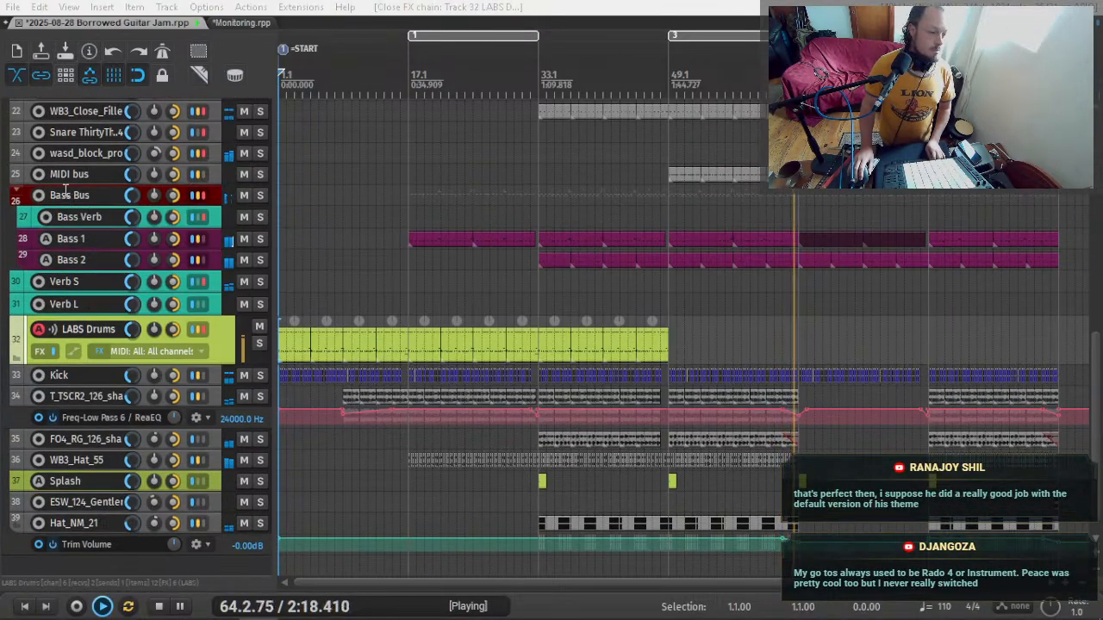
# - Check REAPER's processor load in Task Manager during playback and return to the project
pyautogui.hotkey('alt', 'Tab')
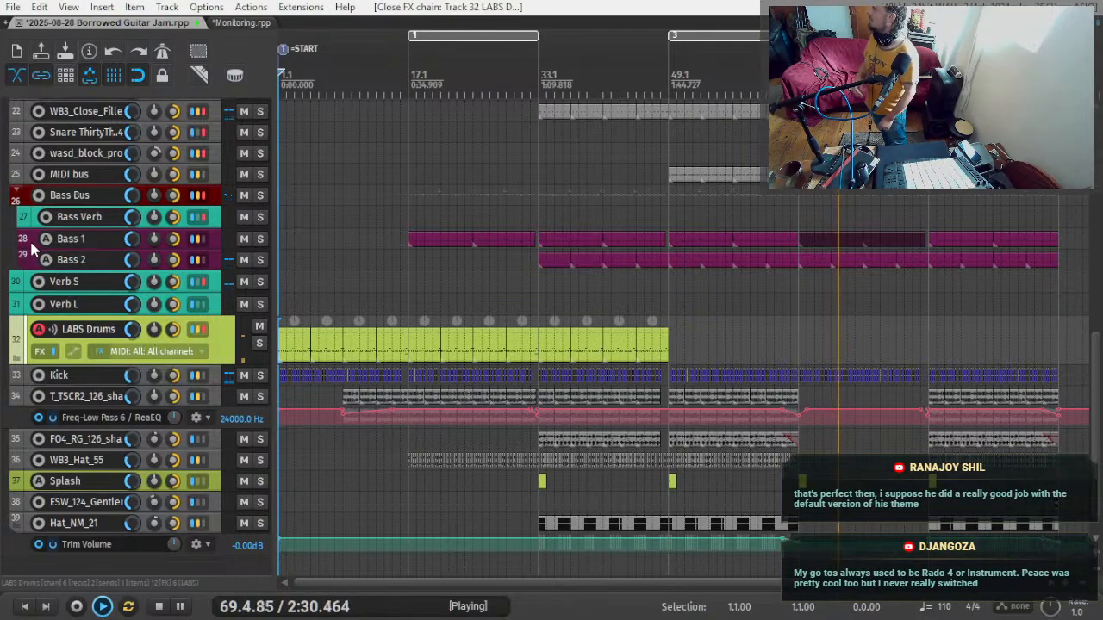
pyautogui.hotkey('alt', 'Tab')
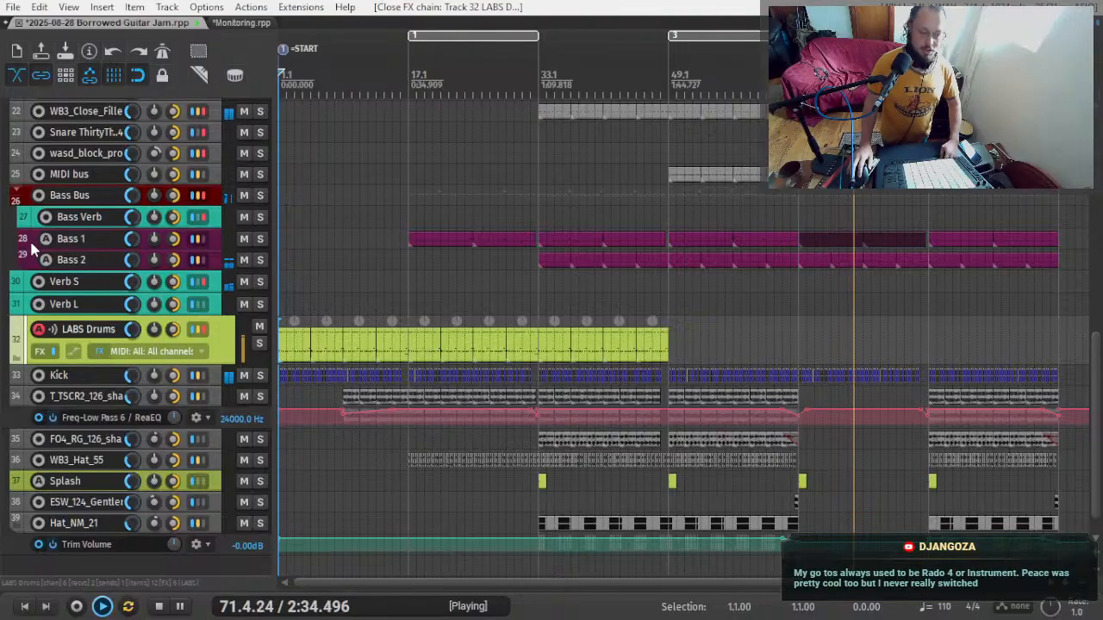
pyautogui.hotkey('ctrl', 'shift', 'Escape')
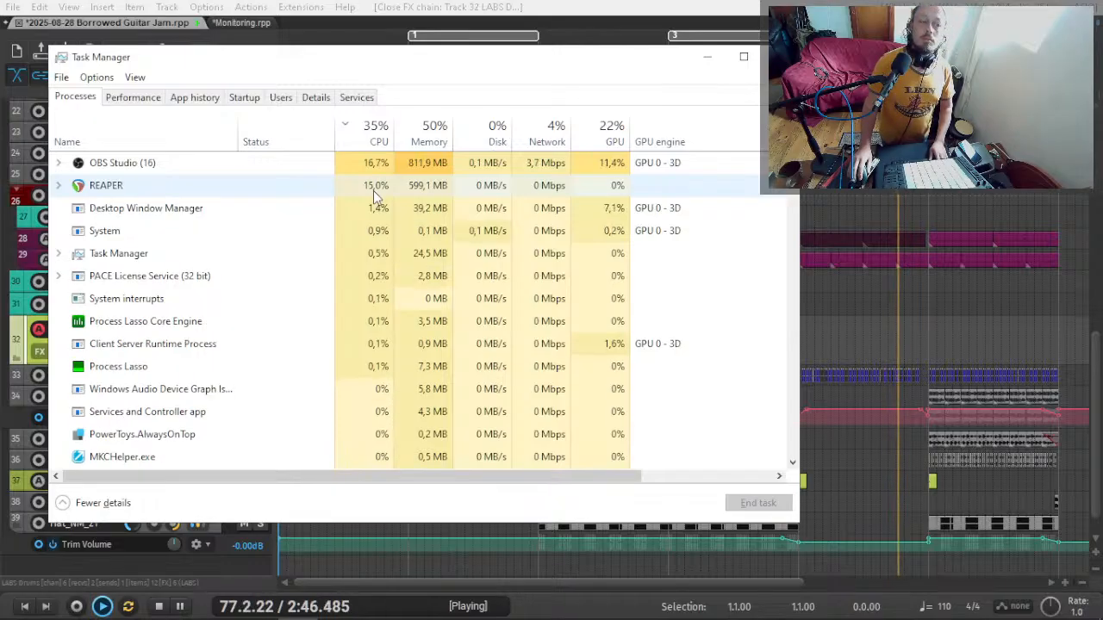
pyautogui.hotkey('alt', 'Tab')
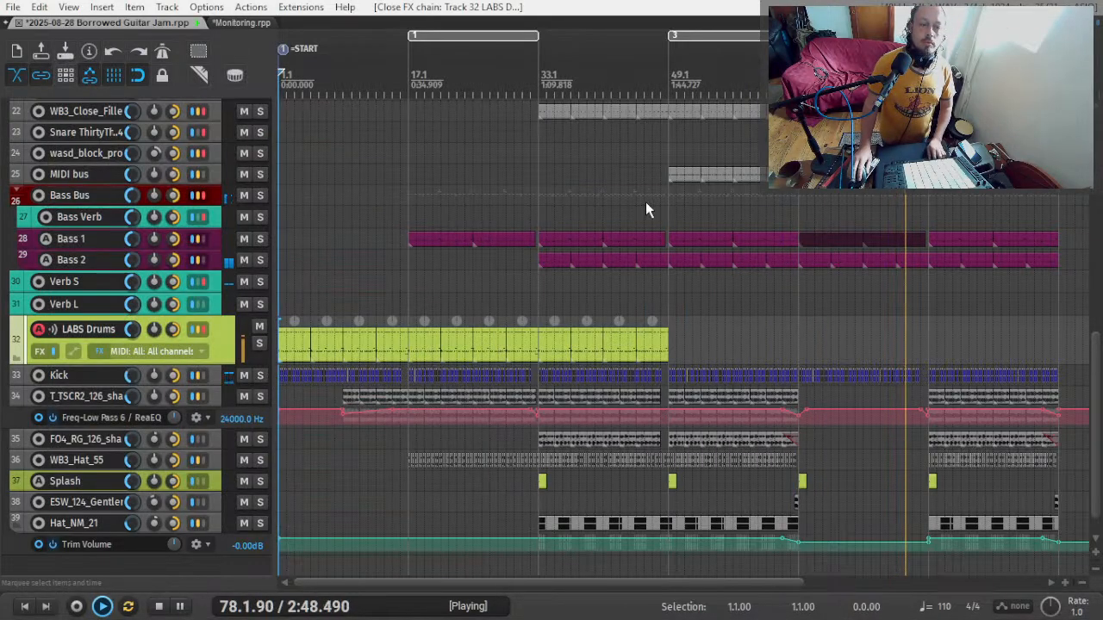
# - Copy region 4 with its contents to bar 97, directly after the original region
pyautogui.scroll(-3, 578, 241)
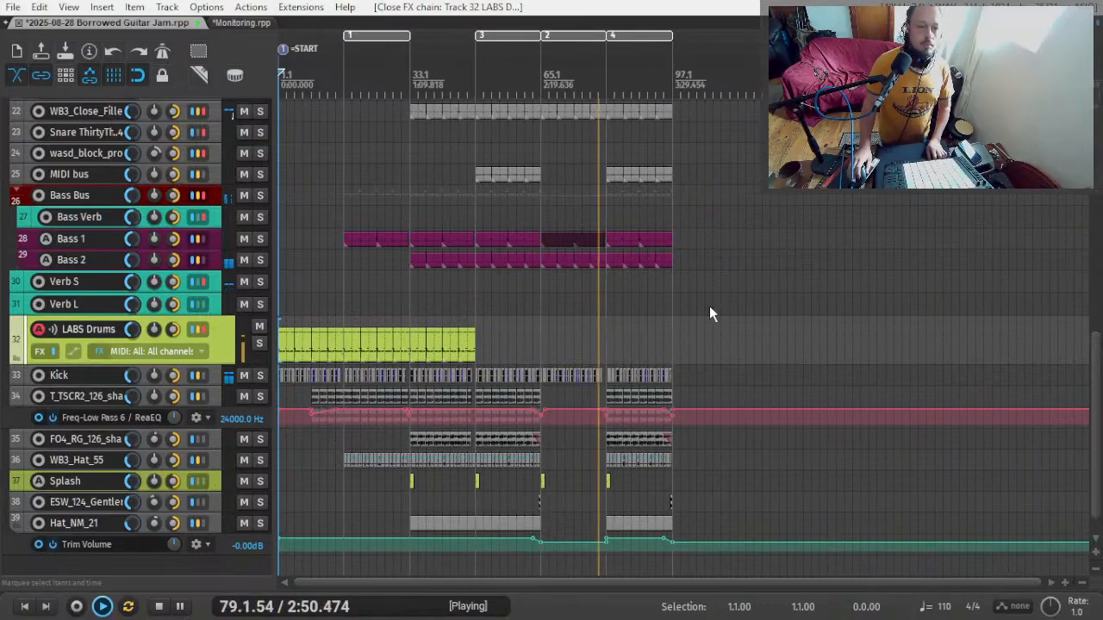
pyautogui.scroll(2, 666, 316)
pyautogui.scroll(2, 641, 313)
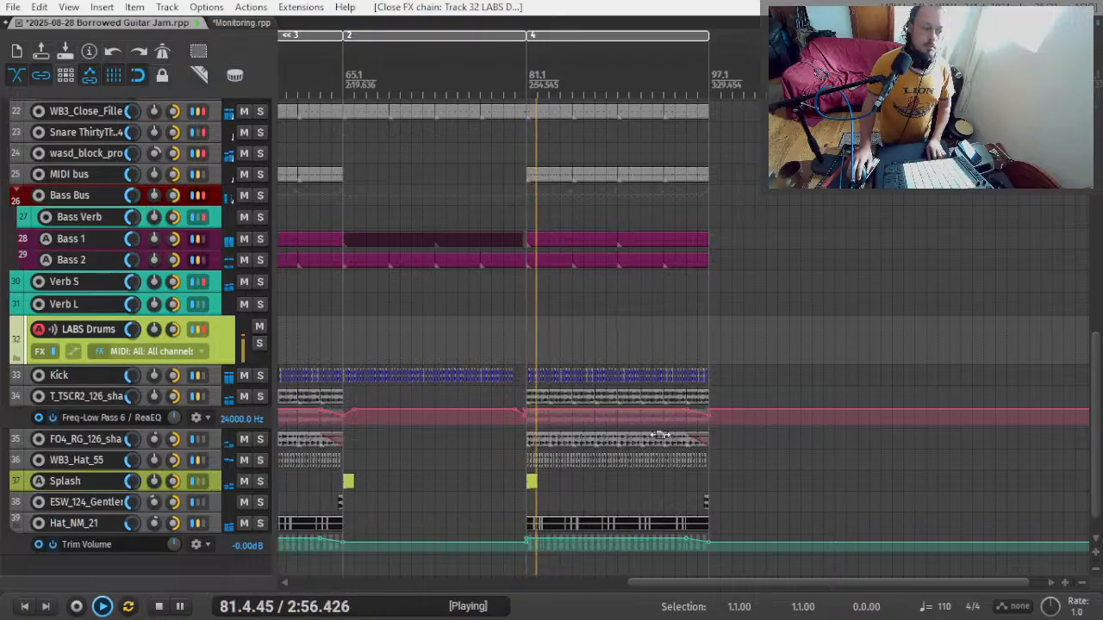
pyautogui.scroll(-1, 153, 436)
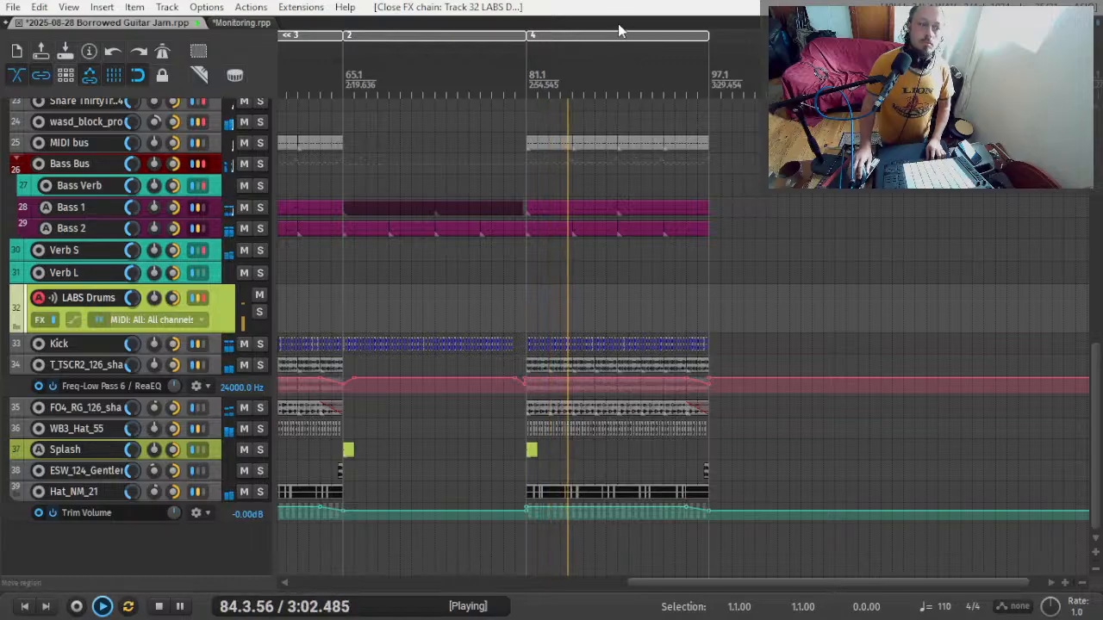
pyautogui.moveTo(607, 34); pyautogui.dragTo(789, 36)
pyautogui.hscroll(-5, 689, 271)
pyautogui.scroll(-2, 640, 276)
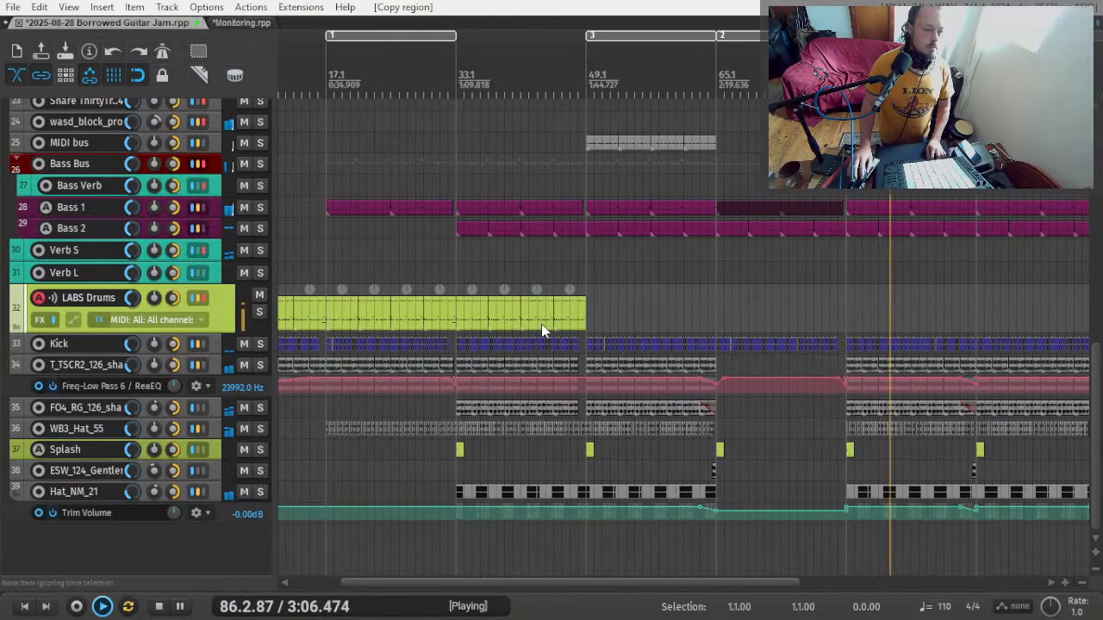
# - Copy the LABS Drums MIDI items from bars 33–49 and align the copies to start exactly at bar 97
pyautogui.moveTo(624, 325); pyautogui.dragTo(474, 321)
pyautogui.hscroll(-2, 470, 293)
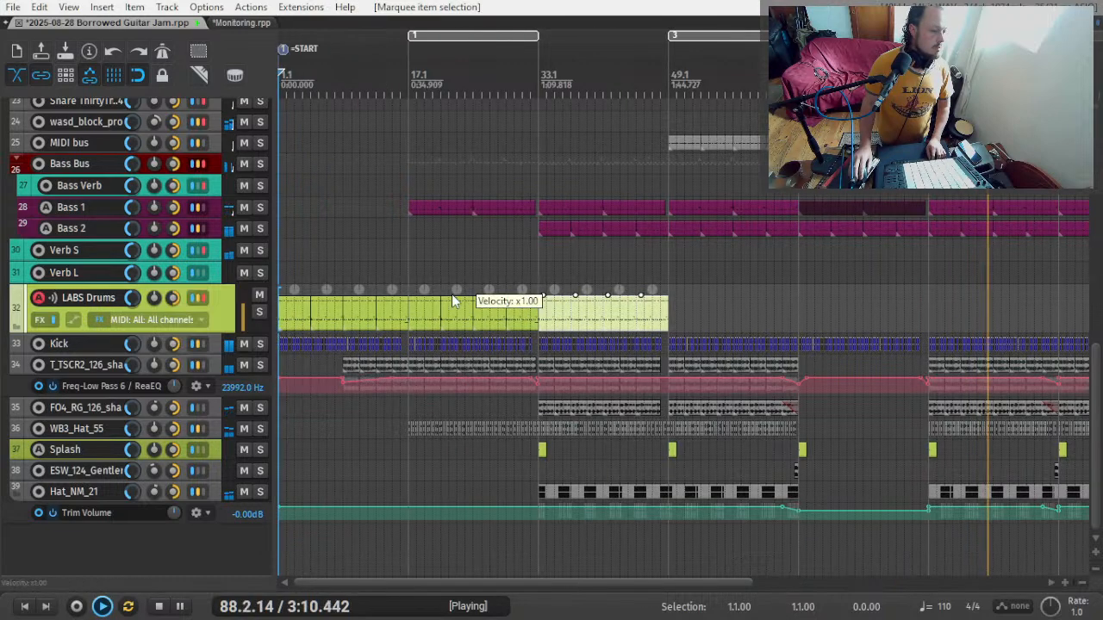
pyautogui.moveTo(399, 317); pyautogui.dragTo(719, 312)
pyautogui.scroll(-2, 360, 323)
pyautogui.scroll(5, 689, 318)
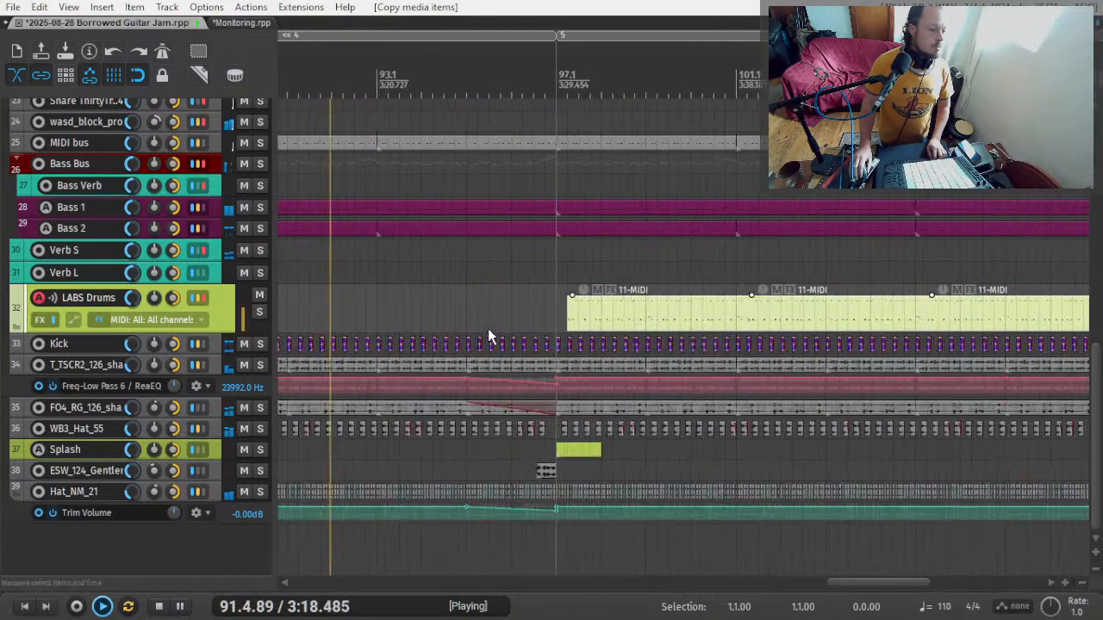
pyautogui.scroll(3, 487, 329)
pyautogui.moveTo(654, 324)
pyautogui.mouseDown()
pyautogui.moveTo(669, 328)
pyautogui.moveTo(633, 324)
pyautogui.mouseUp()
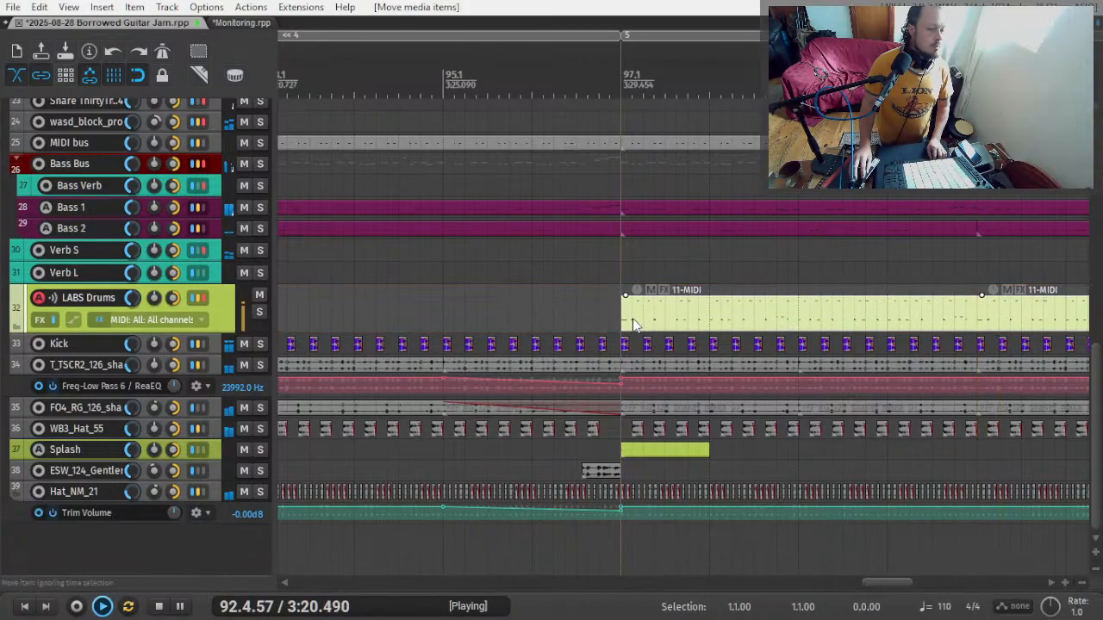
# - Delete the guitar clips on track 12 within region 5
pyautogui.scroll(-3, 633, 325)
pyautogui.scroll(4, 129, 345)
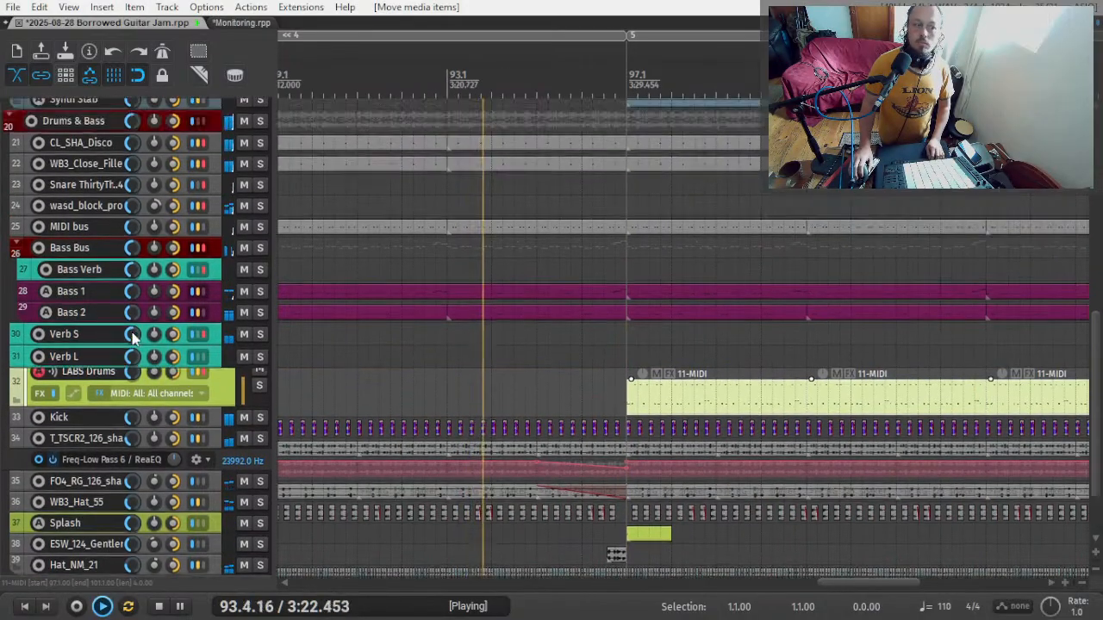
pyautogui.scroll(8, 123, 334)
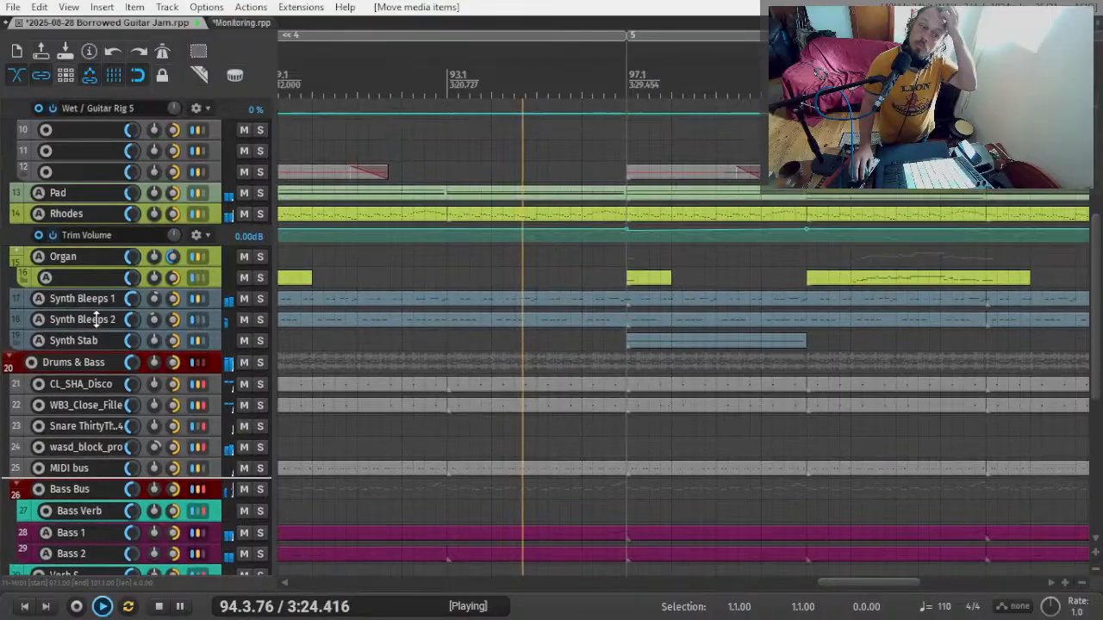
pyautogui.scroll(3, 97, 318)
pyautogui.scroll(-1, 522, 285)
pyautogui.scroll(-3, 598, 298)
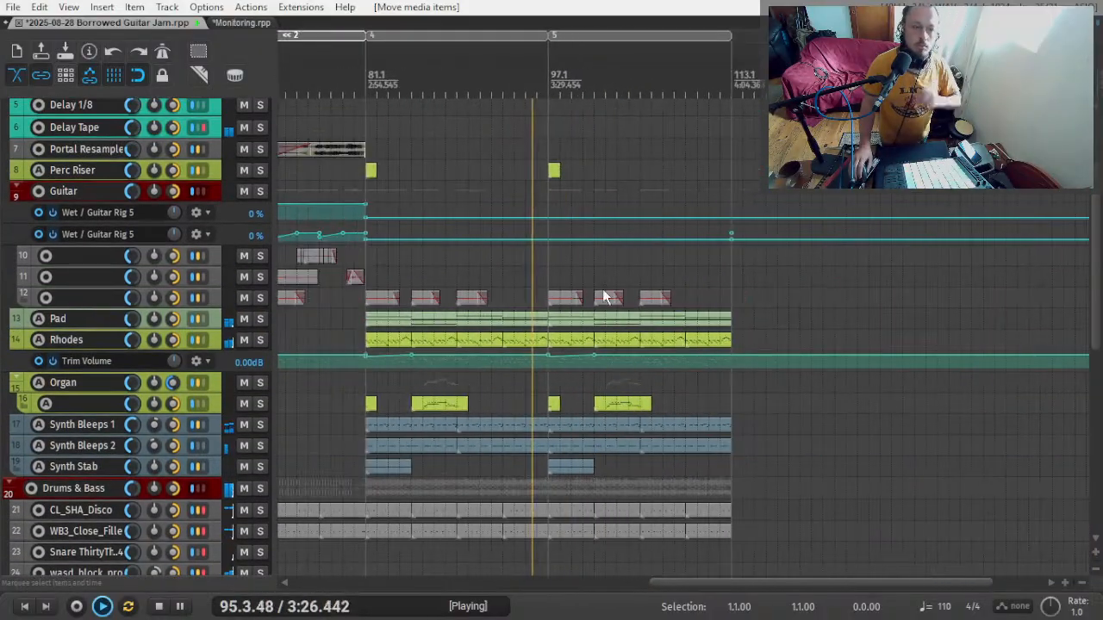
pyautogui.moveTo(699, 296); pyautogui.dragTo(532, 303)
pyautogui.press('Delete')
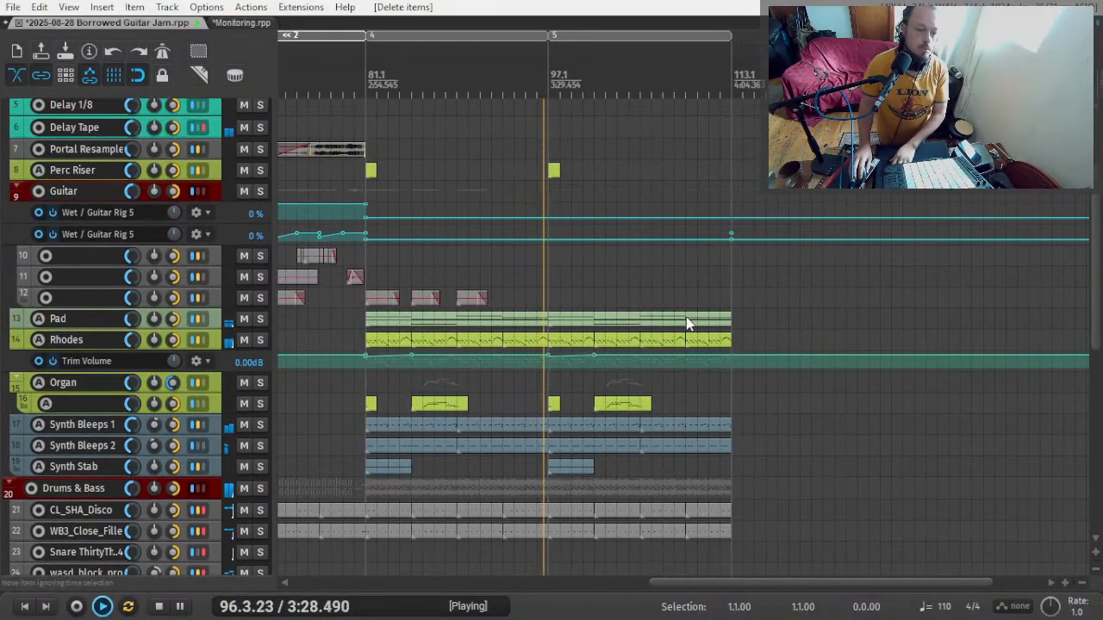
# - Delete the Rhodes items within region 5
pyautogui.moveTo(752, 345); pyautogui.dragTo(554, 357)
pyautogui.press('Delete')
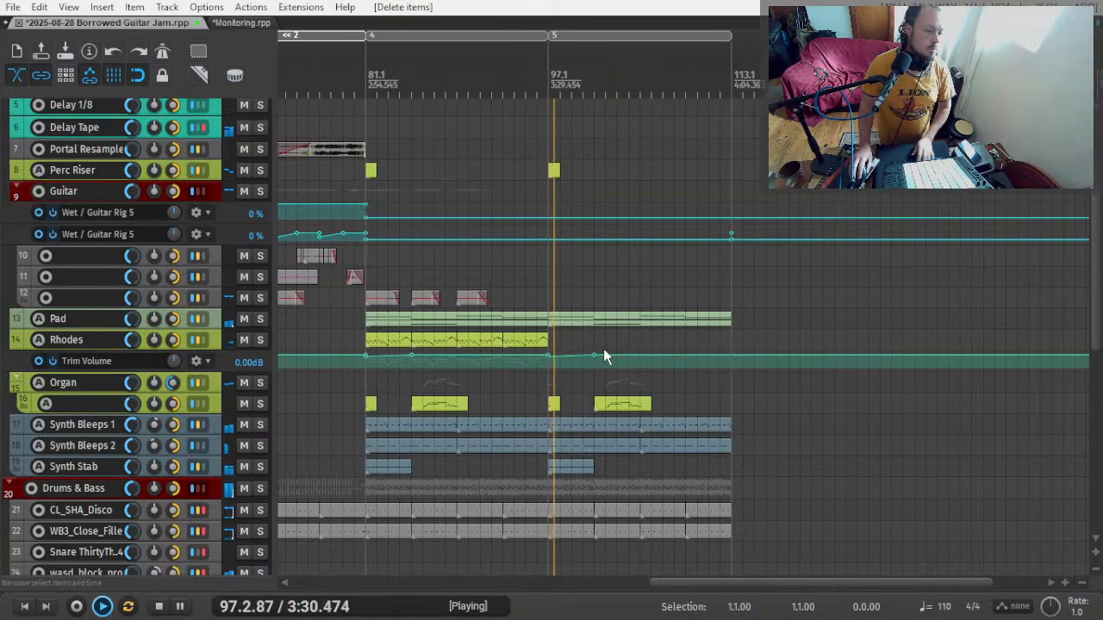
pyautogui.scroll(3, 529, 299)
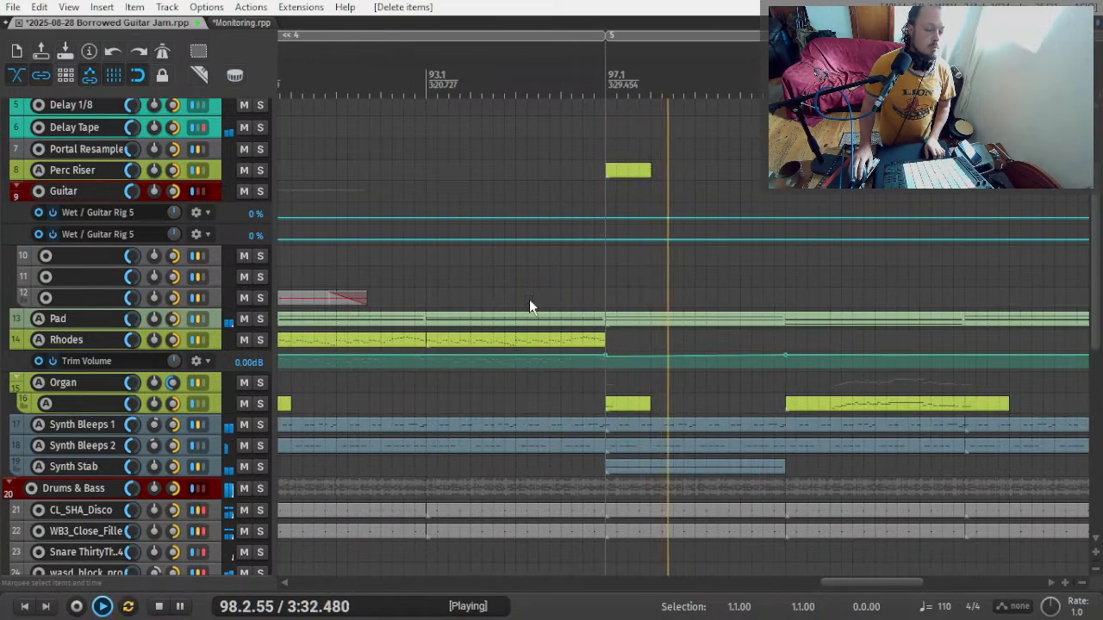
# - Delete the Synth Bleeps 2 items within region 5
pyautogui.scroll(-3, 529, 299)
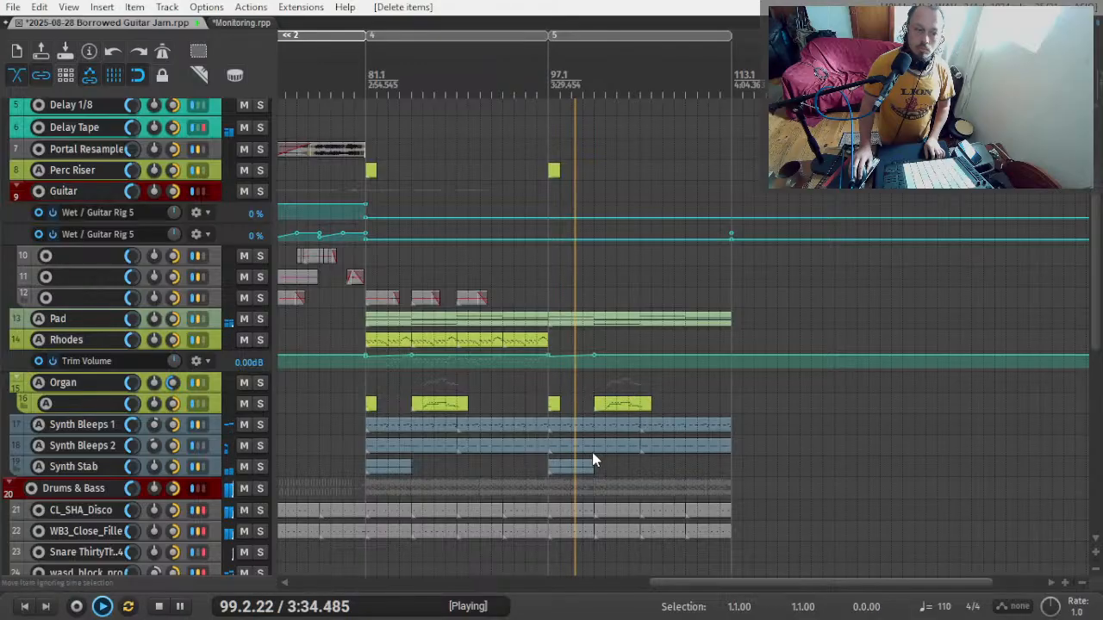
pyautogui.moveTo(741, 450); pyautogui.dragTo(583, 449)
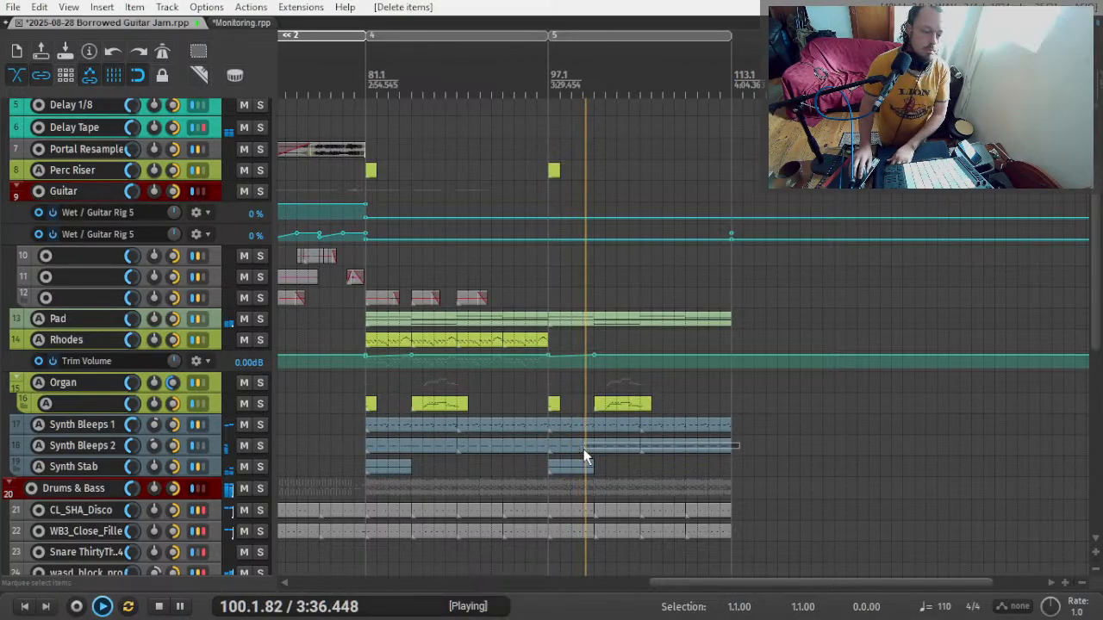
pyautogui.press('Delete')
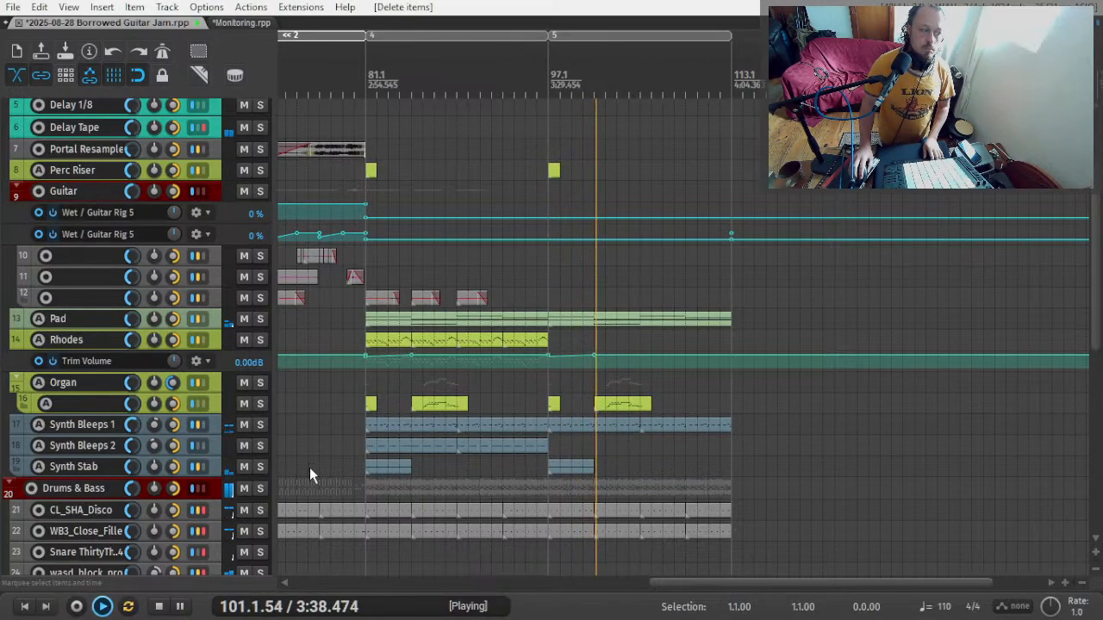
# - Delete all items on track 16, inside the Organ folder, throughout regions 4 and 5
pyautogui.scroll(-2, 75, 363)
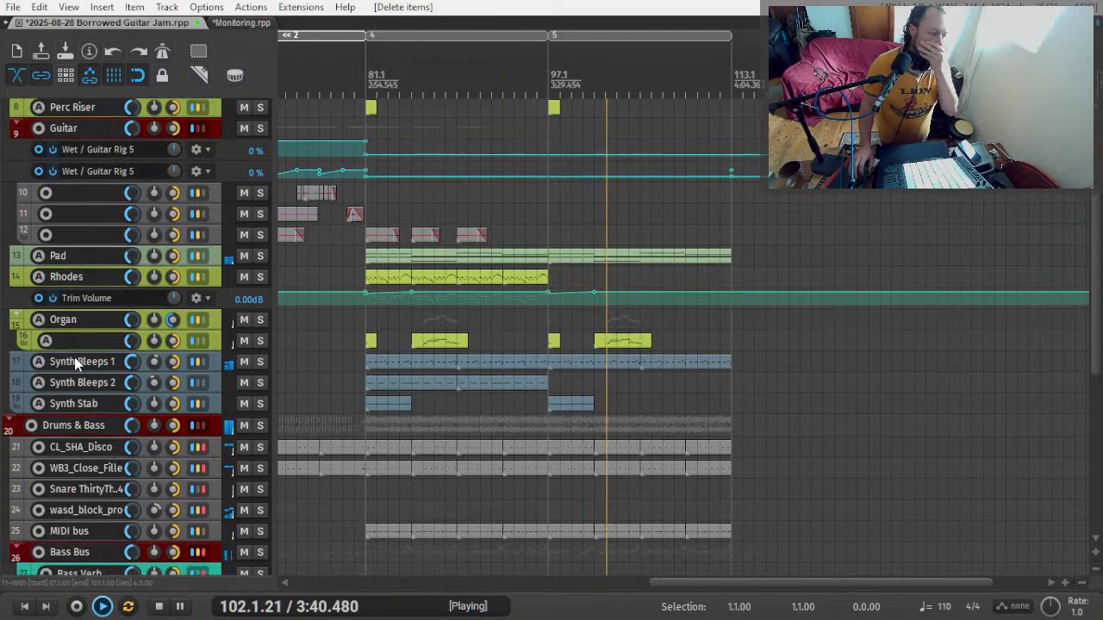
pyautogui.scroll(-2, 75, 363)
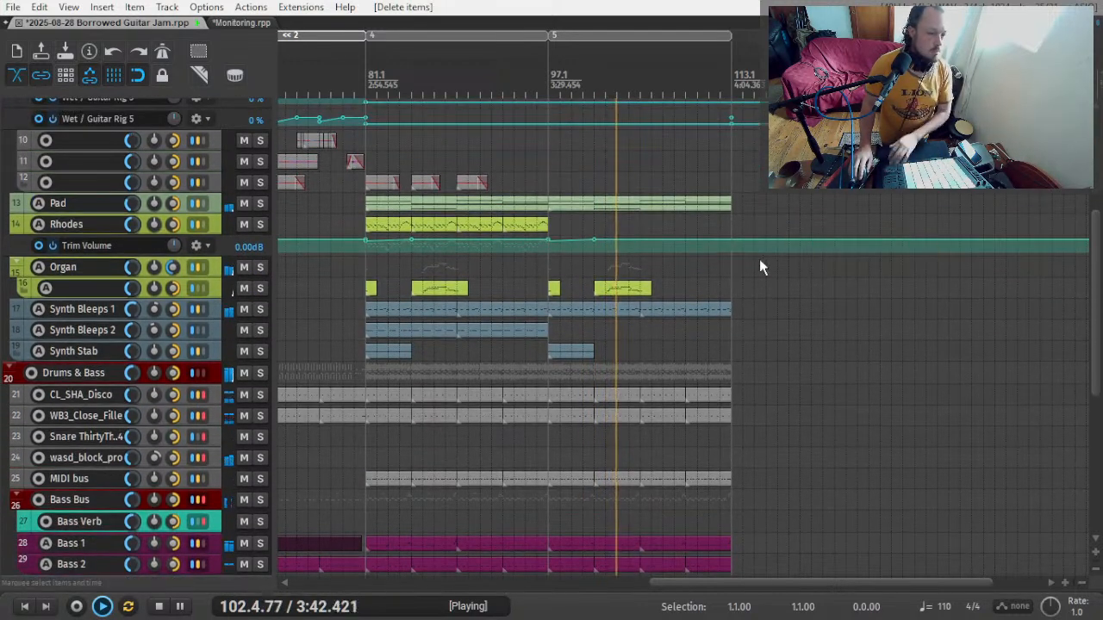
pyautogui.moveTo(700, 277); pyautogui.dragTo(626, 304)
pyautogui.press('Delete')
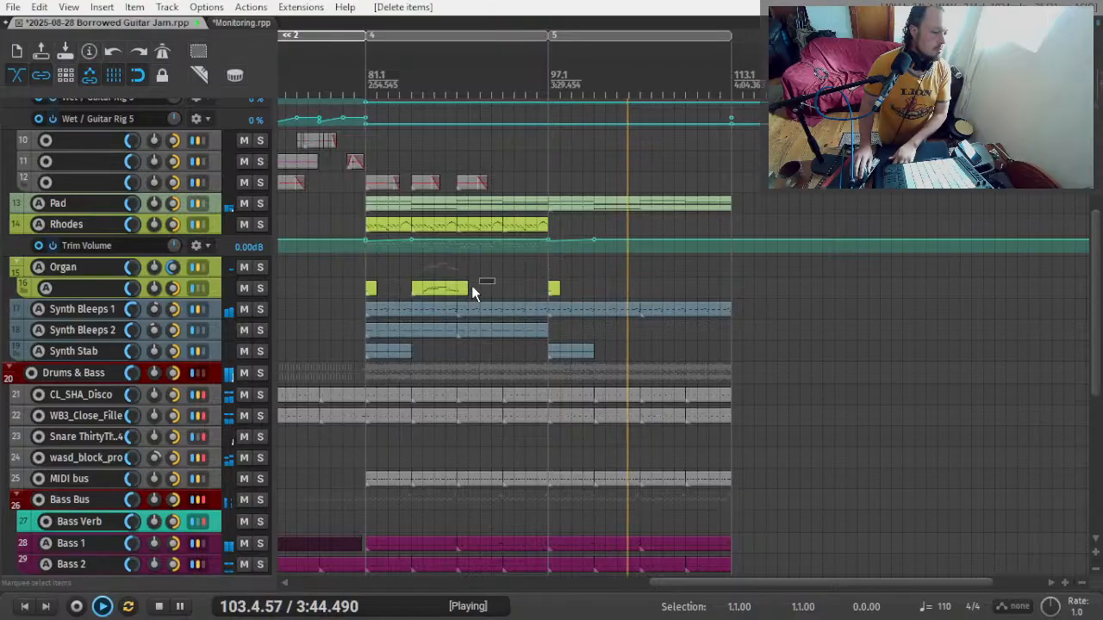
pyautogui.moveTo(485, 276); pyautogui.dragTo(389, 294)
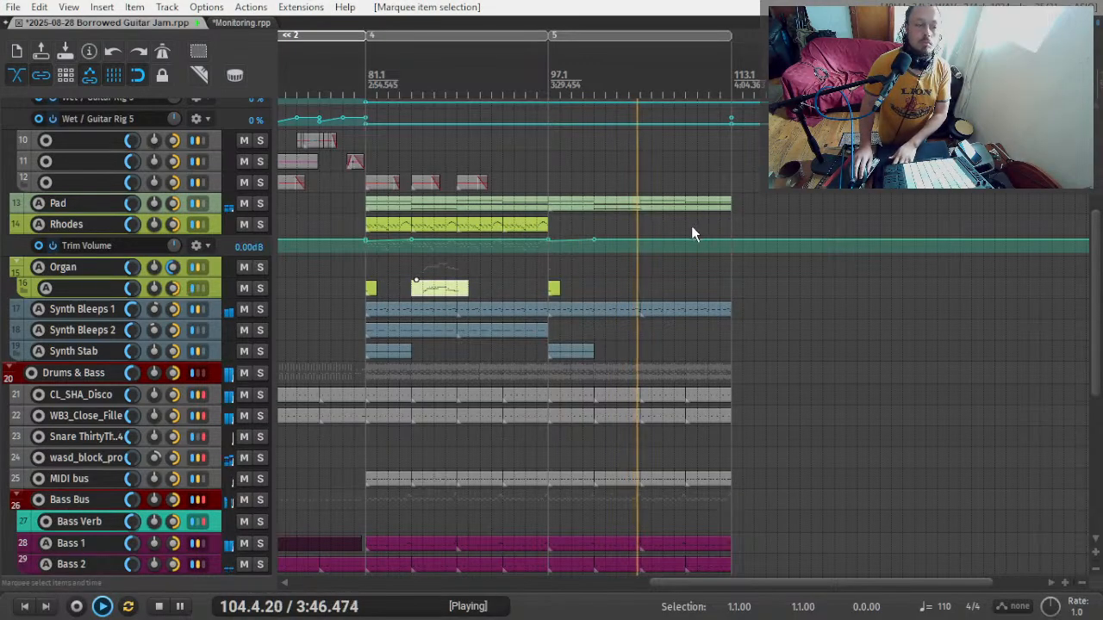
pyautogui.press('Delete')
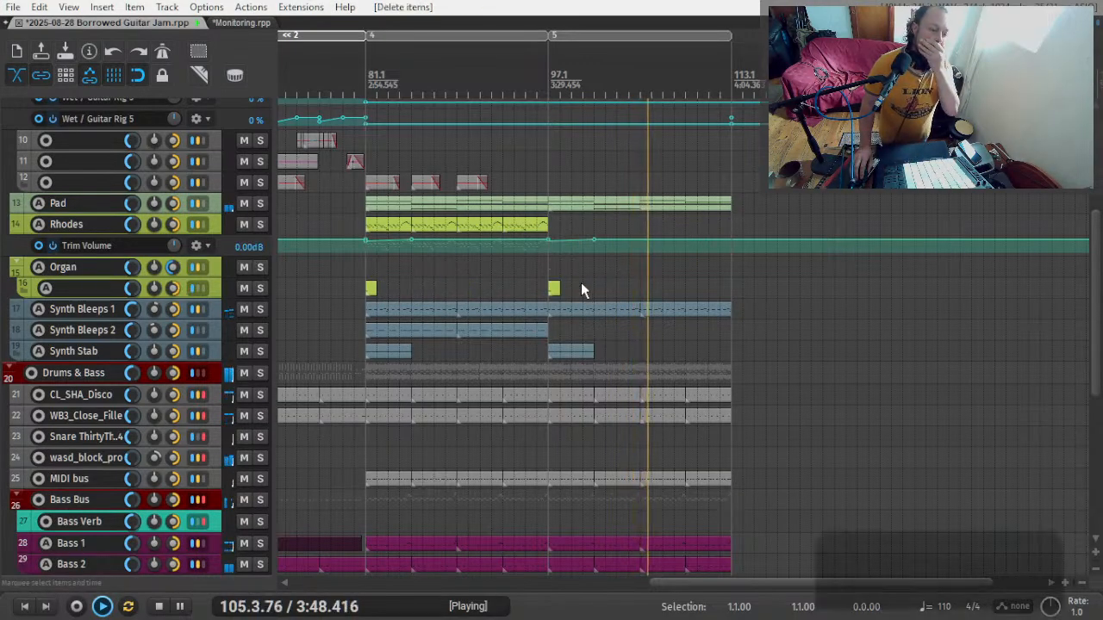
pyautogui.moveTo(581, 280); pyautogui.dragTo(356, 290)
pyautogui.press('Delete')
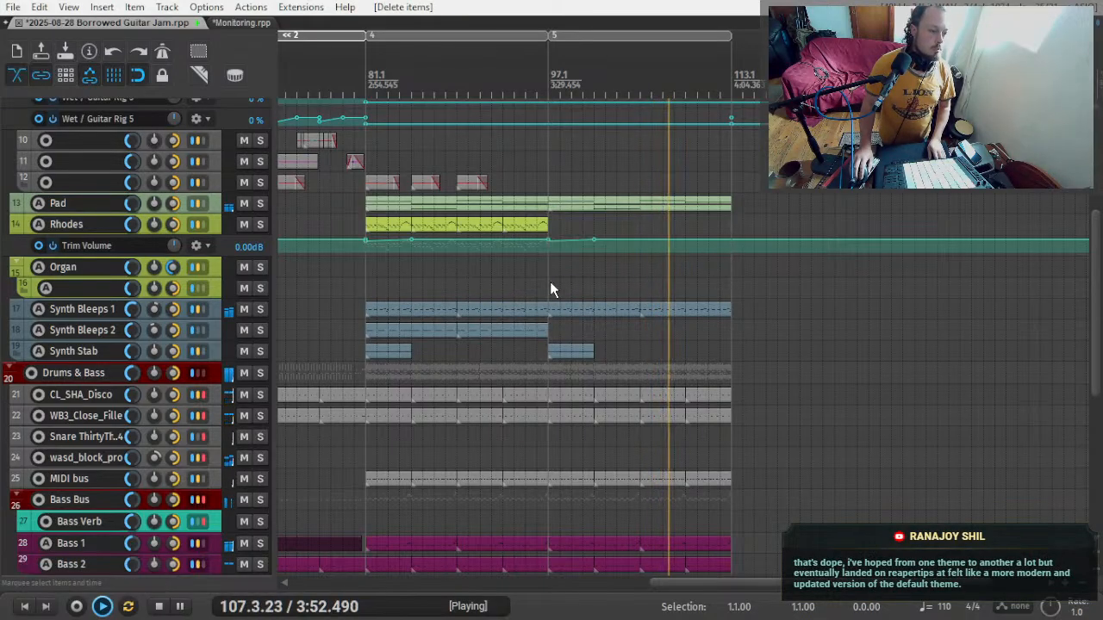
# - Stop playback and delete the Synth Bleeps 1 items within region 5
pyautogui.press('space')
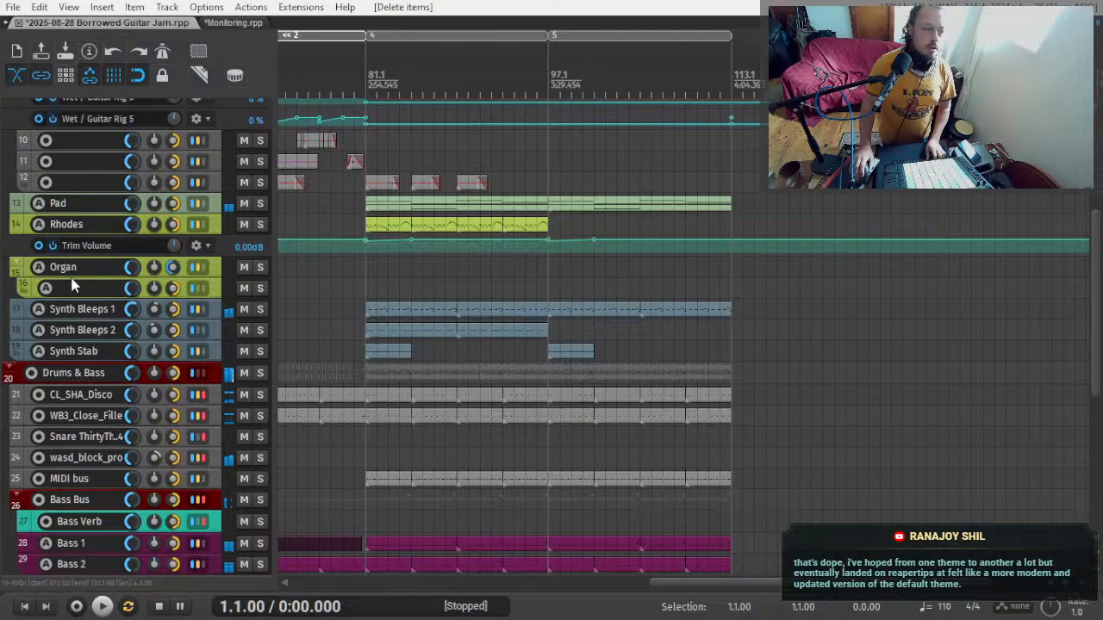
pyautogui.scroll(5, 3, 301)
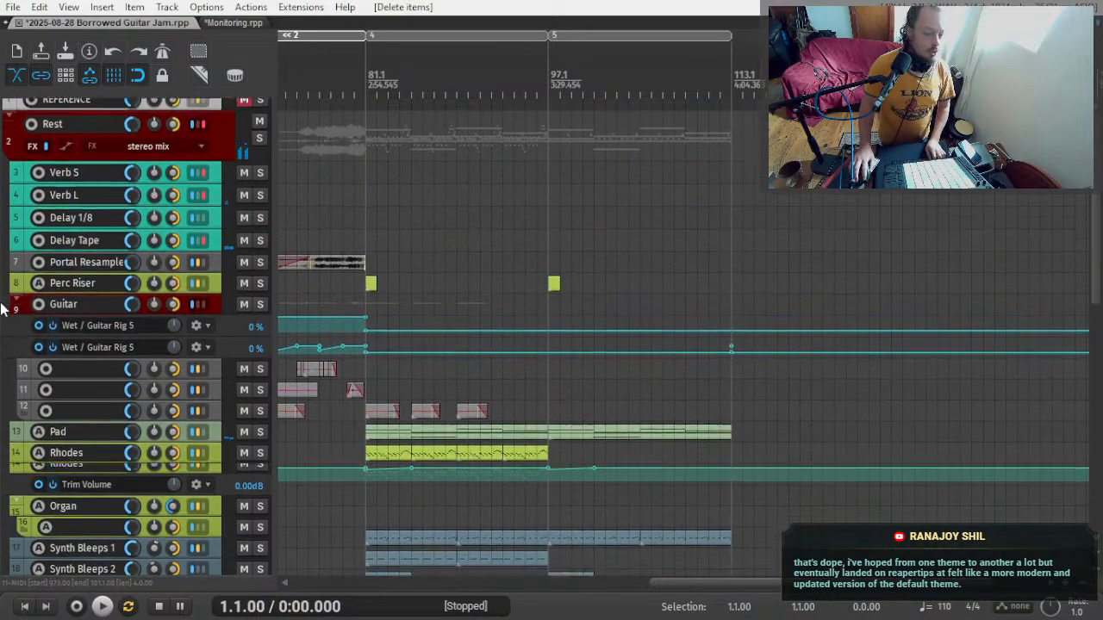
pyautogui.scroll(-6, 2, 309)
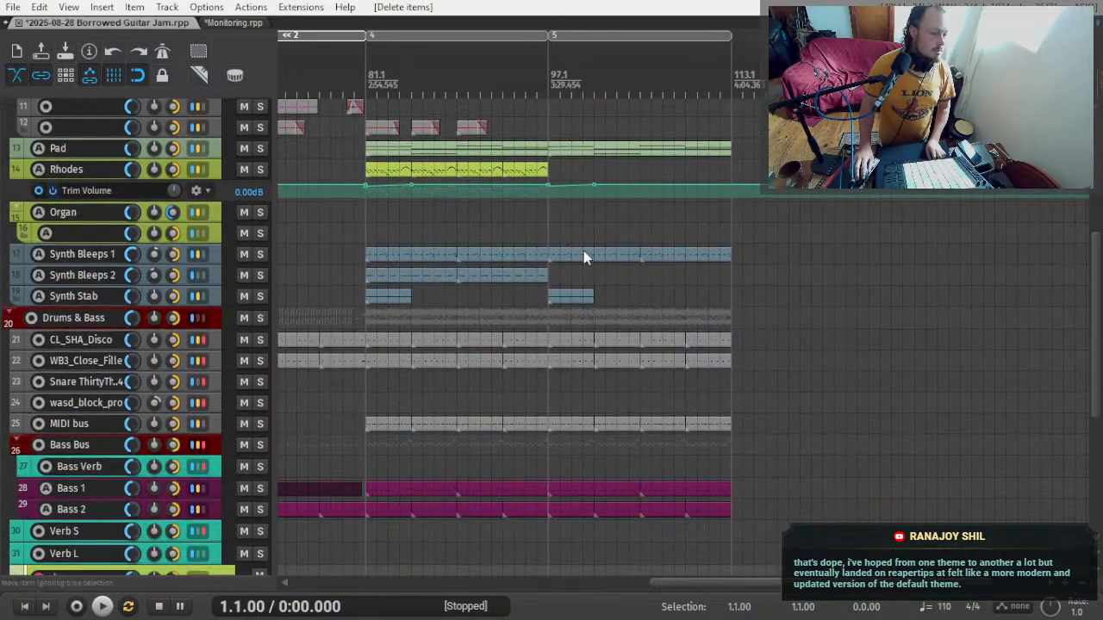
pyautogui.moveTo(614, 247); pyautogui.dragTo(740, 253)
pyautogui.press('Delete')
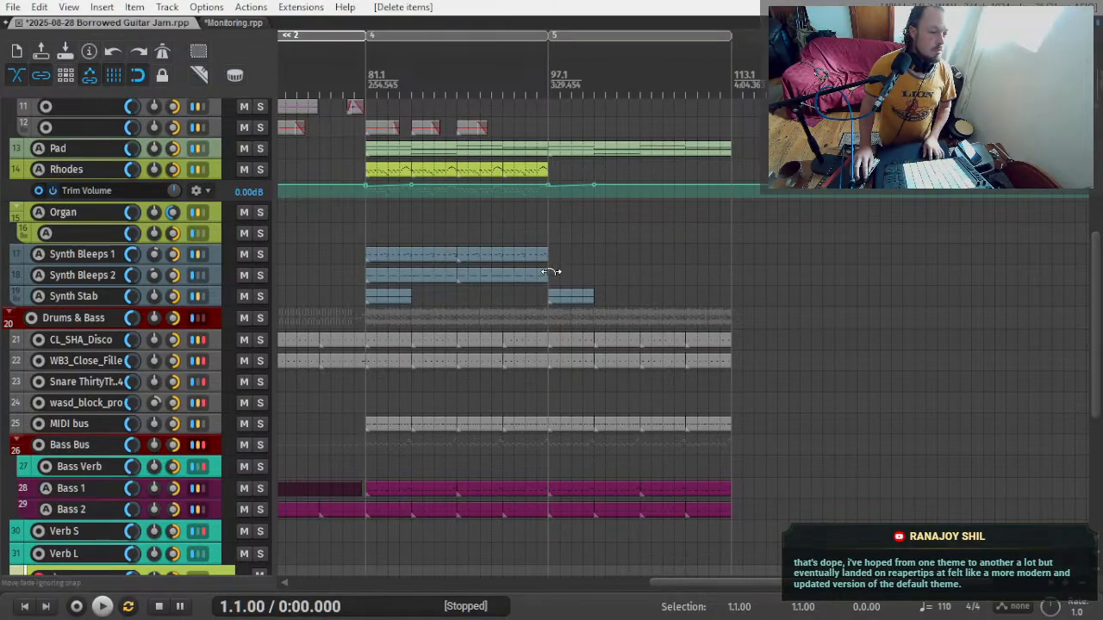
# - Duplicate the Synth Bleeps 2 items from region 4 into region 5, starting at bar 97
pyautogui.moveTo(448, 290); pyautogui.dragTo(426, 278)
pyautogui.hotkey('ctrl', 'd')
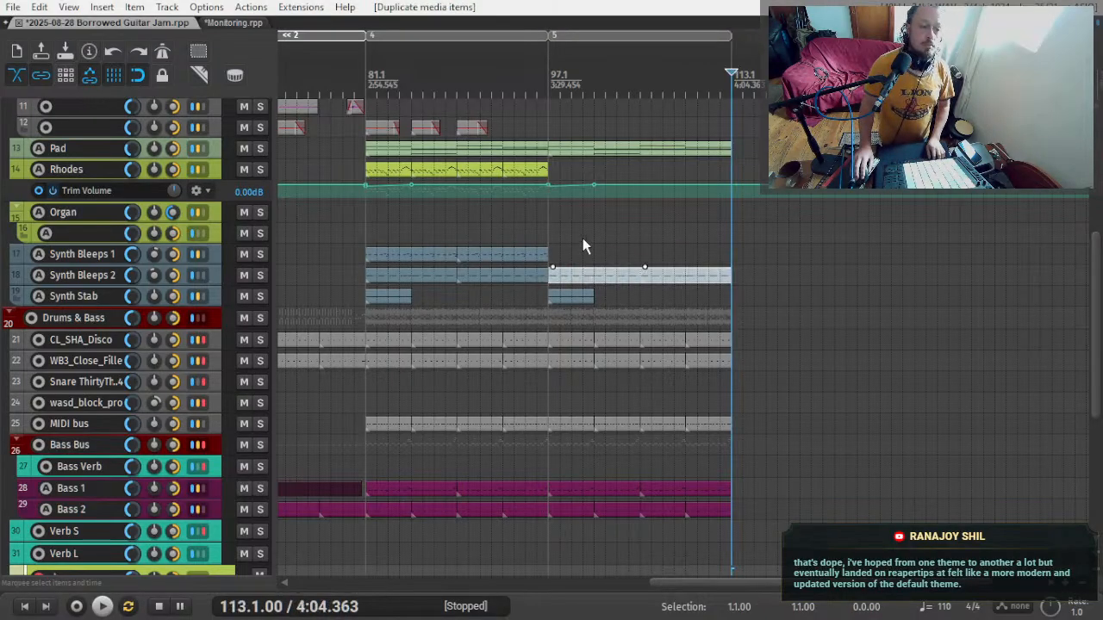
# - Replace the Synth Stab item at bar 97 with a copy of the one at bar 33
pyautogui.hscroll(-3, 422, 299)
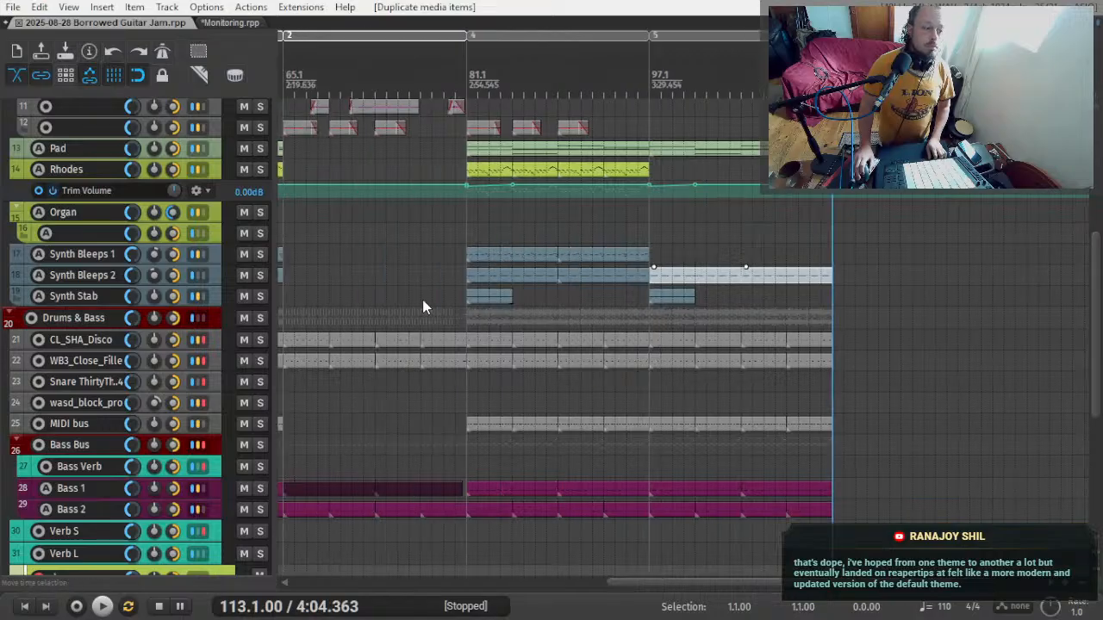
pyautogui.scroll(-2, 663, 245)
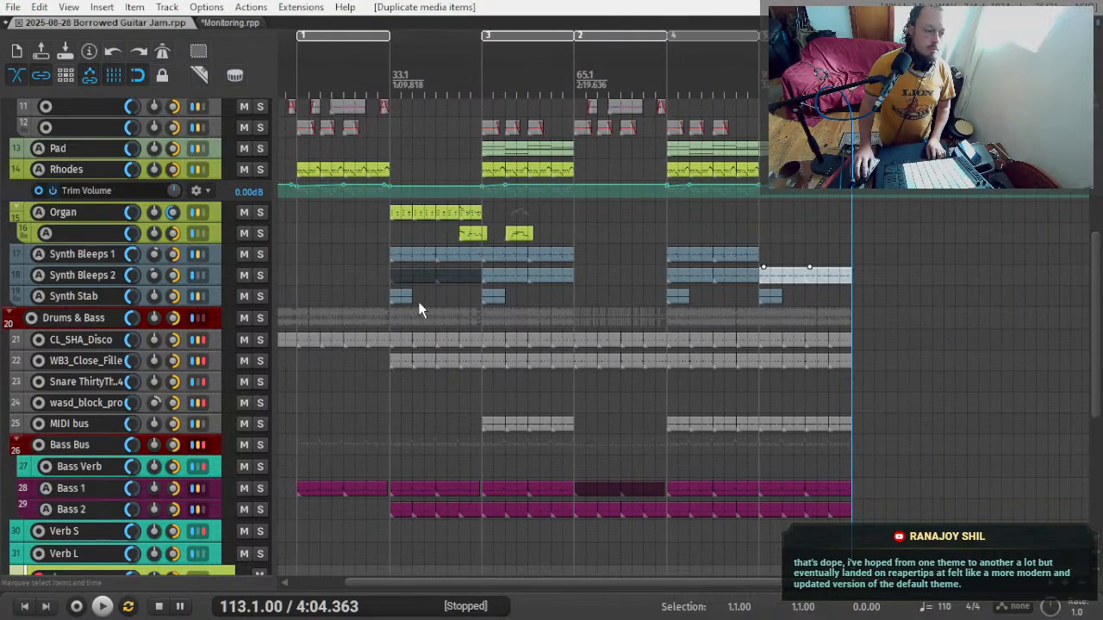
pyautogui.press('Delete')
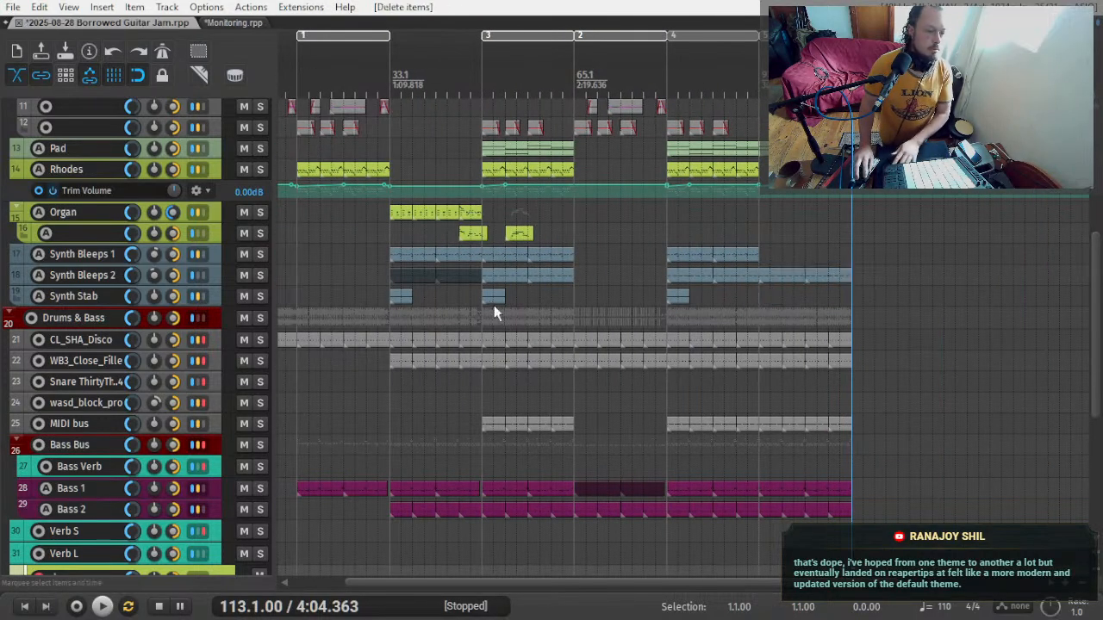
pyautogui.click(405, 295)
pyautogui.click(748, 308)
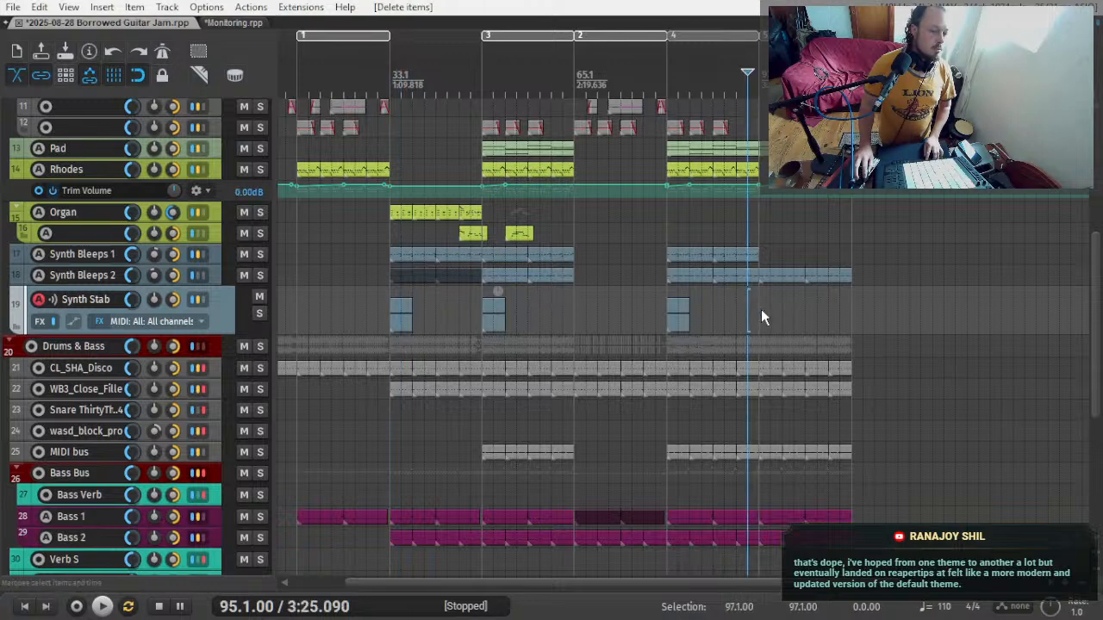
pyautogui.click(760, 309)
pyautogui.scroll(5, 758, 315)
pyautogui.scroll(-5, 741, 319)
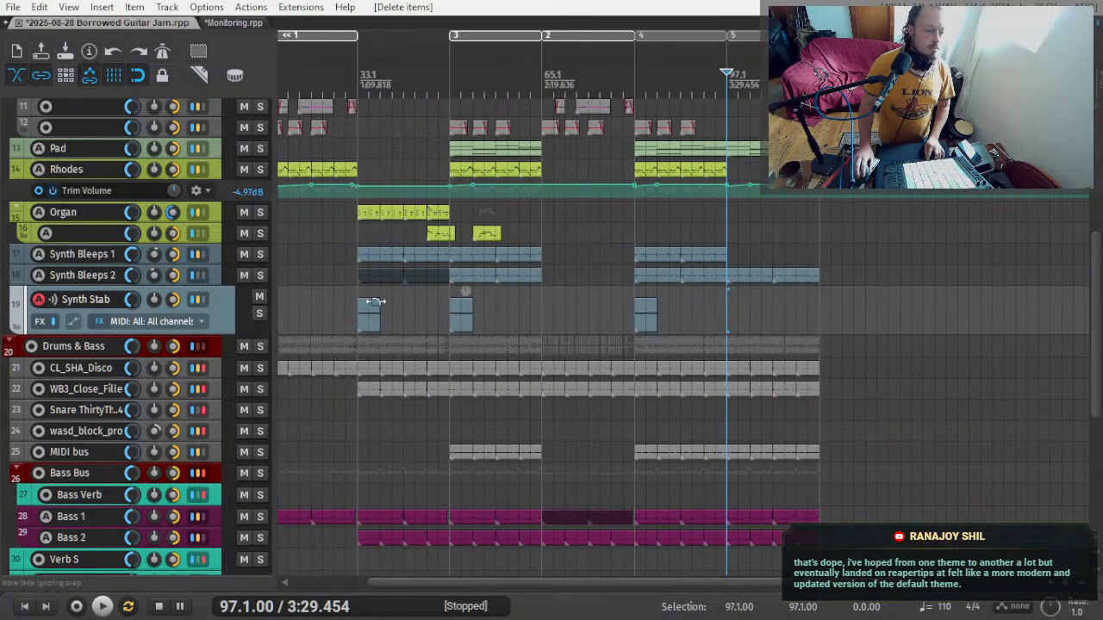
pyautogui.hotkey('ctrl', 'v')
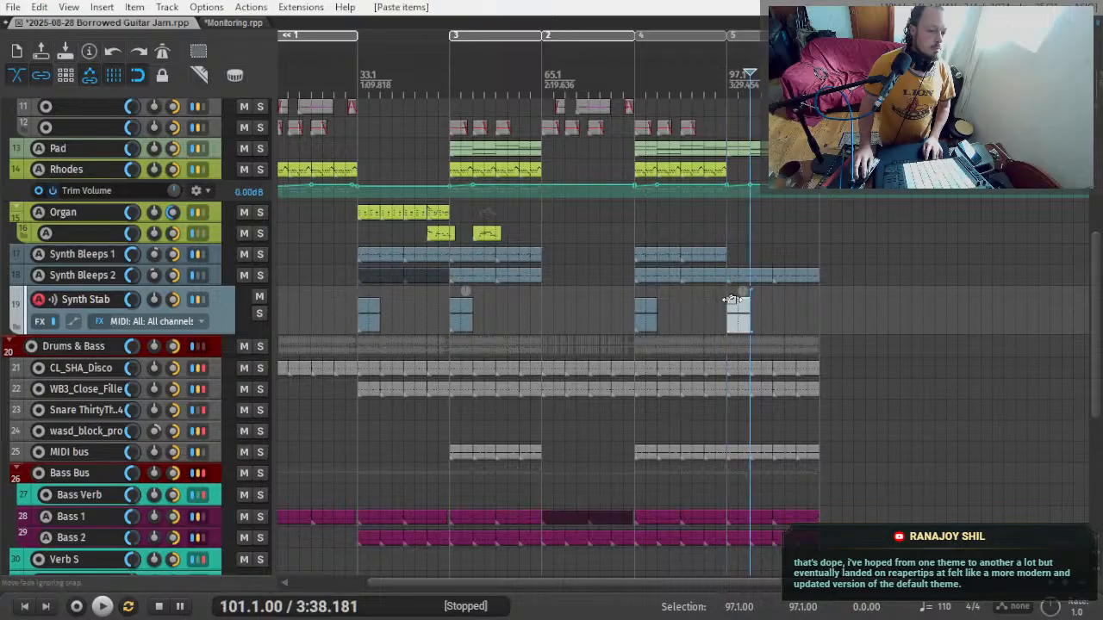
# - Play the song from just before bar 97 and look over the whole arrangement while listening to region 5
pyautogui.scroll(4, 723, 310)
pyautogui.click(686, 314)
pyautogui.press('space')
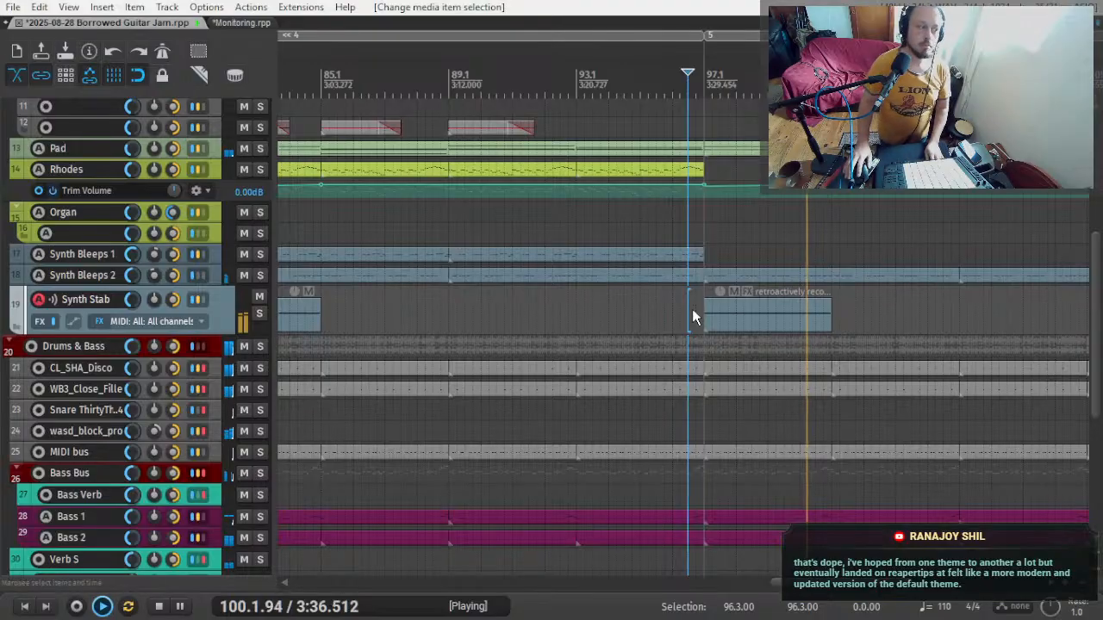
pyautogui.hotkey('alt', 'Tab')
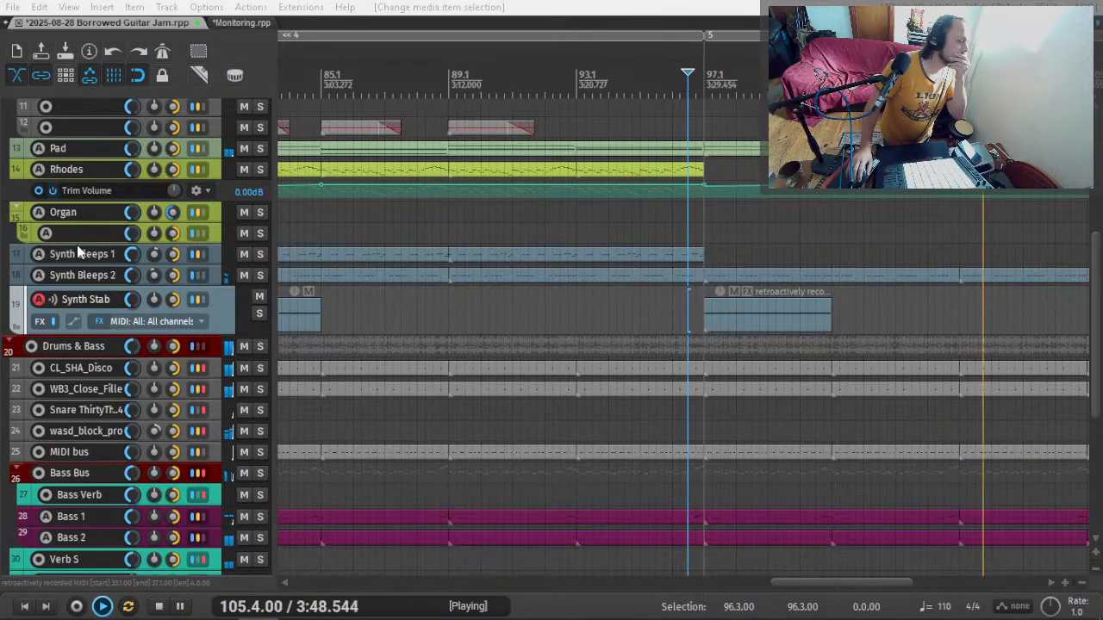
pyautogui.hotkey('alt', 'Tab')
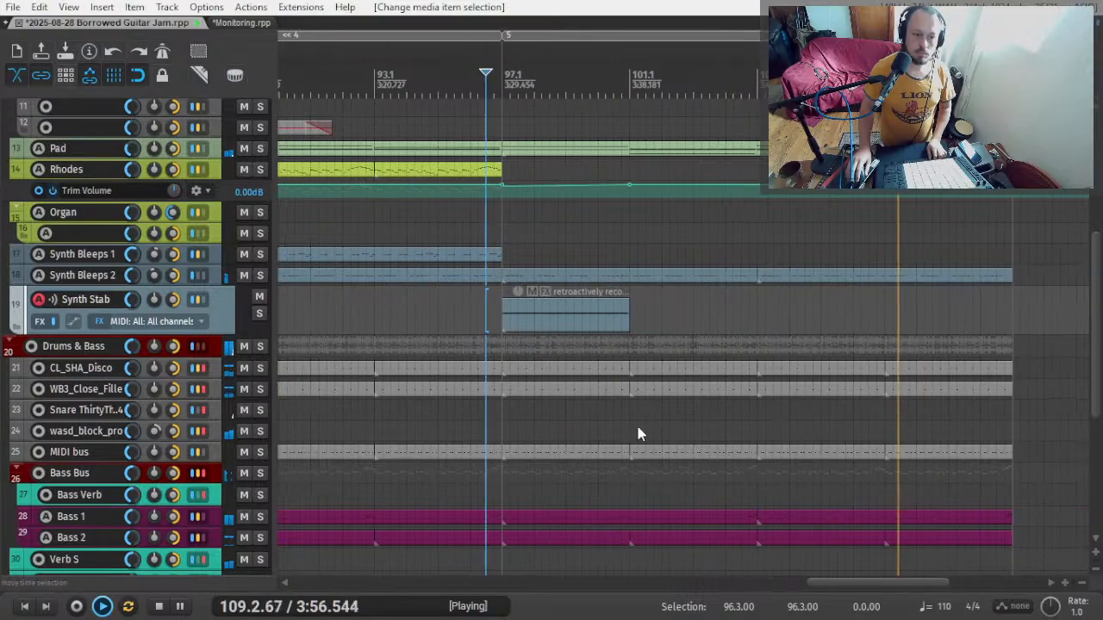
pyautogui.scroll(-4, 633, 433)
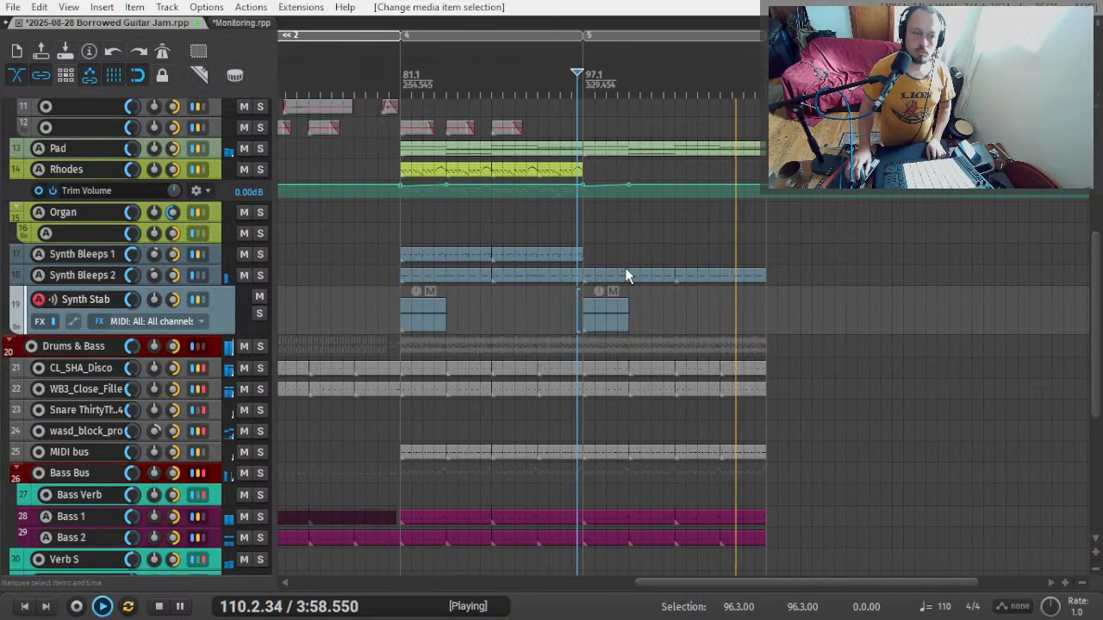
pyautogui.hscroll(-10, 544, 229)
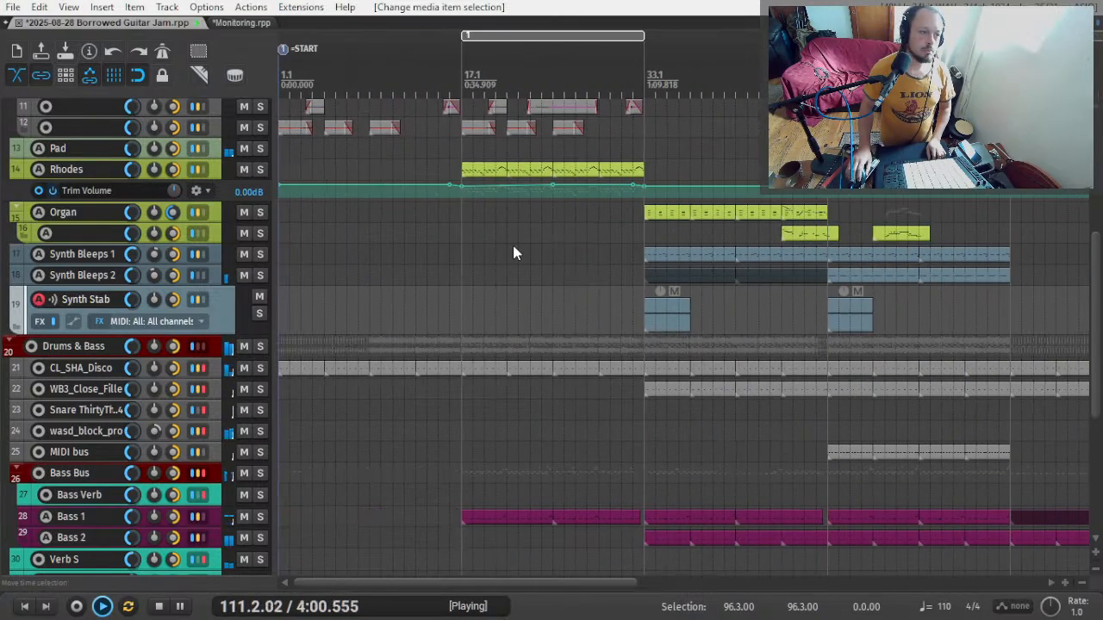
pyautogui.scroll(-4, 555, 153)
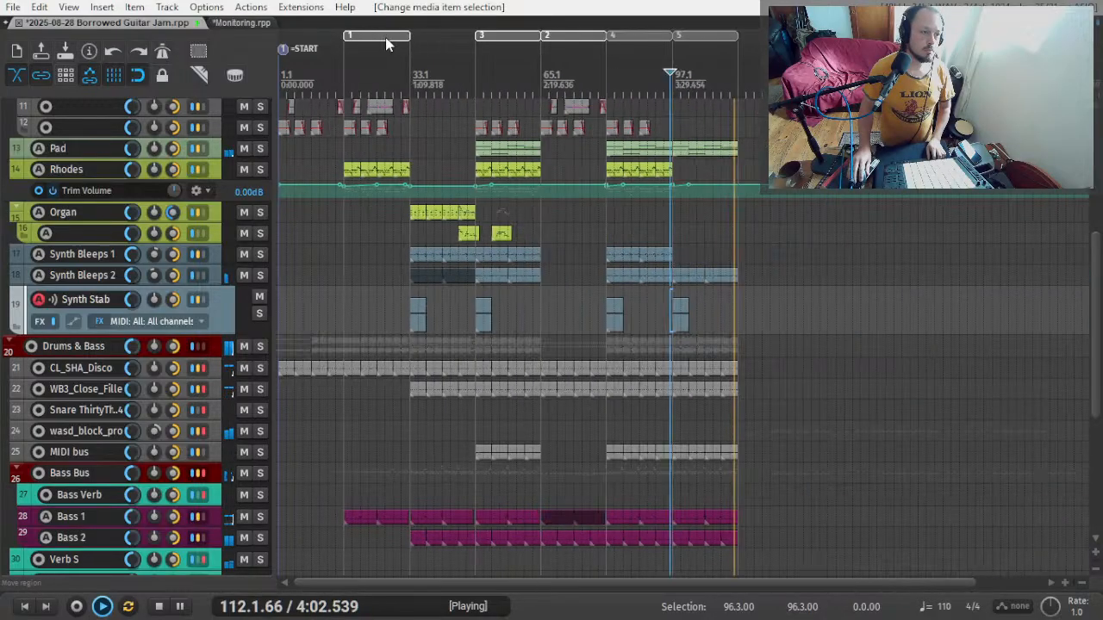
# - Copy region 1 with its contents to bar 113, directly after region 5, and stop playback
pyautogui.moveTo(390, 41); pyautogui.dragTo(737, 64)
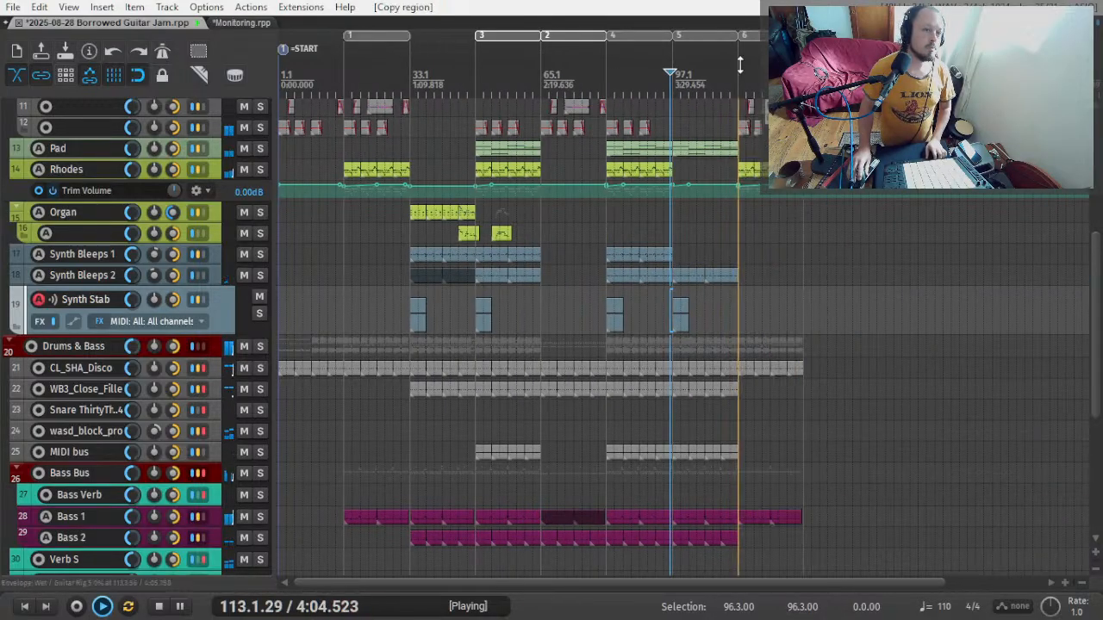
pyautogui.scroll(4, 748, 200)
pyautogui.hscroll(3, 703, 285)
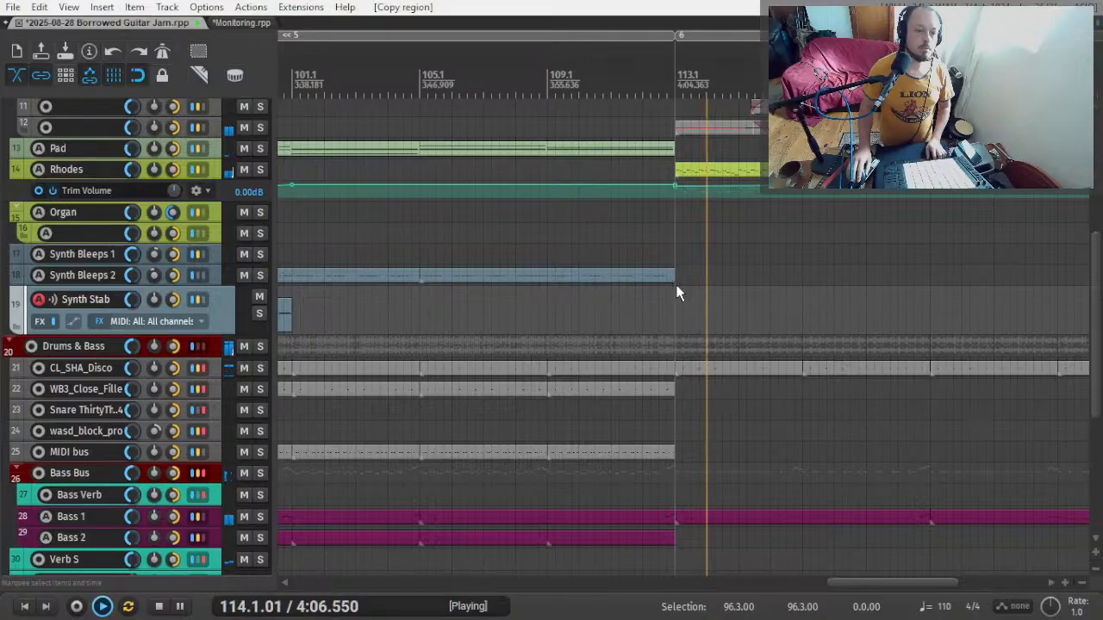
pyautogui.hscroll(8, 663, 362)
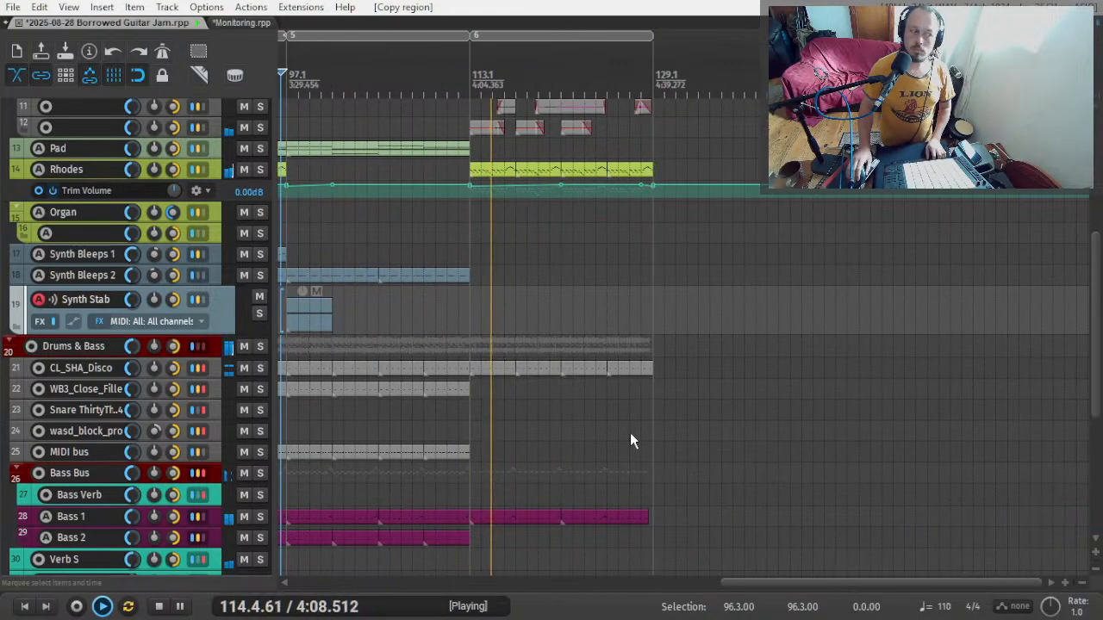
pyautogui.scroll(3, 47, 334)
pyautogui.scroll(12, 47, 334)
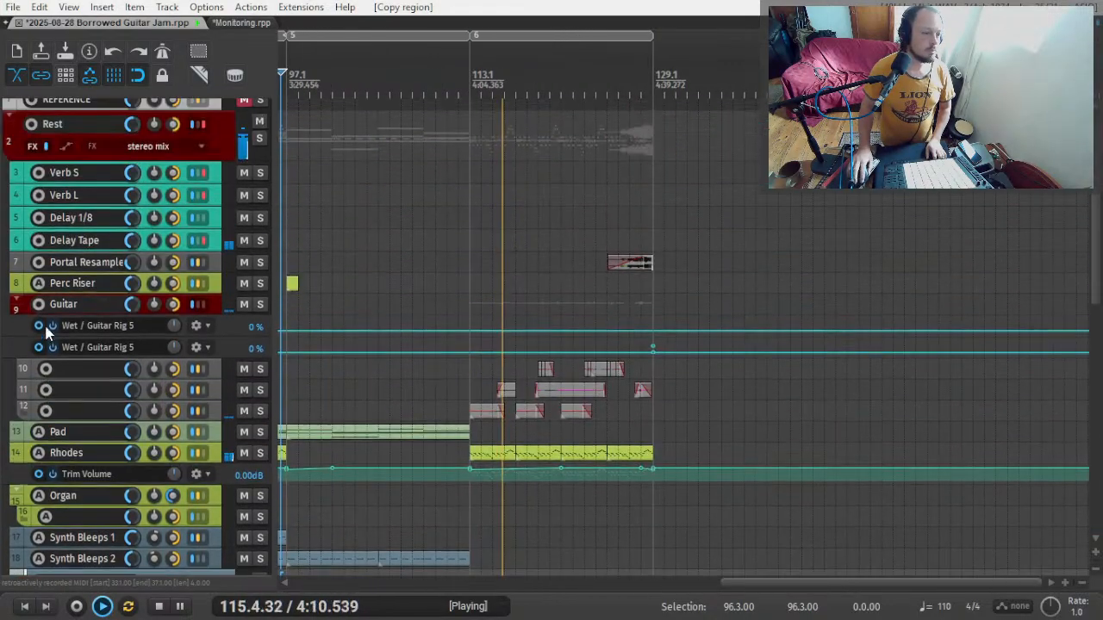
pyautogui.scroll(-10, 30, 340)
pyautogui.press('space')
# - Delete all WB3_Hat_55 items within region 6, from bar 113 to bar 129
pyautogui.scroll(-10, 30, 340)
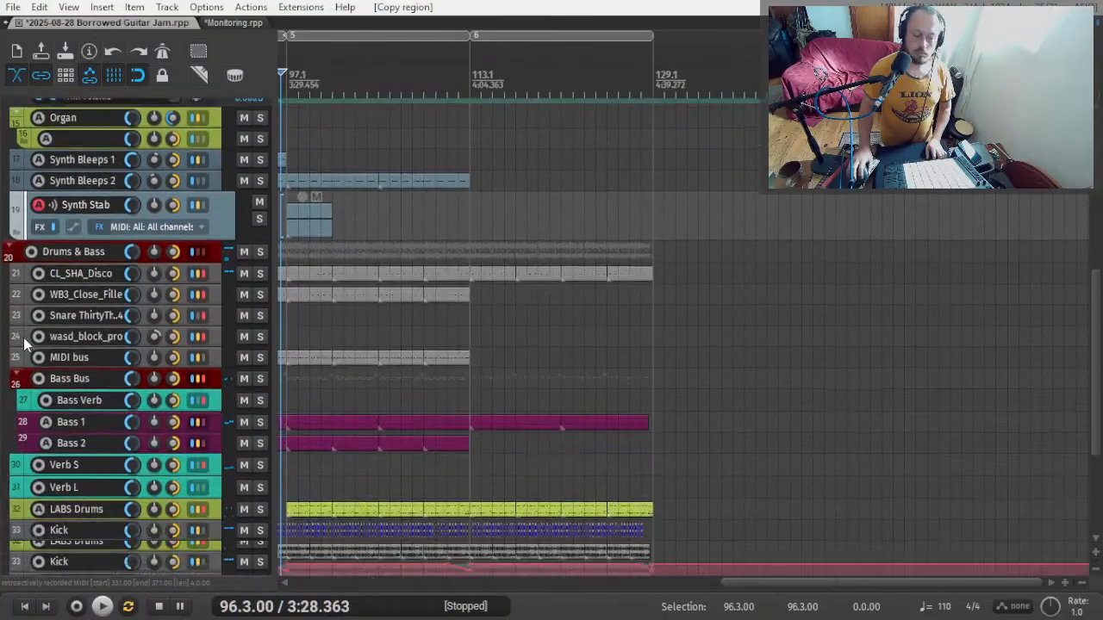
pyautogui.scroll(6, 503, 409)
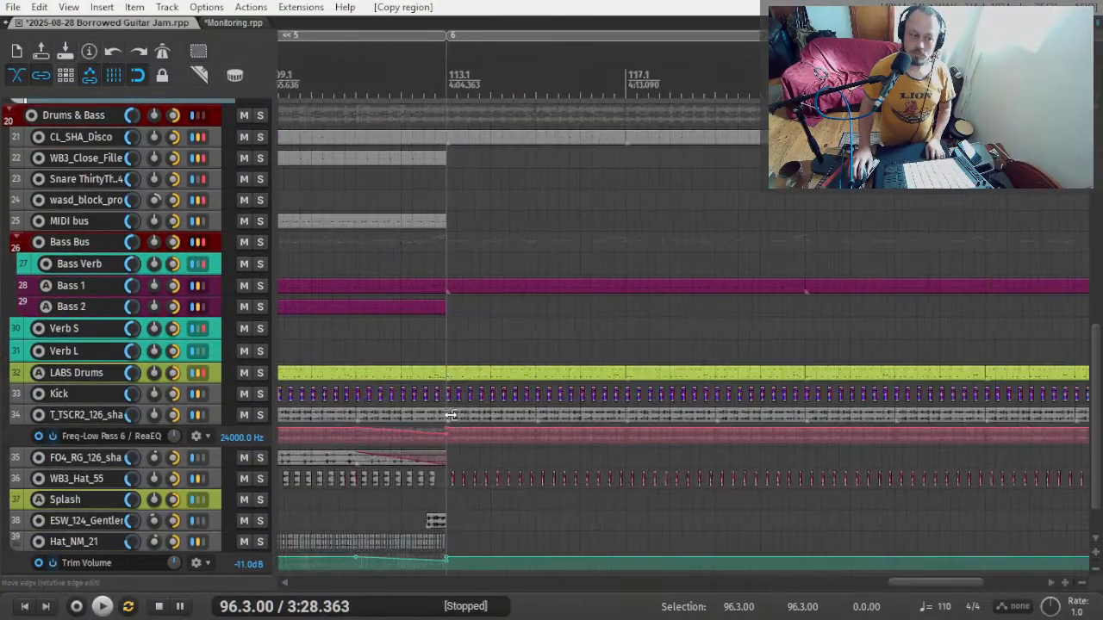
pyautogui.scroll(-4, 926, 415)
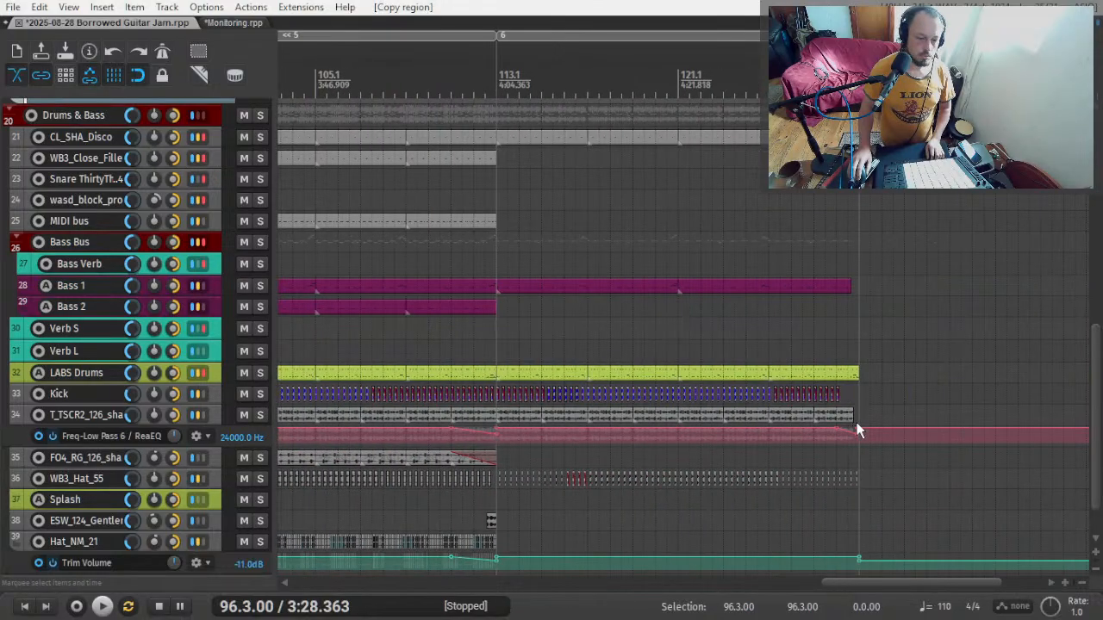
pyautogui.scroll(3, 498, 491)
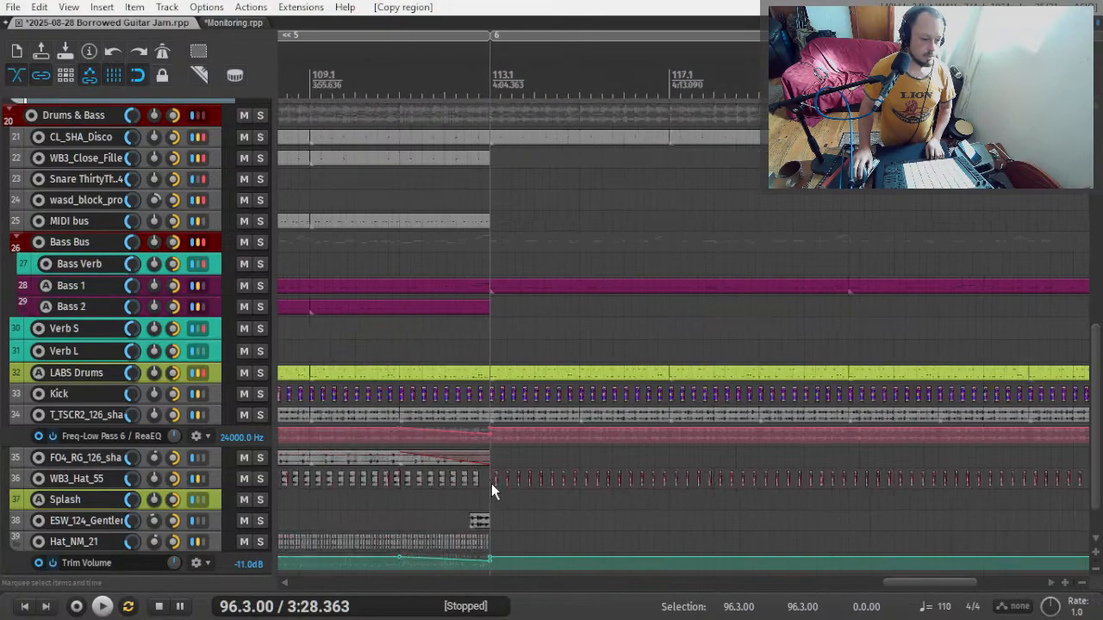
pyautogui.scroll(-2, 491, 483)
pyautogui.moveTo(491, 483); pyautogui.dragTo(1032, 472)
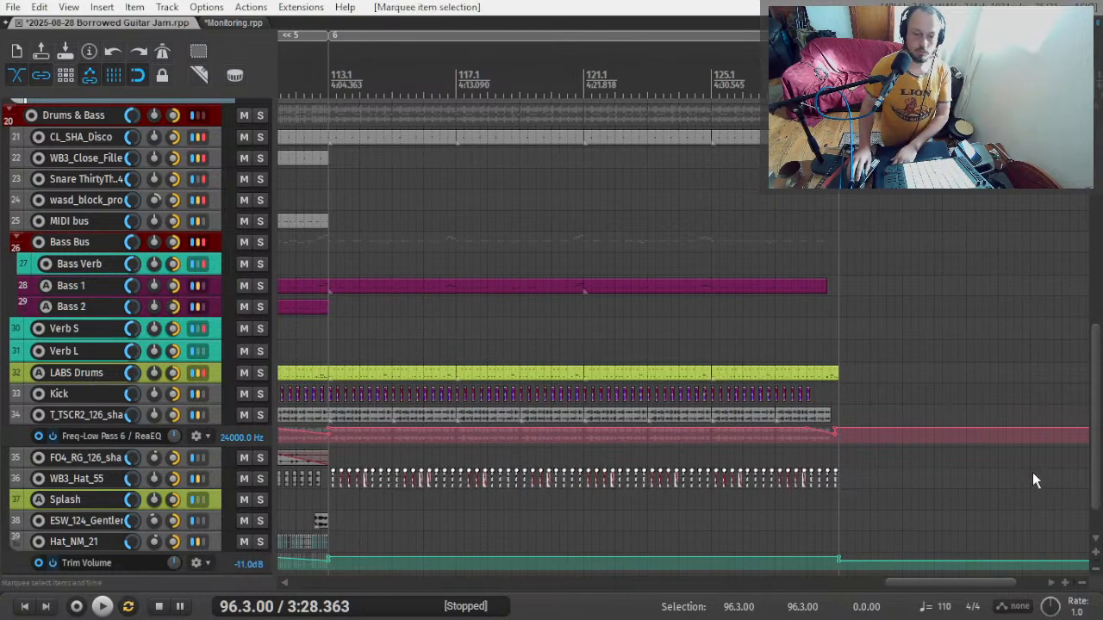
pyautogui.press('Delete')
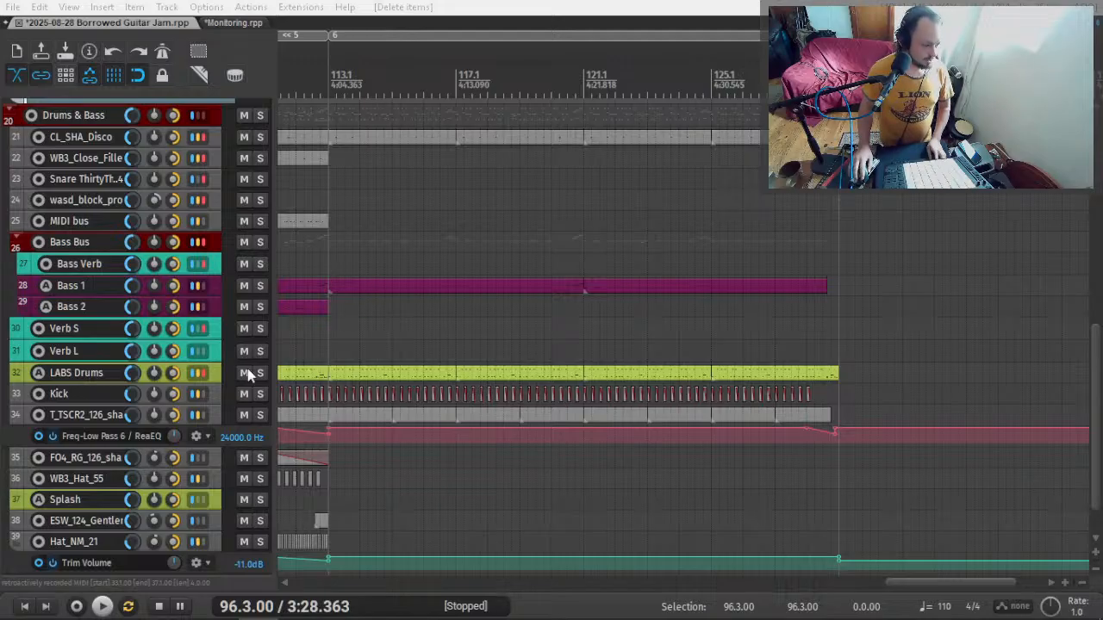
# - Delete the CL_SHA_Disco items within region 6, starting at bar 113
pyautogui.hotkey('alt', 'Tab')
pyautogui.scroll(-1, 226, 397)
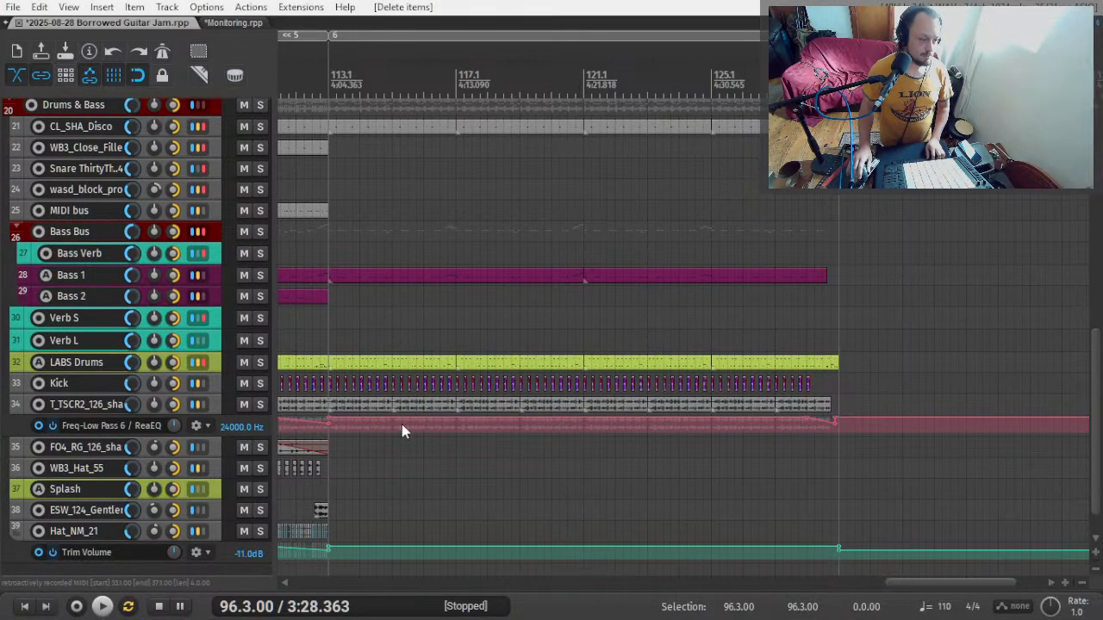
pyautogui.hscroll(-2, 401, 431)
pyautogui.scroll(3, 196, 315)
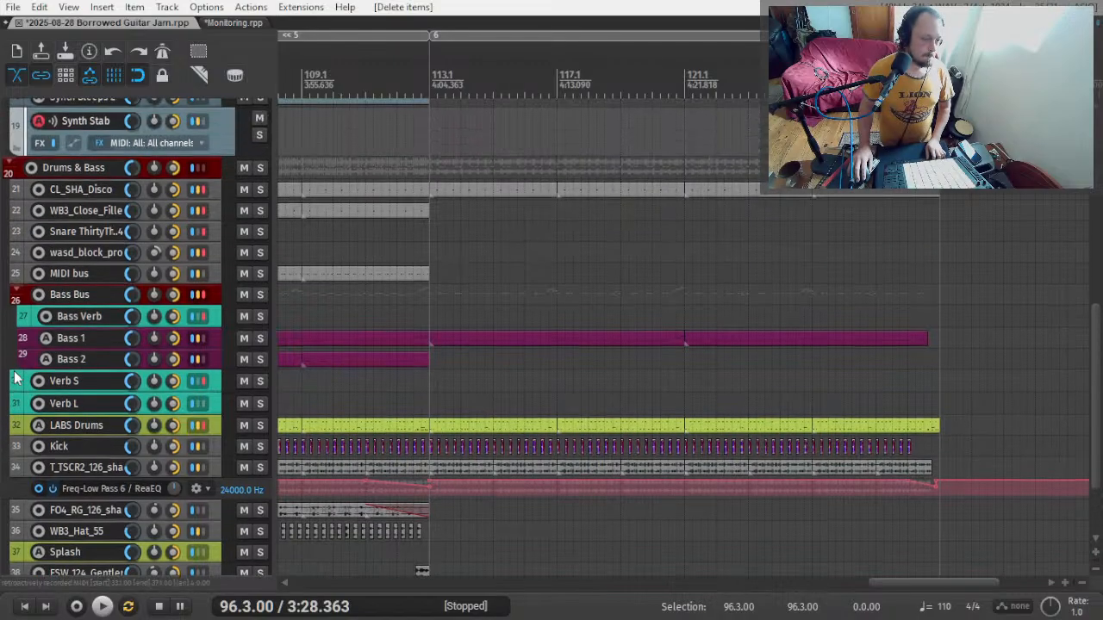
pyautogui.scroll(-2, 457, 256)
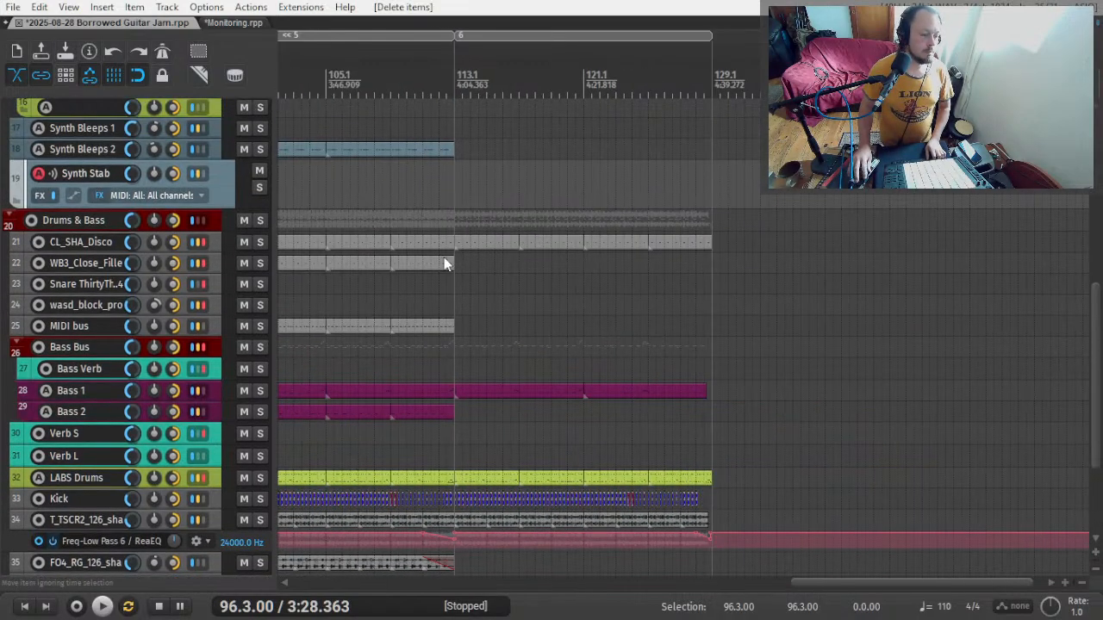
pyautogui.click(457, 241)
pyautogui.press('space')
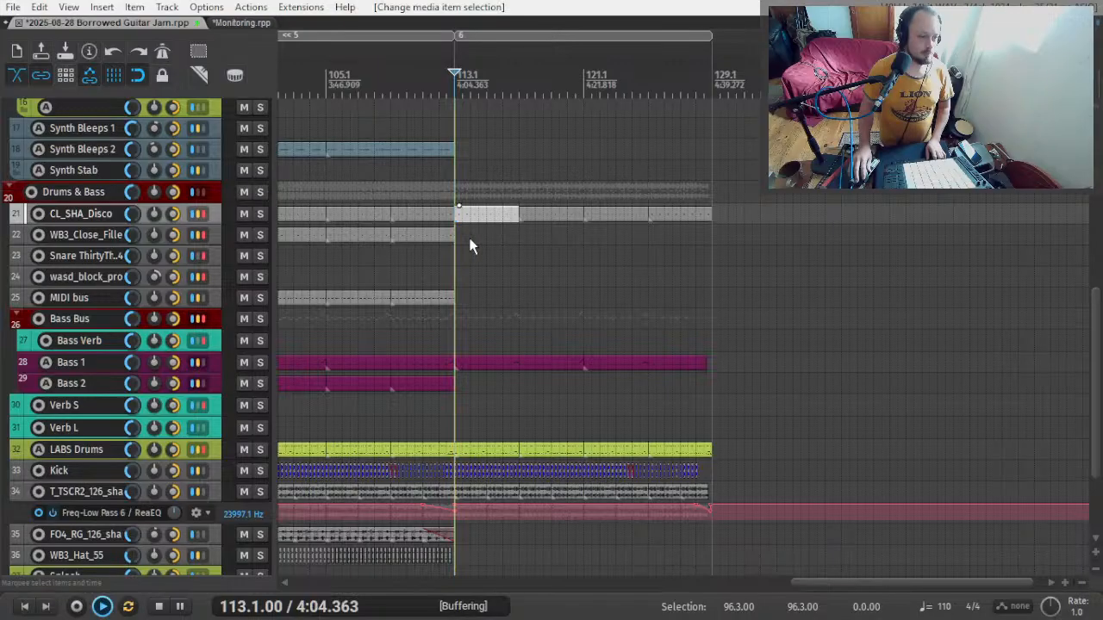
pyautogui.press('space')
pyautogui.press('Delete')
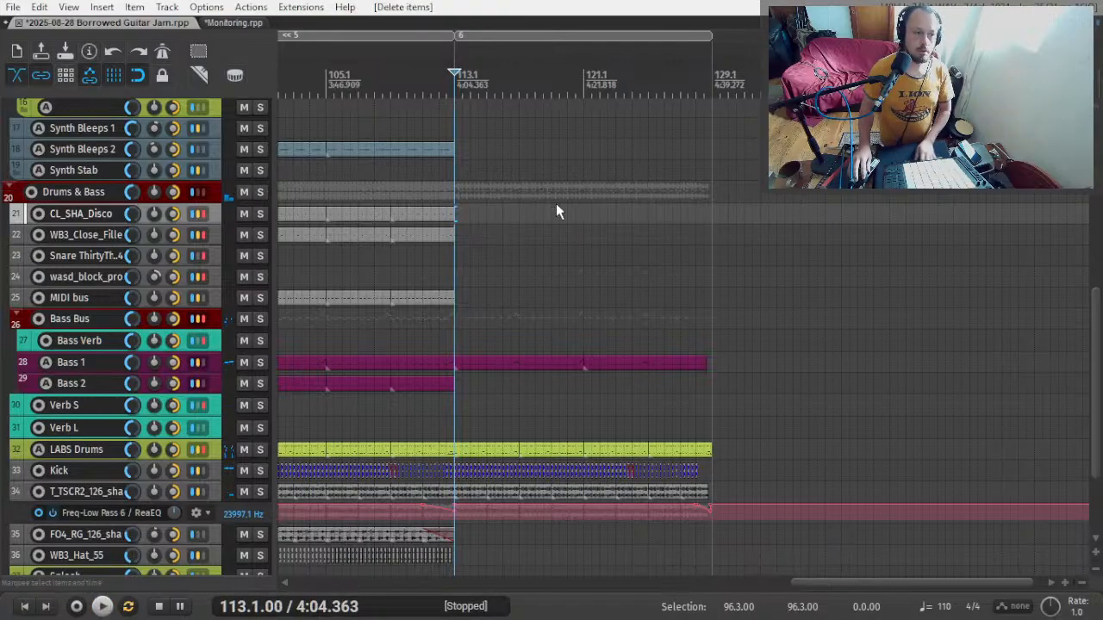
# - Play from bar 112 into region 6 and look over its drum, bass and synth tracks while listening
pyautogui.click(438, 192)
pyautogui.press('space')
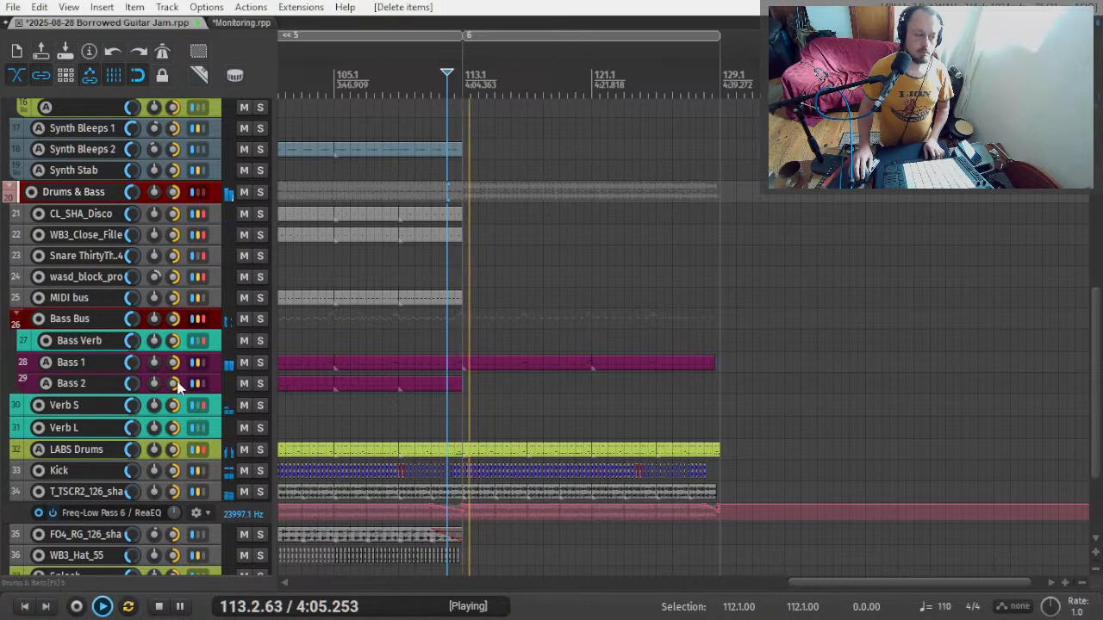
pyautogui.scroll(-3, 157, 392)
pyautogui.scroll(-2, 157, 392)
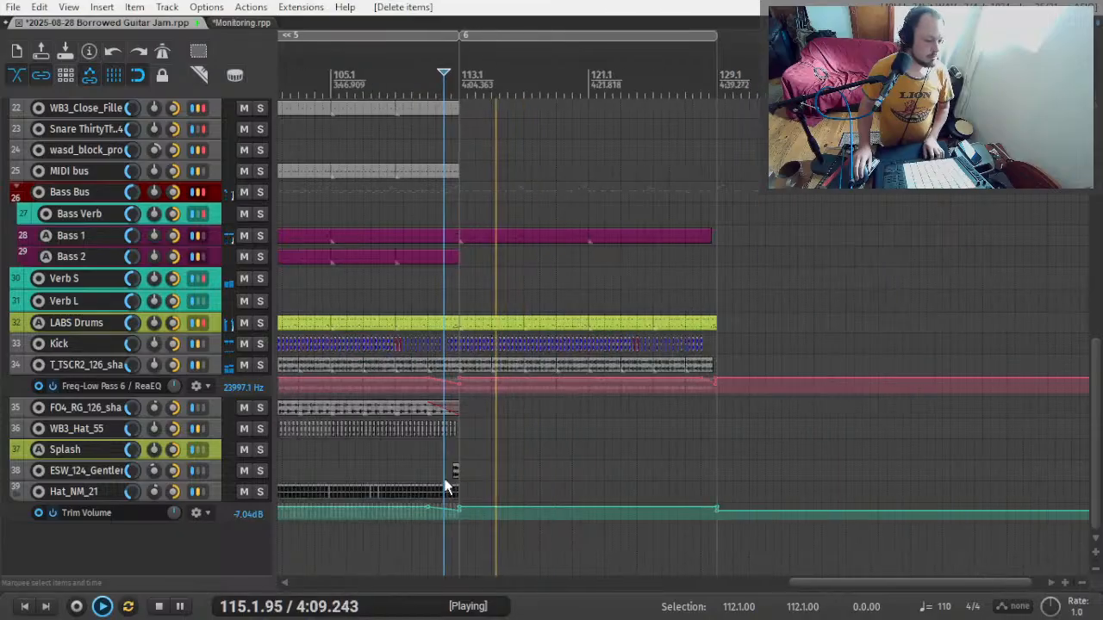
pyautogui.scroll(-2, 446, 485)
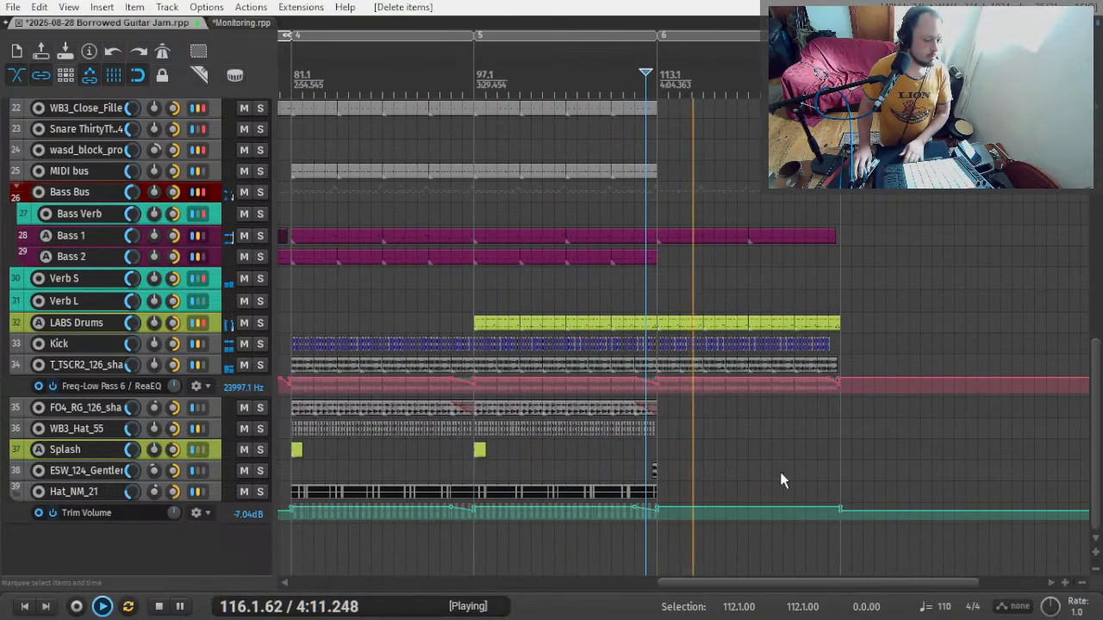
pyautogui.scroll(2, 749, 483)
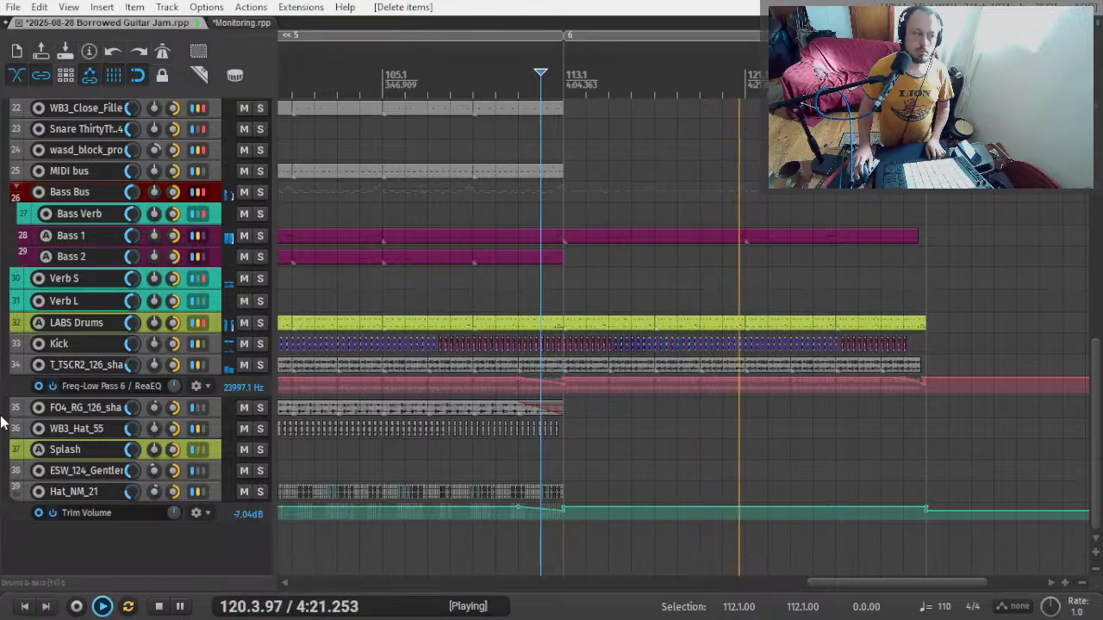
pyautogui.scroll(3, 173, 388)
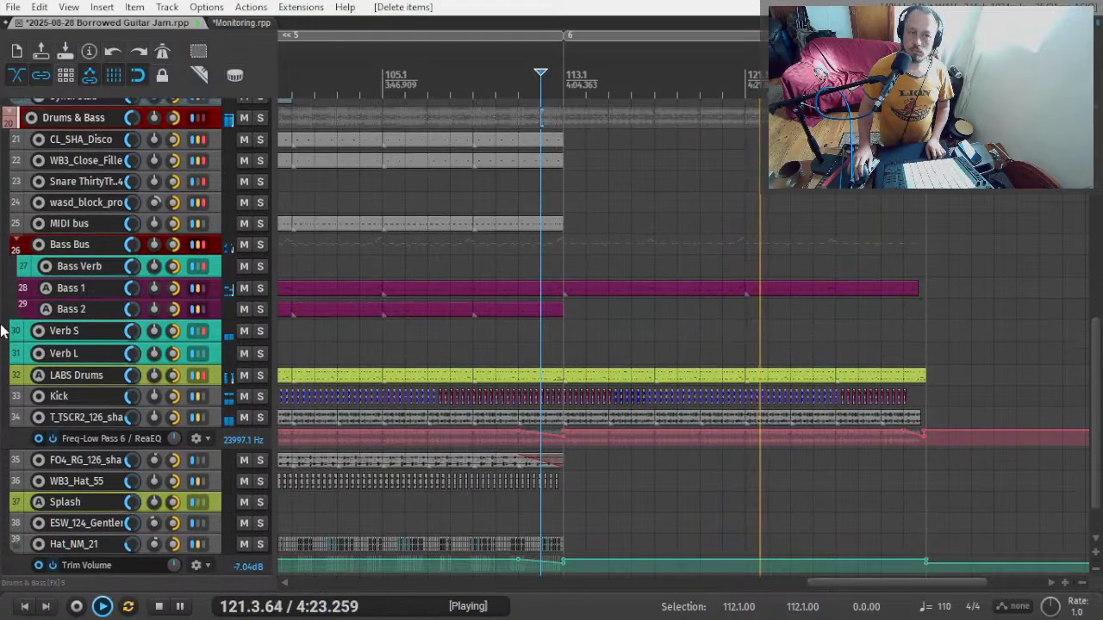
pyautogui.hscroll(3, 603, 448)
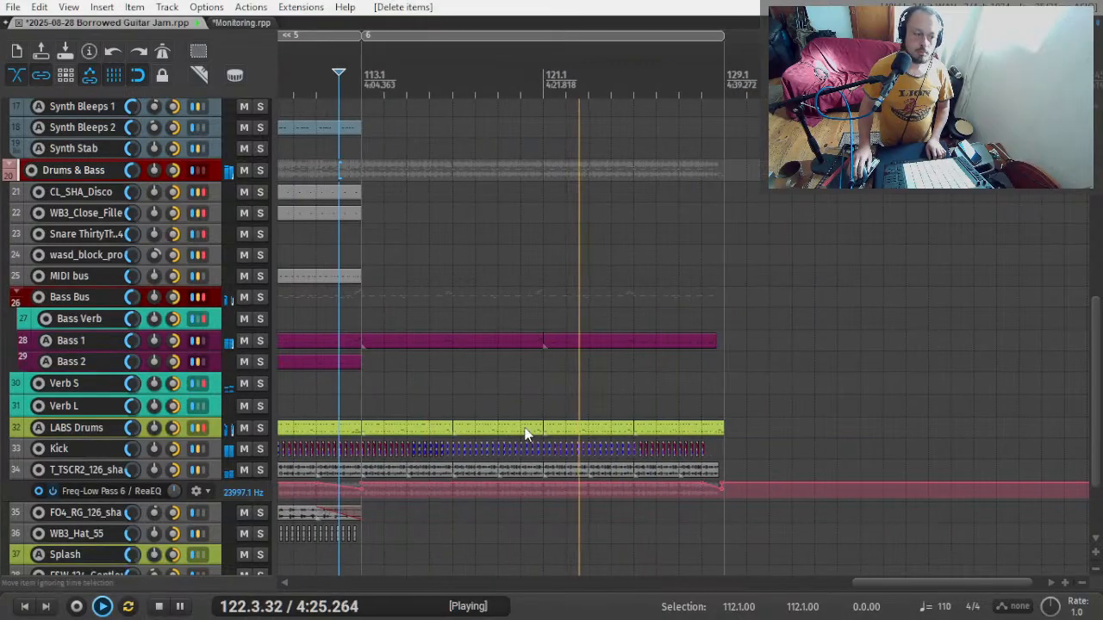
pyautogui.scroll(5, 121, 251)
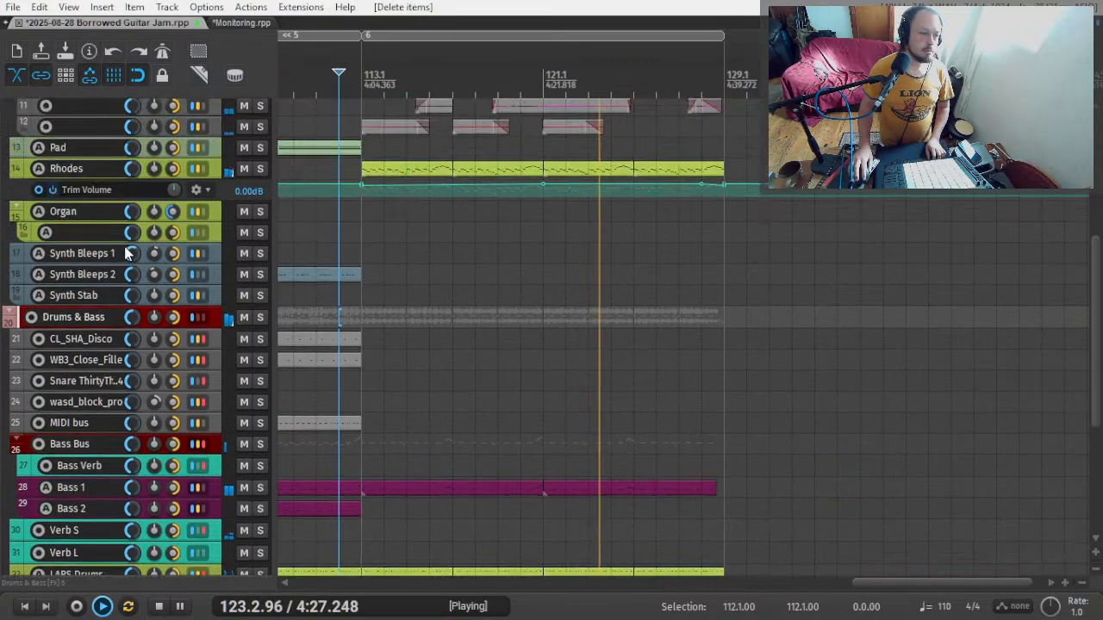
pyautogui.scroll(2, 447, 292)
# - Stop playback and delete the Rhodes items within region 6
pyautogui.scroll(-5, 477, 284)
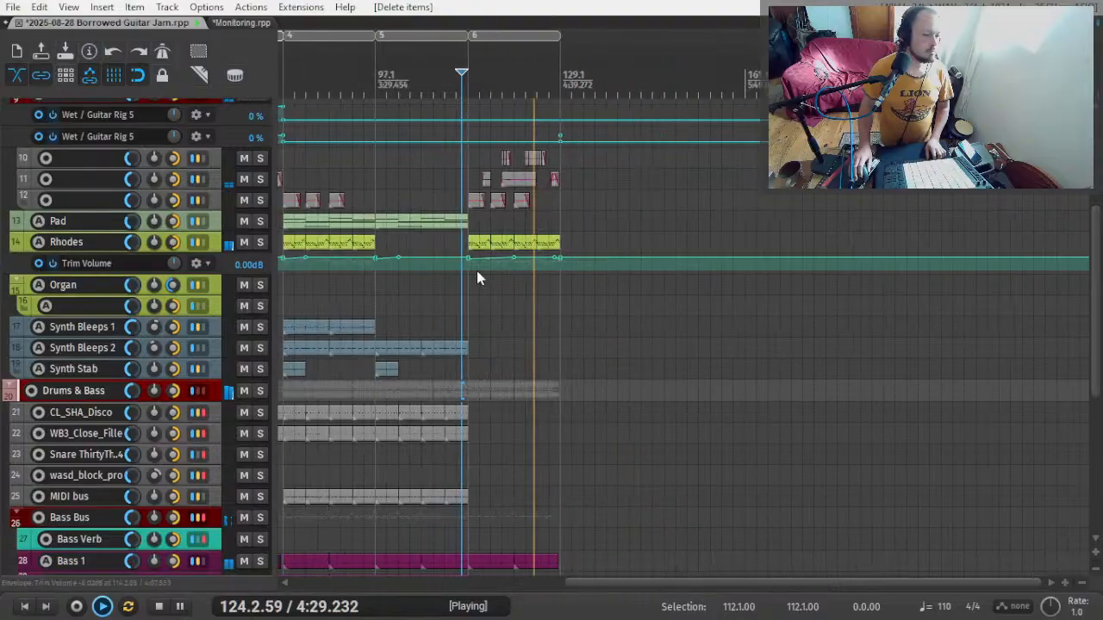
pyautogui.moveTo(475, 255); pyautogui.dragTo(553, 255)
pyautogui.press('space')
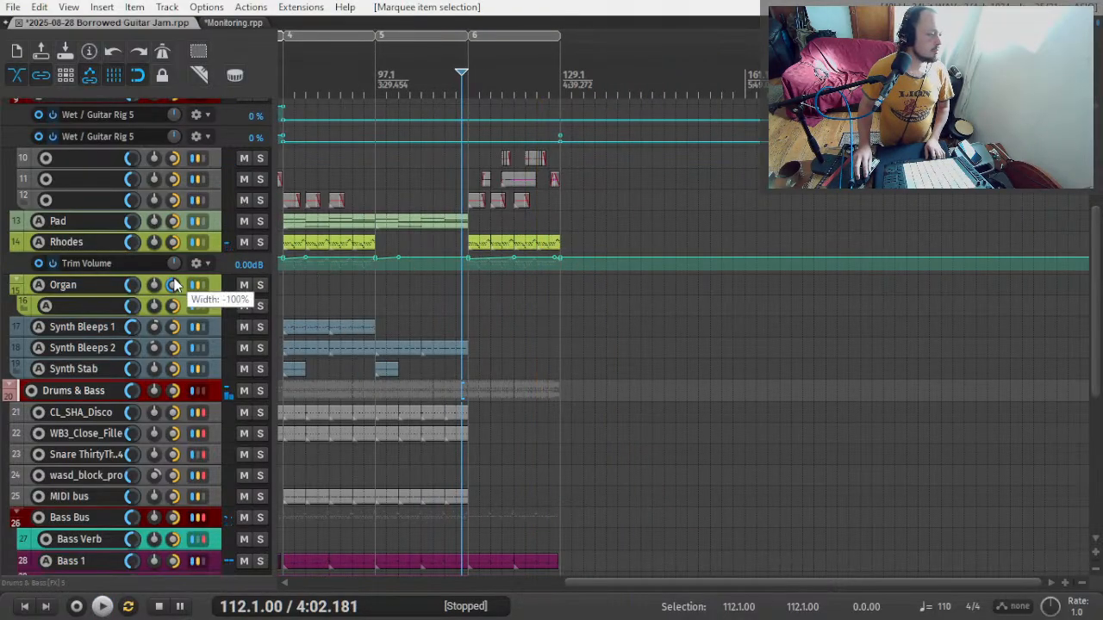
pyautogui.hscroll(-4, 498, 284)
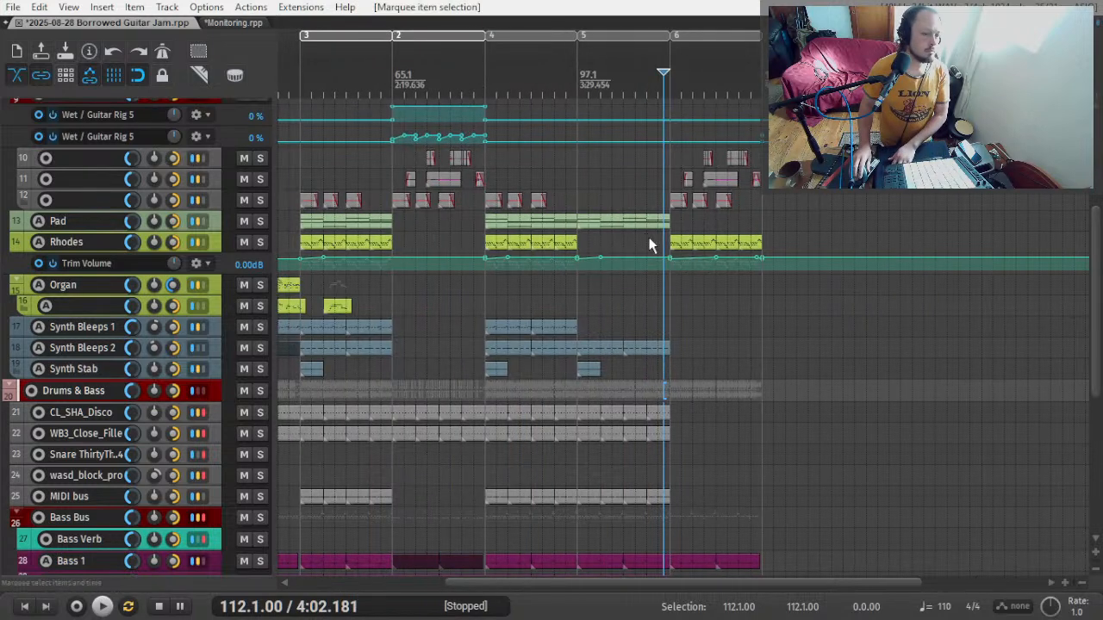
pyautogui.press('Delete')
# - Listen to the transition from bar 112 into region 6 without the Rhodes, and stop playback
pyautogui.hotkey('alt', 'Tab')
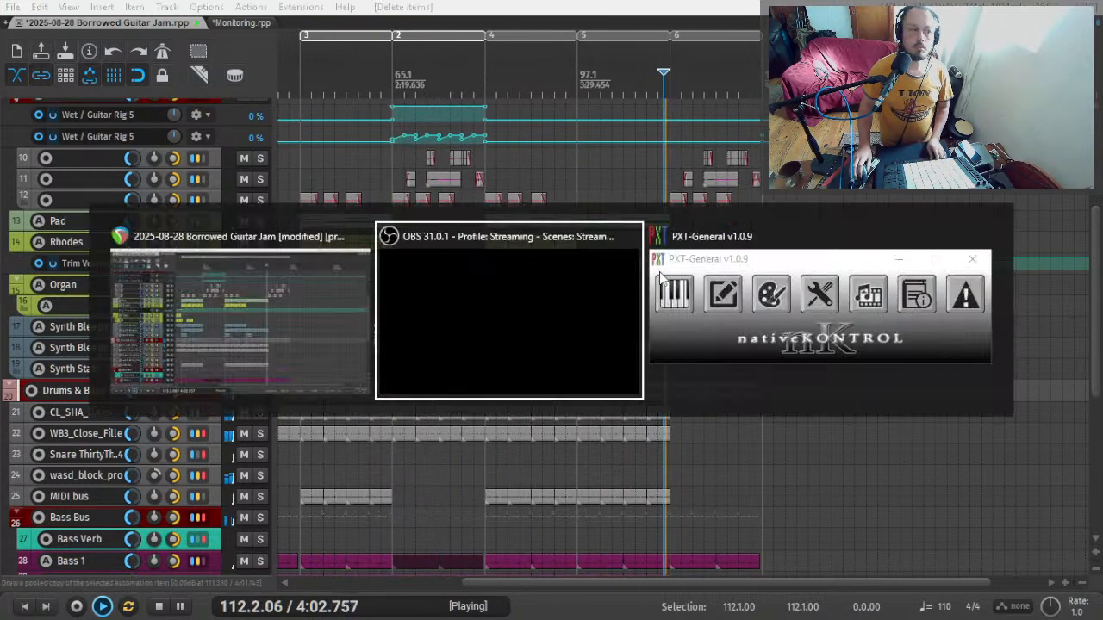
pyautogui.click(274, 168)
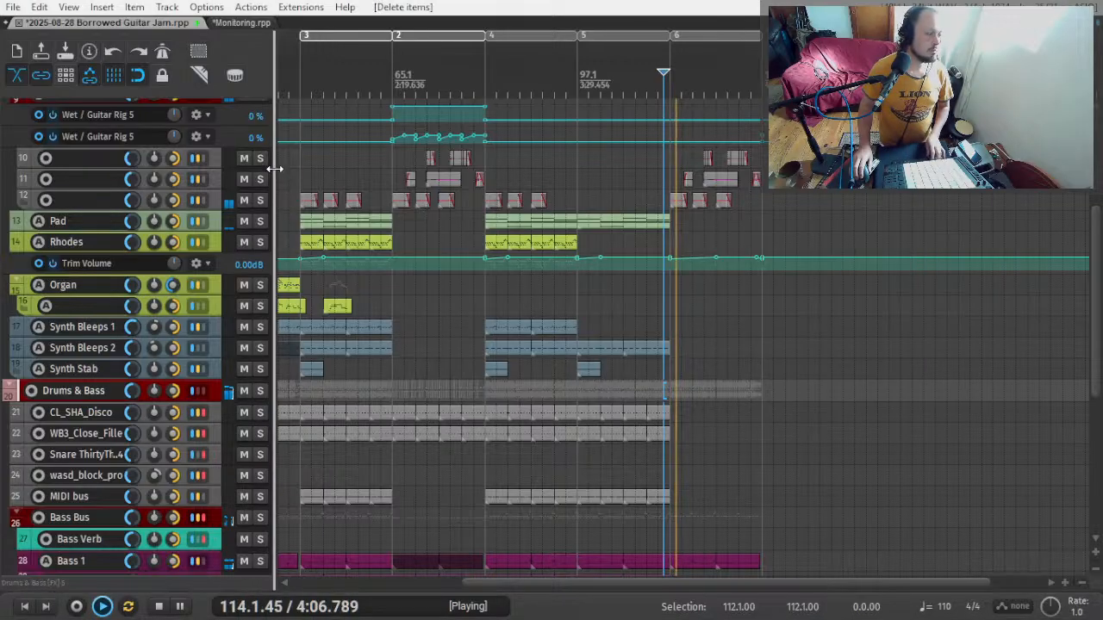
pyautogui.press('space')
pyautogui.hotkey('alt', 'Tab')
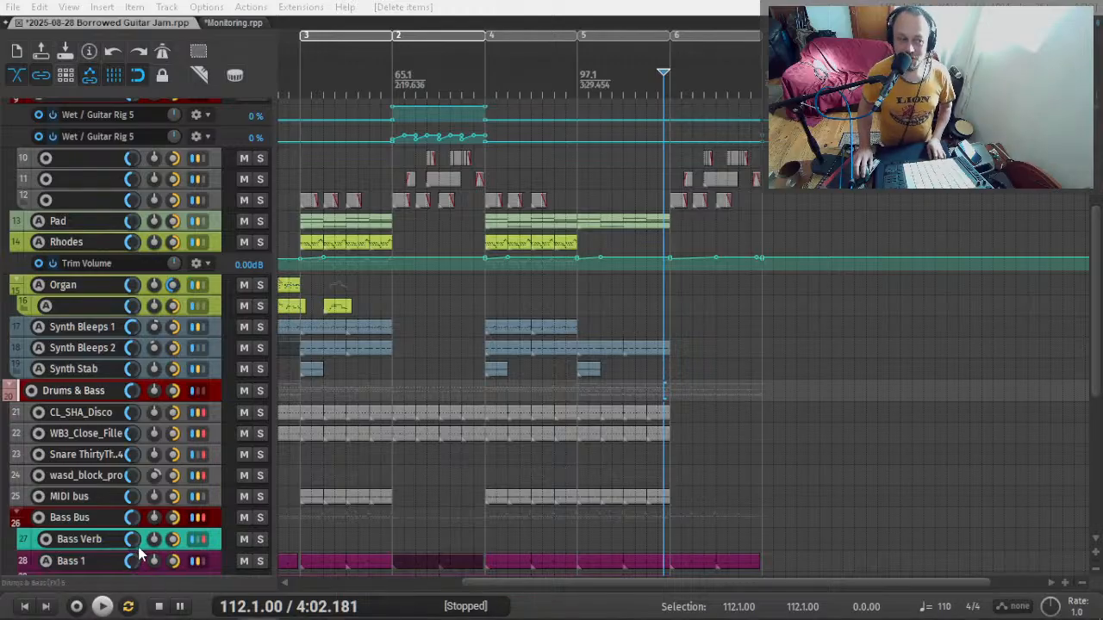
pyautogui.hotkey('alt', 'Tab')
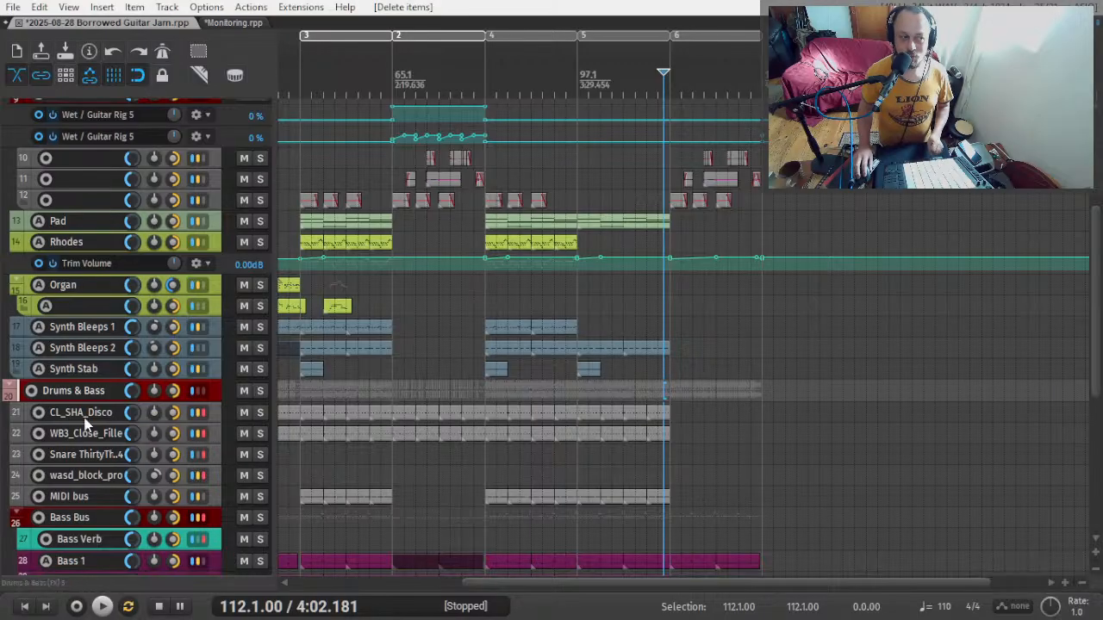
# - Look over the tracks from the guitars to the drums and select the LABS Drums item starting at bar 113
pyautogui.scroll(5, 151, 353)
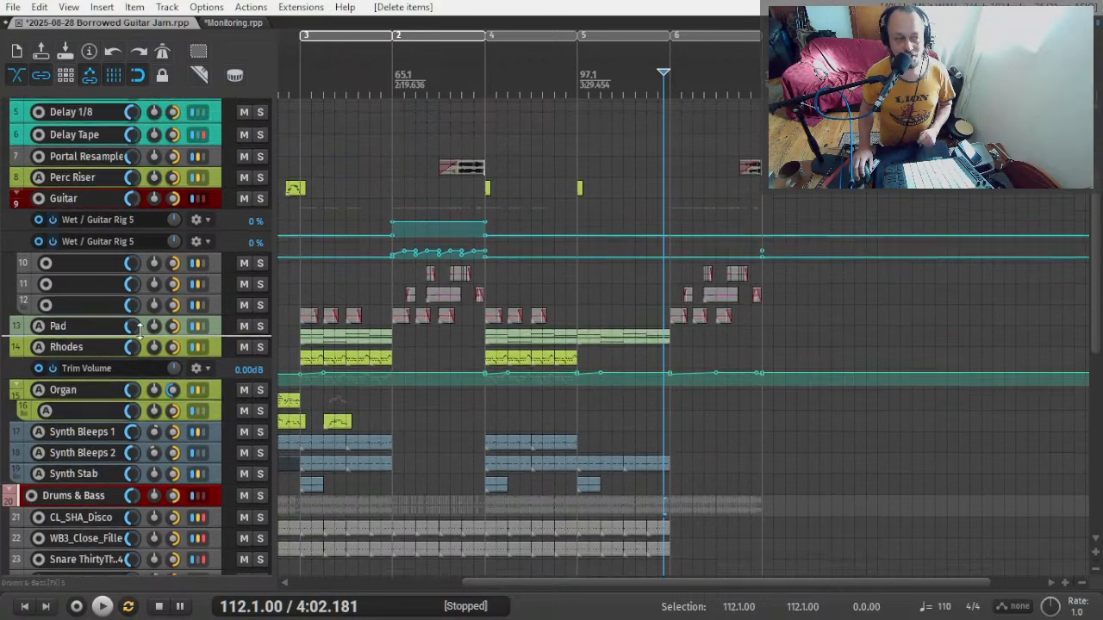
pyautogui.scroll(-2, 121, 267)
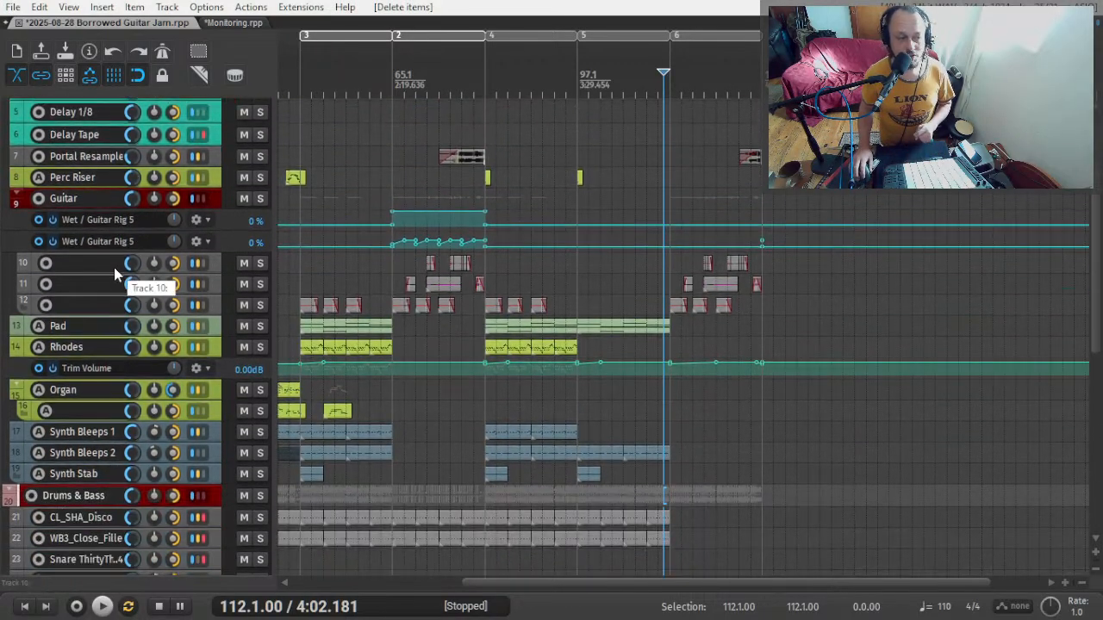
pyautogui.scroll(-5, 145, 336)
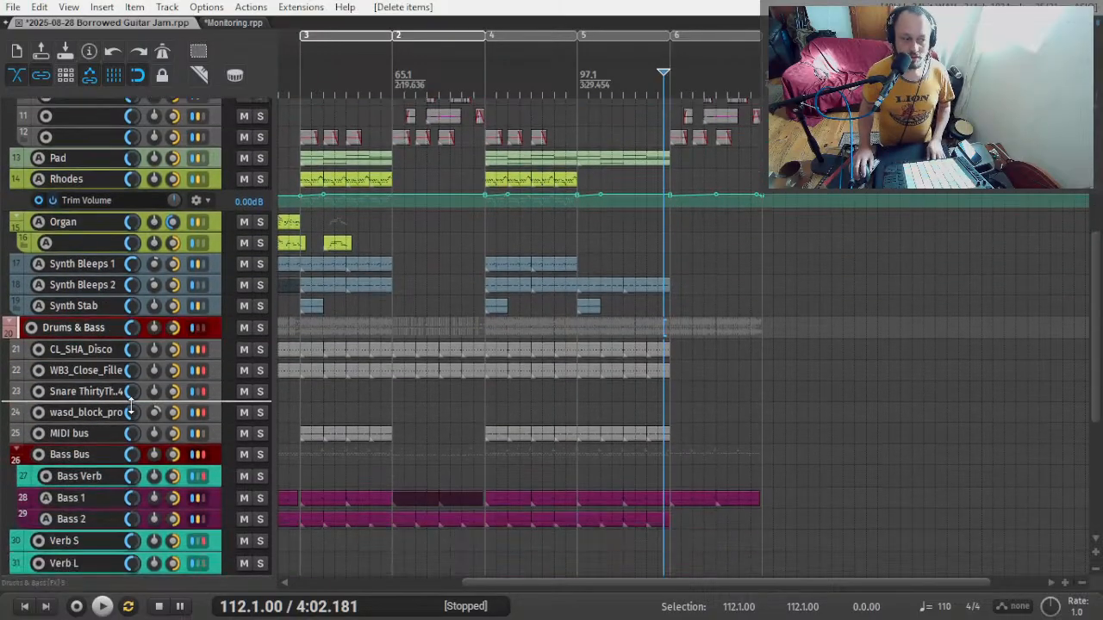
pyautogui.scroll(-3, 168, 472)
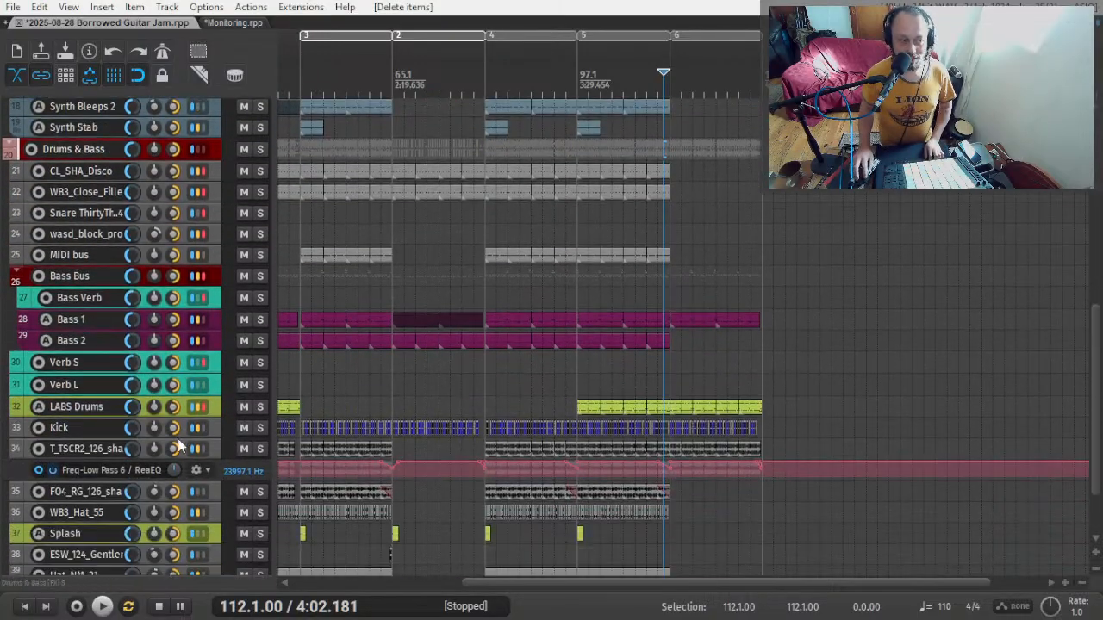
pyautogui.click(89, 408)
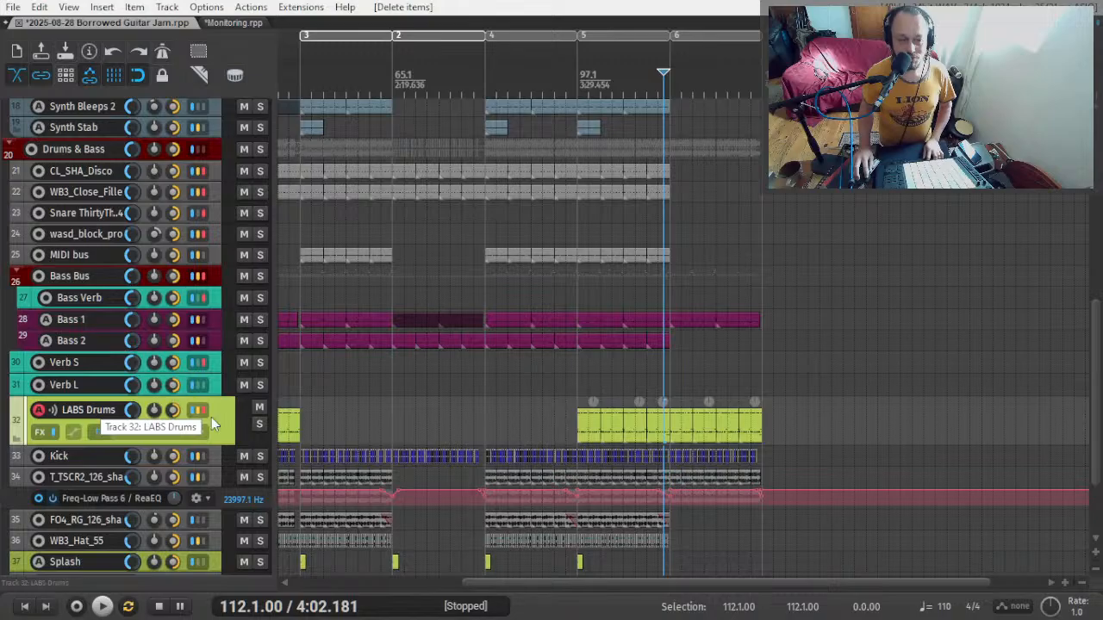
pyautogui.scroll(5, 671, 434)
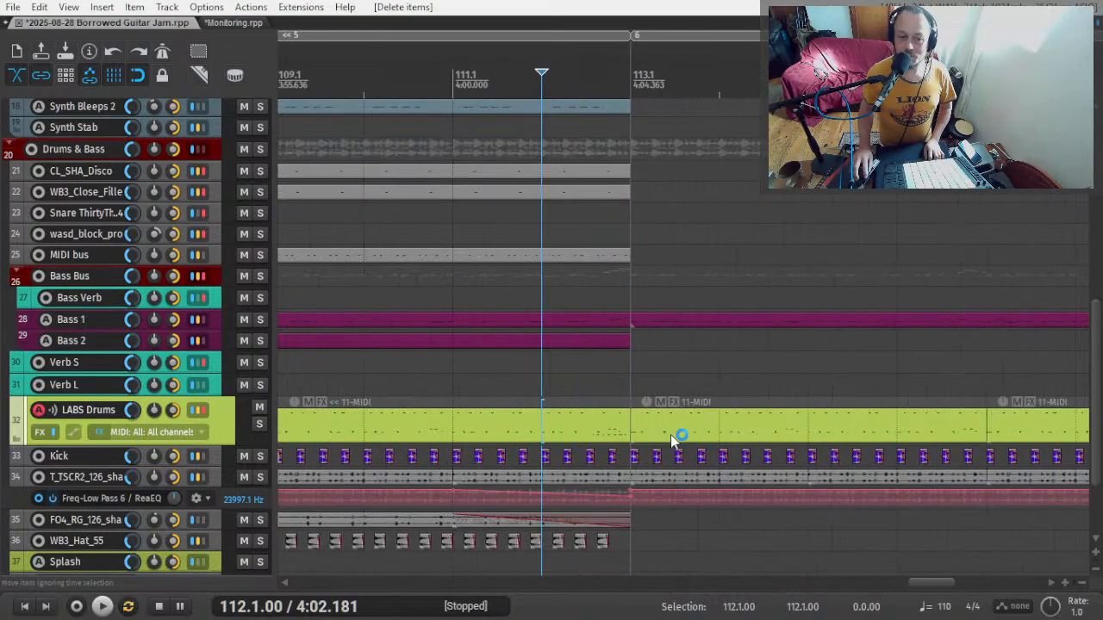
pyautogui.click(634, 430)
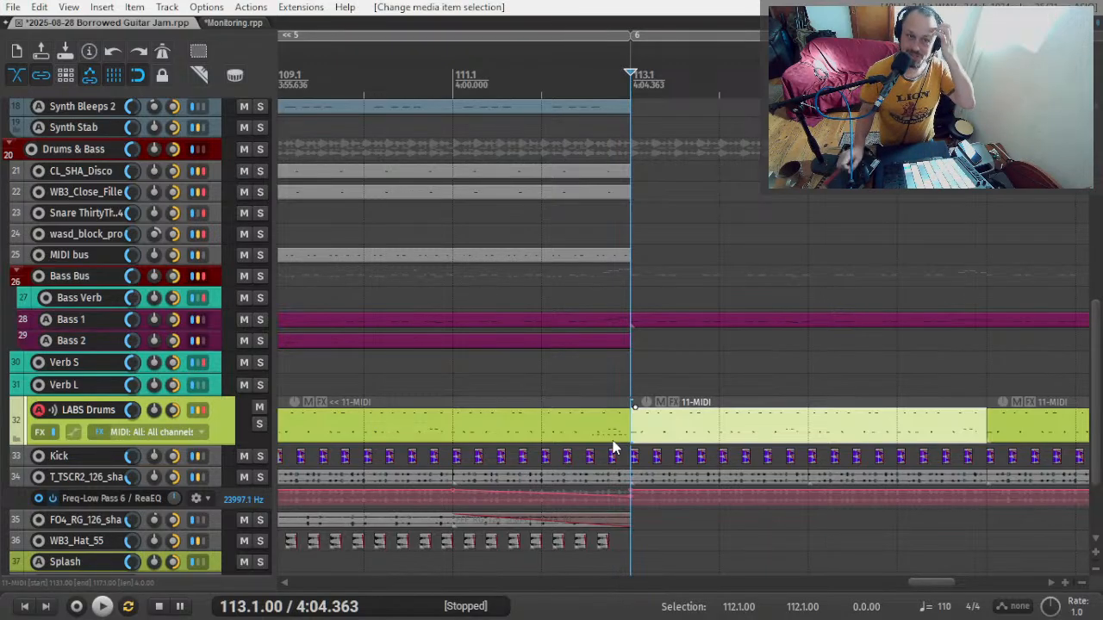
# - Solo the LABS Drums track, listen from bar 113, stop playback and clear the solo
pyautogui.scroll(-4, 750, 379)
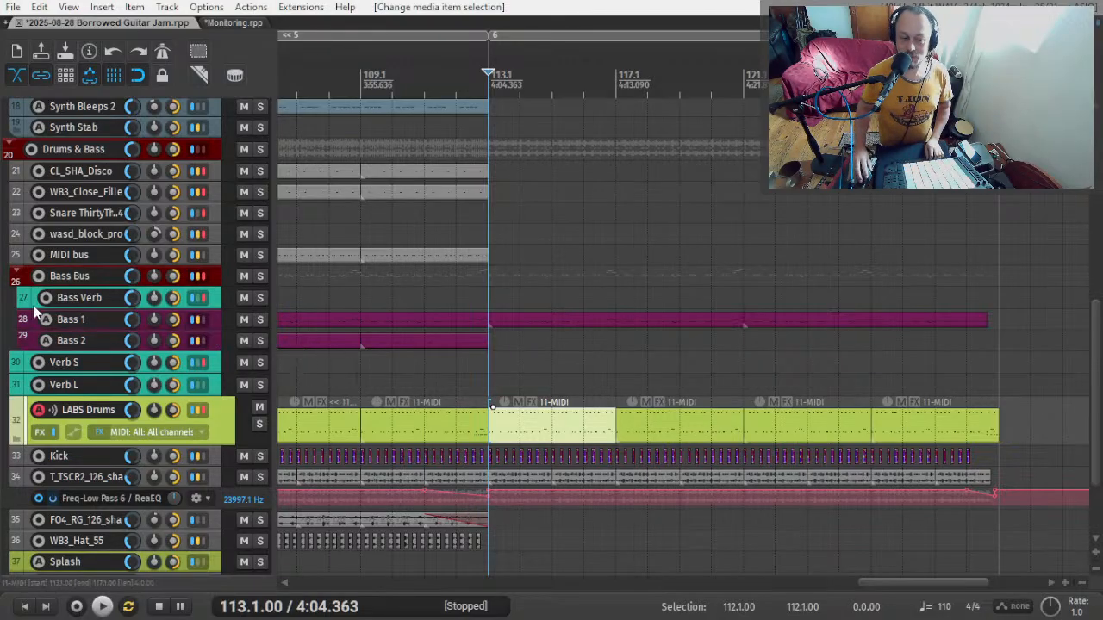
pyautogui.click(260, 423)
pyautogui.press('space')
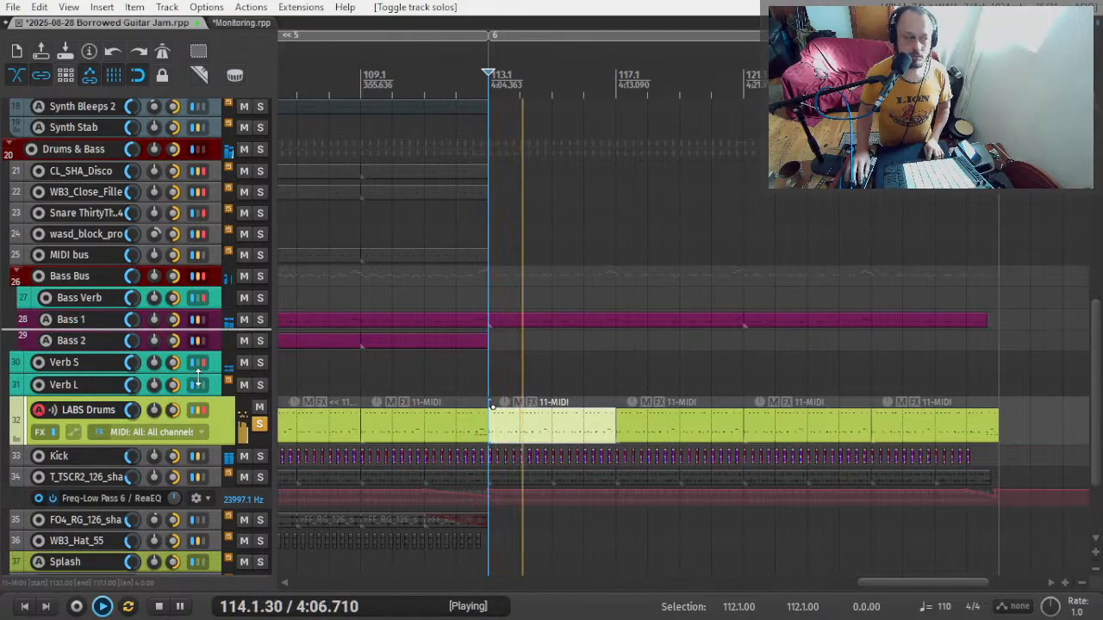
pyautogui.press('space')
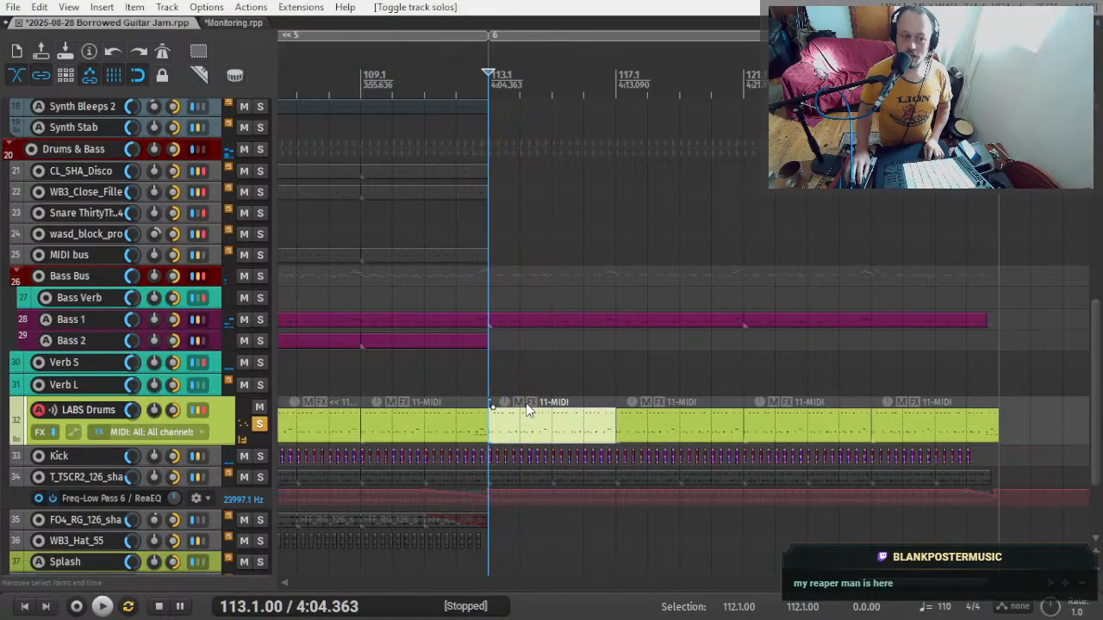
pyautogui.press('F6')
# - Play the full mix from bar 108 towards region 6 with the LABS Drums track selected
pyautogui.scroll(-3, 642, 416)
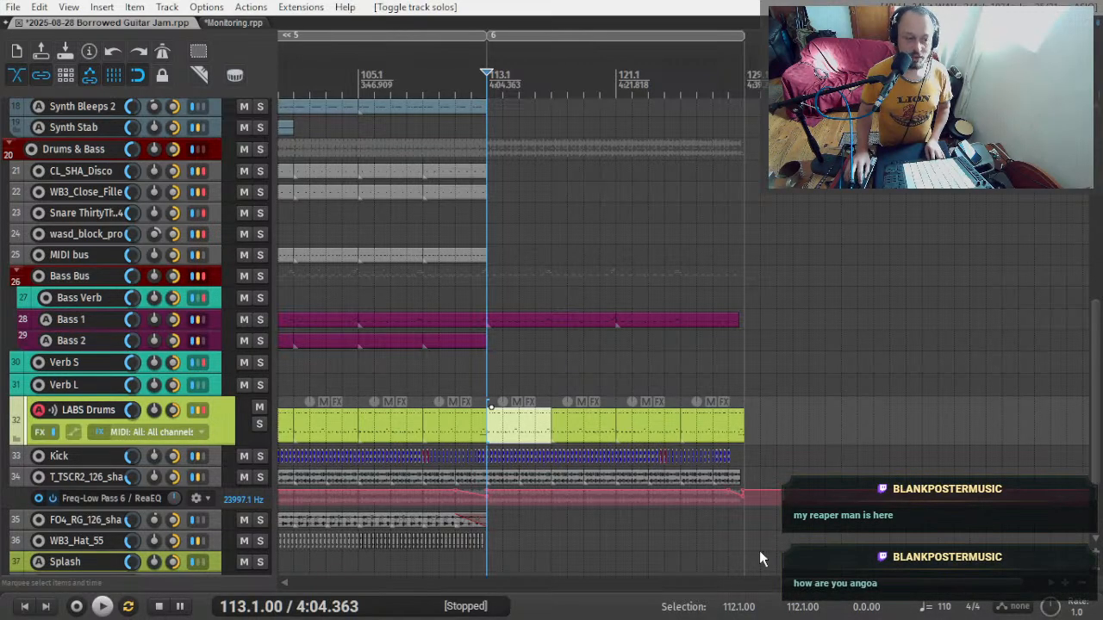
pyautogui.scroll(-2, 631, 517)
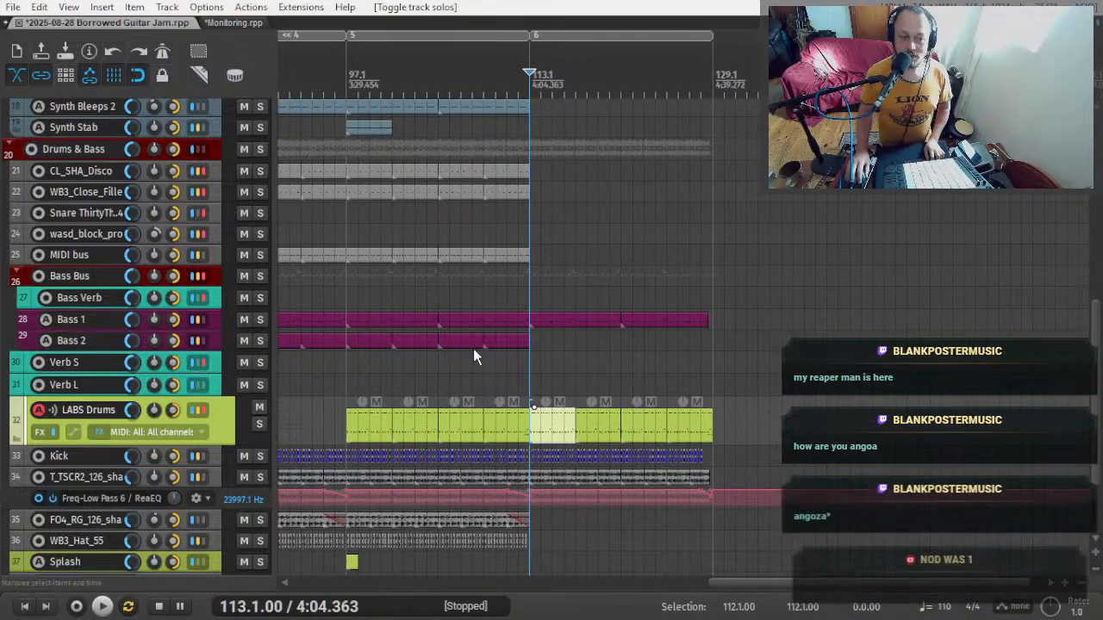
pyautogui.click(476, 371)
pyautogui.press('space')
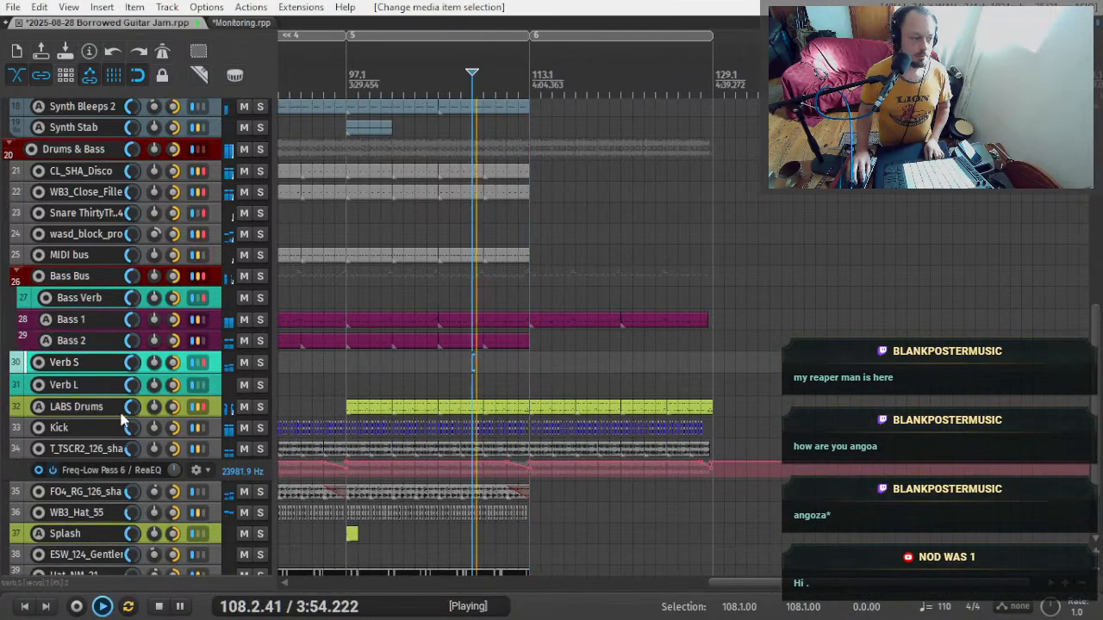
pyautogui.click(76, 410)
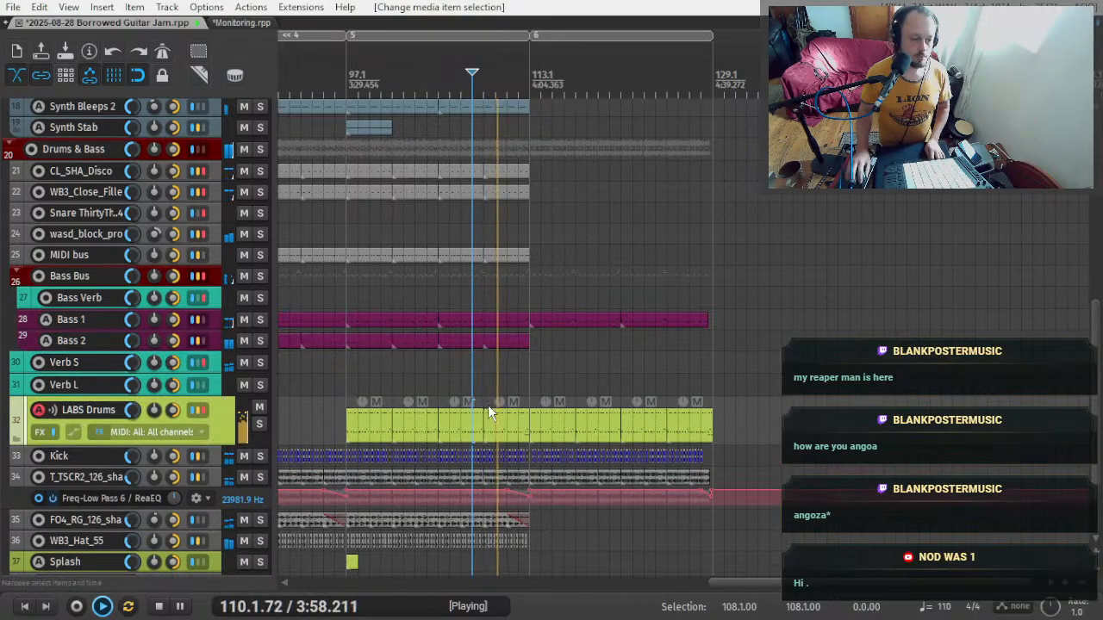
pyautogui.scroll(-1, 151, 392)
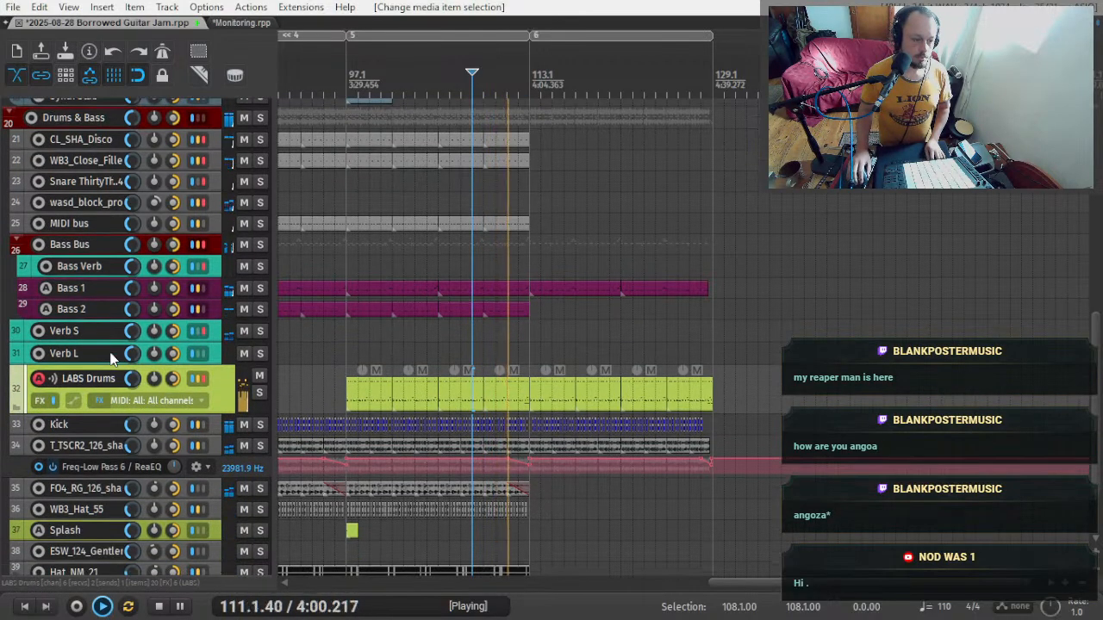
# - Delete the last Kick hit just before bar 113
pyautogui.scroll(2, 622, 432)
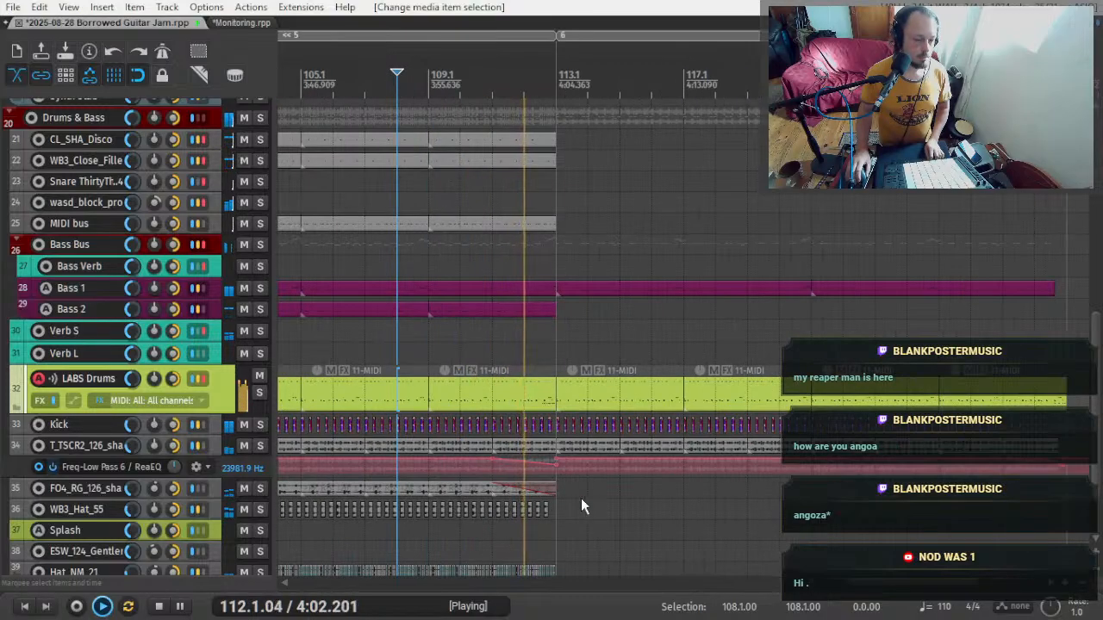
pyautogui.scroll(6, 640, 428)
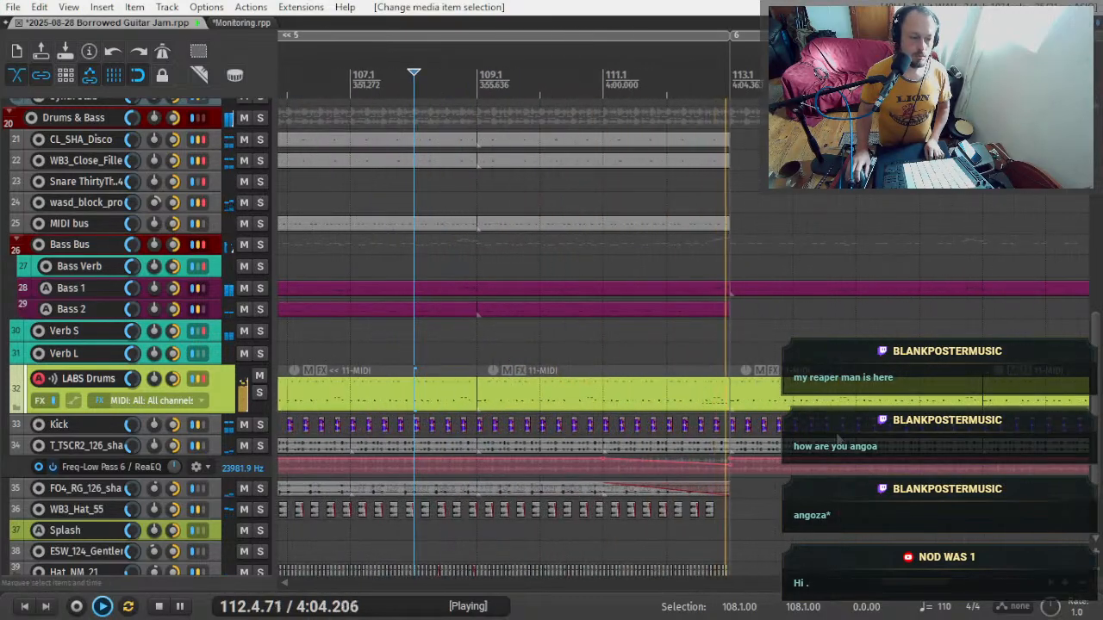
pyautogui.press('Delete')
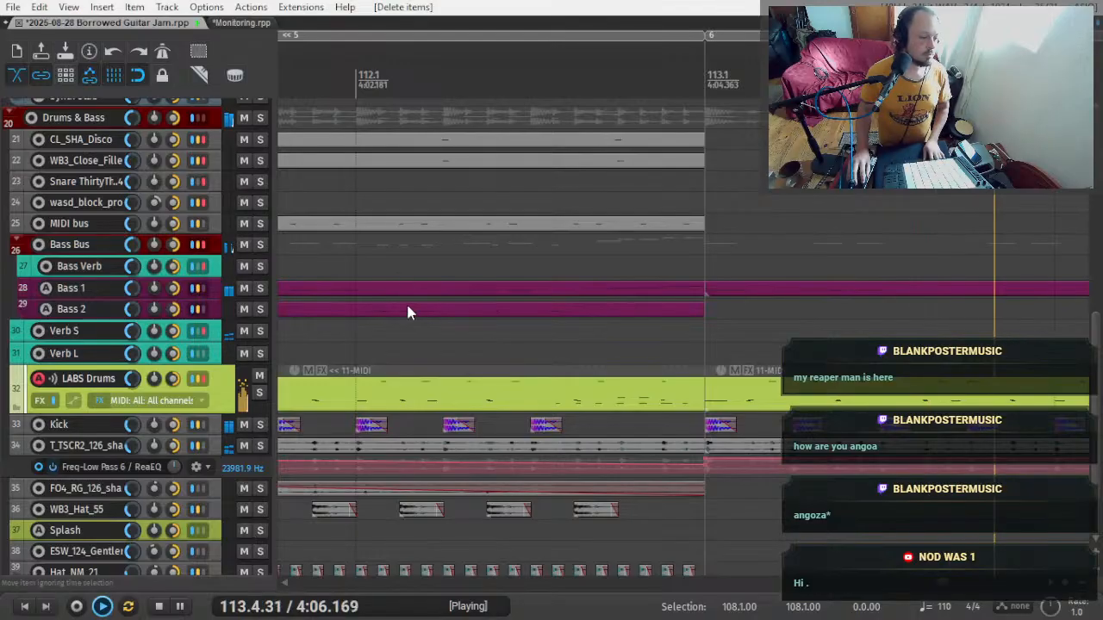
# - Replay the transition into region 6 from bar 112 and inspect the Kick track around bar 113
pyautogui.click(374, 345)
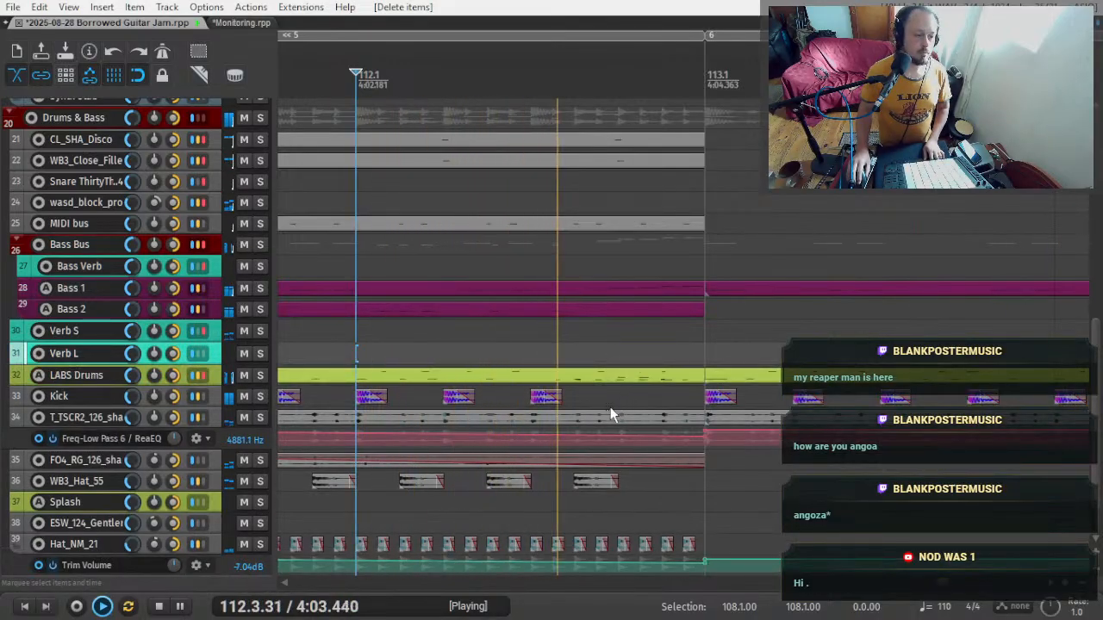
pyautogui.scroll(-4, 609, 414)
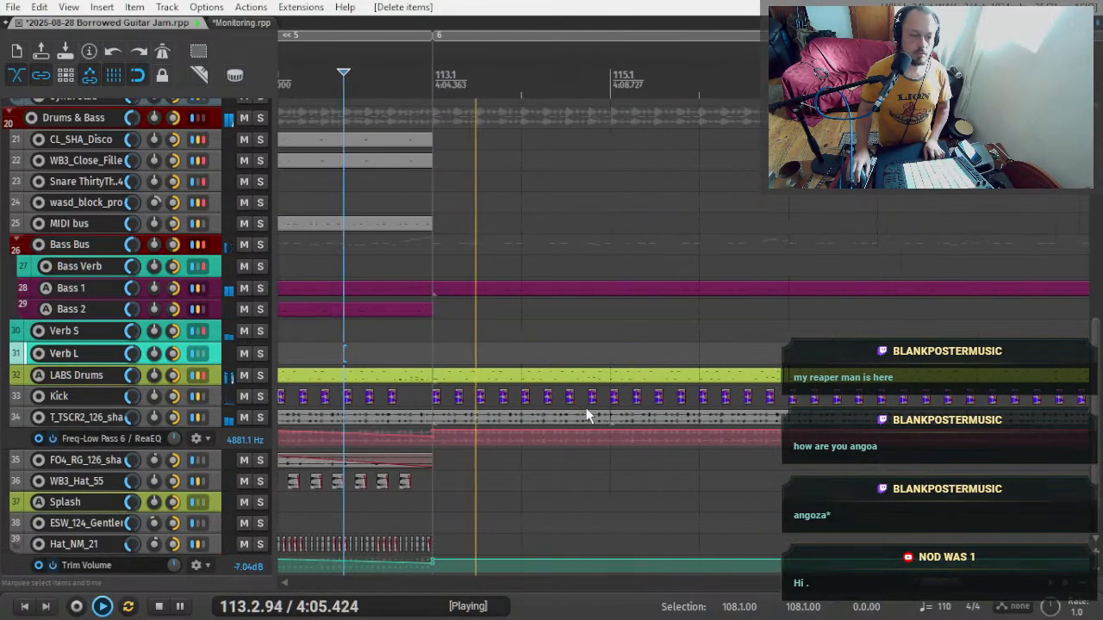
pyautogui.scroll(-3, 586, 415)
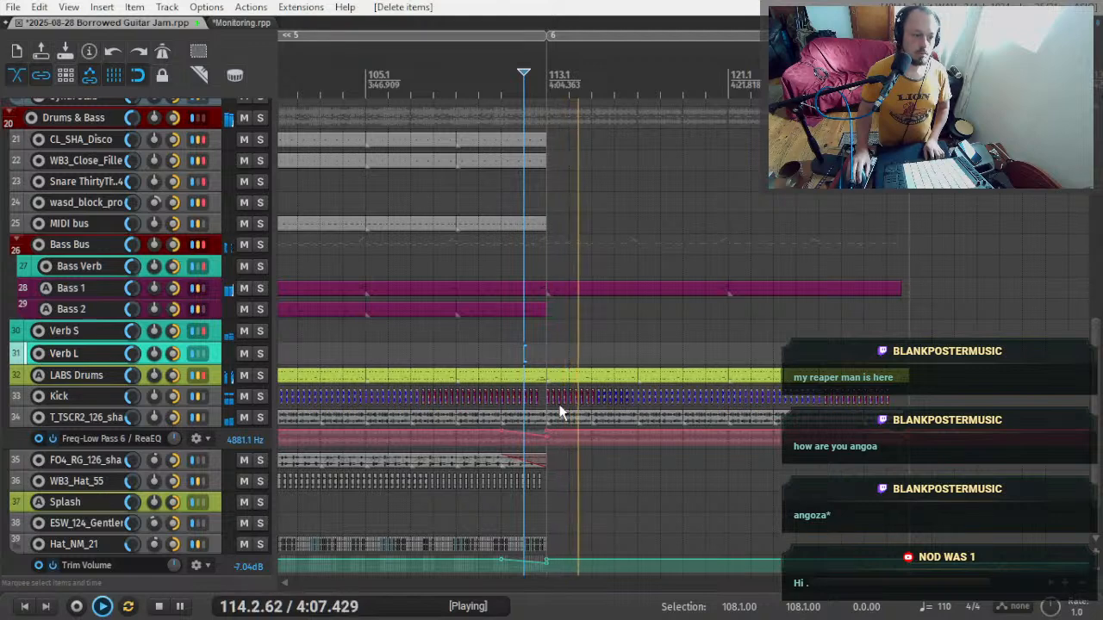
pyautogui.scroll(3, 535, 405)
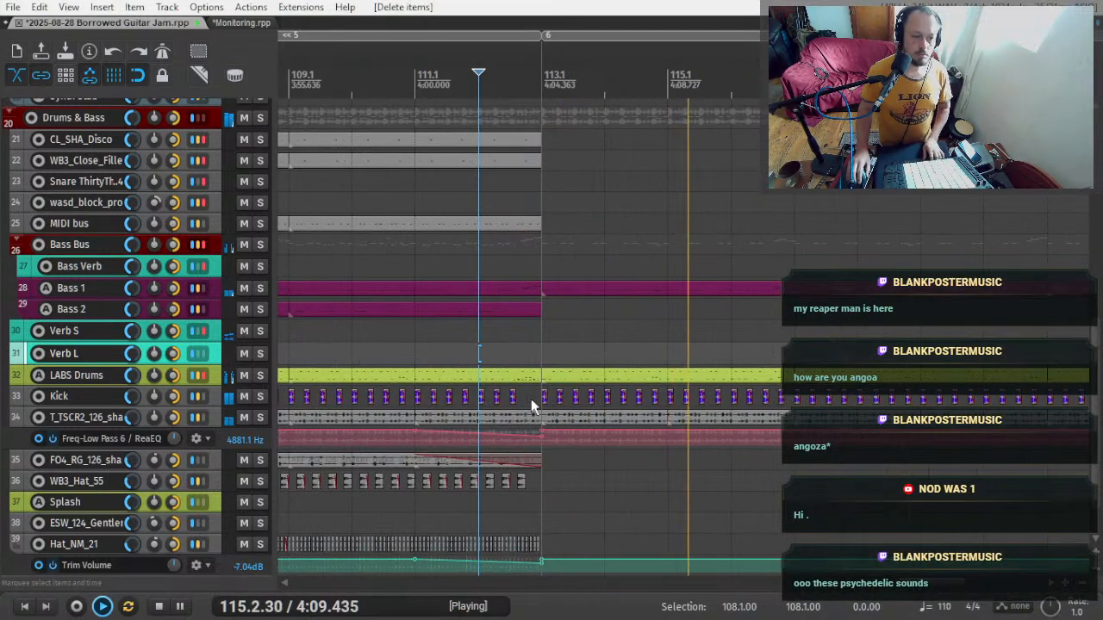
# - Delete all Kick items within region 6, starting at bar 113, and stop playback
pyautogui.scroll(-3, 531, 399)
pyautogui.moveTo(532, 399); pyautogui.dragTo(930, 401)
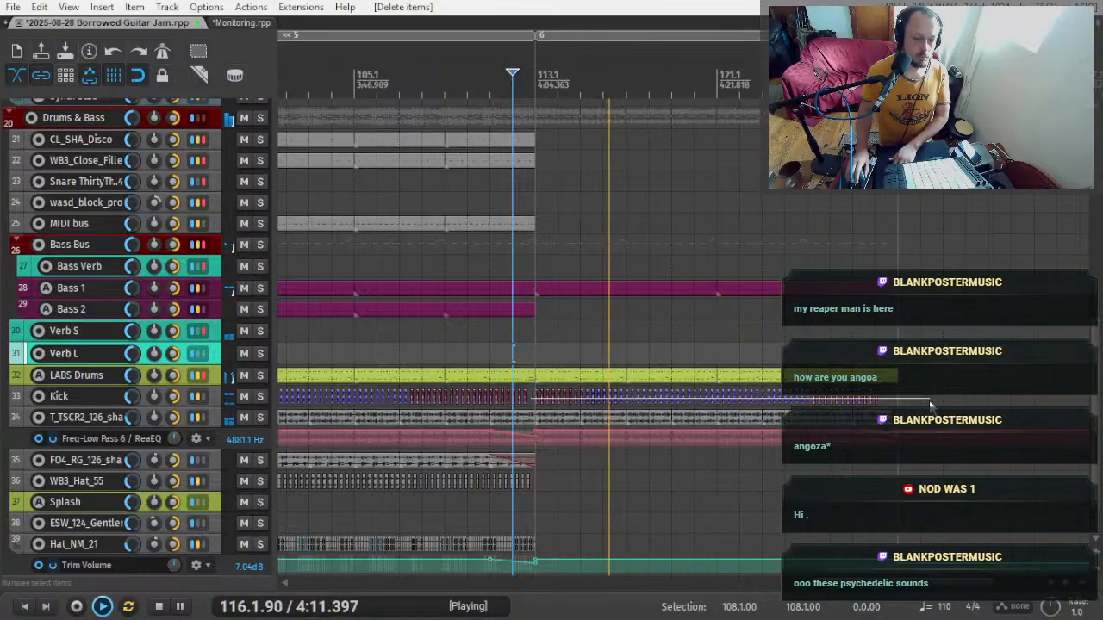
pyautogui.press('Delete')
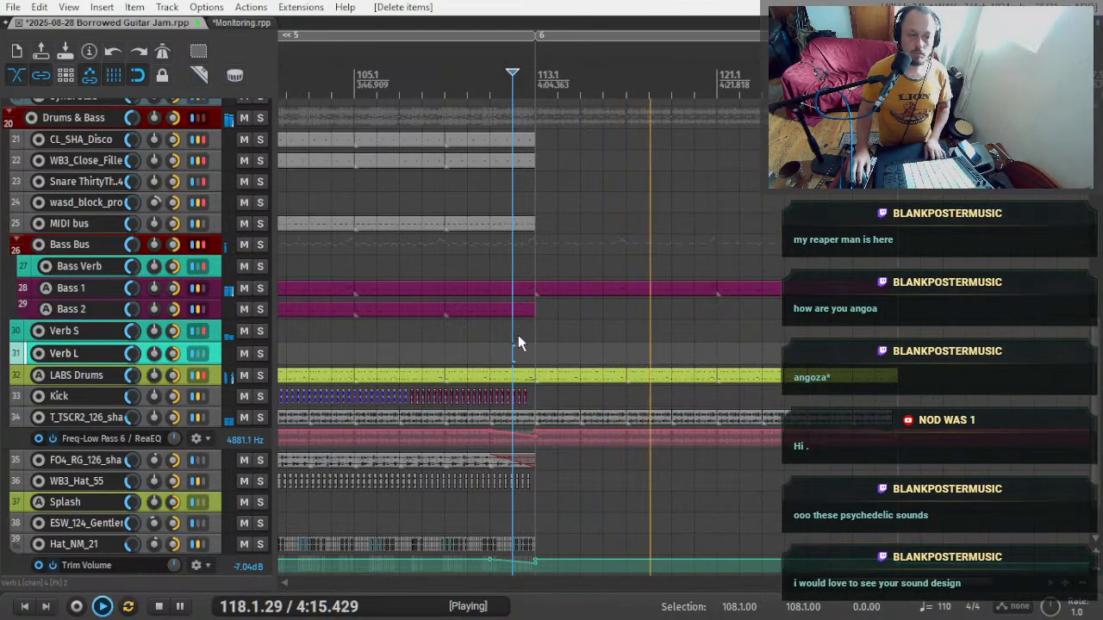
pyautogui.hotkey('alt', 'Tab')
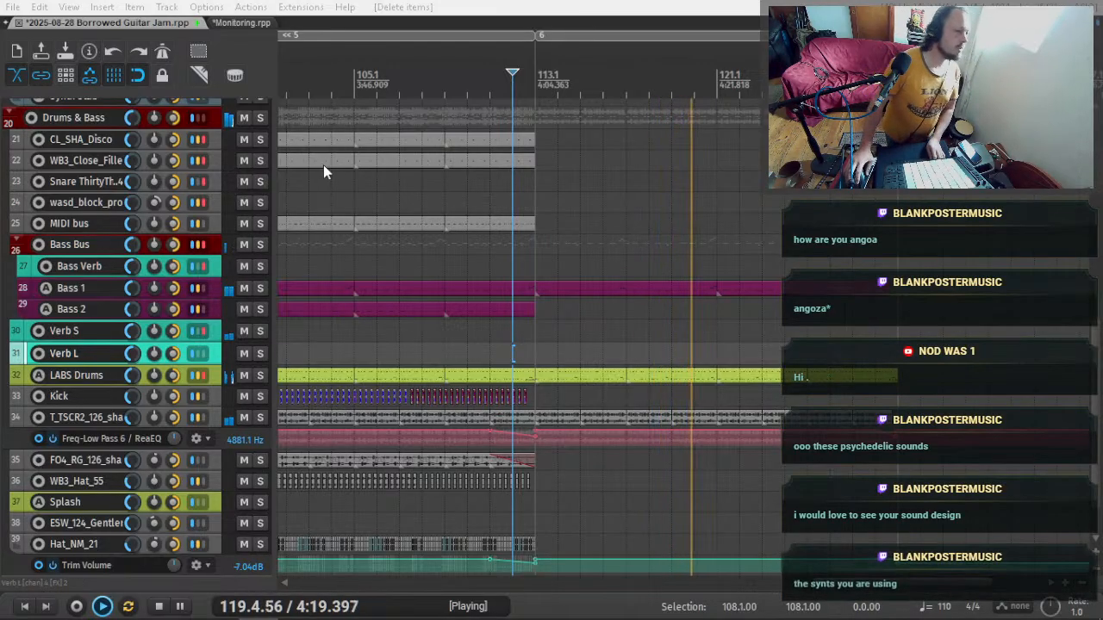
pyautogui.press('space')
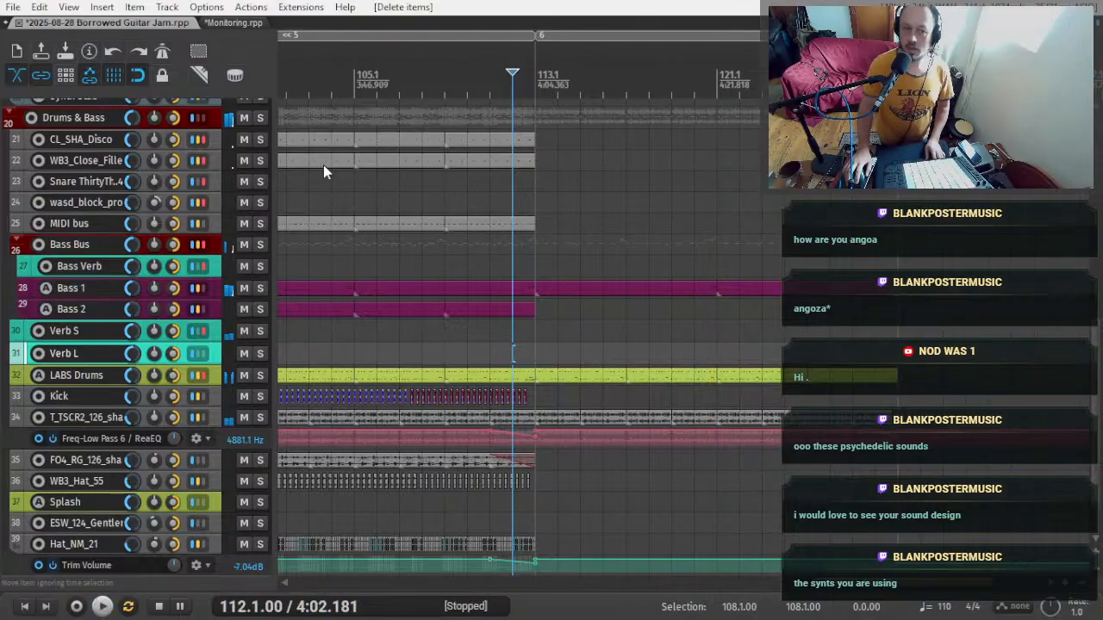
pyautogui.hotkey('alt', 'Tab')
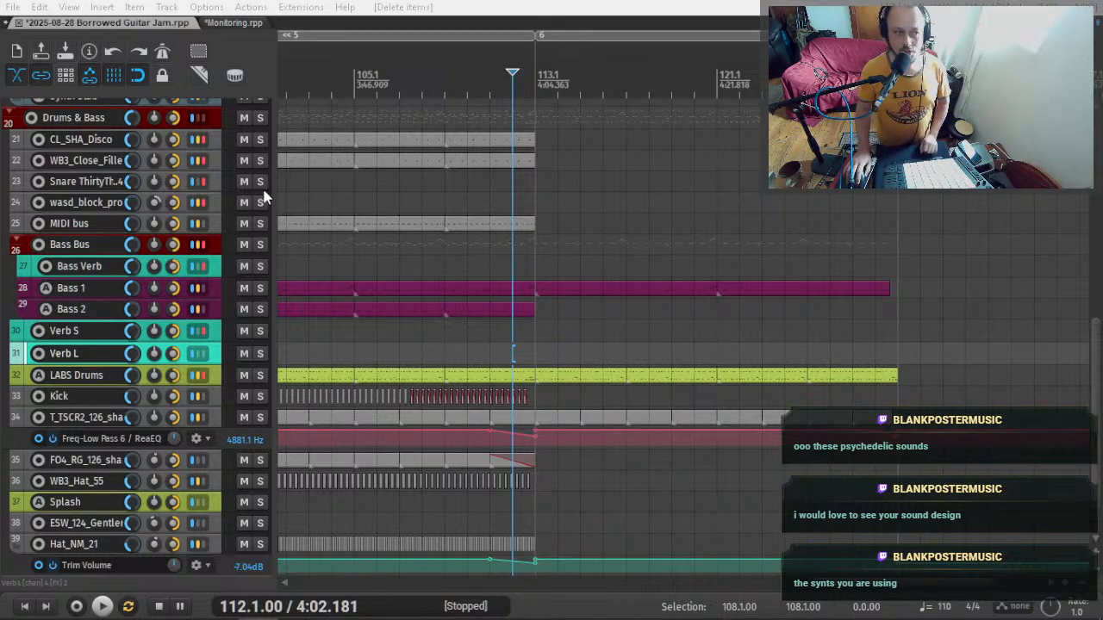
# - Select the guitar item starting at bar 113 on track 12 and look over the guitar parts in region 6
pyautogui.scroll(8, 98, 362)
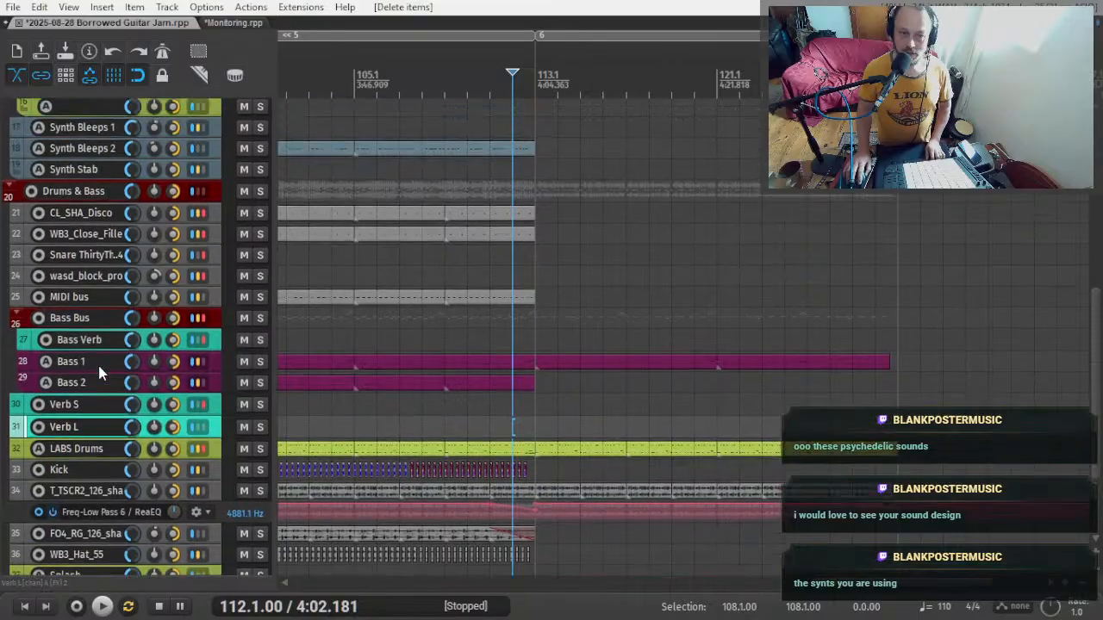
pyautogui.scroll(5, 125, 354)
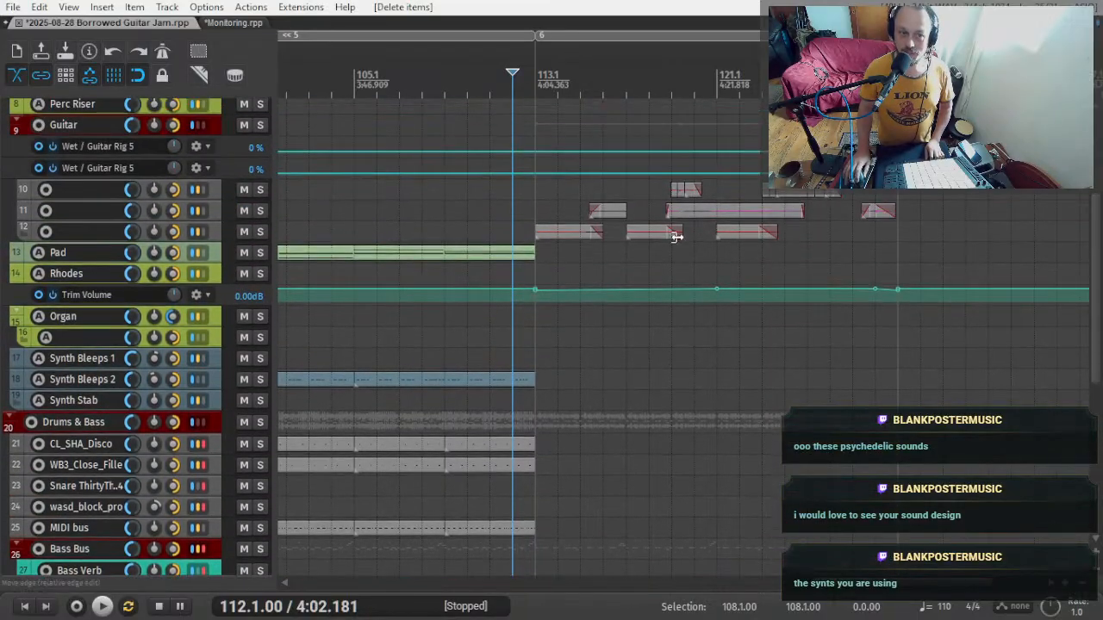
pyautogui.click(537, 231)
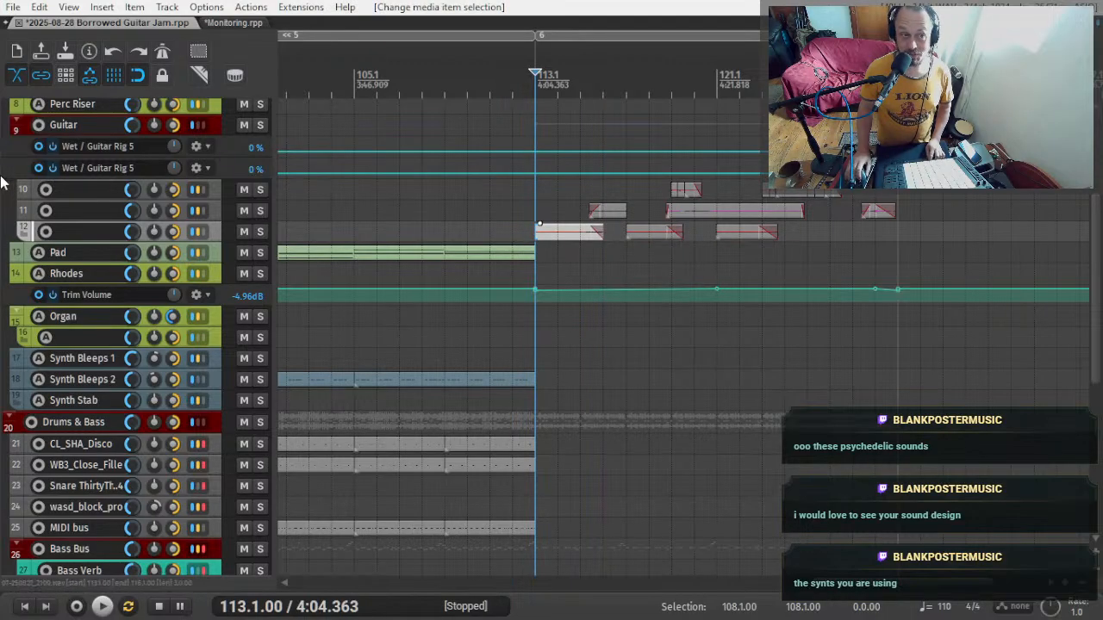
pyautogui.scroll(2, 3, 183)
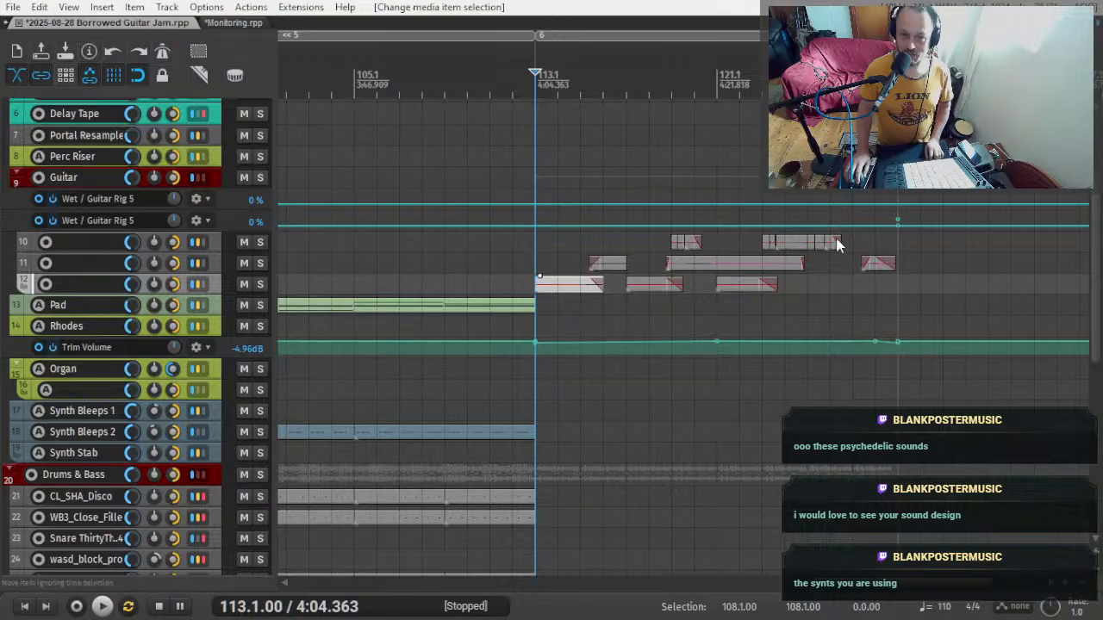
# - Show the effects chain of guitar track 10 and open its Guitar Rig 5 plug-in
pyautogui.click(88, 178)
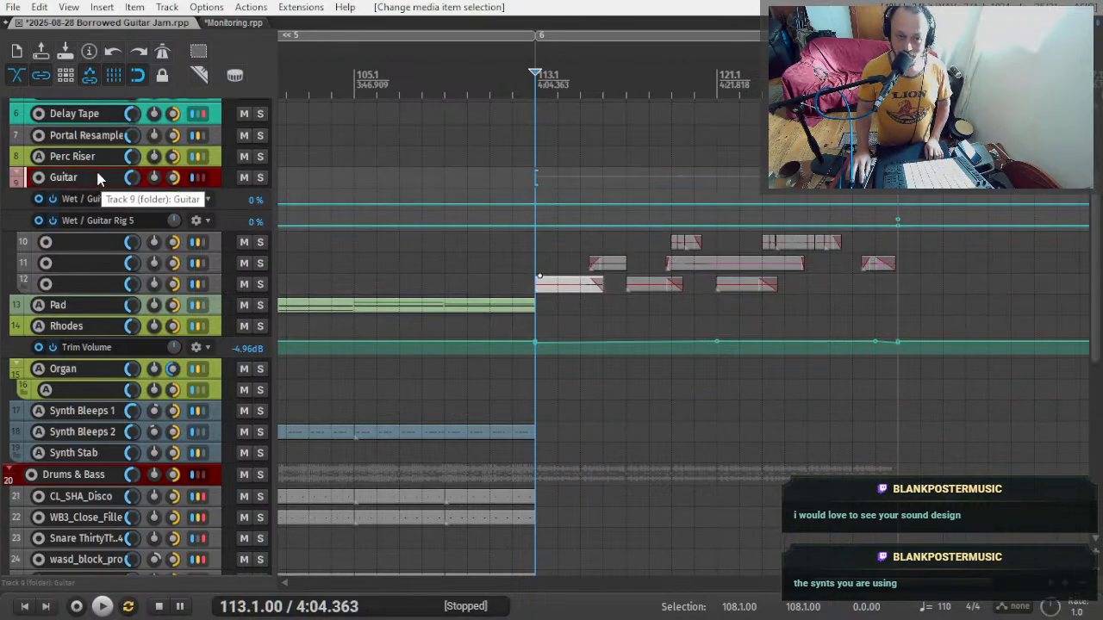
pyautogui.scroll(-1, 91, 177)
pyautogui.scroll(1, 96, 169)
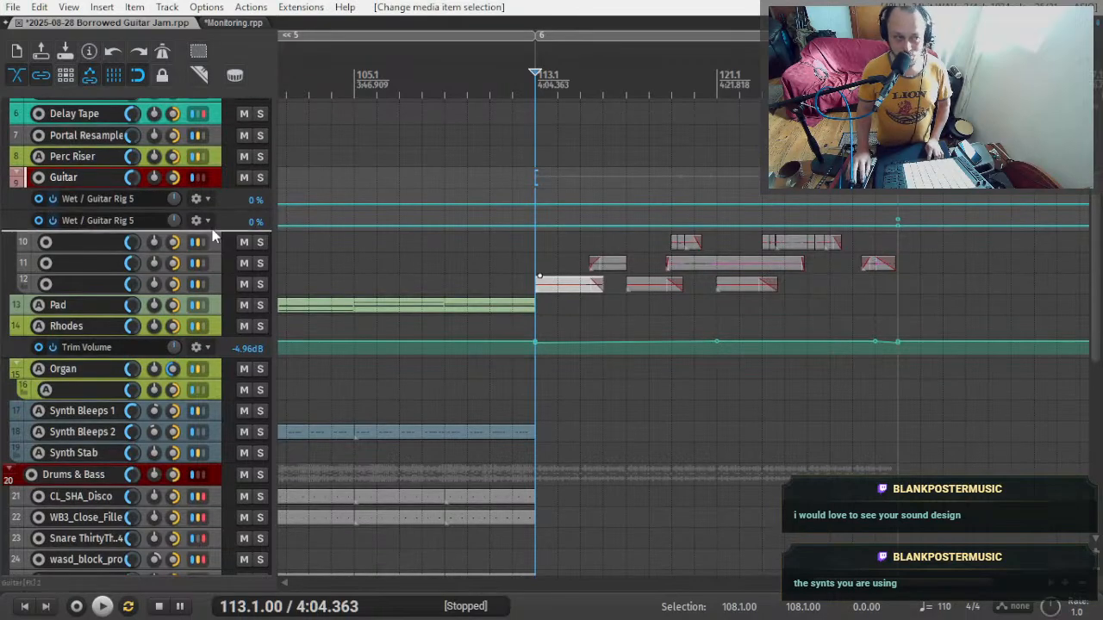
pyautogui.click(85, 244)
pyautogui.press('f')
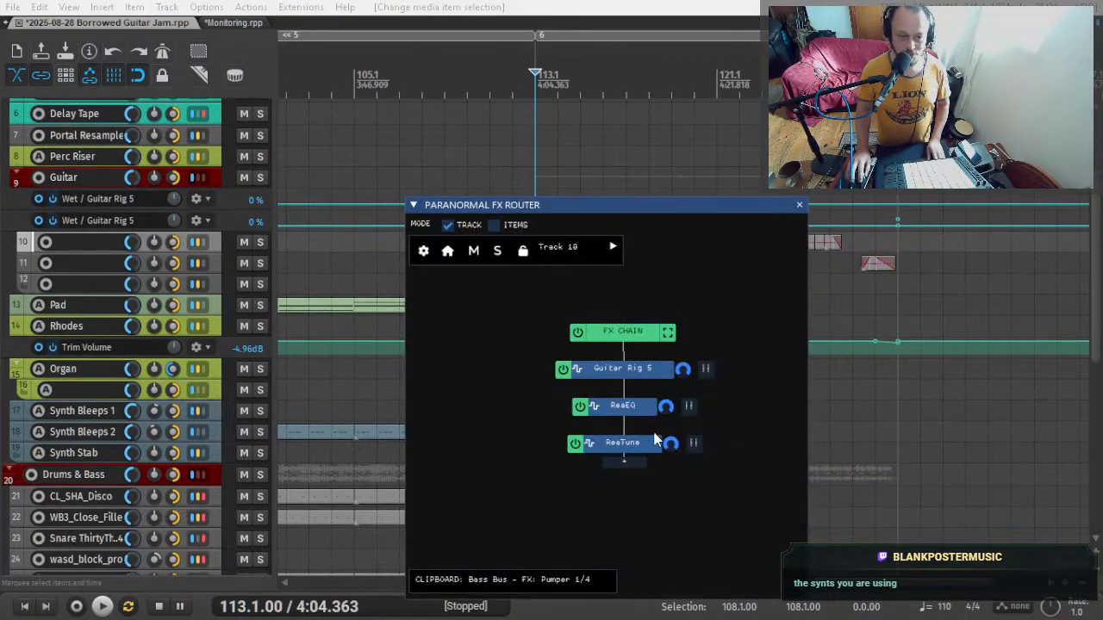
pyautogui.doubleClick(623, 371)
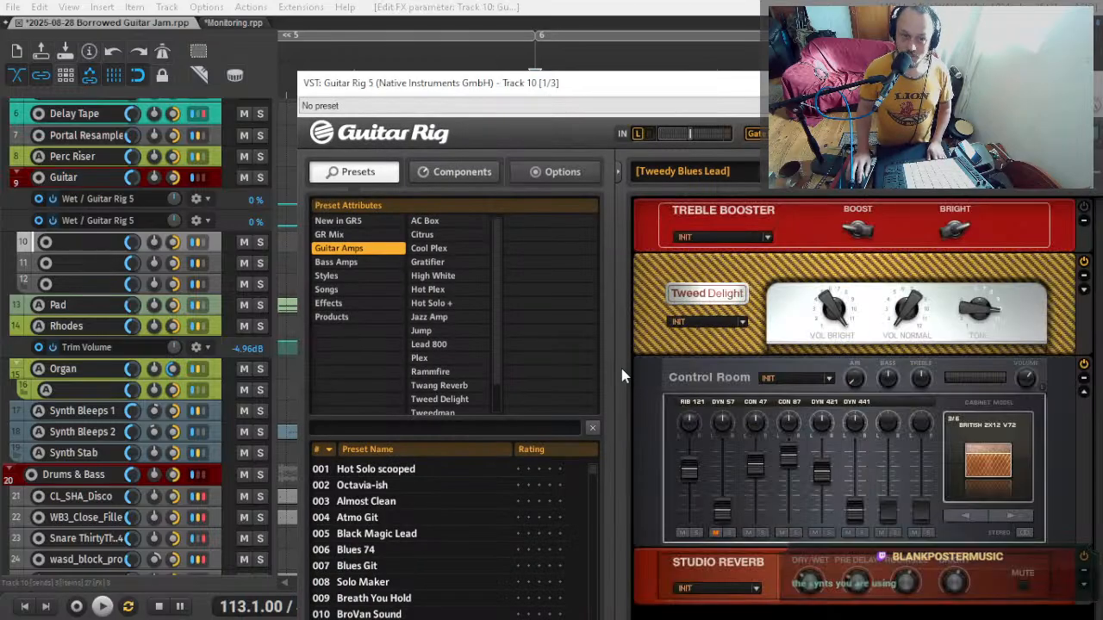
# - Look through the Guitar Amps presets in Guitar Rig 5 on track 10, then close the plug-in and its effects chain
pyautogui.scroll(-10, 376, 490)
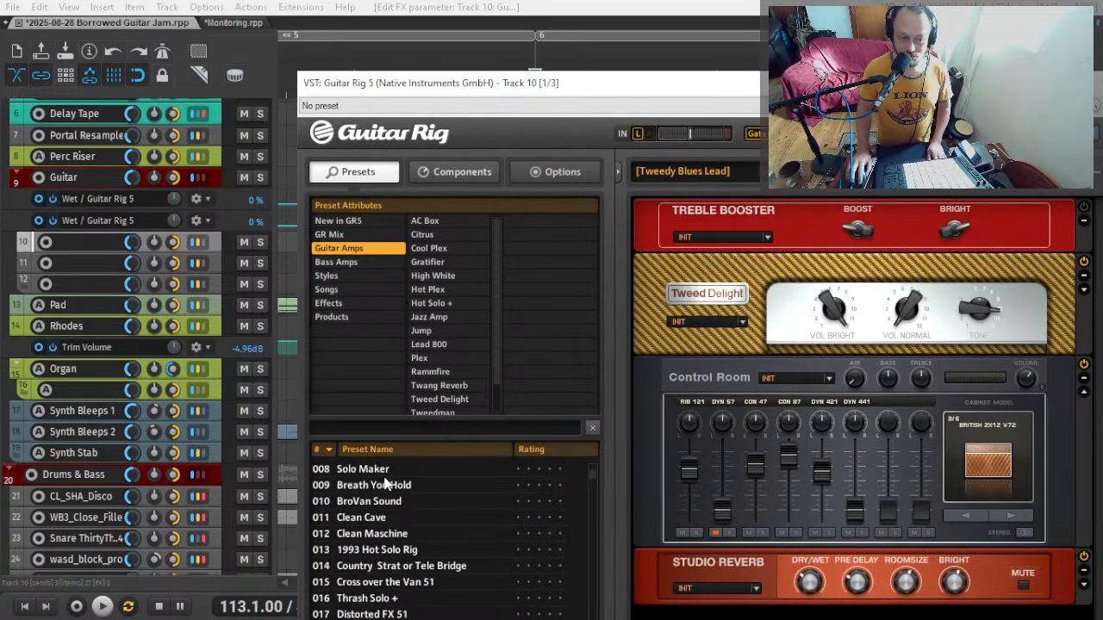
pyautogui.scroll(-11, 420, 530)
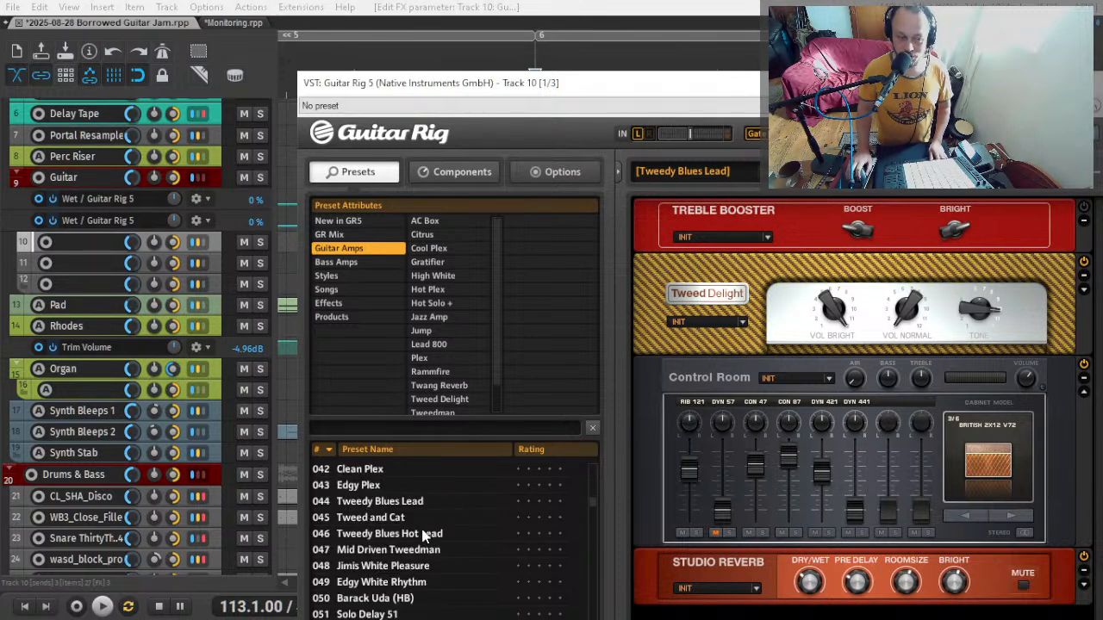
pyautogui.scroll(-7, 431, 513)
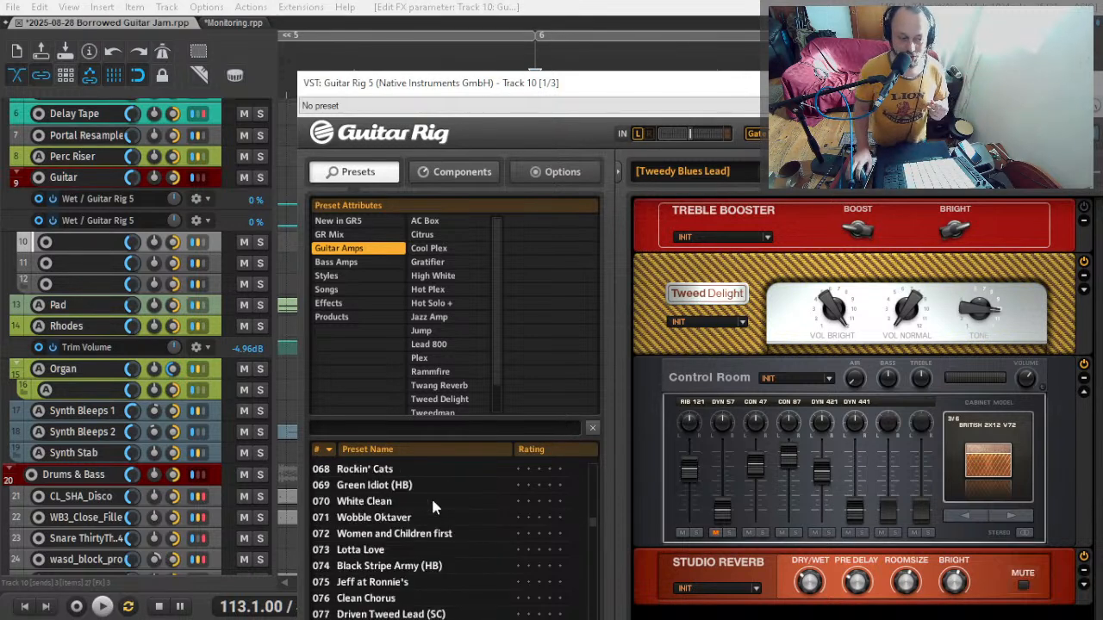
pyautogui.scroll(-2, 424, 512)
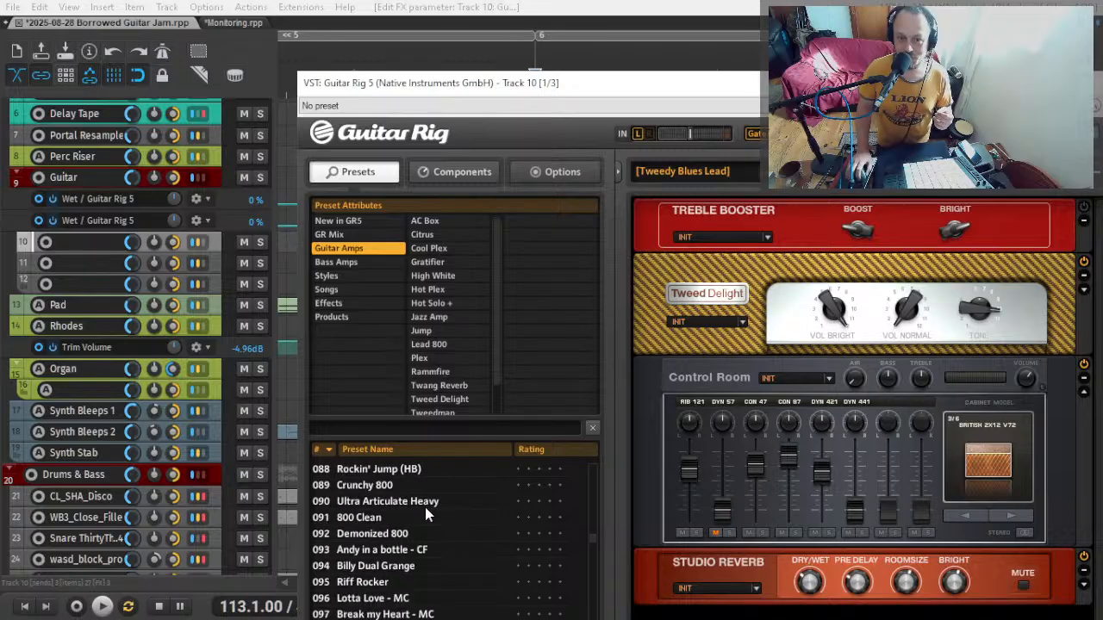
pyautogui.scroll(-2, 431, 507)
pyautogui.scroll(-2, 433, 504)
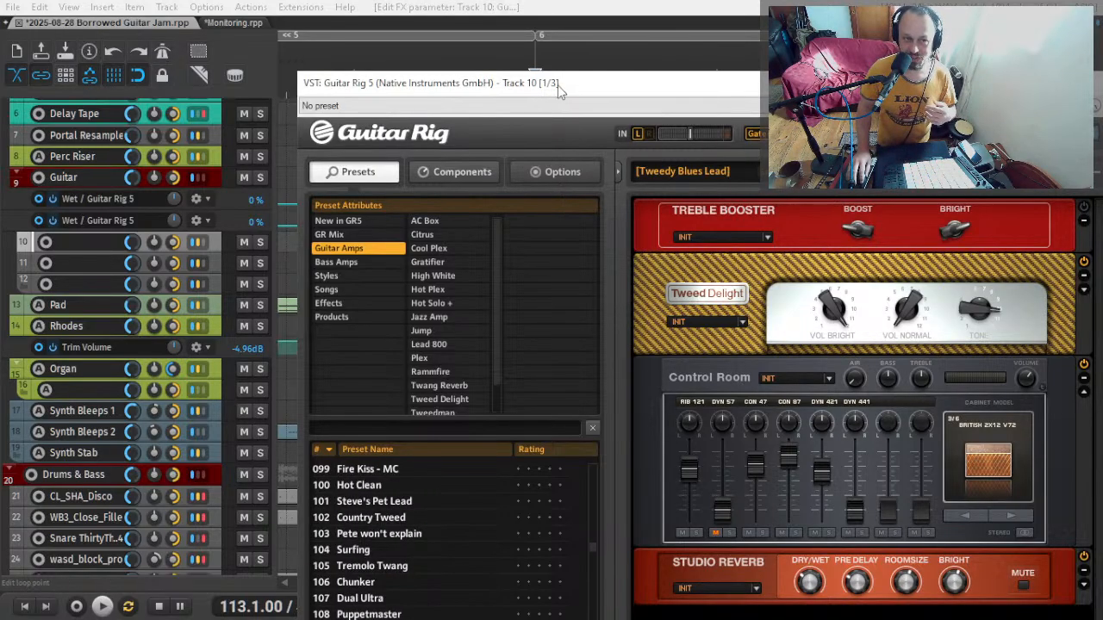
pyautogui.moveTo(558, 85); pyautogui.dragTo(502, 55)
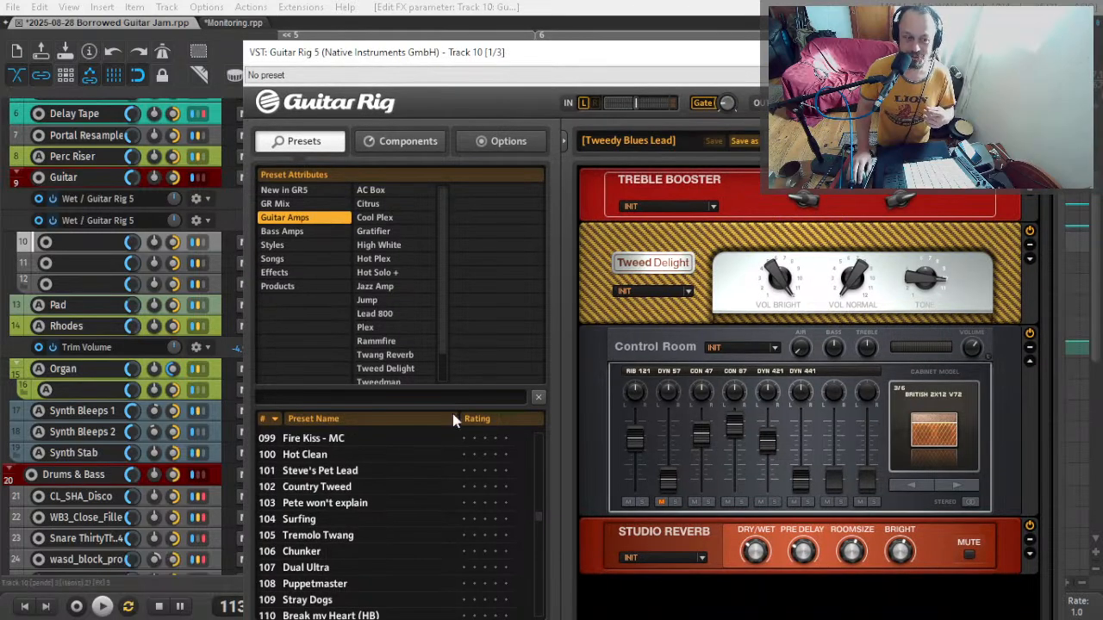
pyautogui.scroll(-2, 408, 552)
pyautogui.scroll(-5, 410, 568)
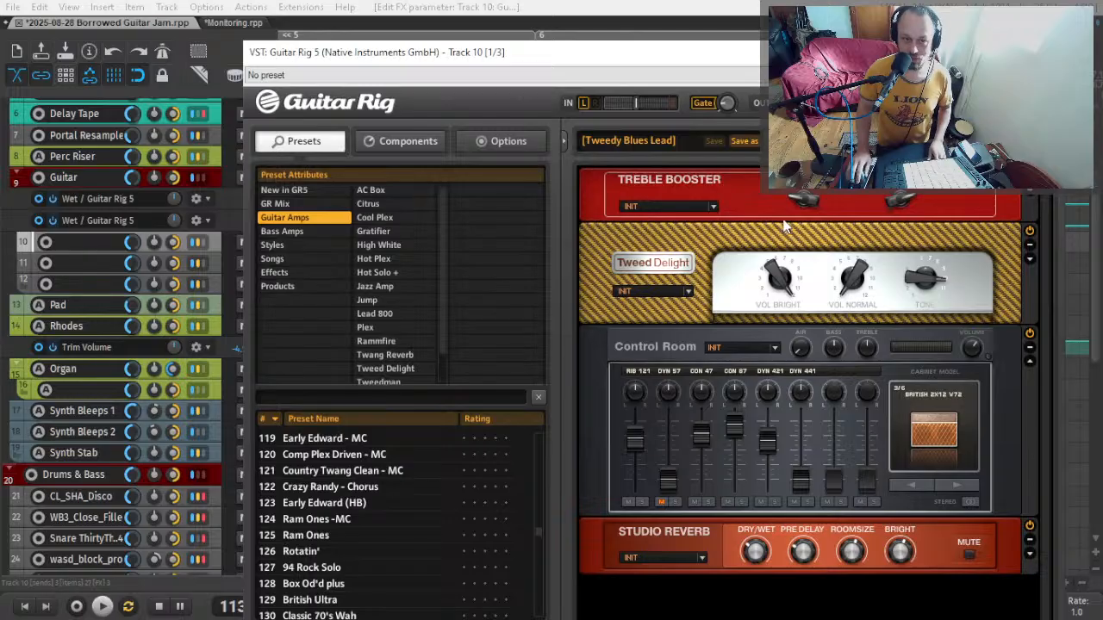
pyautogui.scroll(-7, 403, 601)
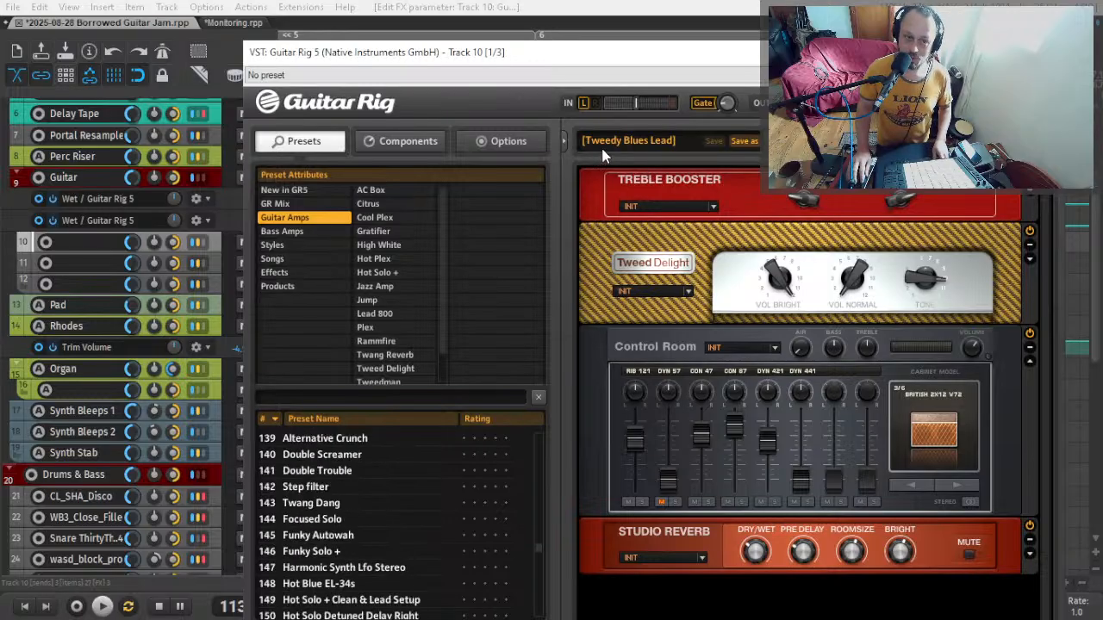
pyautogui.press('Escape')
pyautogui.click(477, 355)
pyautogui.press('Escape')
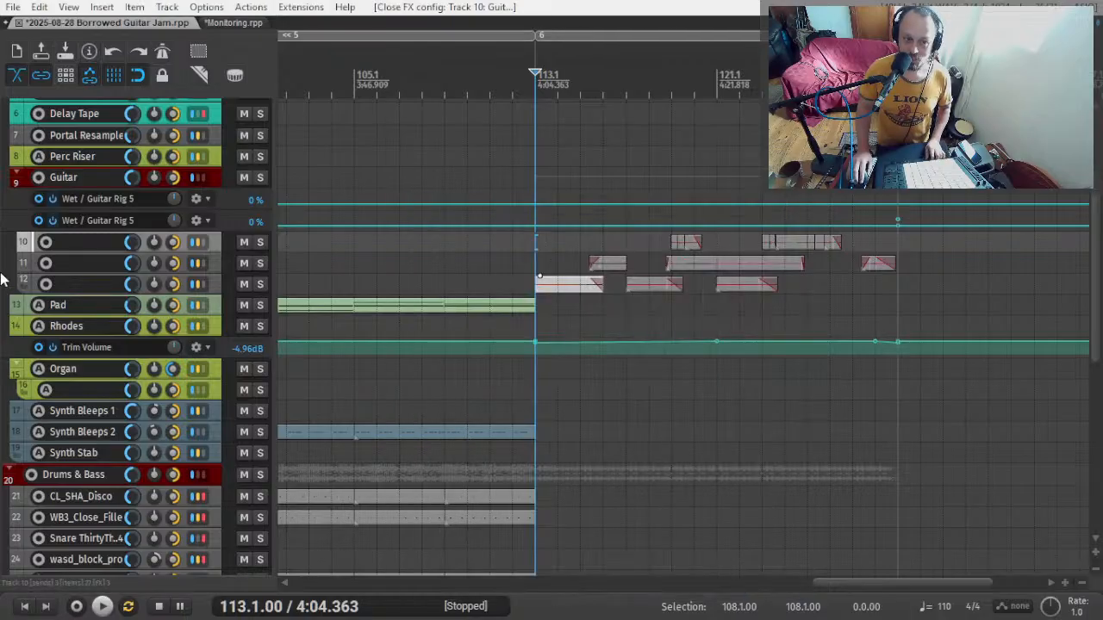
# - Solo the Pad track, show its effects chain and play it from bar 49
pyautogui.scroll(1, 2, 277)
pyautogui.scroll(-2, 3, 278)
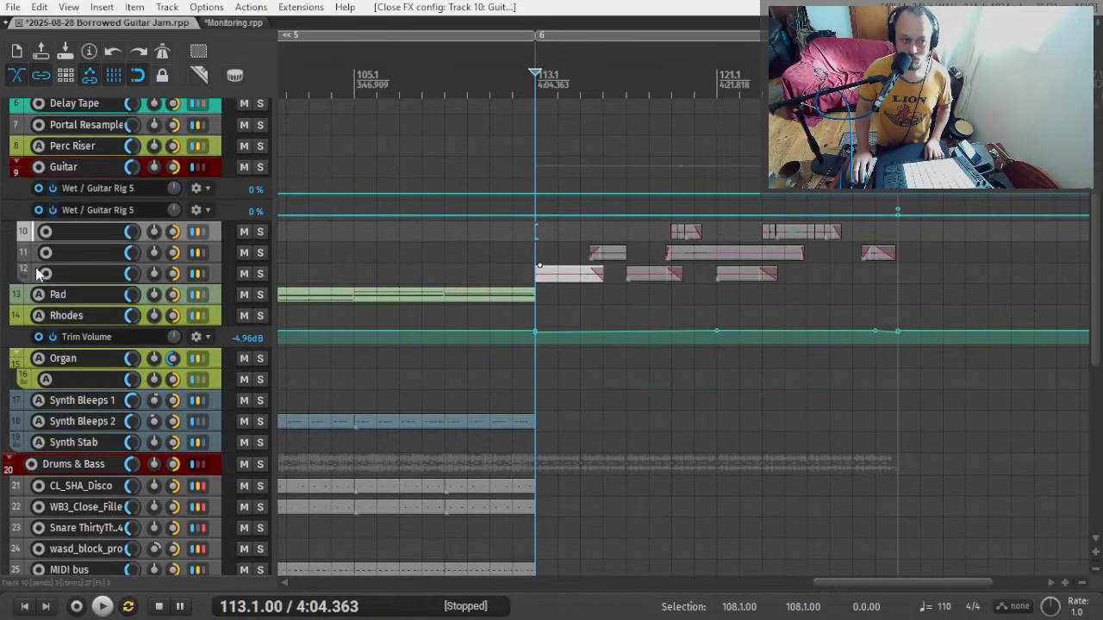
pyautogui.scroll(-10, 571, 318)
pyautogui.scroll(3, 46, 320)
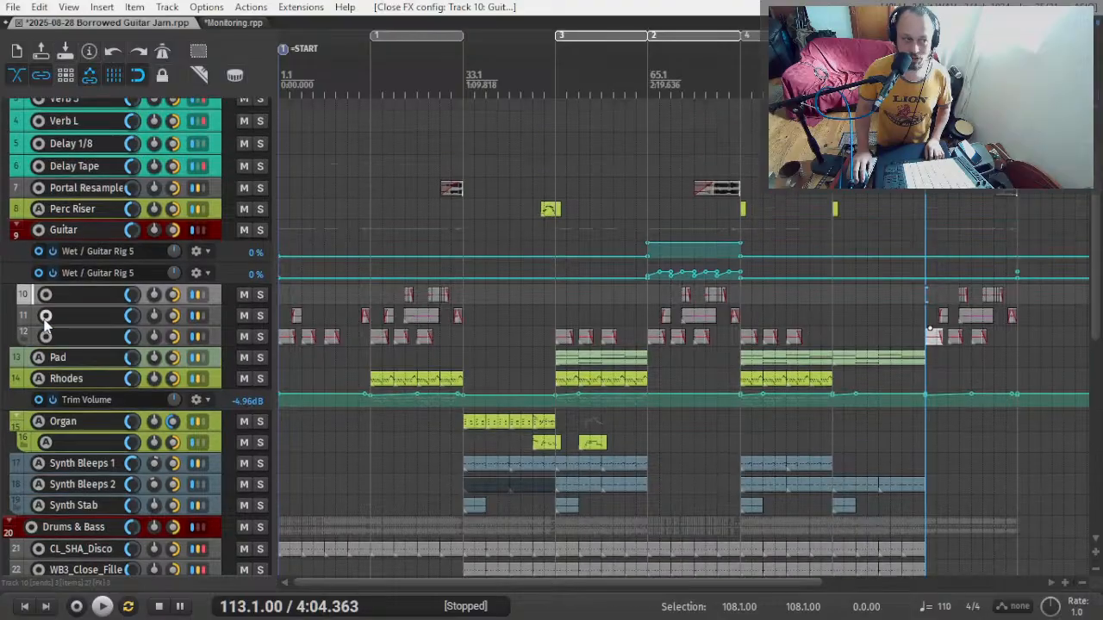
pyautogui.scroll(3, 46, 321)
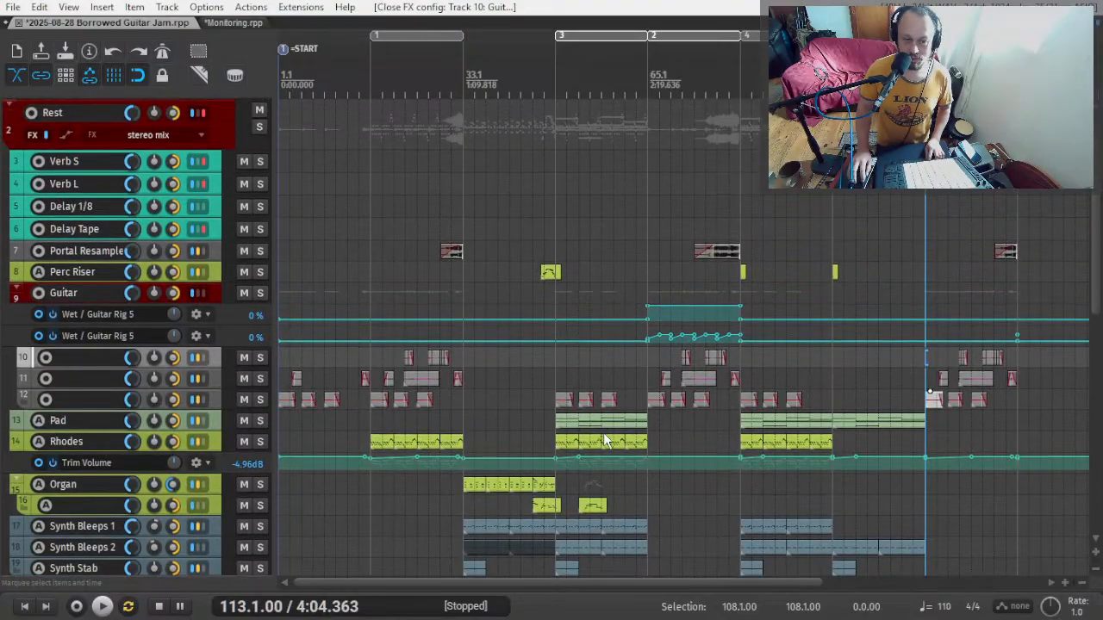
pyautogui.click(558, 422)
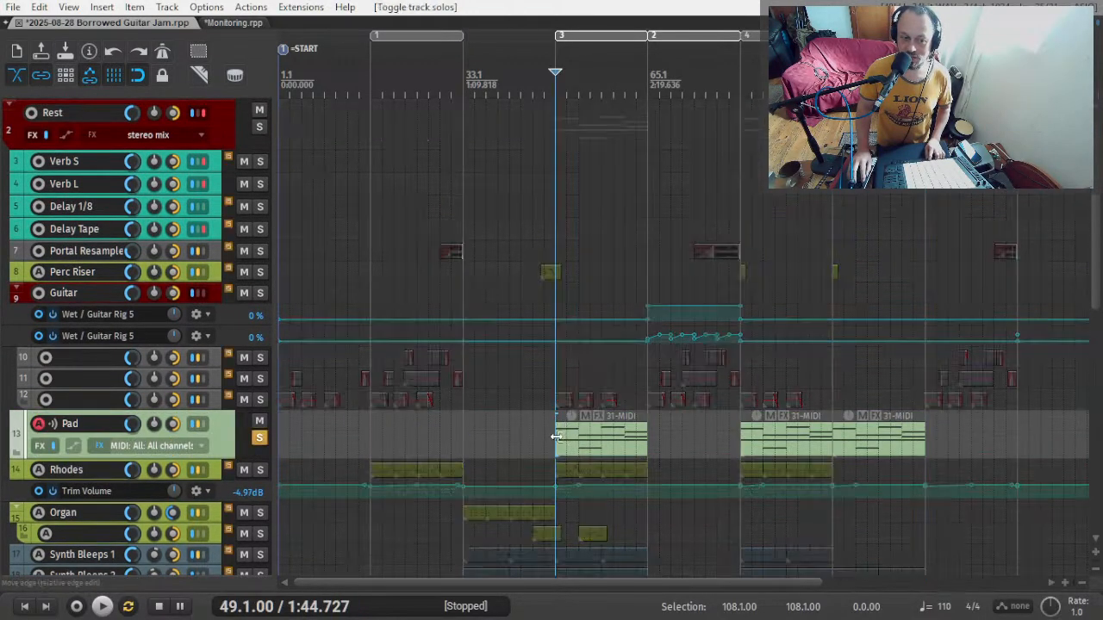
pyautogui.press('f')
pyautogui.press('space')
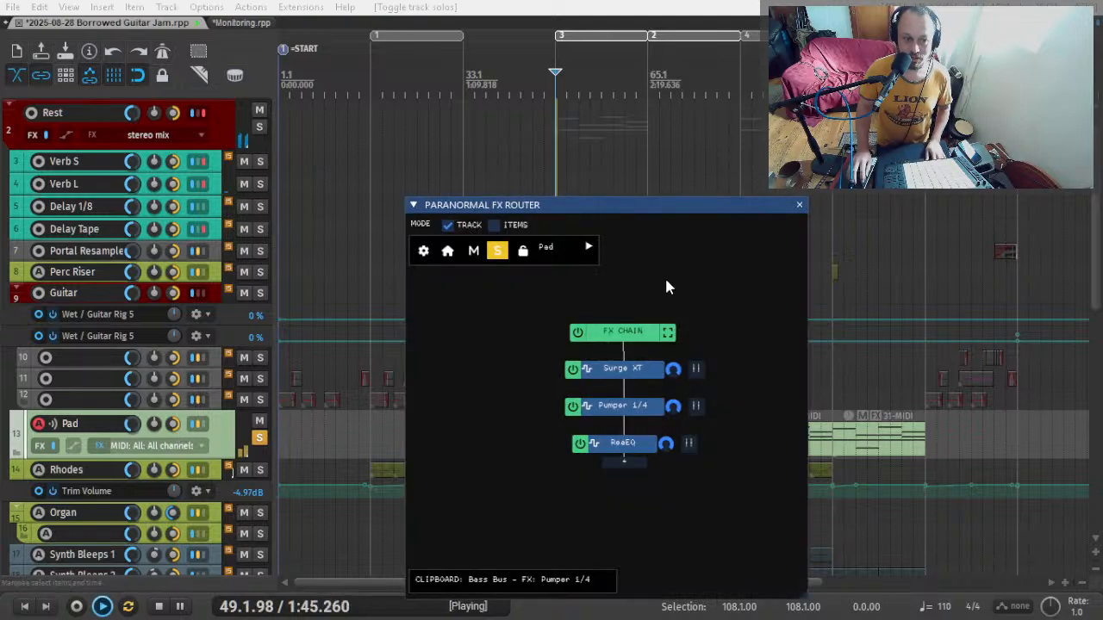
# - Examine the Pad track's Surge XT synth settings, including the Filter EG, while the track plays
pyautogui.click(614, 377)
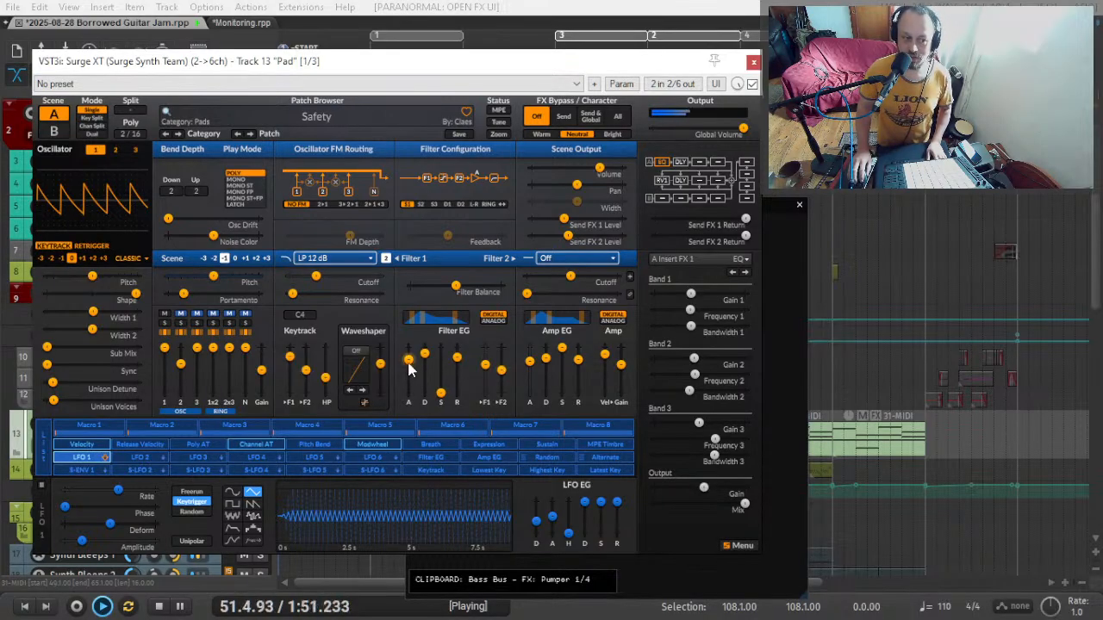
pyautogui.moveTo(426, 362)
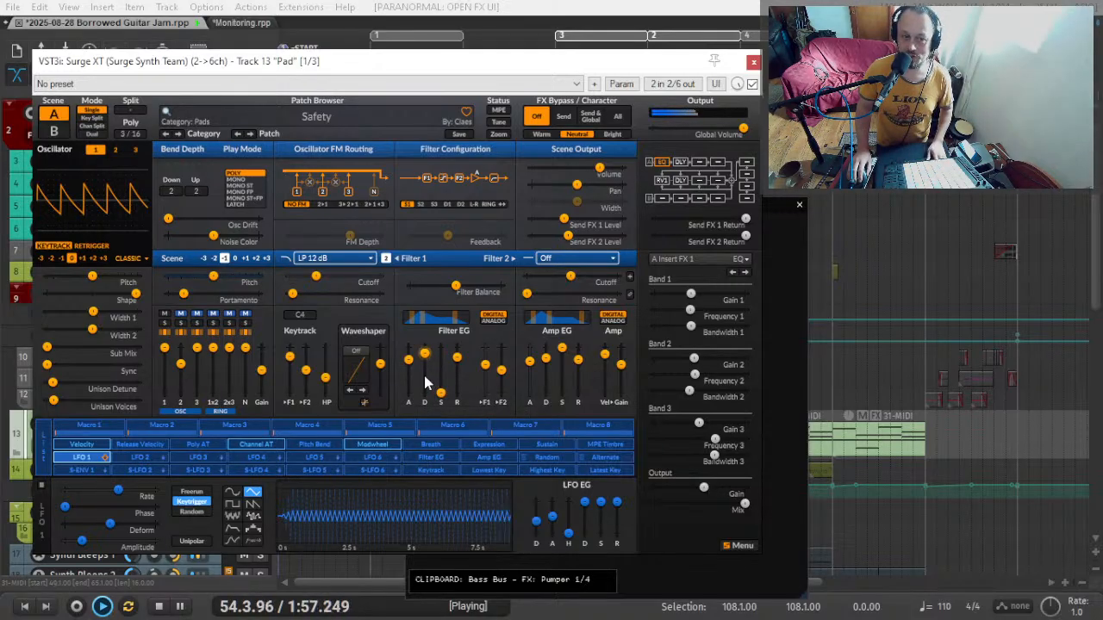
pyautogui.press('Escape')
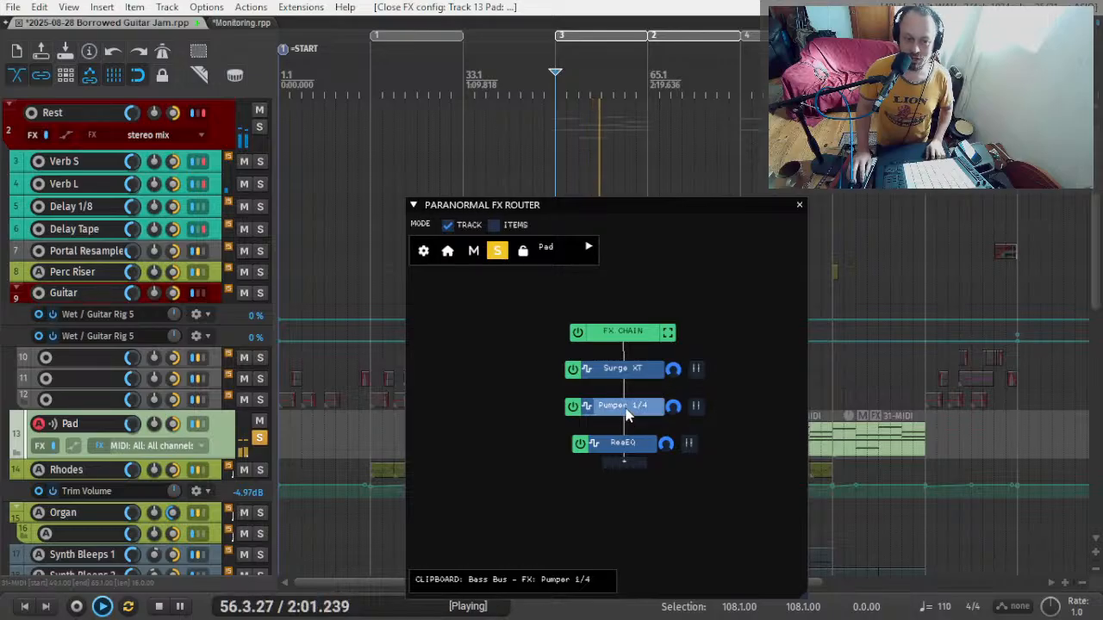
# - Compare the Pad with Pumper 1/4 bypassed and active, and view its ReaEQ settings
pyautogui.click(573, 407)
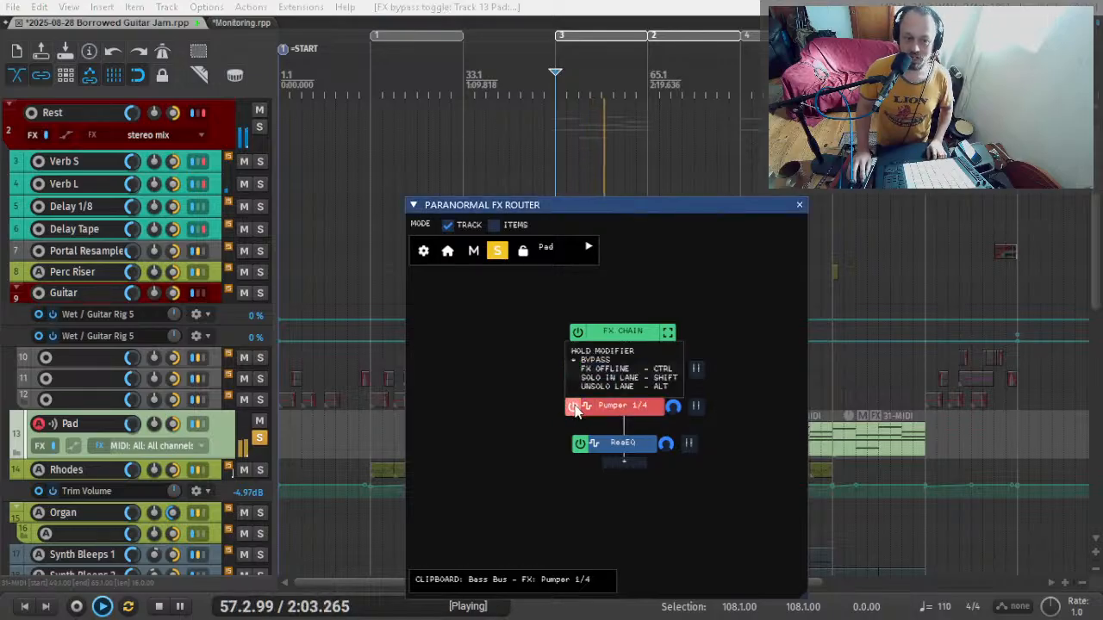
pyautogui.click(573, 407)
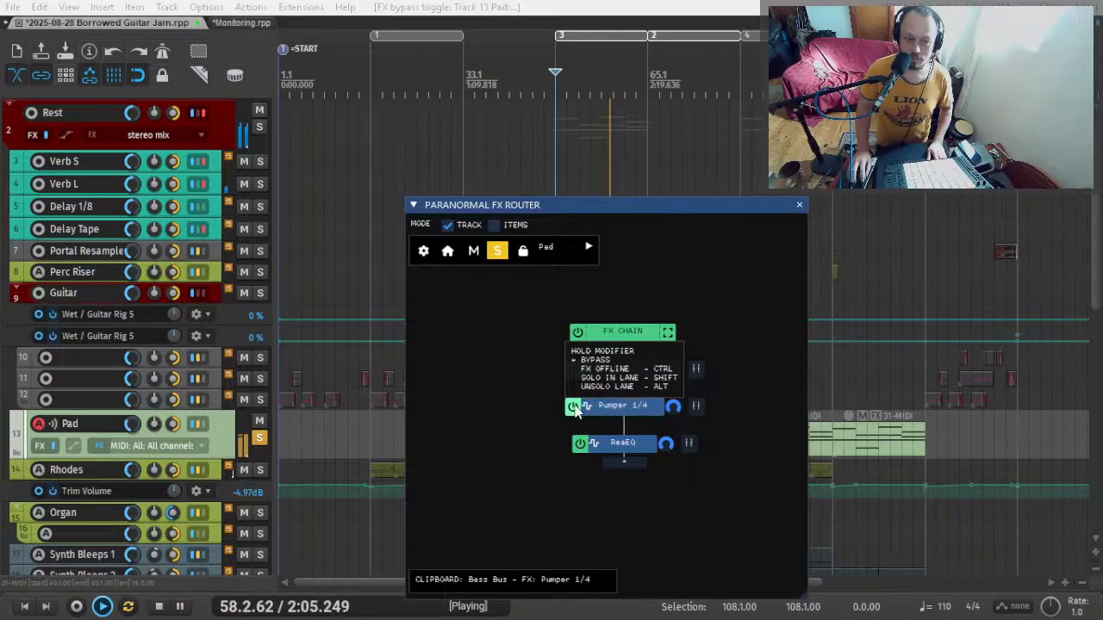
pyautogui.click(611, 443)
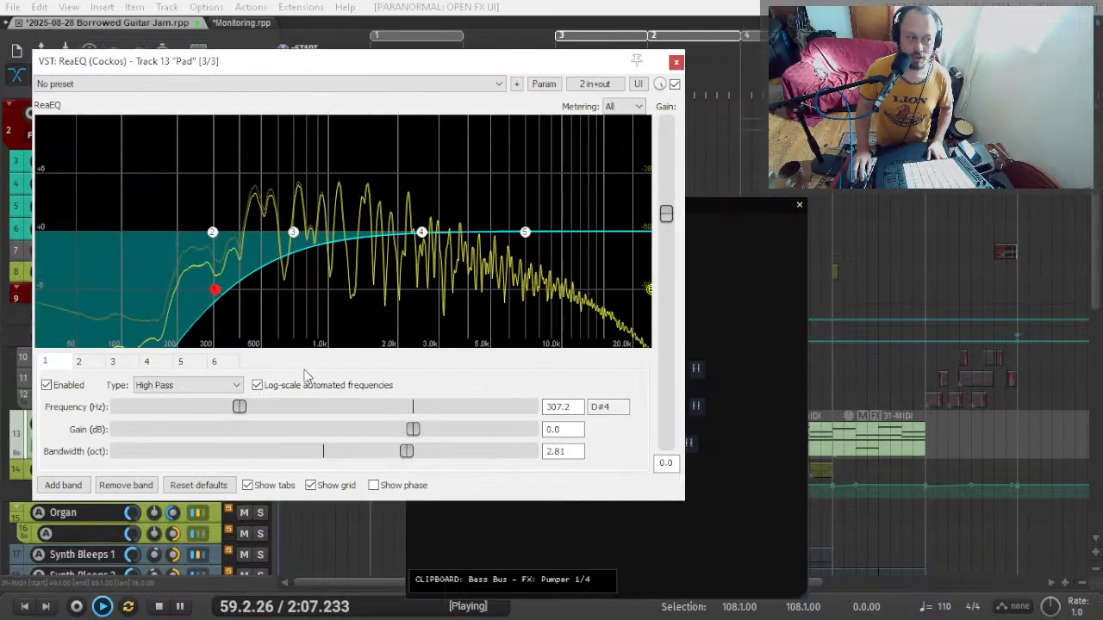
pyautogui.press('Escape')
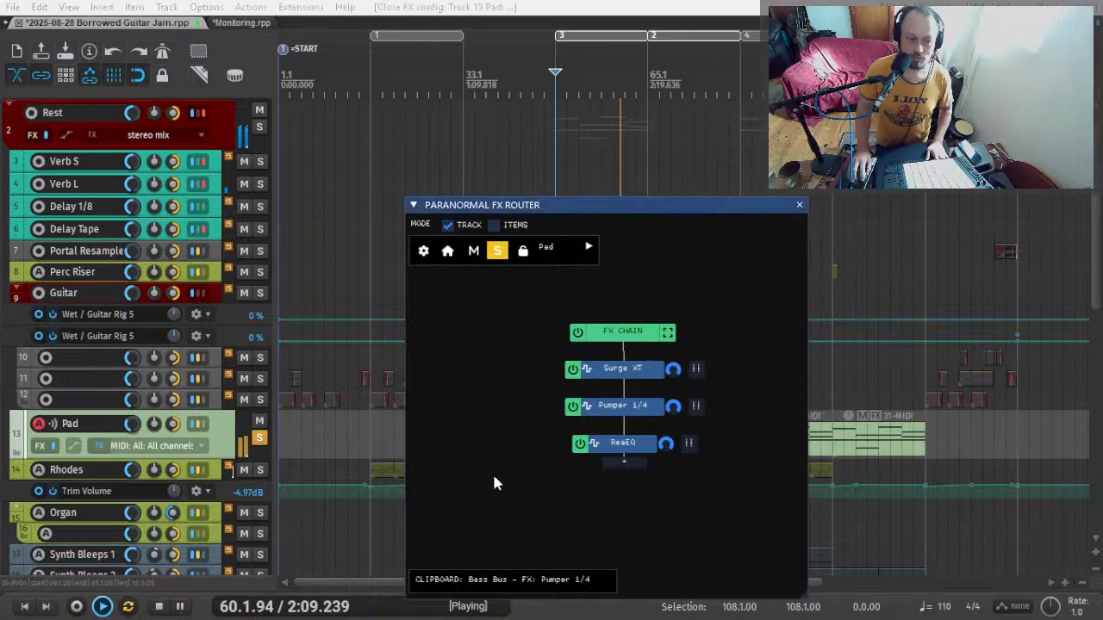
# - Close the Pad's effects chain, stop playback and unsolo the track
pyautogui.press('Escape')
pyautogui.press('space')
pyautogui.click(259, 440)
pyautogui.scroll(-1, 217, 432)
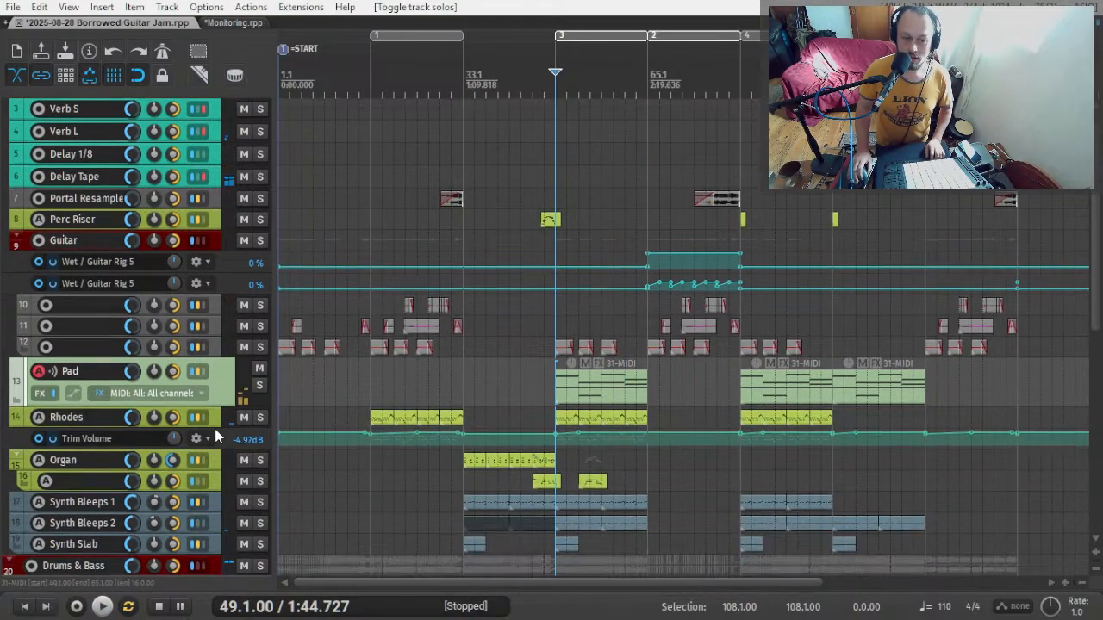
# - Solo the Rhodes track and listen to its part from bar 53, then stop playback
pyautogui.click(557, 425)
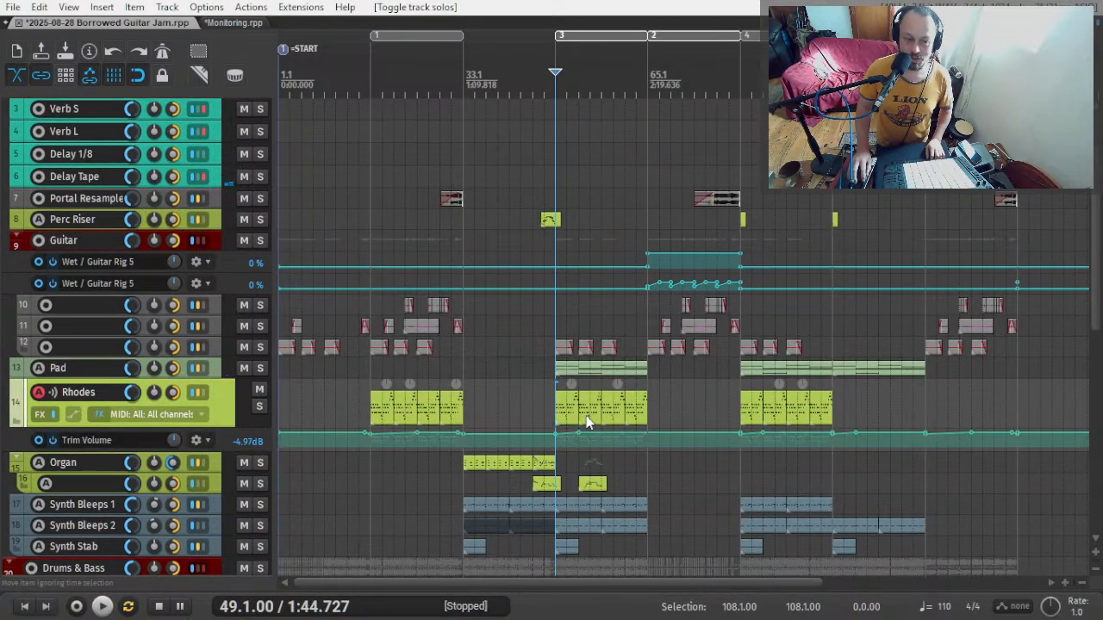
pyautogui.click(586, 417)
pyautogui.press('F6')
pyautogui.press('space')
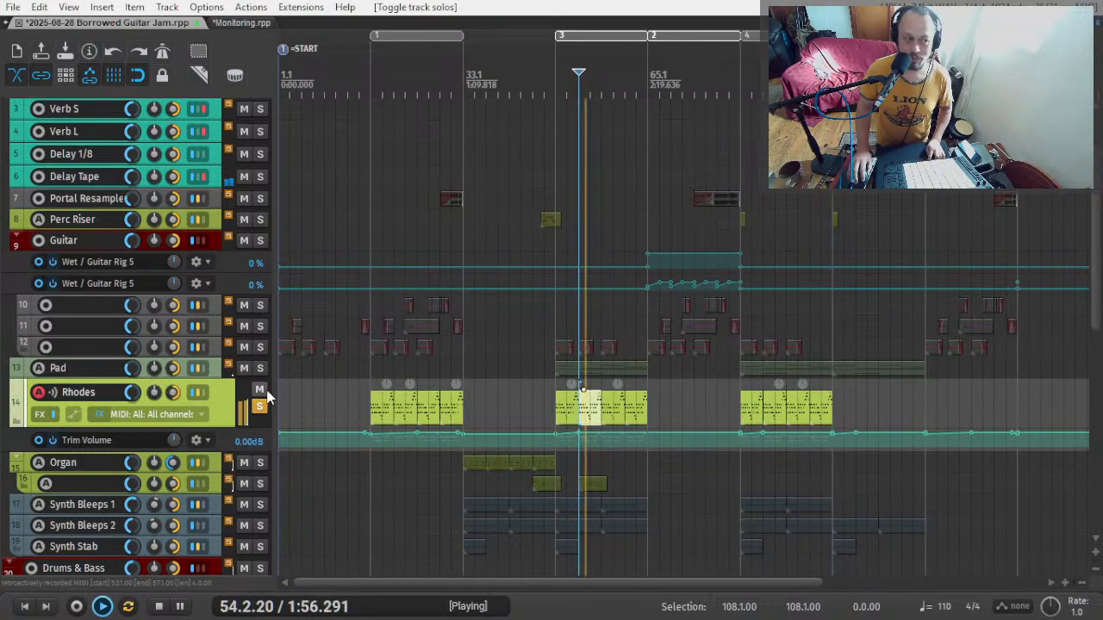
pyautogui.press('space')
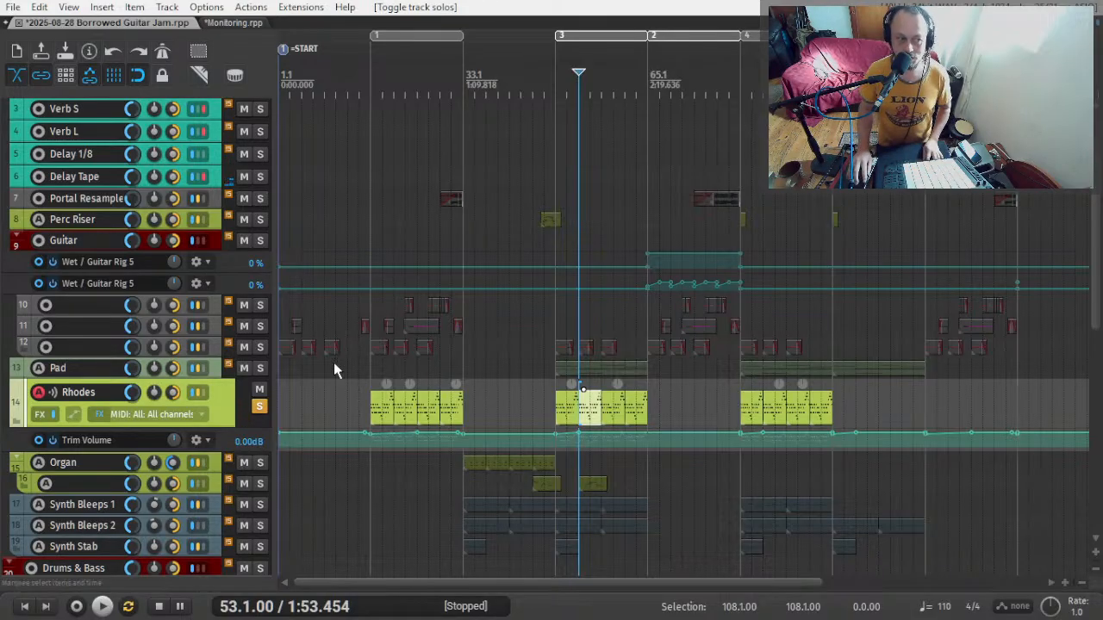
# - Open the Rhodes track's Xpand!2 synth, look through its 14 E Pianos + Clav presets, and close it with the effects chain
pyautogui.click(40, 414)
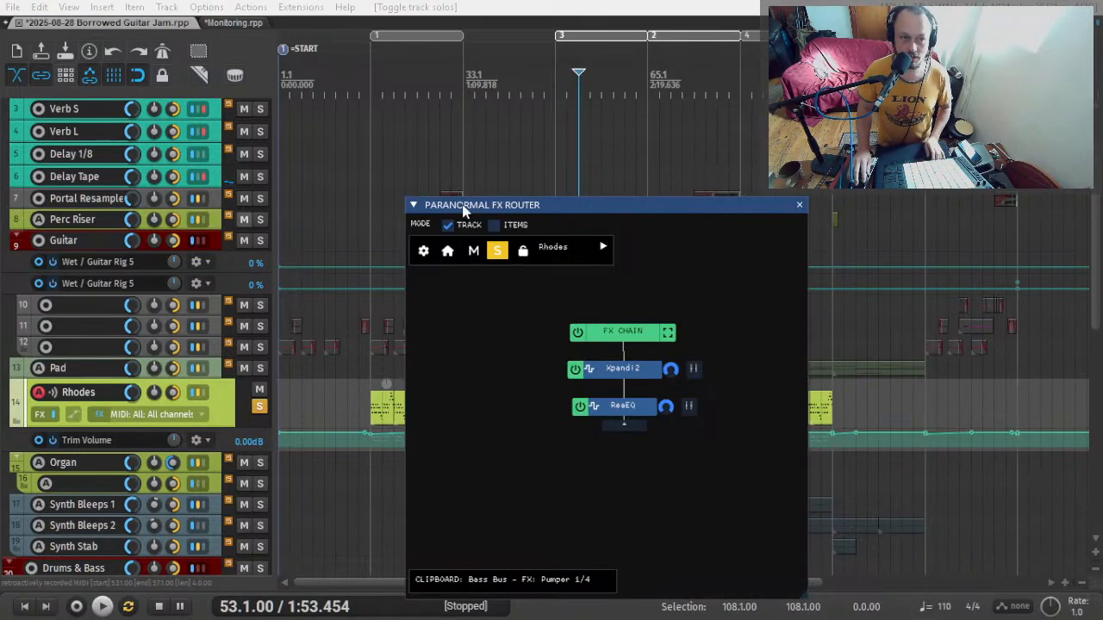
pyautogui.doubleClick(625, 372)
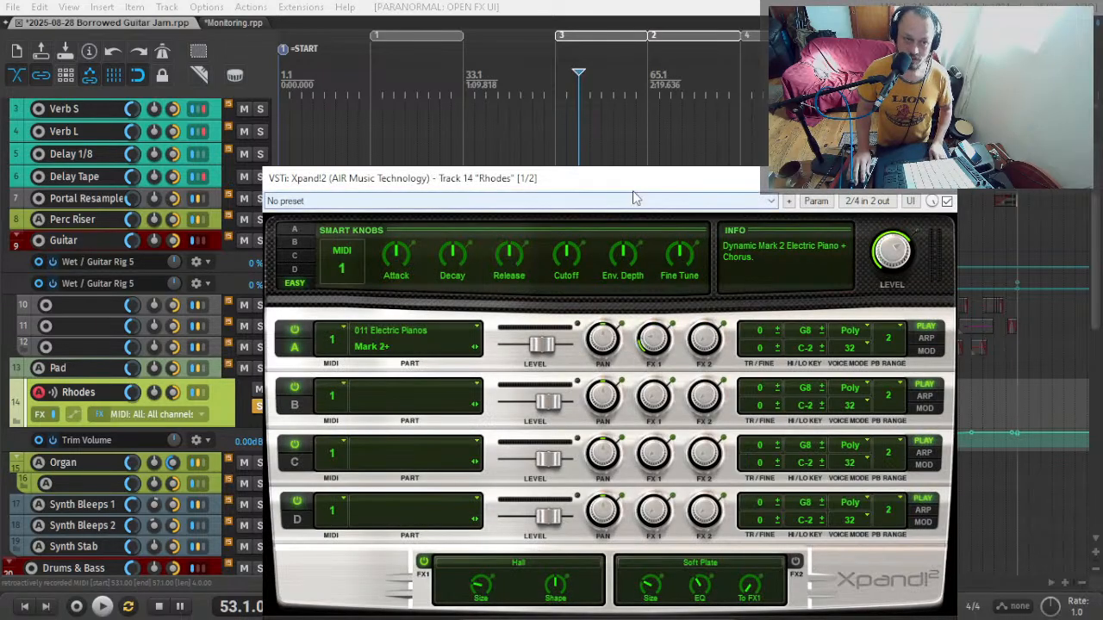
pyautogui.moveTo(621, 178); pyautogui.dragTo(541, 152)
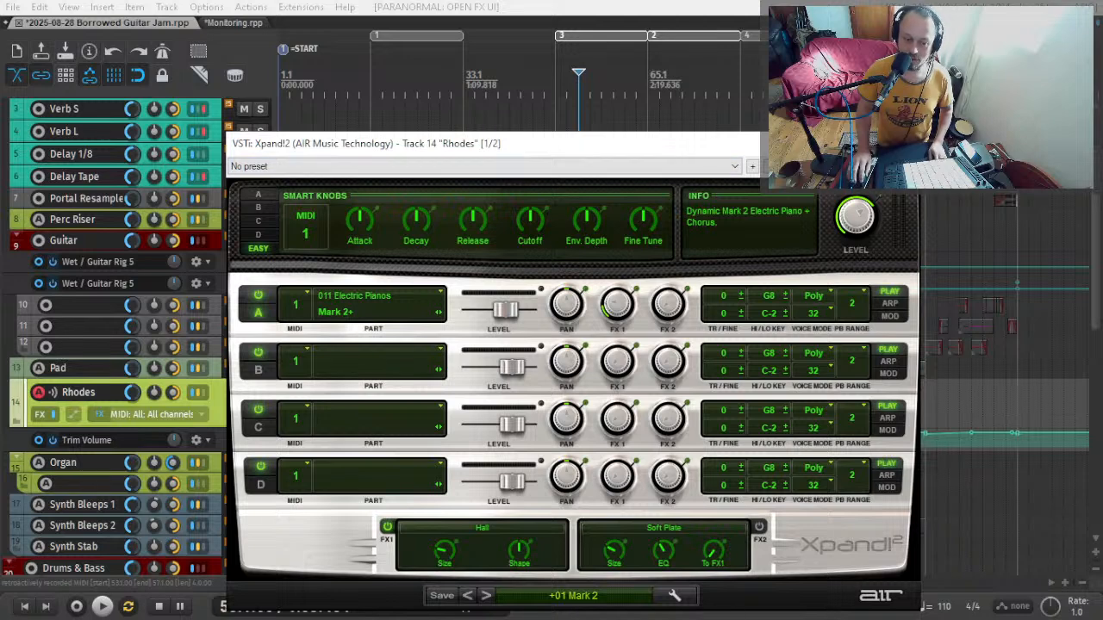
pyautogui.click(586, 600)
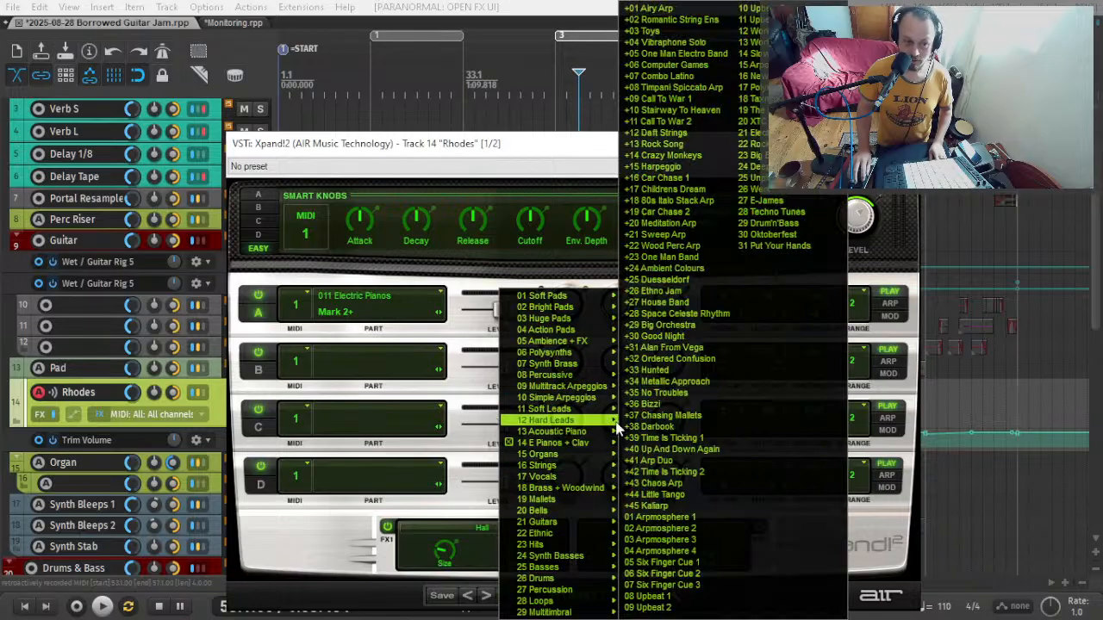
pyautogui.moveTo(586, 450)
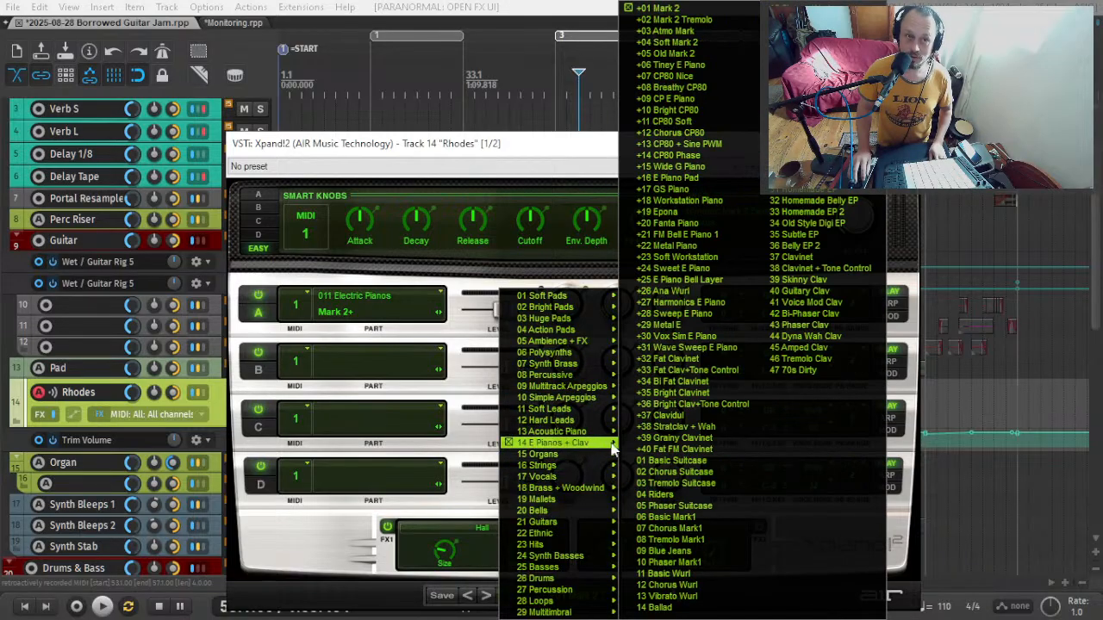
pyautogui.press('Escape')
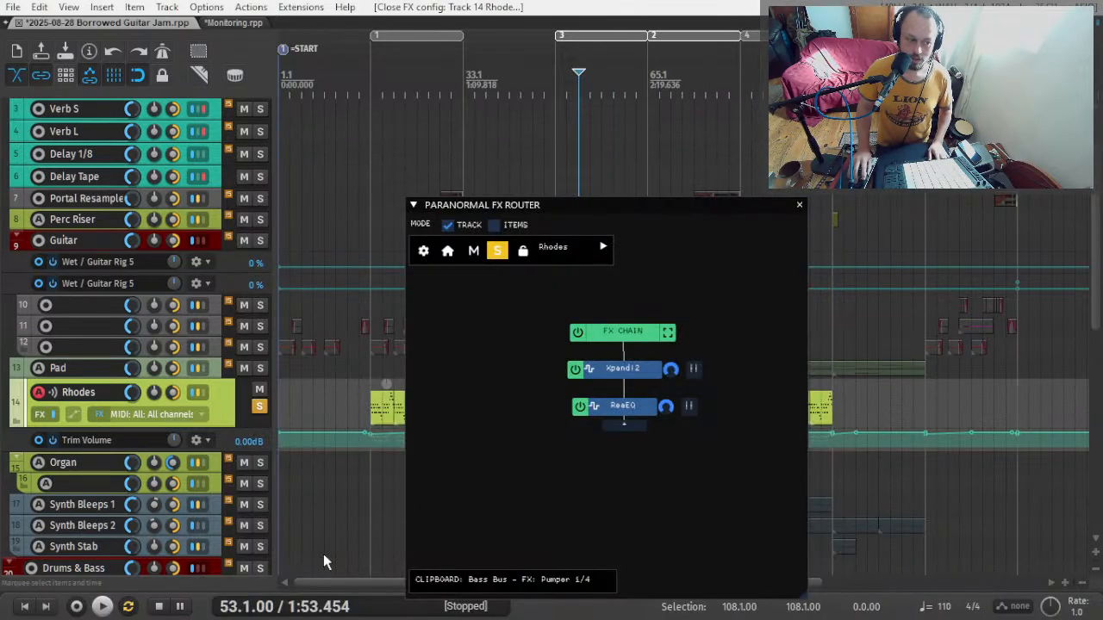
pyautogui.click(566, 465)
pyautogui.press('Escape')
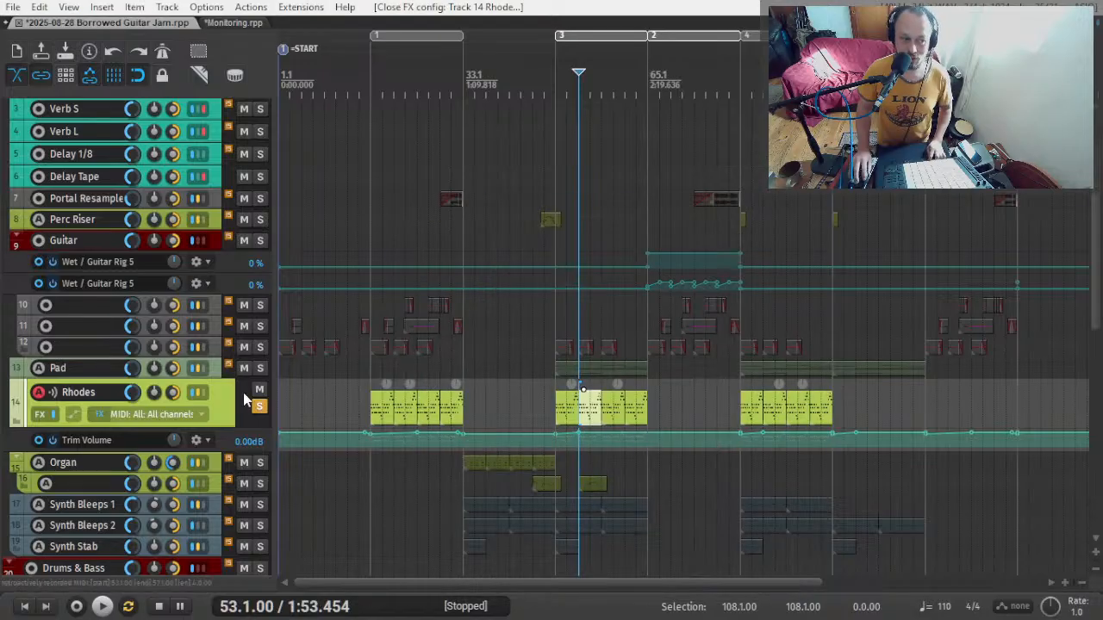
# - Show the effects chain of the Delay Tape track and open its Tape Delay plug-in
pyautogui.scroll(3, 138, 371)
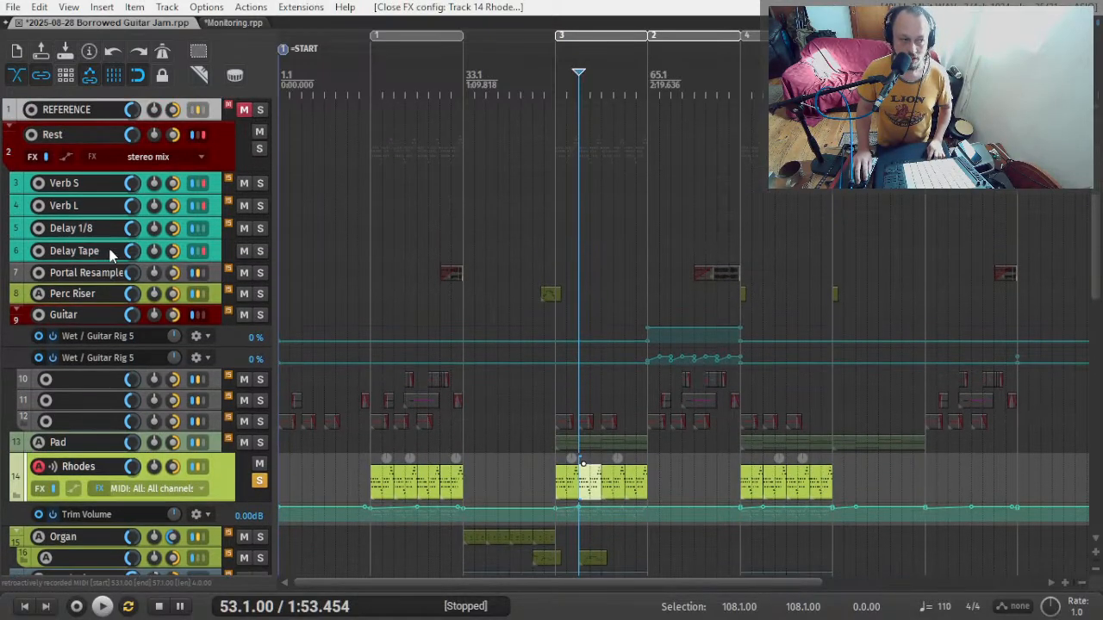
pyautogui.click(107, 249)
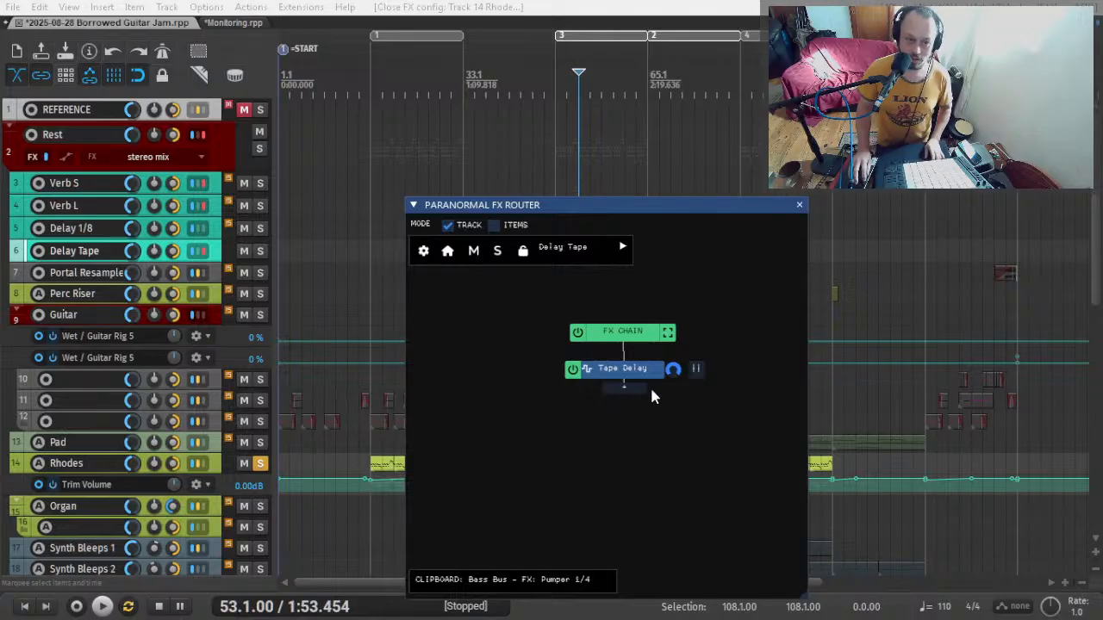
pyautogui.click(628, 372)
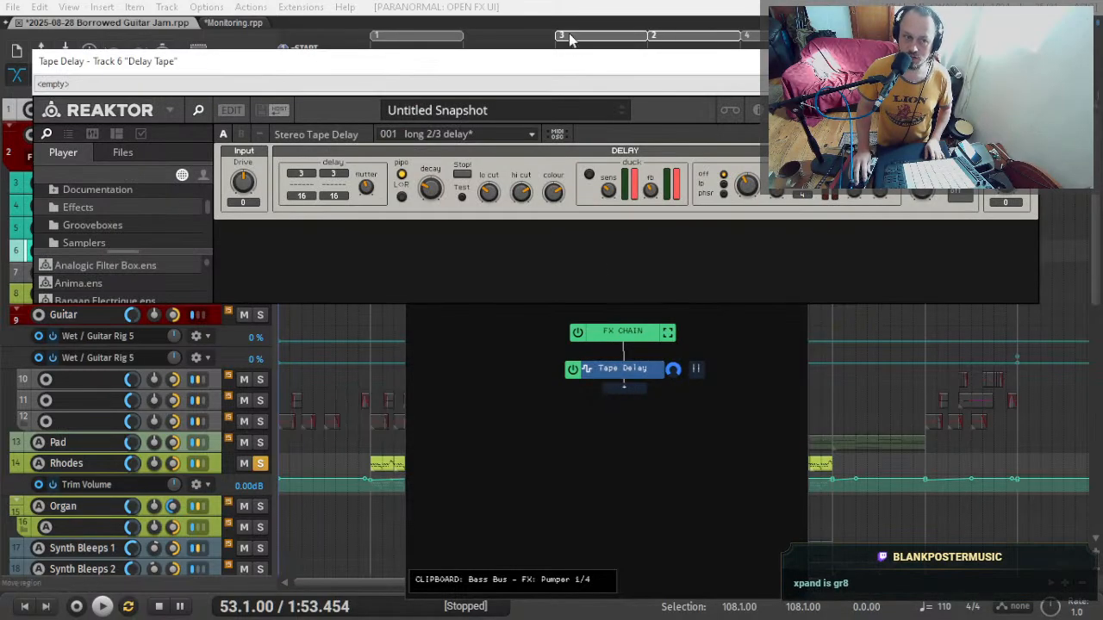
# - Set both delay times of the Delay Tape track's Tape Delay plug-in to 2/16, with the Rhodes track selected and armed
pyautogui.moveTo(551, 62); pyautogui.dragTo(524, 262)
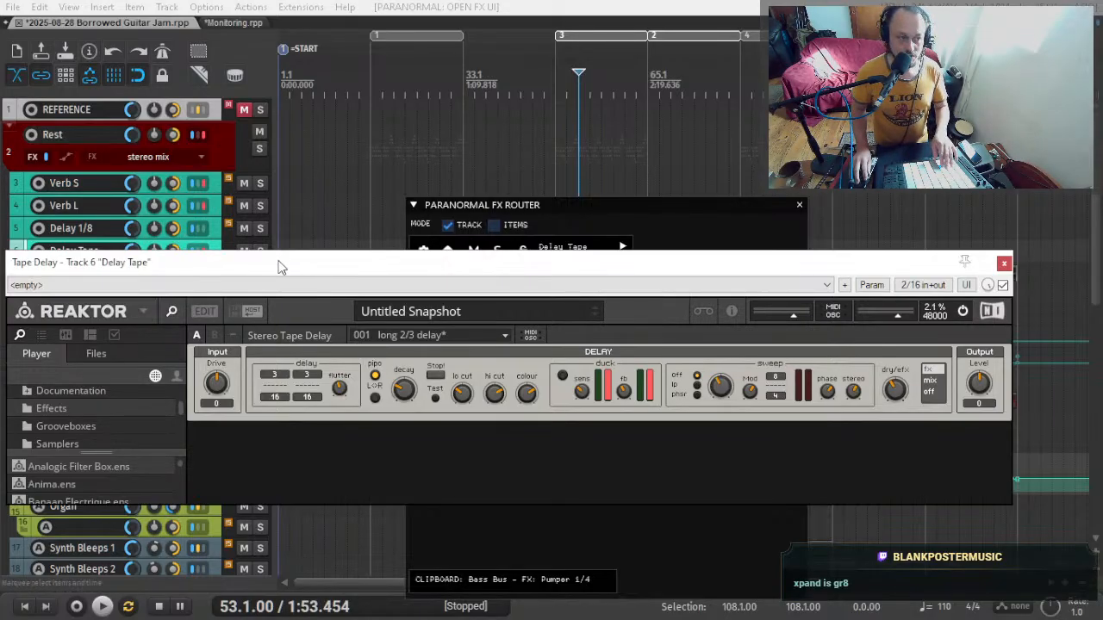
pyautogui.moveTo(280, 263); pyautogui.dragTo(284, 217)
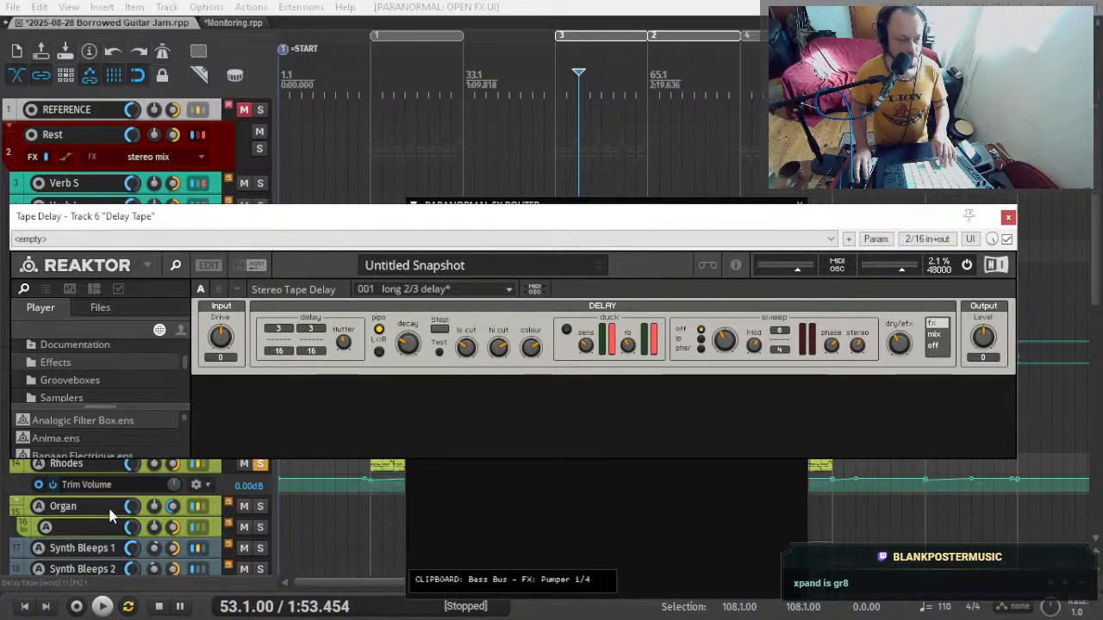
pyautogui.click(86, 465)
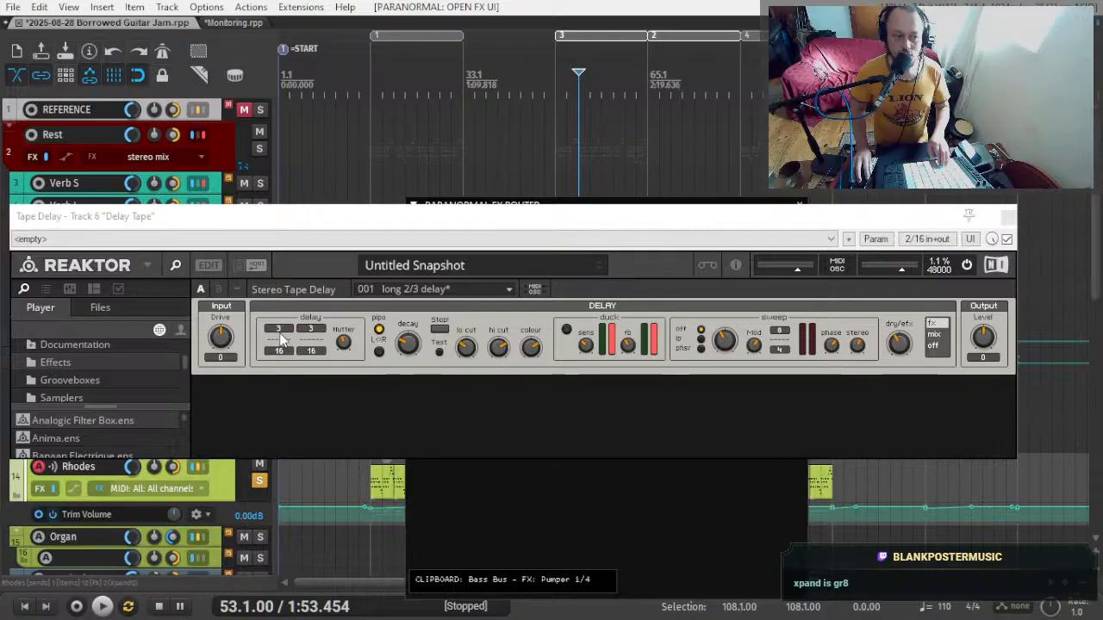
pyautogui.moveTo(280, 340); pyautogui.dragTo(310, 339)
pyautogui.moveTo(310, 338)
pyautogui.mouseDown()
pyautogui.moveTo(315, 331)
pyautogui.moveTo(312, 348)
pyautogui.mouseUp()
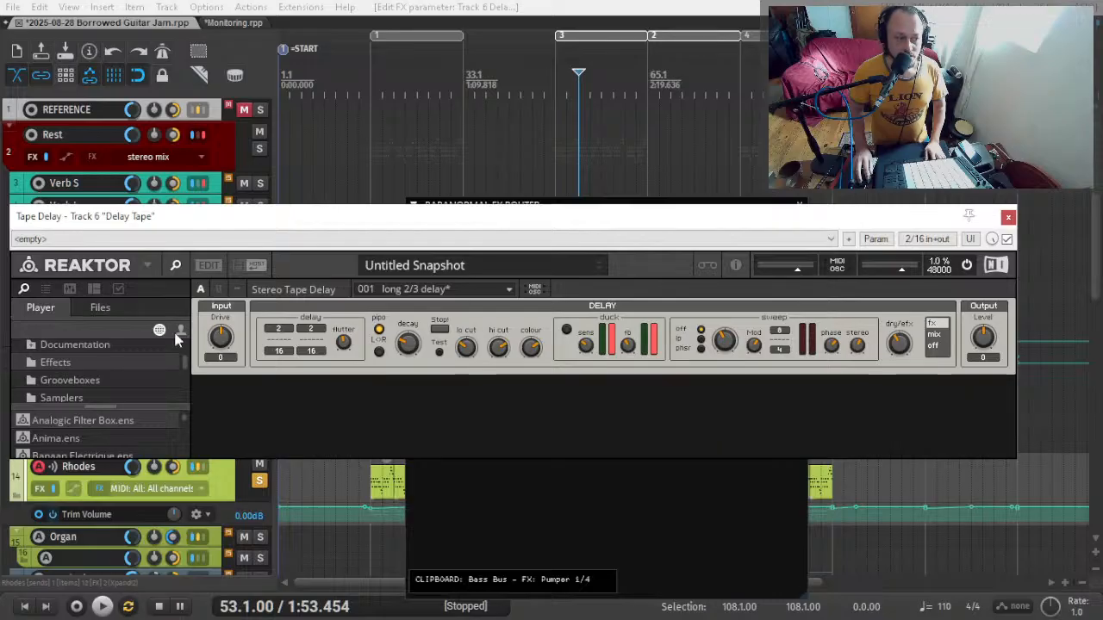
# - Close the Tape Delay plug-in and the Rhodes track's effects chain, and unsolo the Rhodes track
pyautogui.press('Escape')
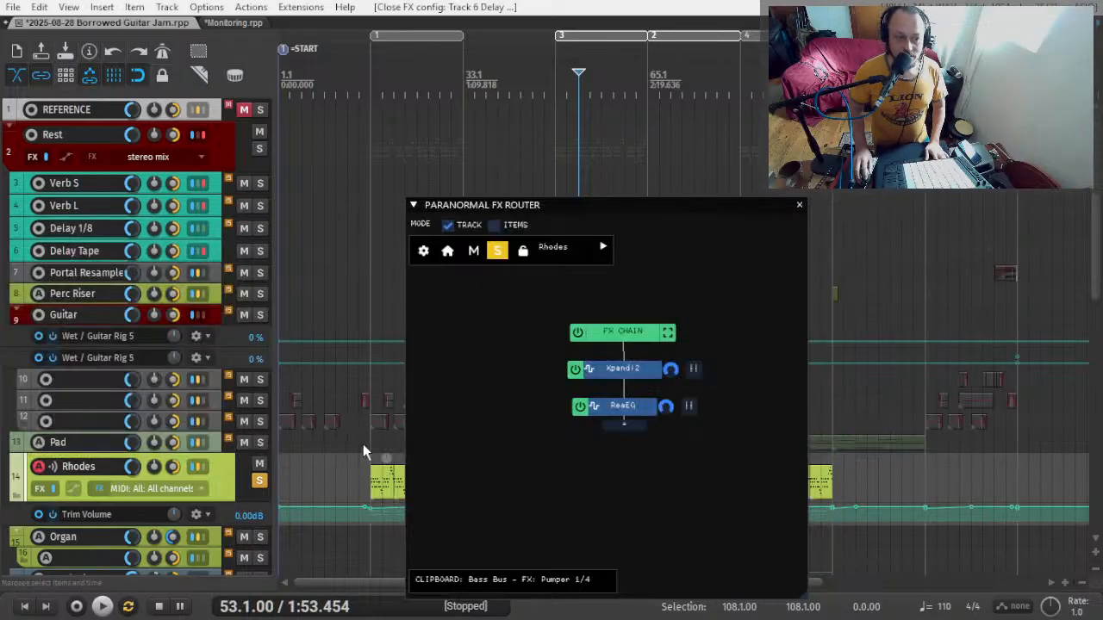
pyautogui.click(517, 505)
pyautogui.press('Escape')
pyautogui.scroll(-3, 129, 406)
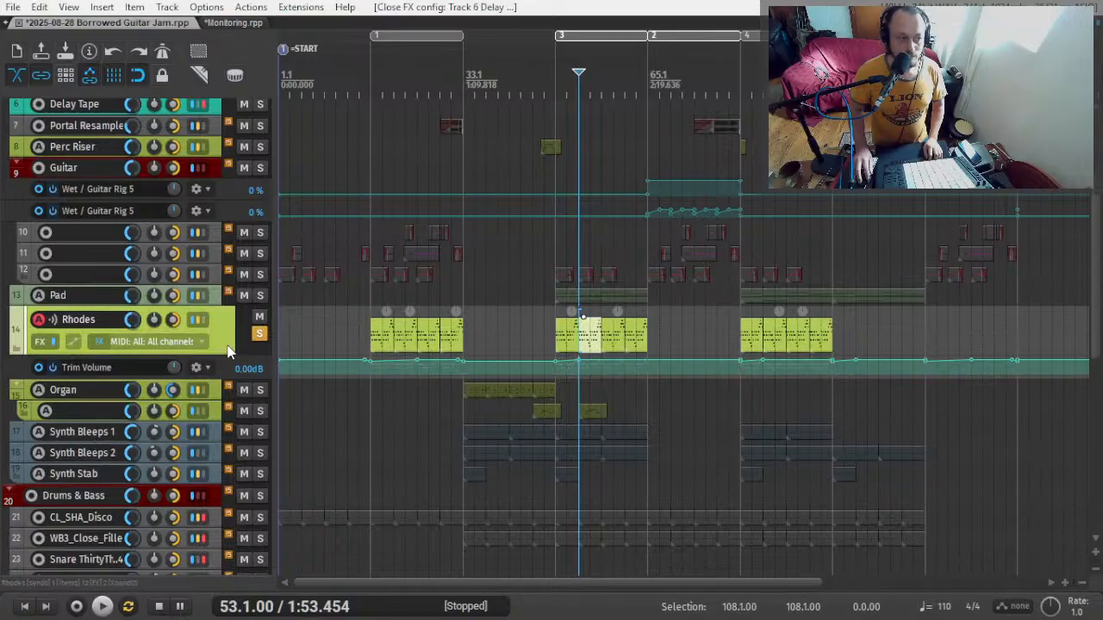
pyautogui.click(259, 333)
pyautogui.scroll(-1, 231, 354)
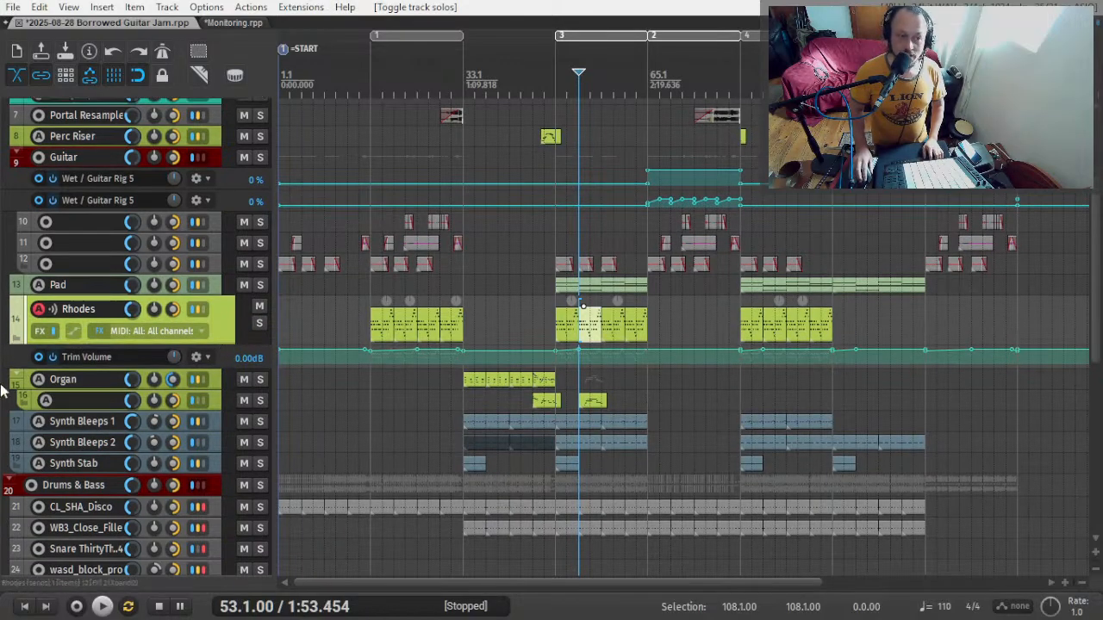
# - Solo the Bass Bus and play the bass parts from bar 53
pyautogui.scroll(-5, 4, 392)
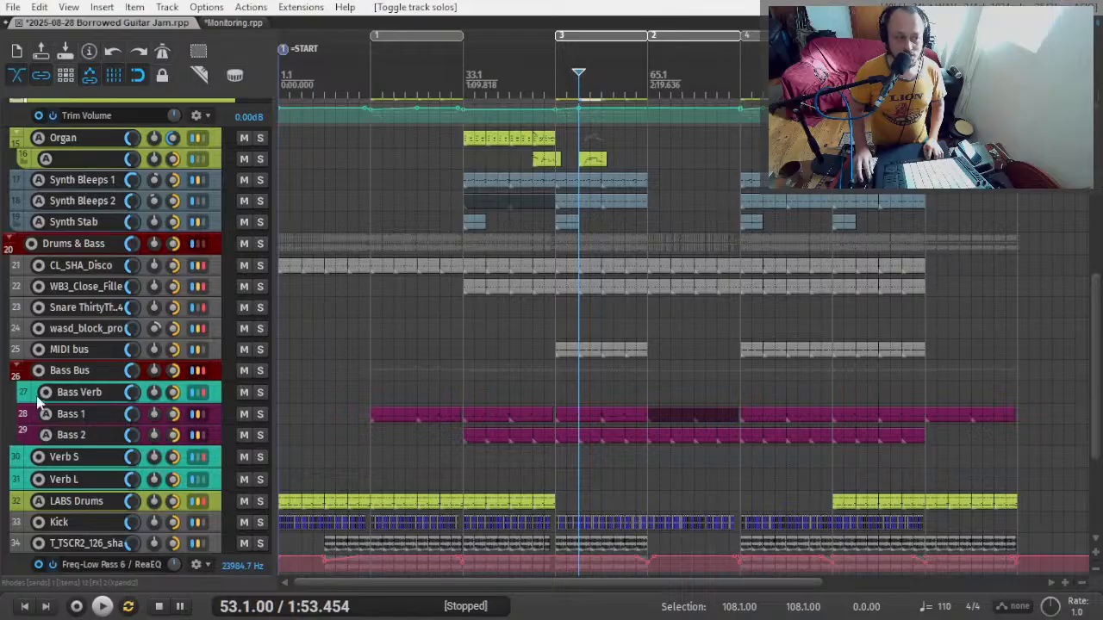
pyautogui.click(80, 373)
pyautogui.press('F6')
pyautogui.press('space')
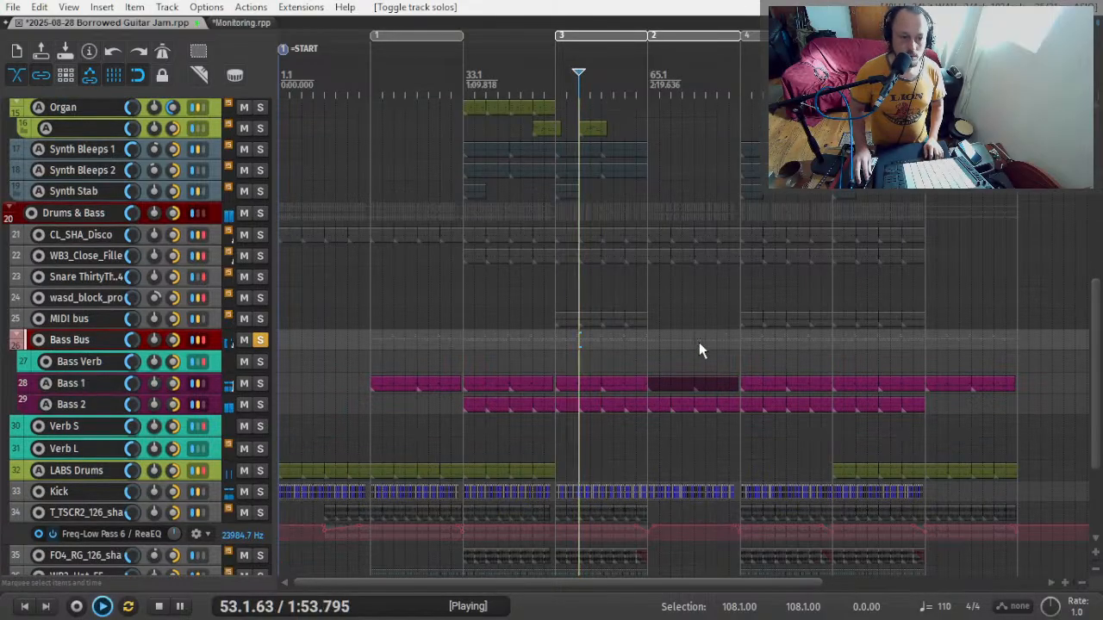
# - Open the MODO BASS 2 instrument in Bass 1's effects chain to show its Fretless Jazz electronics settings, and close it
pyautogui.click(97, 384)
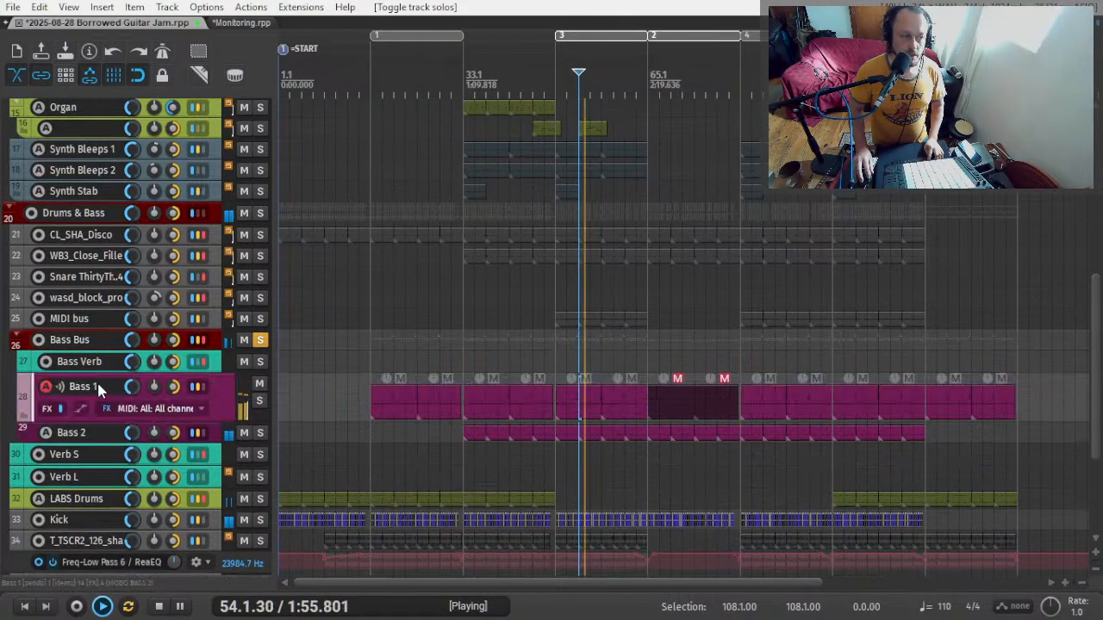
pyautogui.press('f')
pyautogui.click(610, 428)
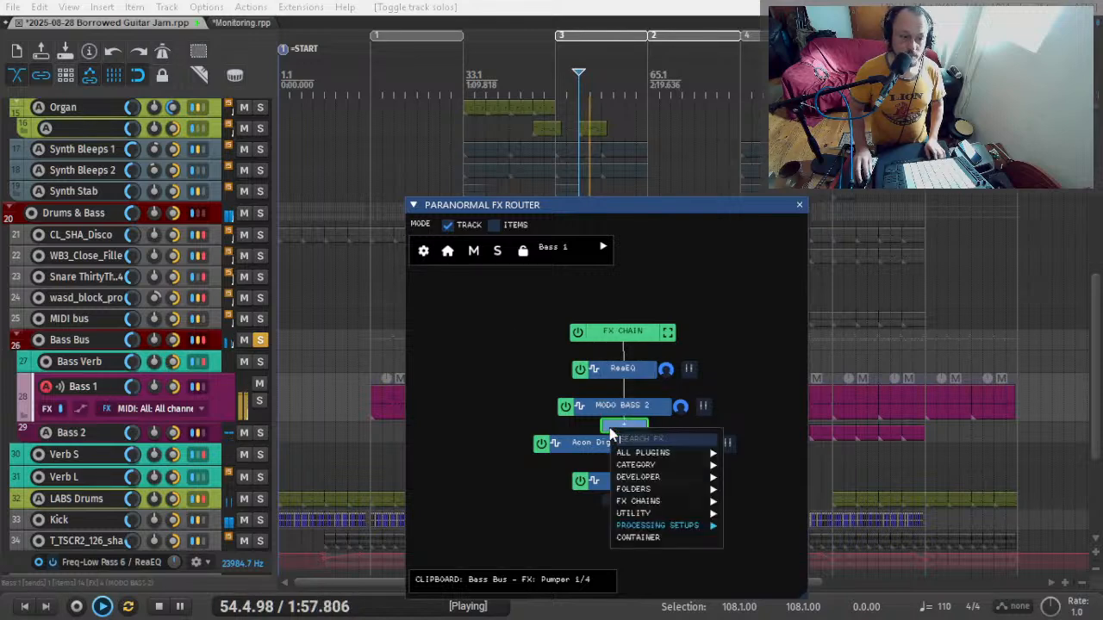
pyautogui.click(612, 413)
pyautogui.click(613, 413)
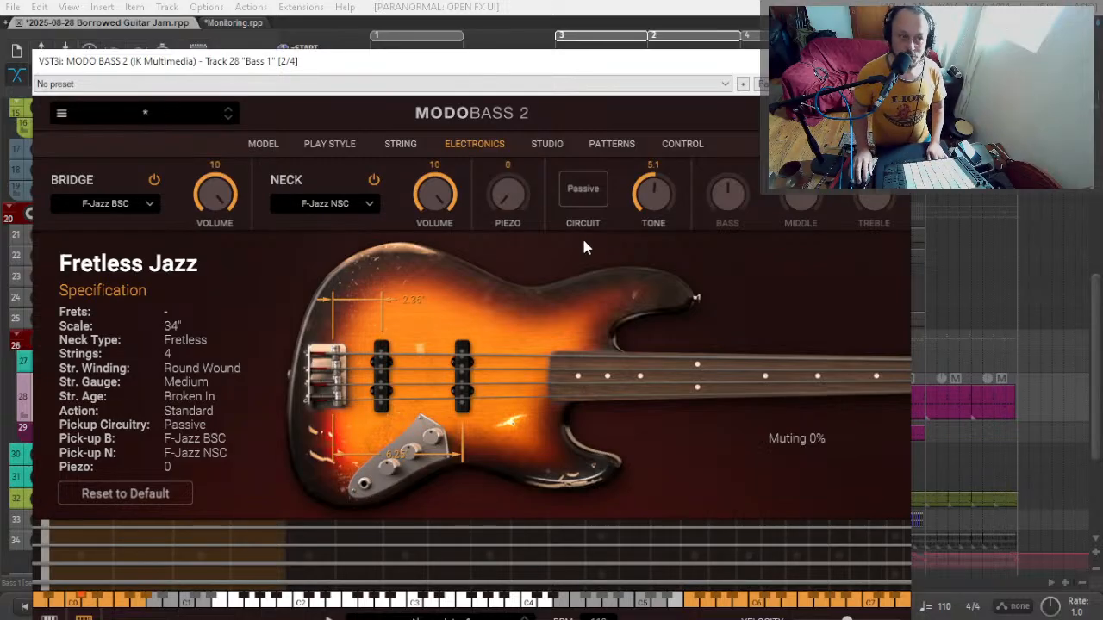
pyautogui.press('Escape')
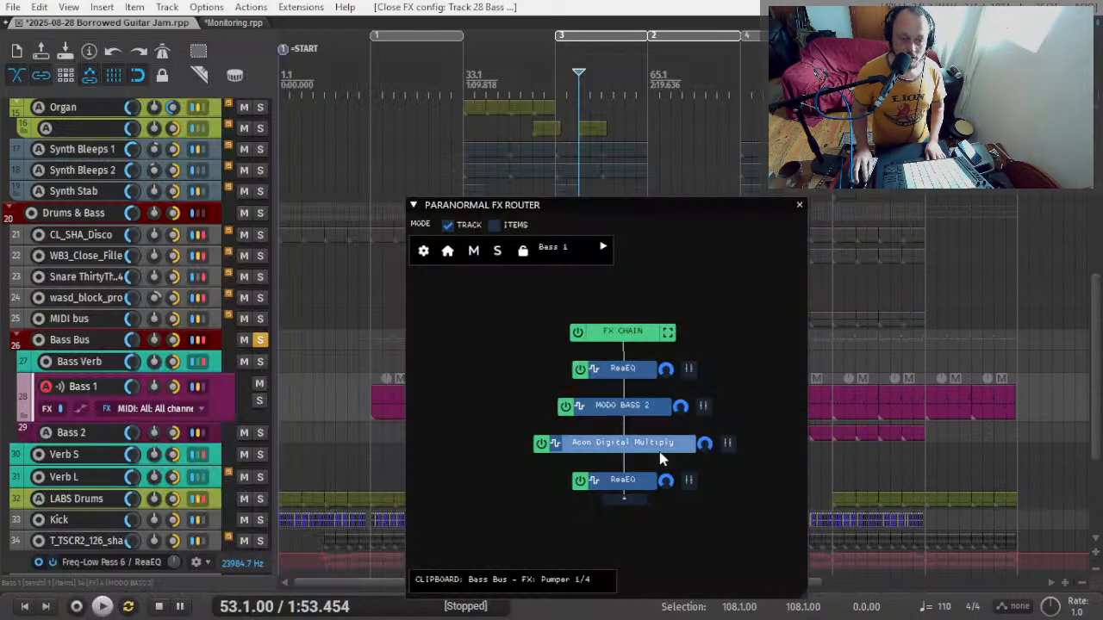
# - In Bass 1's Acon Digital Multiply, raise the equalizer's low cut to about 190 Hz, toggle the dry signal and bypass, and close the plug-in
pyautogui.click(591, 448)
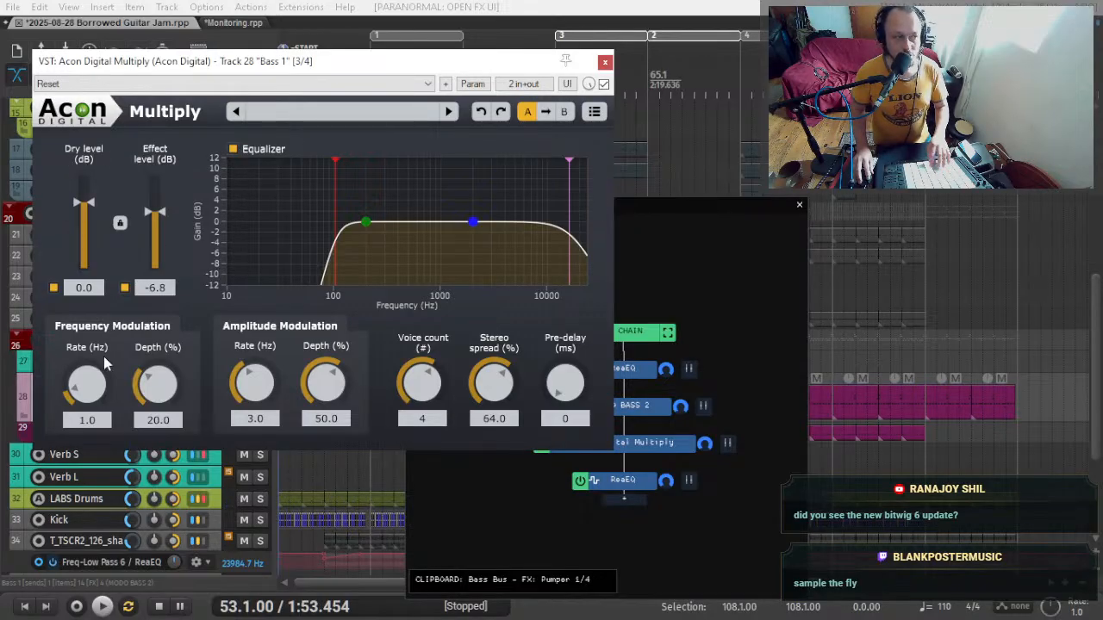
pyautogui.click(53, 288)
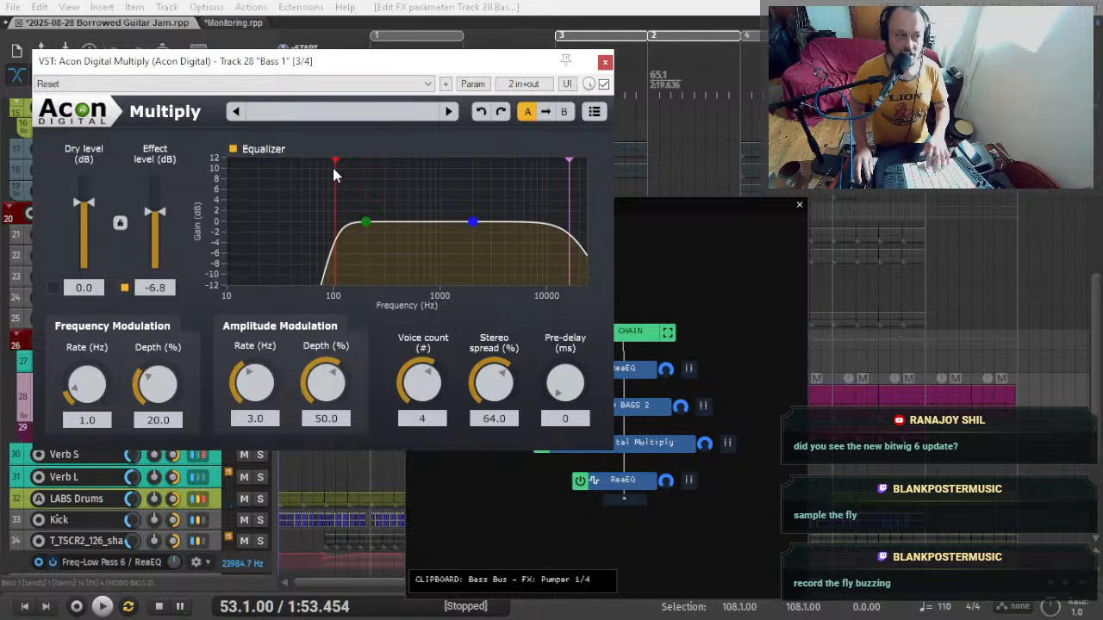
pyautogui.moveTo(335, 175)
pyautogui.mouseDown()
pyautogui.moveTo(437, 175)
pyautogui.moveTo(310, 181)
pyautogui.moveTo(363, 185)
pyautogui.mouseUp()
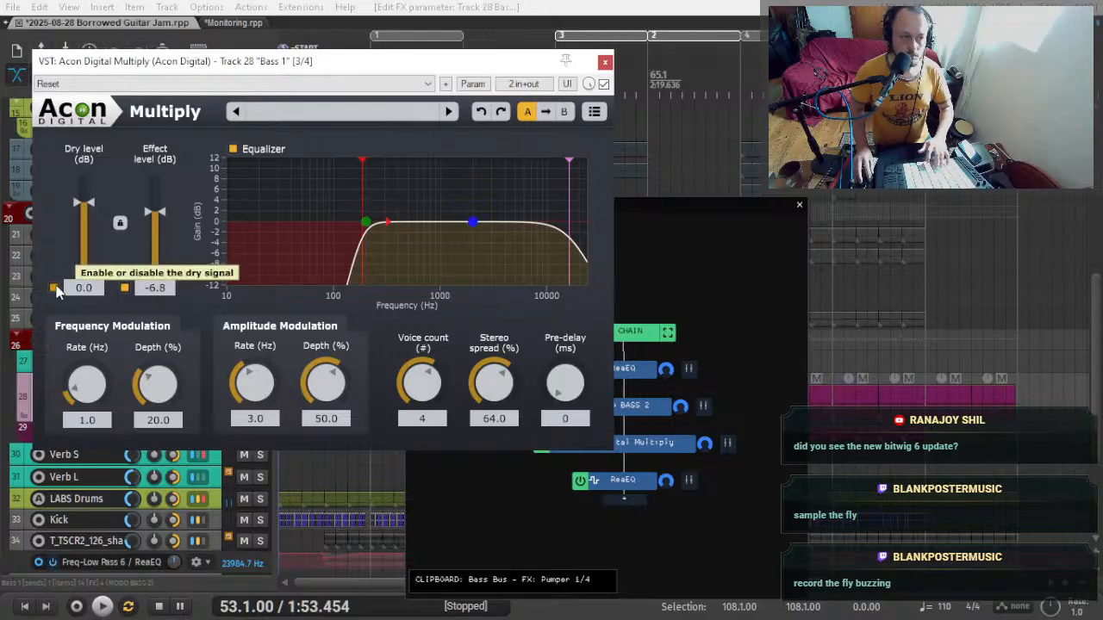
pyautogui.click(603, 85)
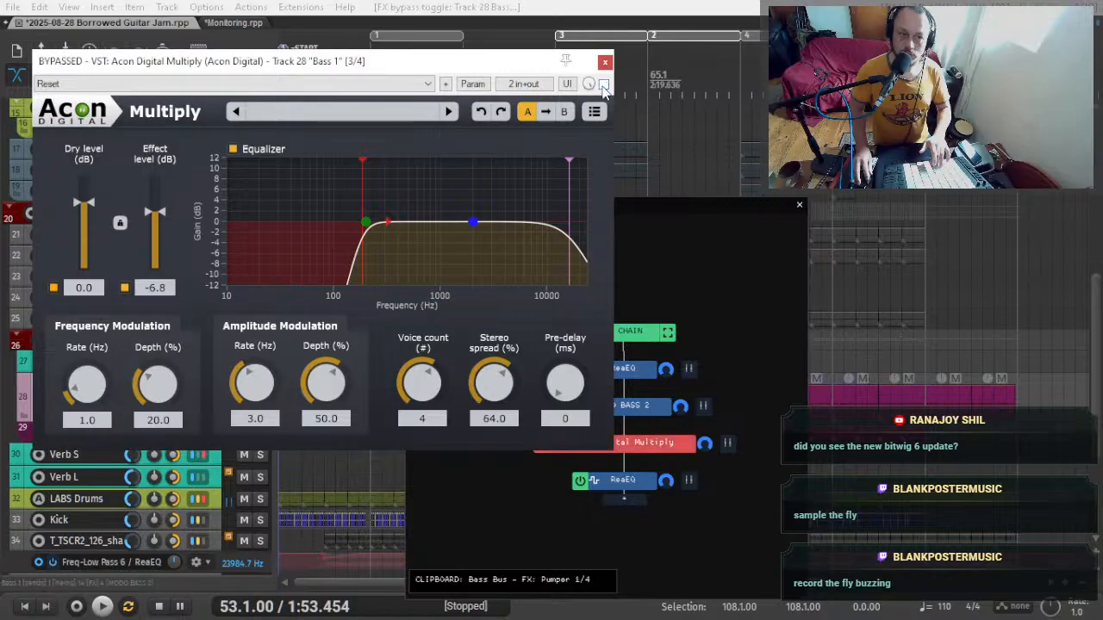
pyautogui.click(603, 85)
pyautogui.click(606, 62)
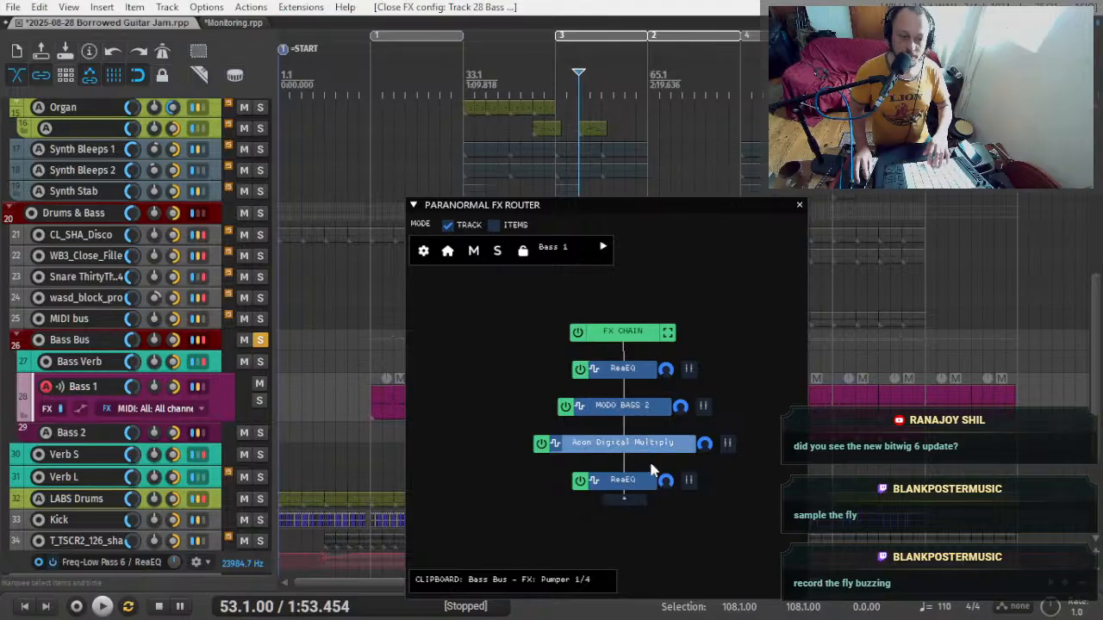
# - Open Bass 1's last ReaEQ, compare the sound with it bypassed and active, and close it with the effects chain
pyautogui.click(624, 482)
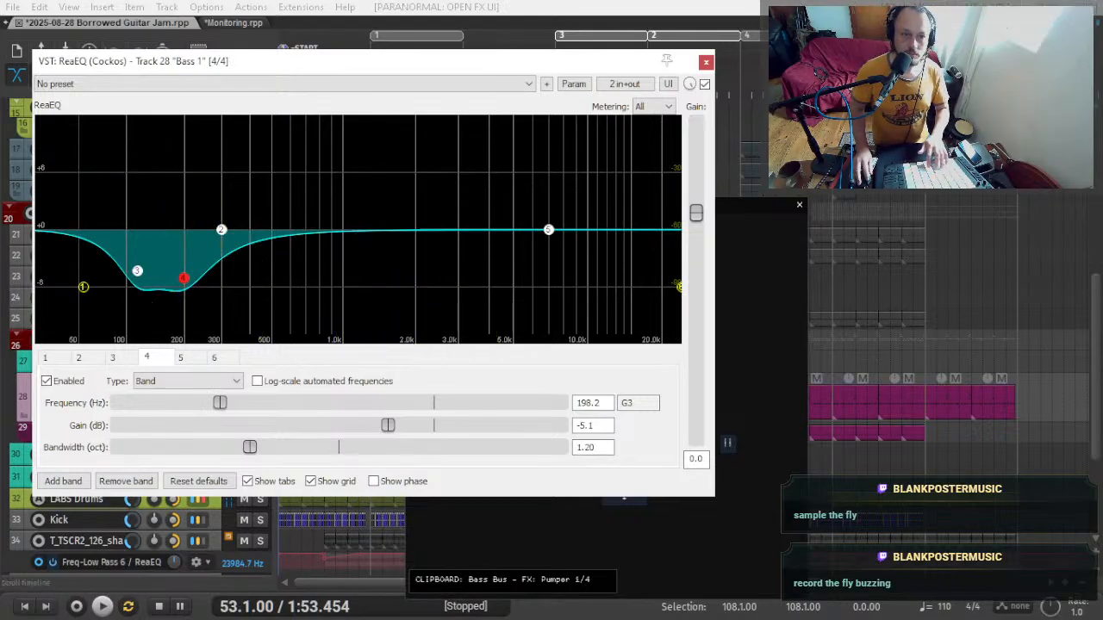
pyautogui.click(705, 83)
pyautogui.click(705, 83)
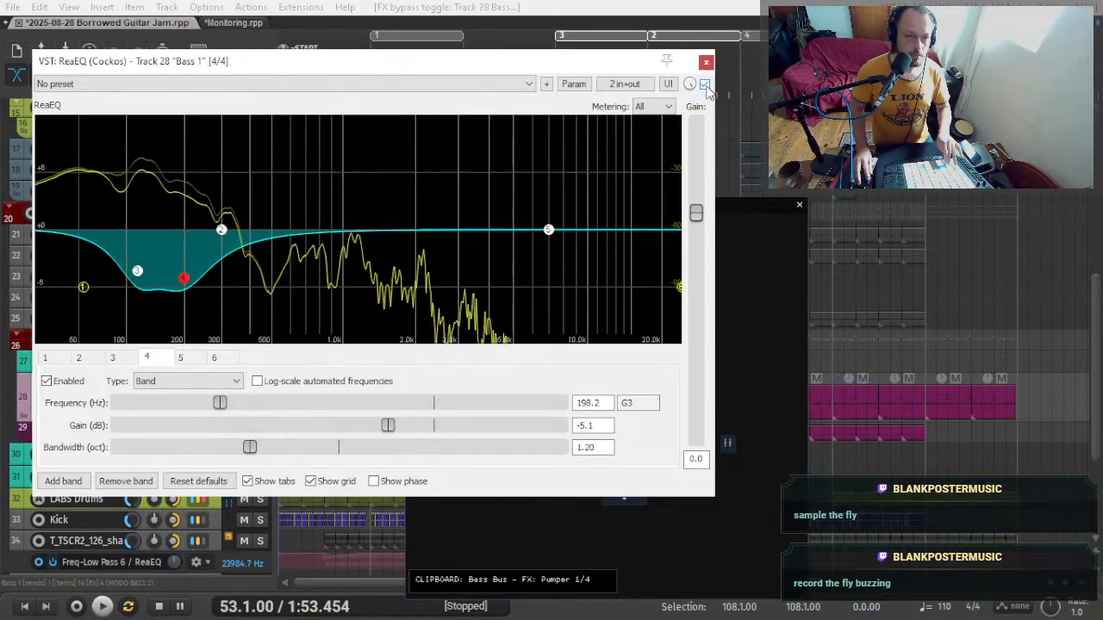
pyautogui.click(705, 62)
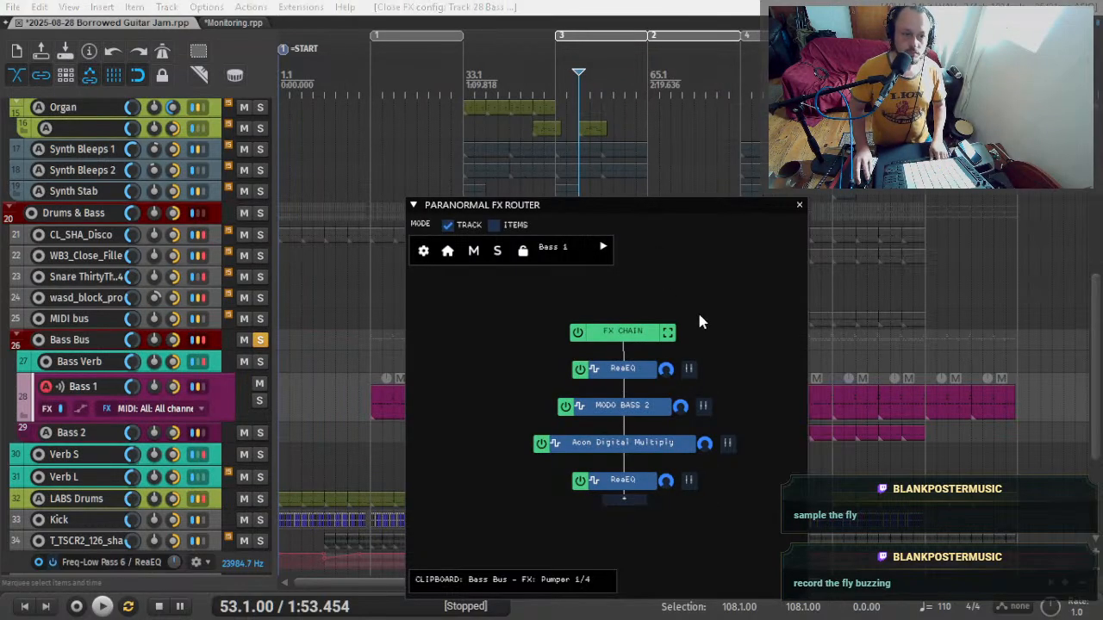
pyautogui.press('Escape')
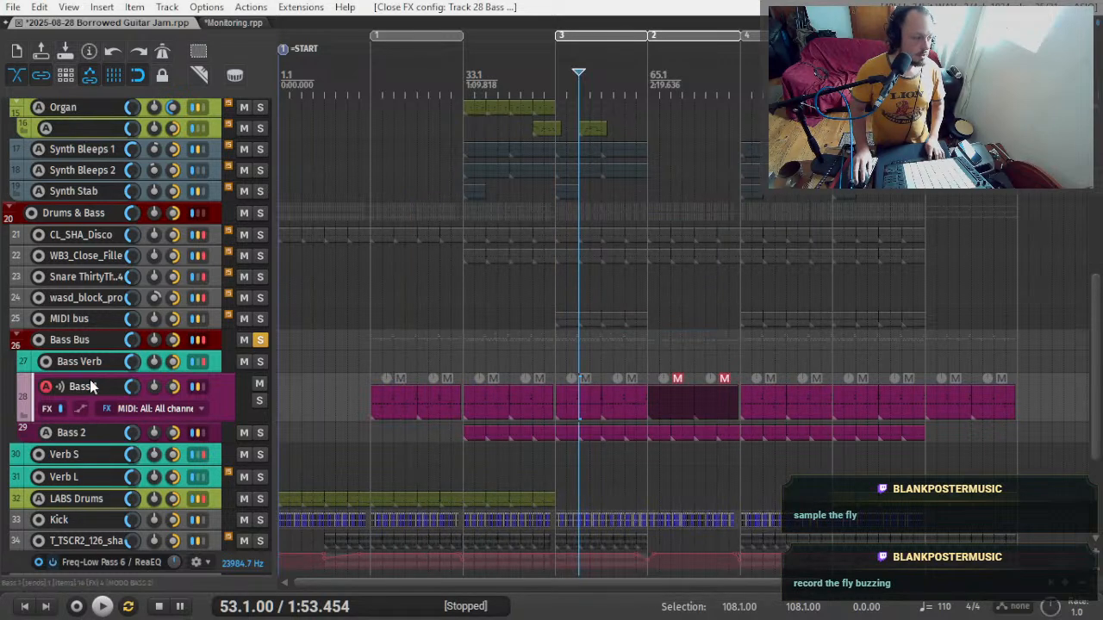
# - Play from bar 67 with the Bass 2 track soloed
pyautogui.click(657, 434)
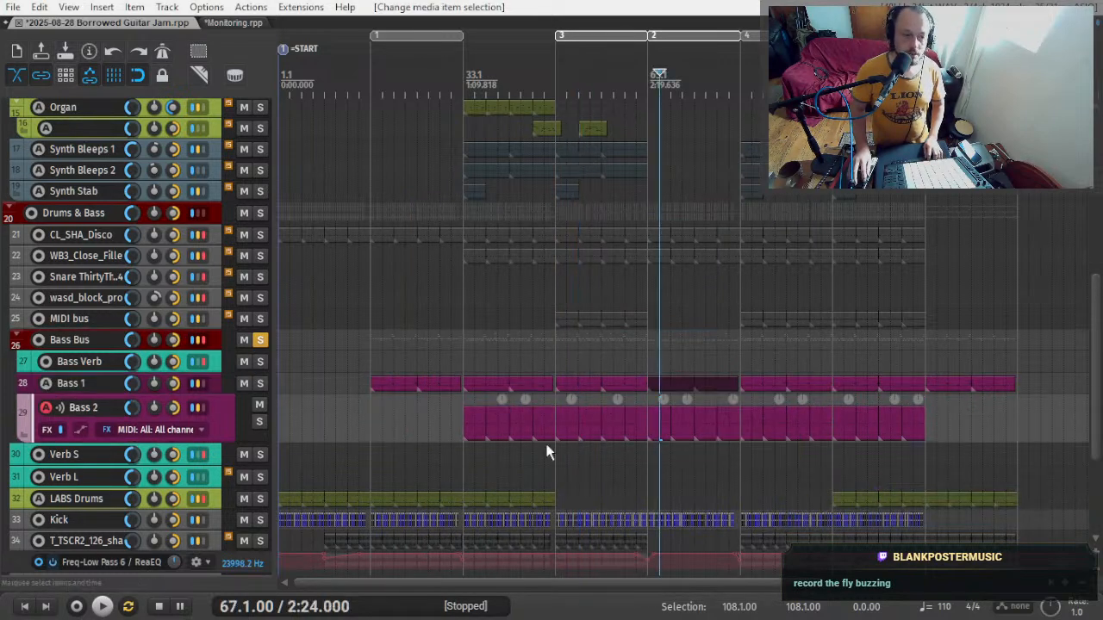
pyautogui.press('space')
pyautogui.press('F6')
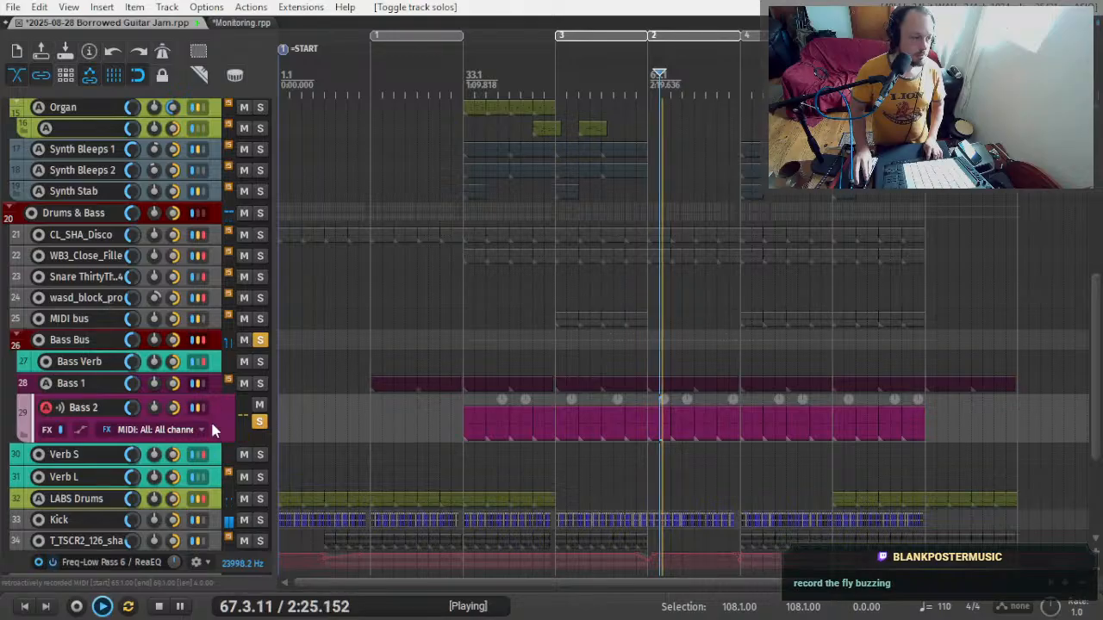
# - Open Bass 2's Serum 2 synth from its effects chain and switch oscillator B off and back on to compare
pyautogui.press('f')
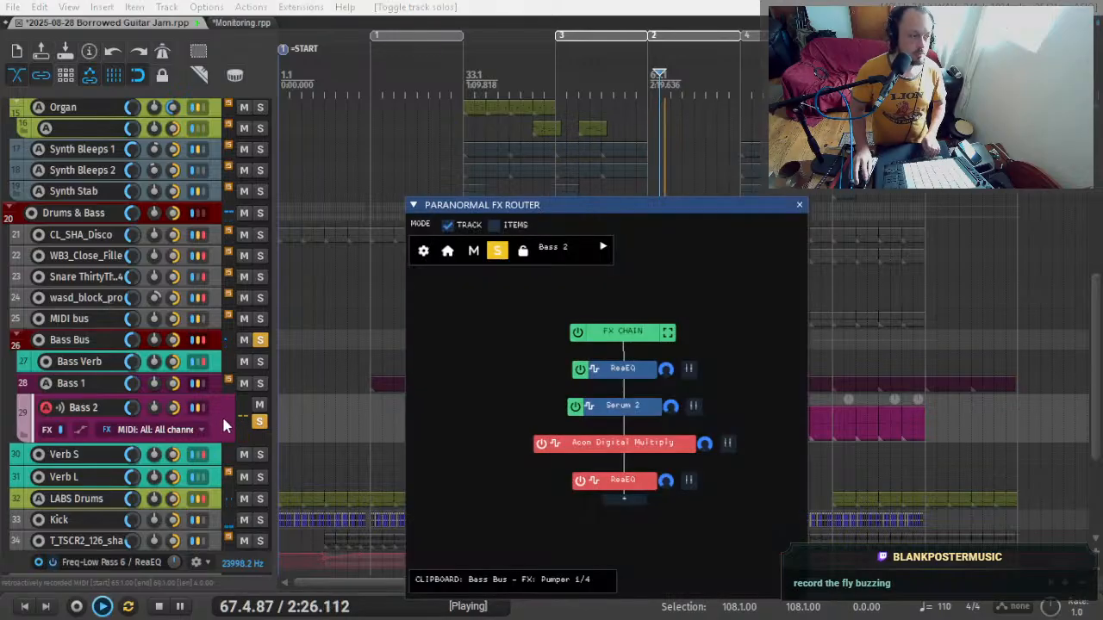
pyautogui.doubleClick(615, 409)
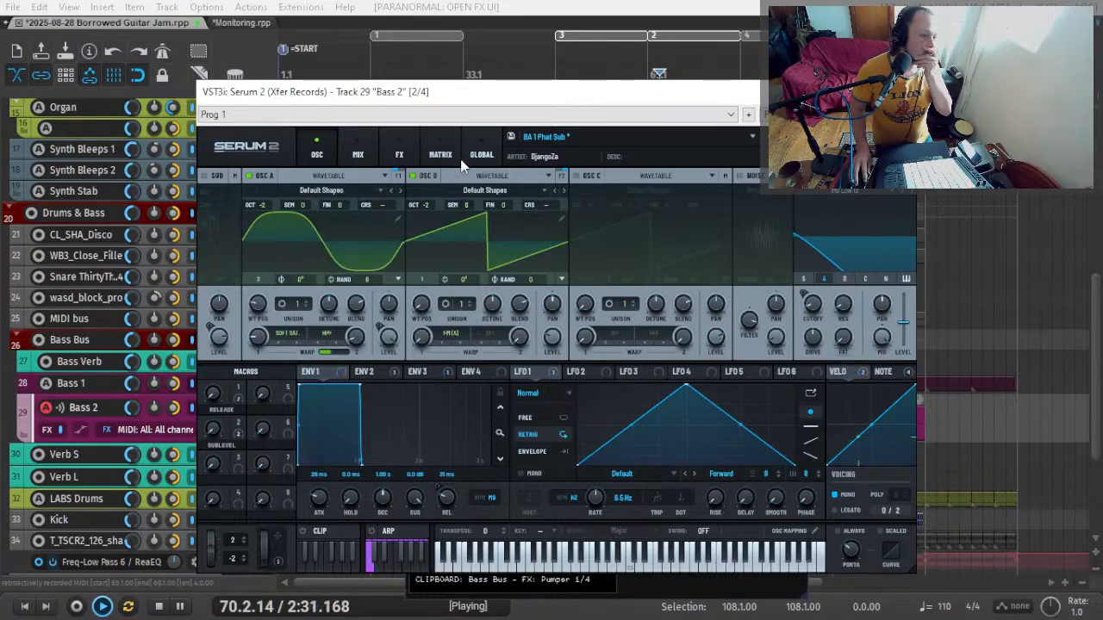
pyautogui.click(413, 176)
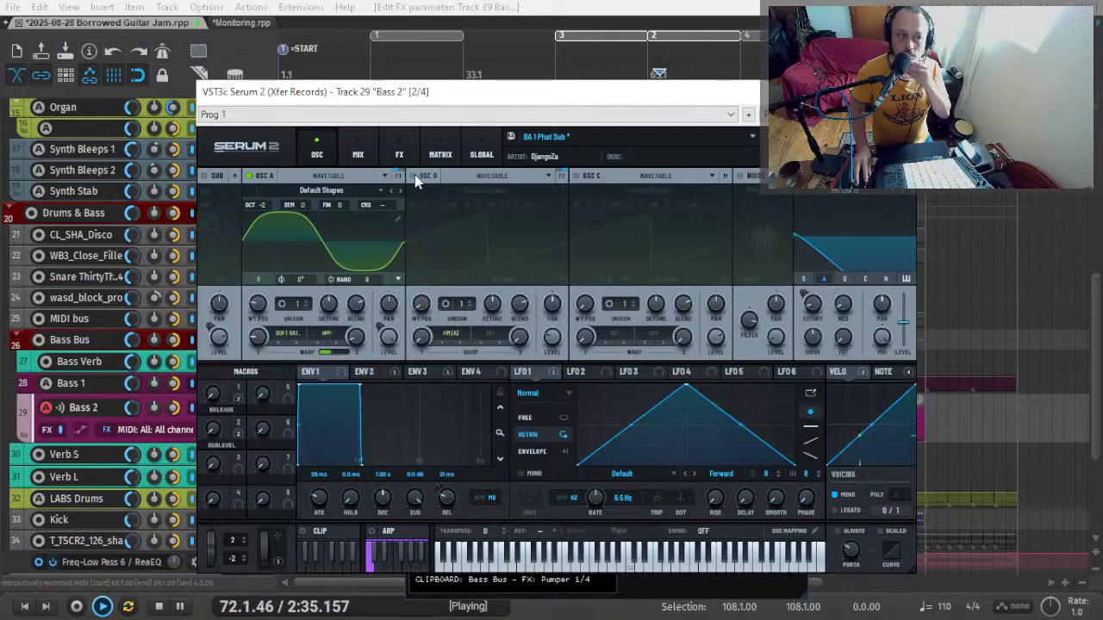
pyautogui.click(413, 176)
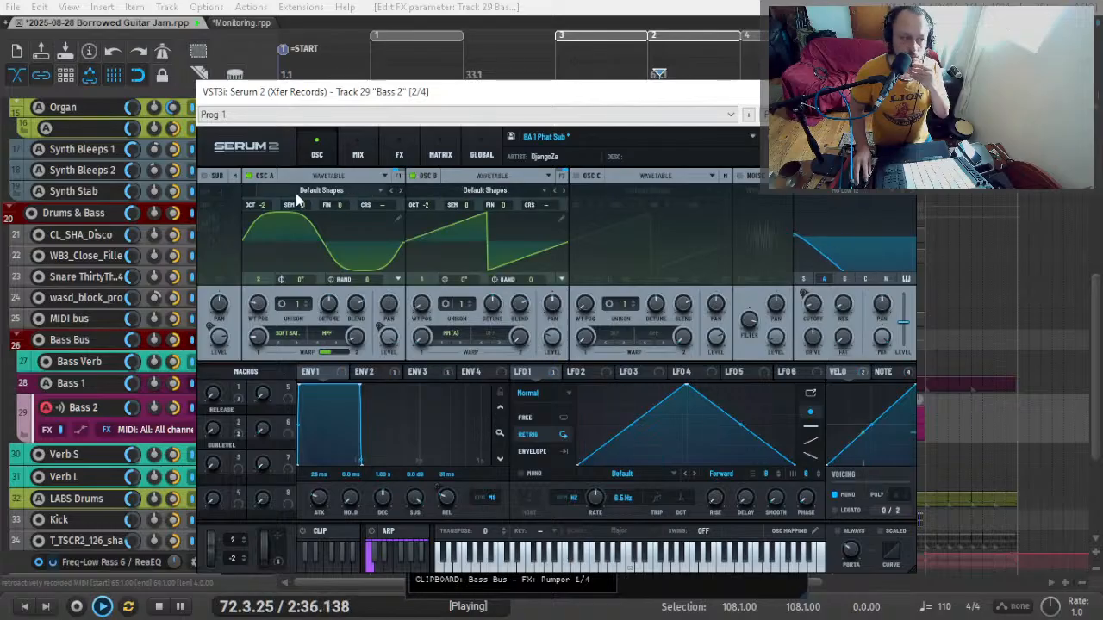
# - Switch off oscillator A to hear oscillator B alone through the filter, and show the Env 3 envelope
pyautogui.click(251, 176)
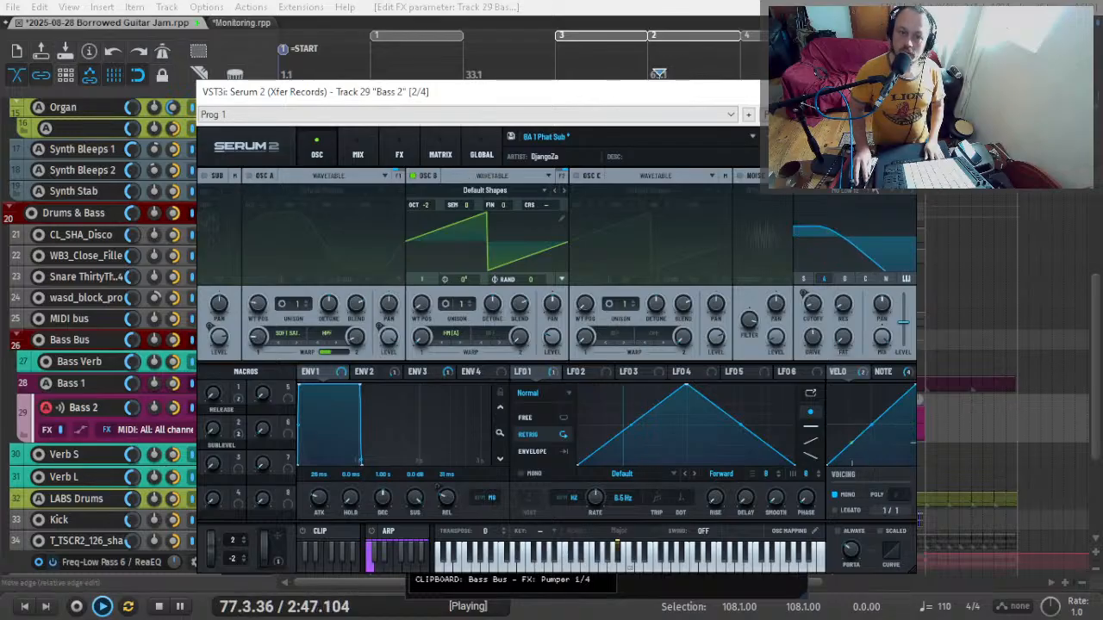
pyautogui.click(879, 176)
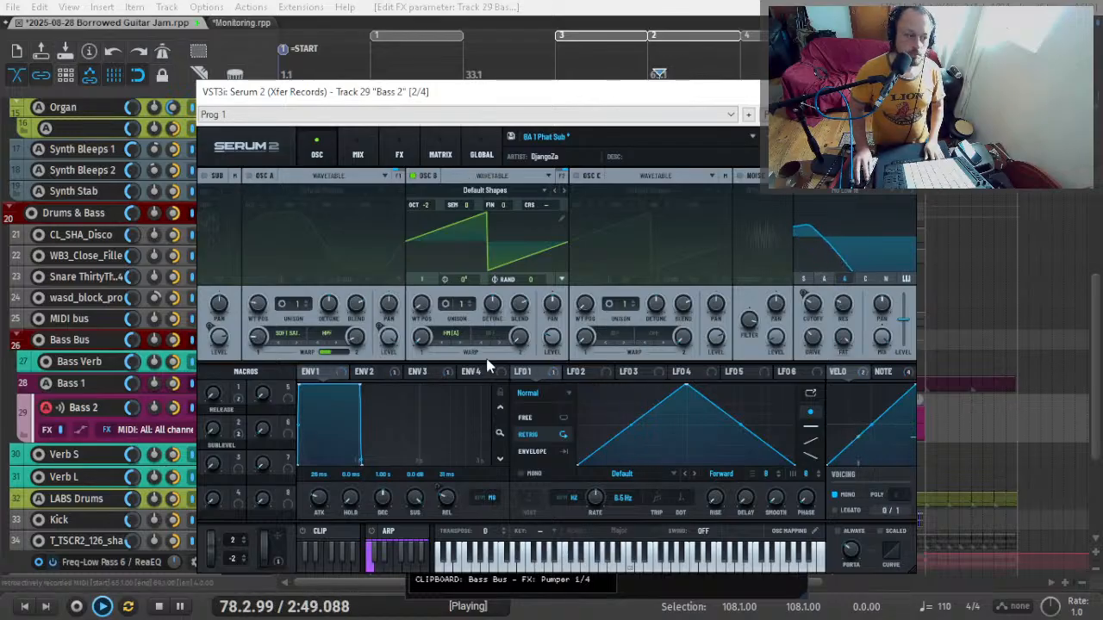
pyautogui.click(428, 371)
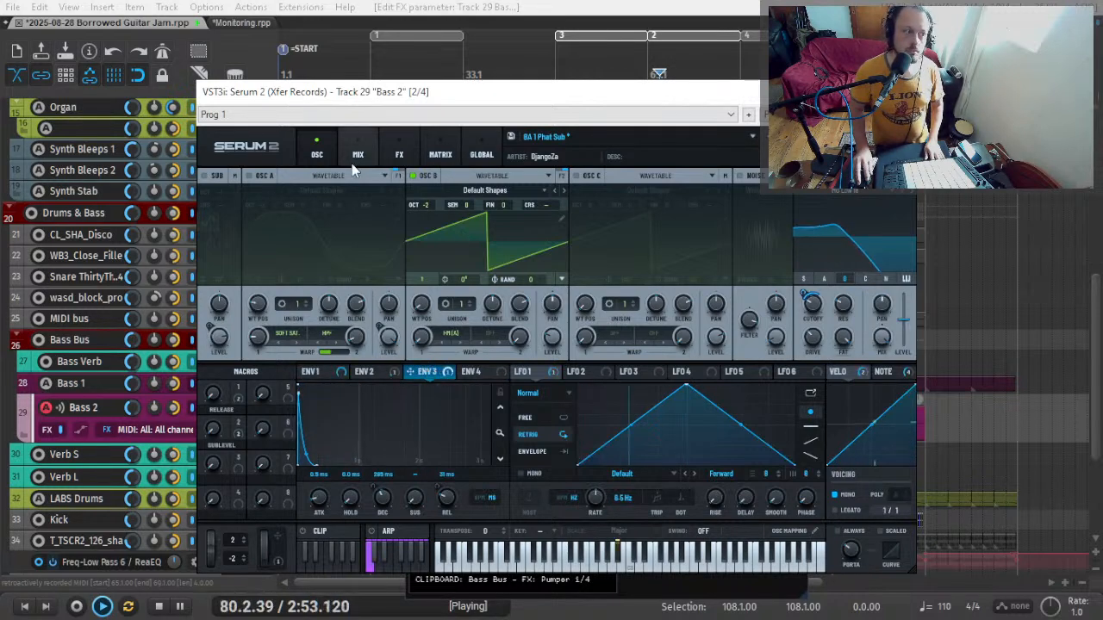
# - Switch oscillator A on and oscillator B off, and sweep oscillator A's soft saturation warp down to 0 %, up, and back down
pyautogui.click(249, 176)
pyautogui.click(412, 176)
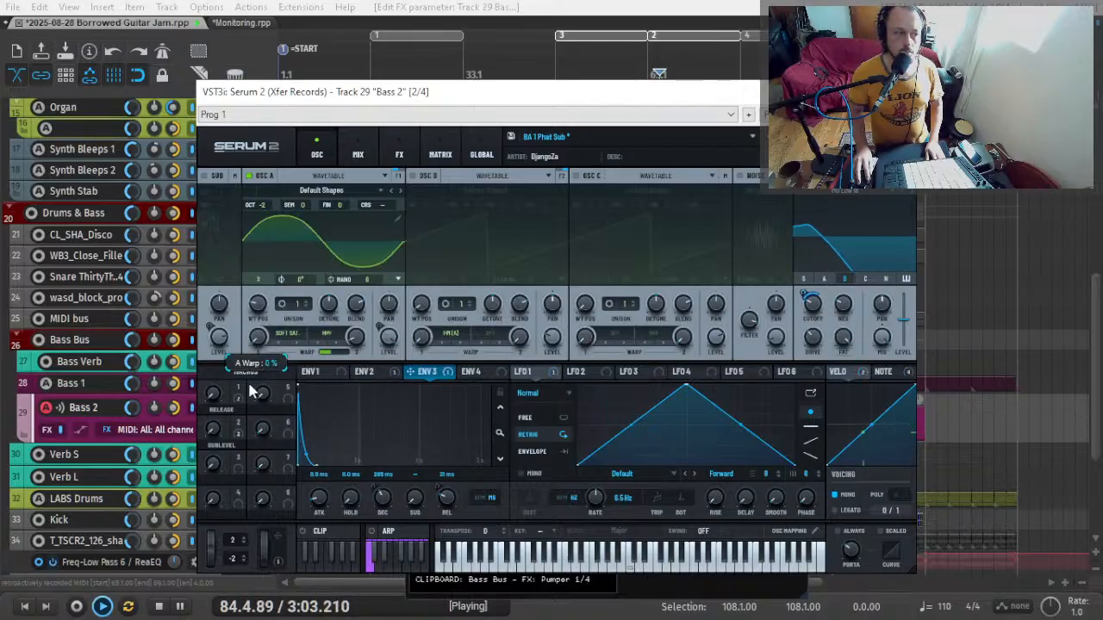
pyautogui.moveTo(255, 341); pyautogui.dragTo(230, 450)
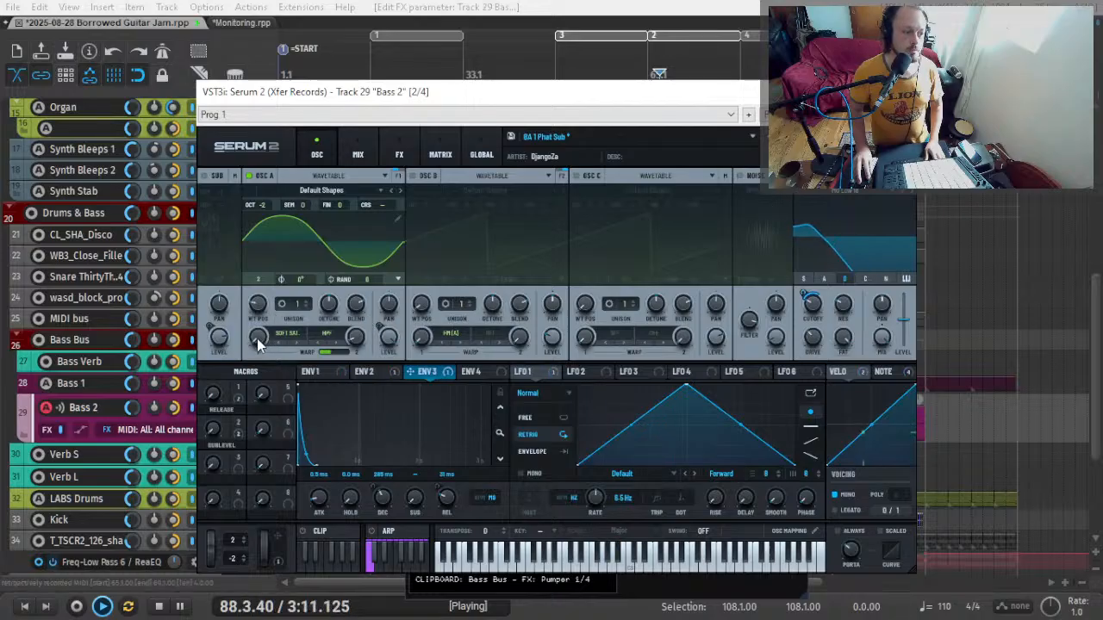
pyautogui.moveTo(257, 338); pyautogui.dragTo(283, 297)
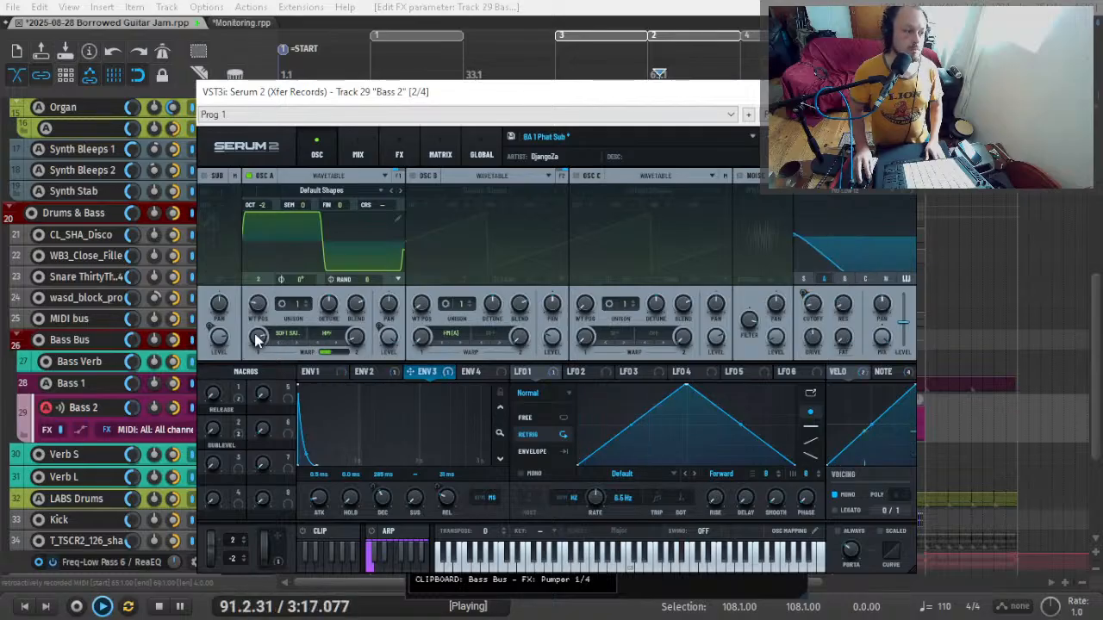
pyautogui.moveTo(257, 349)
pyautogui.moveTo(255, 370); pyautogui.dragTo(247, 431)
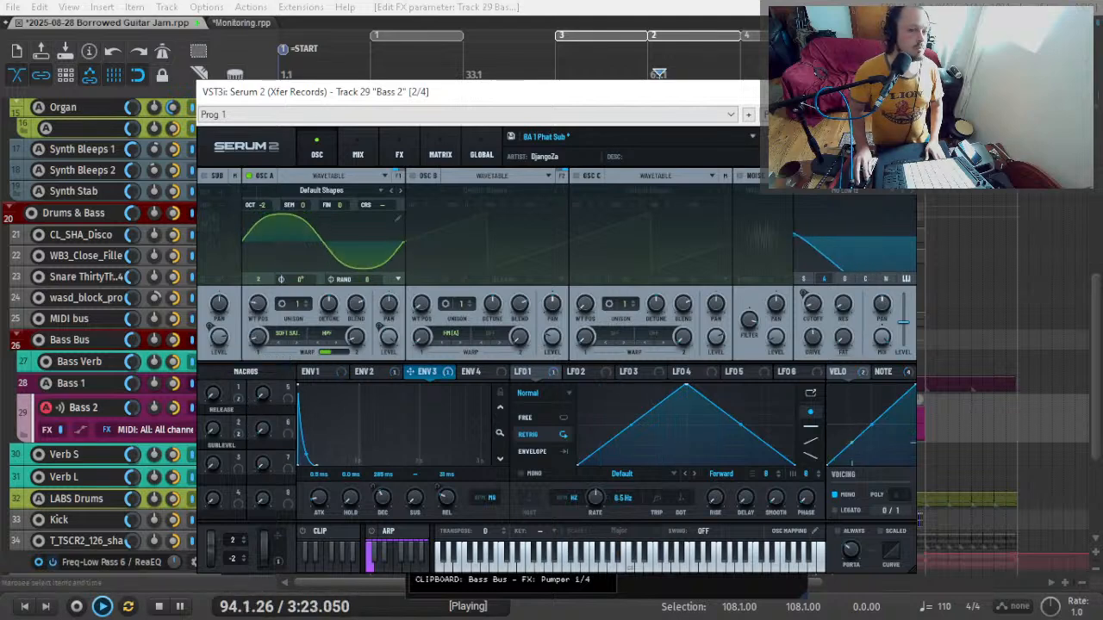
# - Switch oscillator B back on in Bass 2's Serum 2 and close the synth window
pyautogui.click(413, 176)
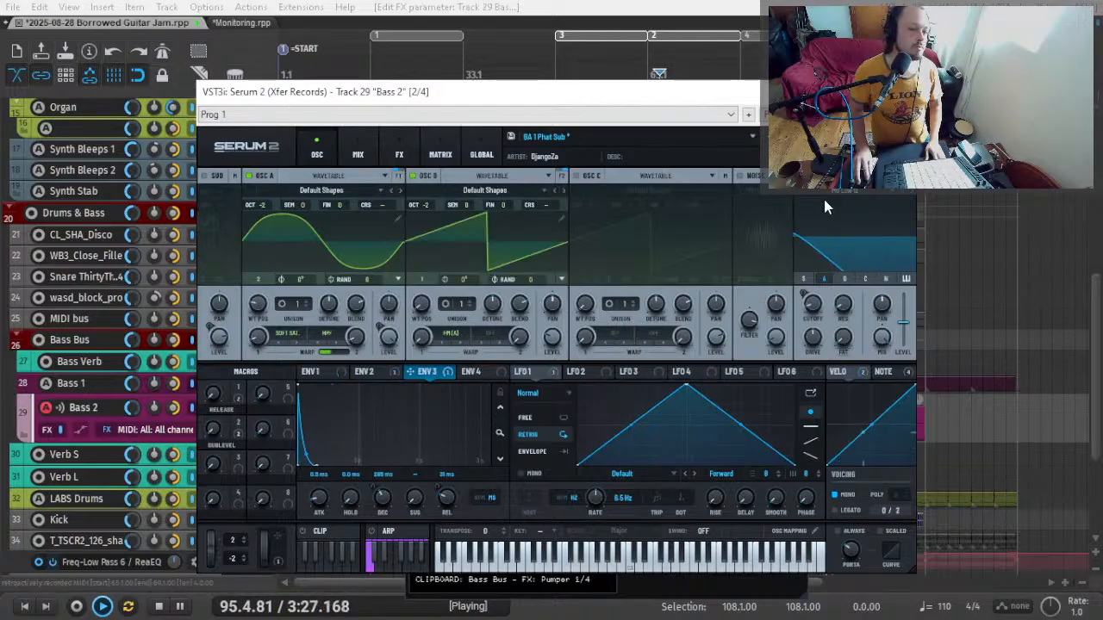
pyautogui.press('Escape')
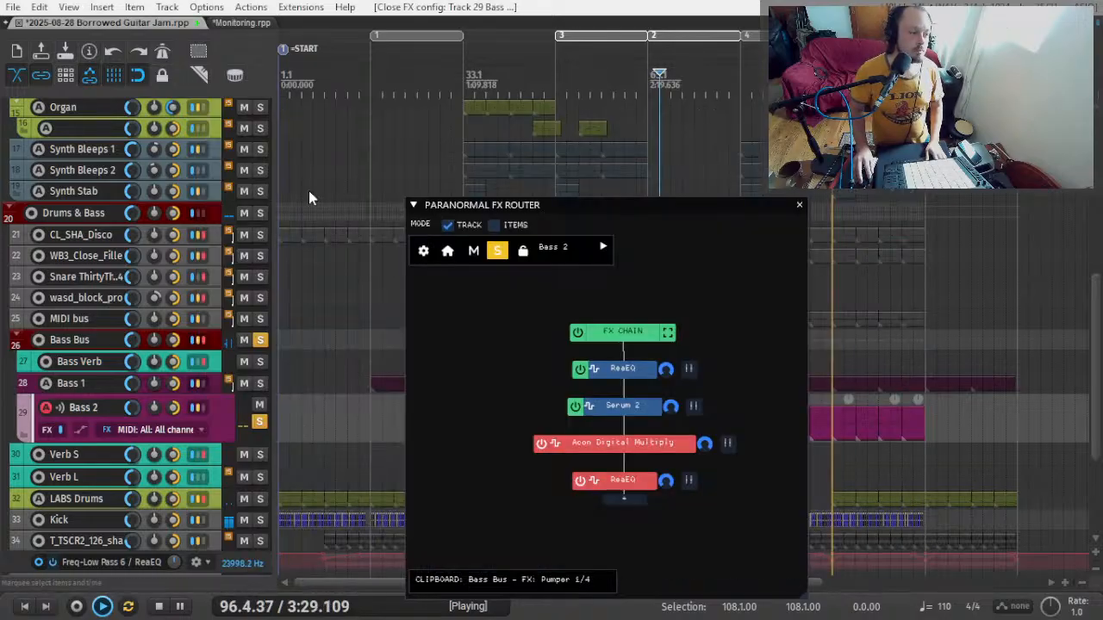
# - Solo Bass 1 alongside Bass 2, clear the solos on both basses and Bass Bus, and close the FX router
pyautogui.click(261, 387)
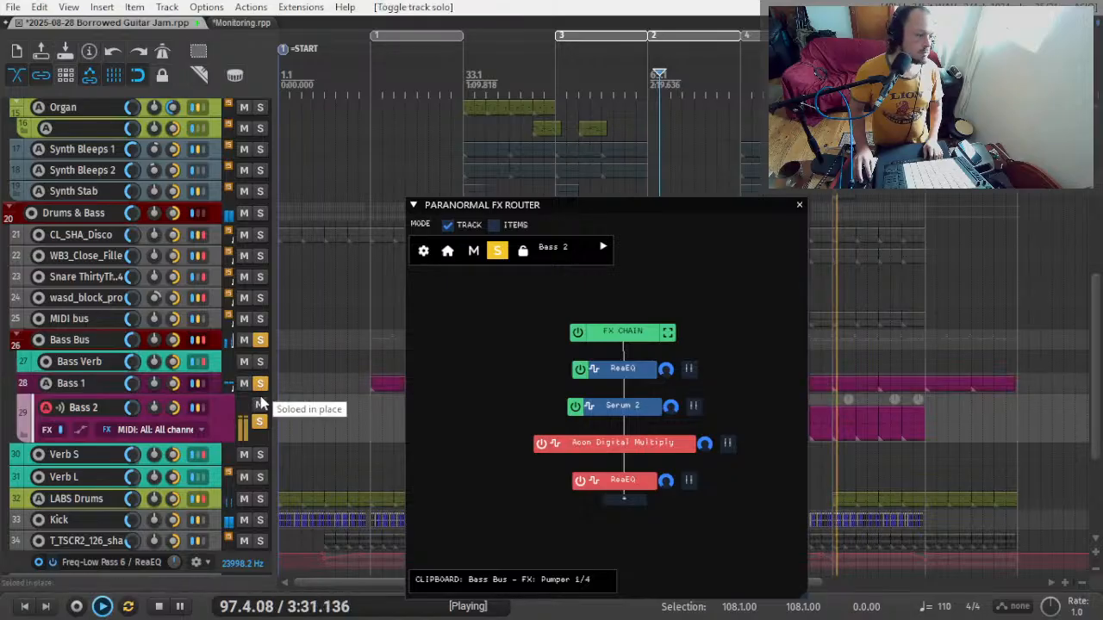
pyautogui.moveTo(261, 423); pyautogui.dragTo(257, 339)
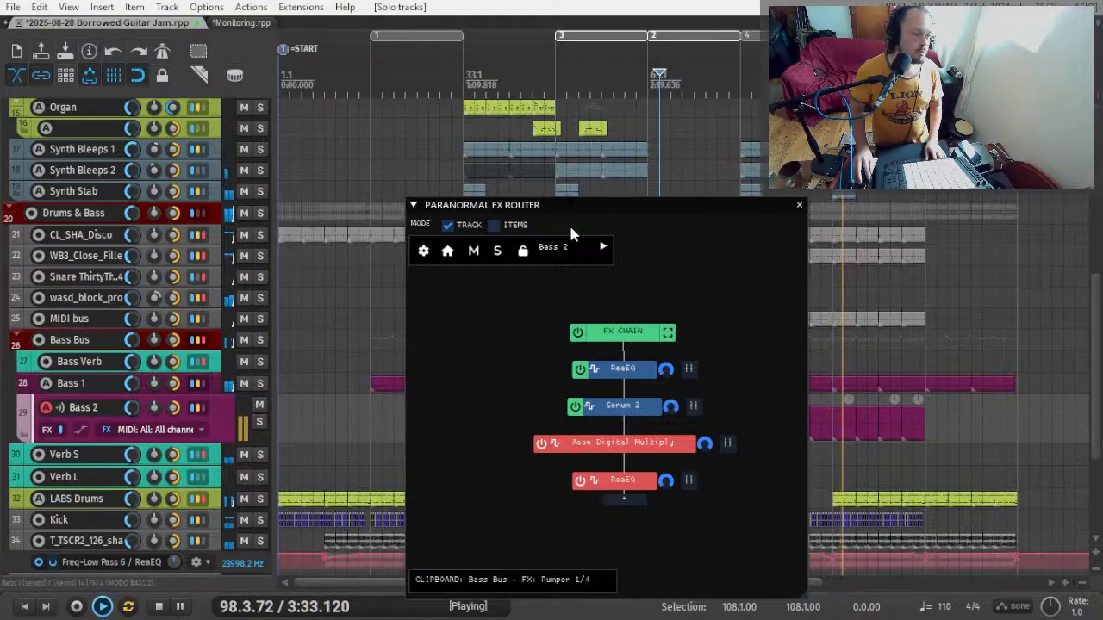
pyautogui.press('Escape')
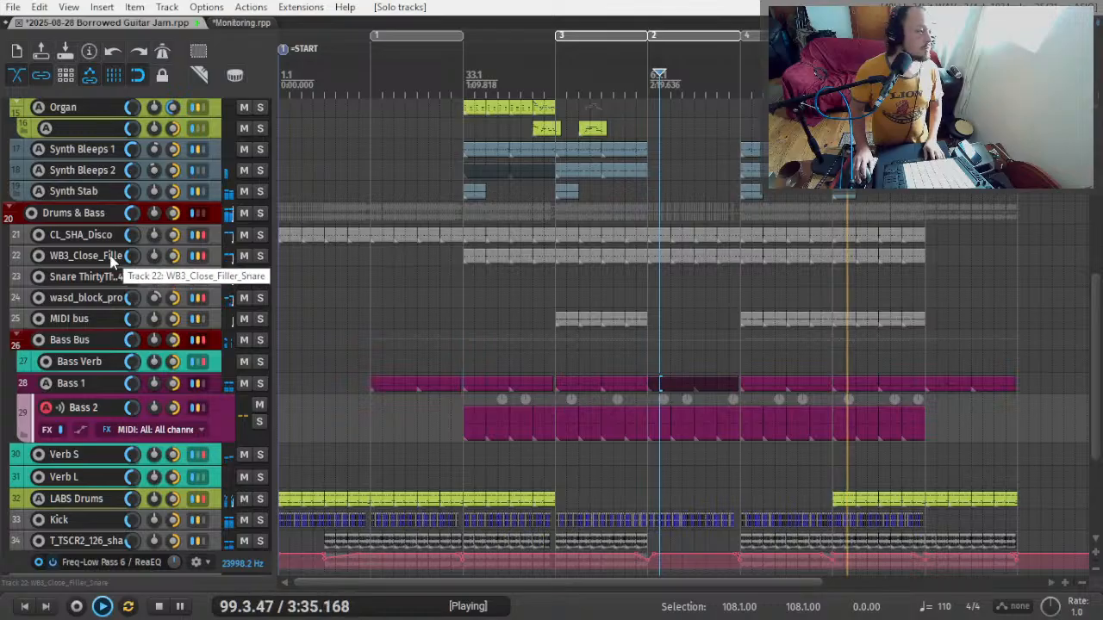
# - Look over the guitar, synth, drum and bass tracks while the full mix plays, and stop playback
pyautogui.scroll(3, 111, 263)
pyautogui.scroll(1, 79, 298)
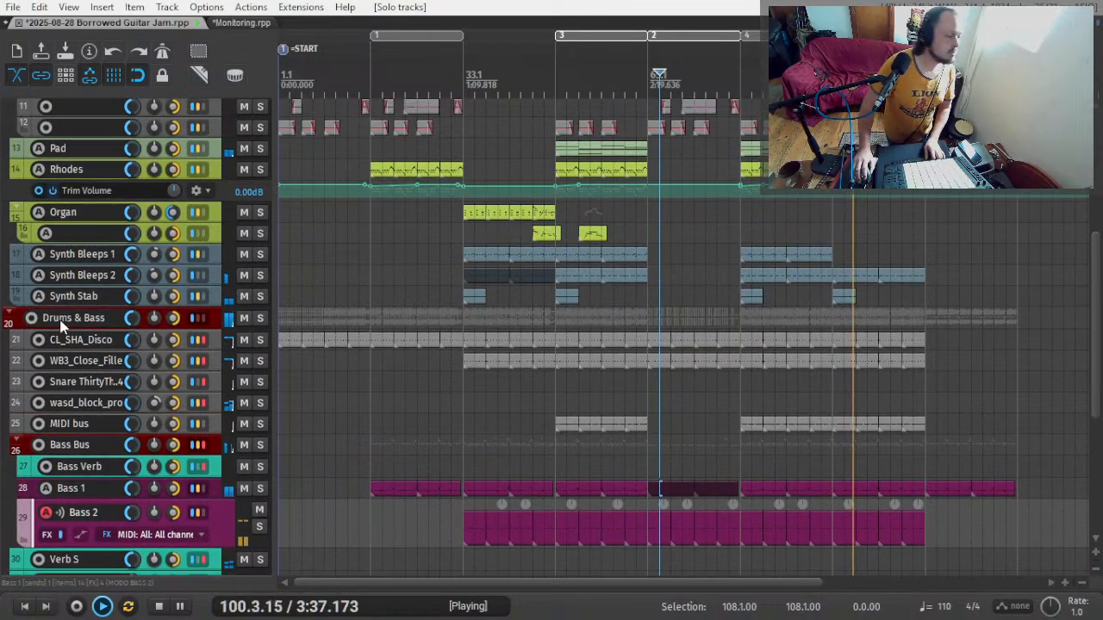
pyautogui.scroll(1, 63, 305)
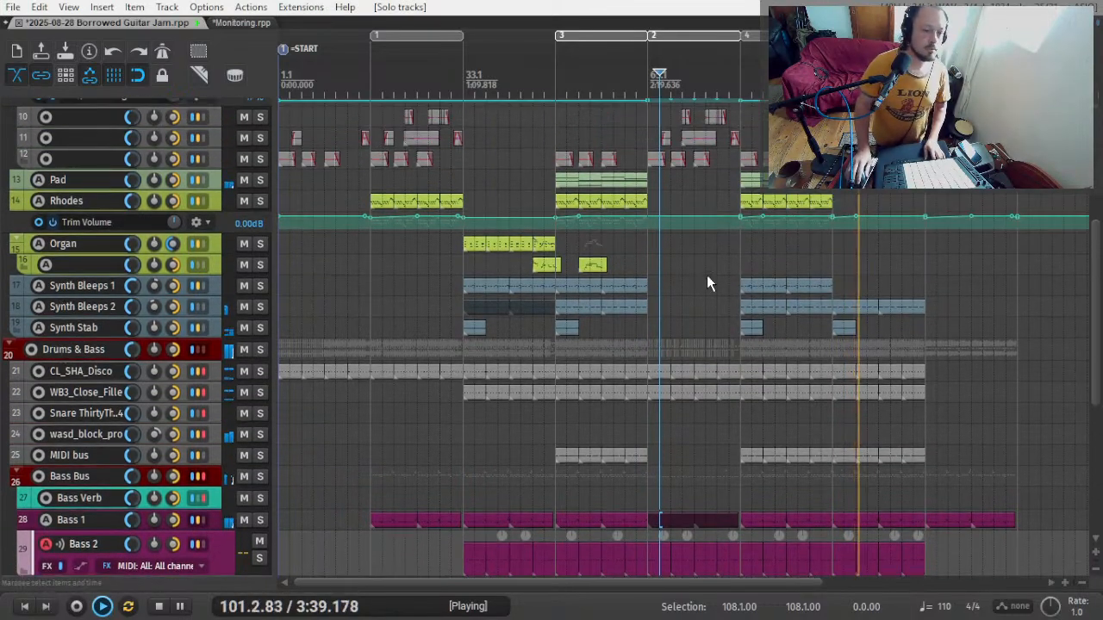
pyautogui.scroll(3, 74, 175)
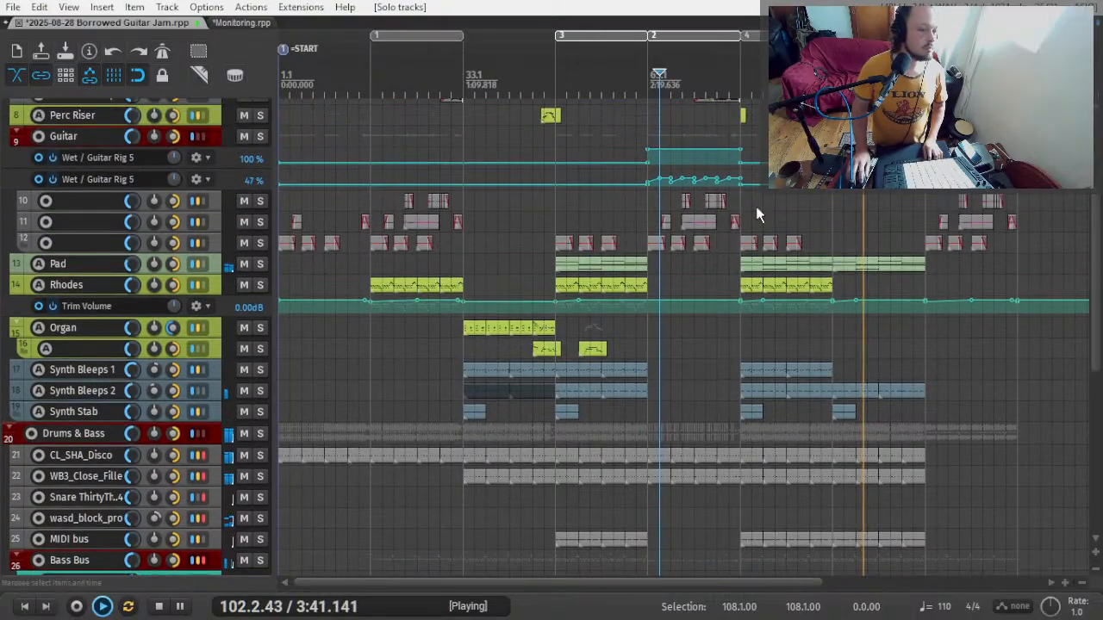
pyautogui.scroll(-2, 4, 306)
pyautogui.scroll(-2, 4, 306)
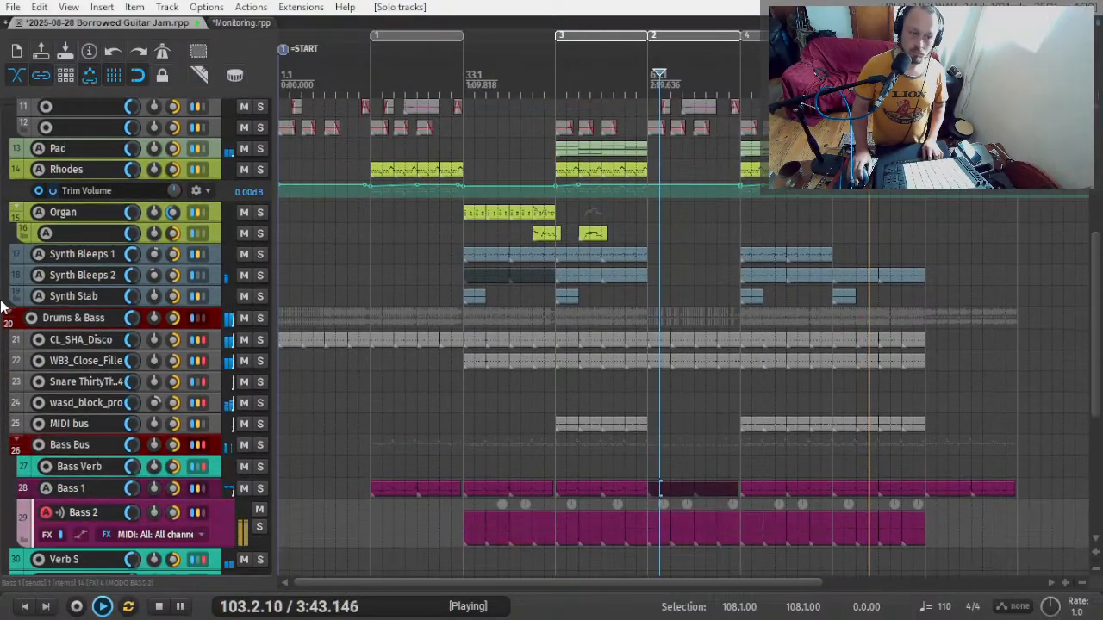
pyautogui.press('space')
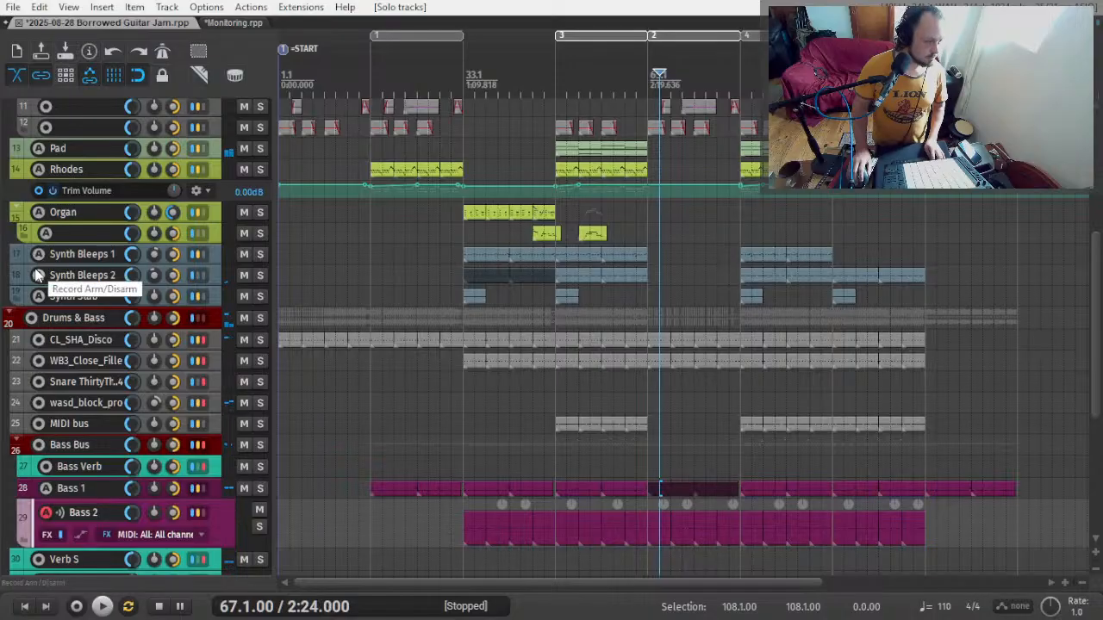
pyautogui.hotkey('alt', 'Tab')
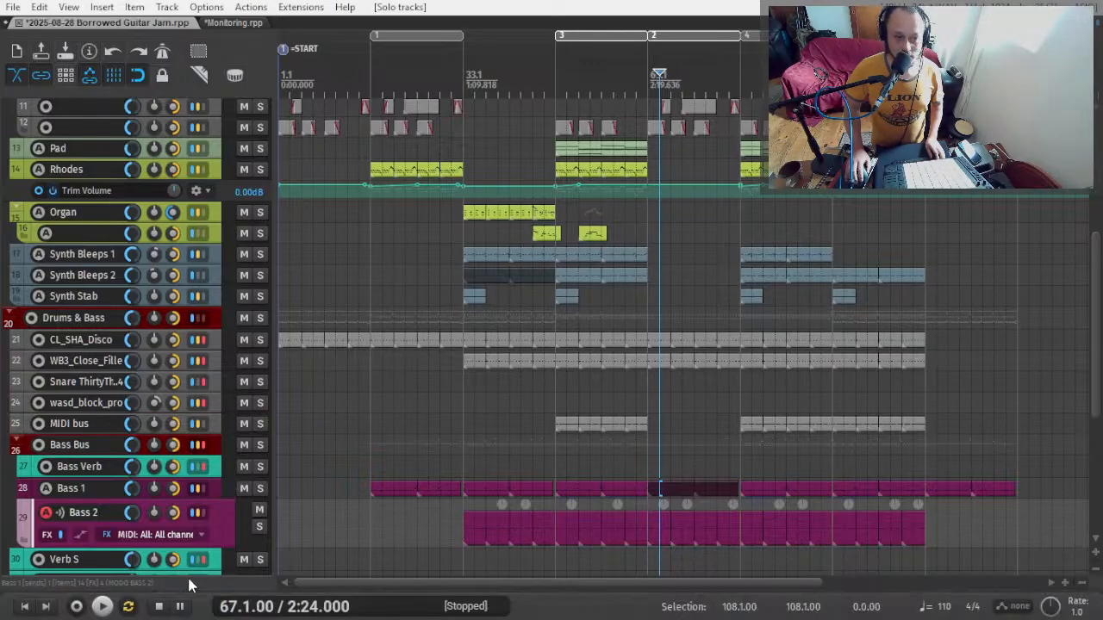
# - Play Synth Bleeps 1 soloed from bar 33, open its Serum 2 synth from the effects chain, and stop playback
pyautogui.scroll(3, 73, 452)
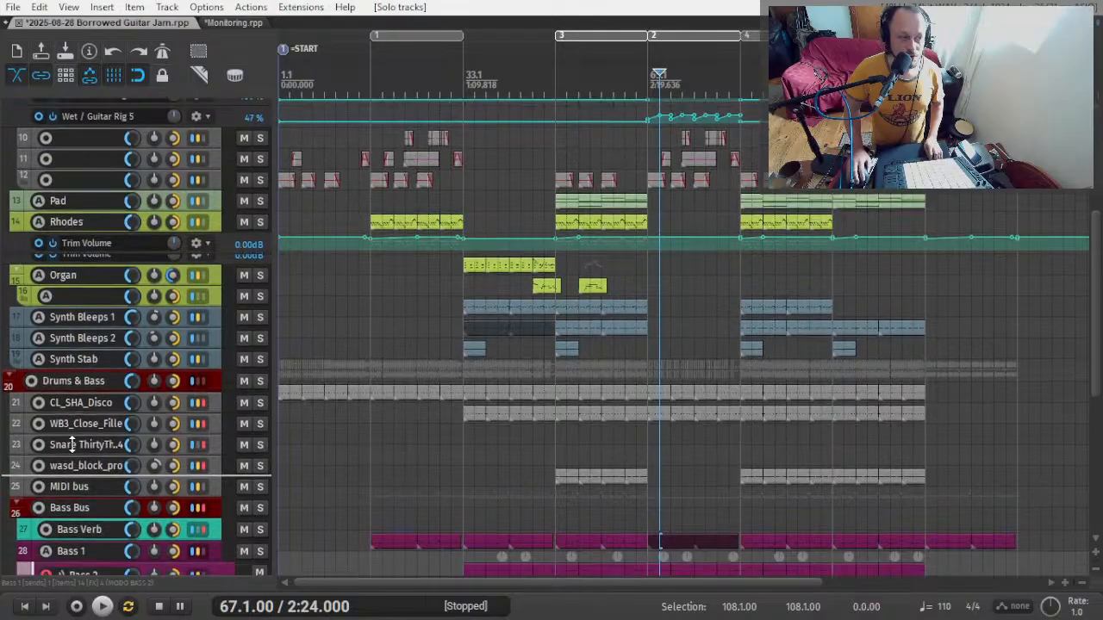
pyautogui.scroll(3, 73, 452)
pyautogui.scroll(5, 608, 362)
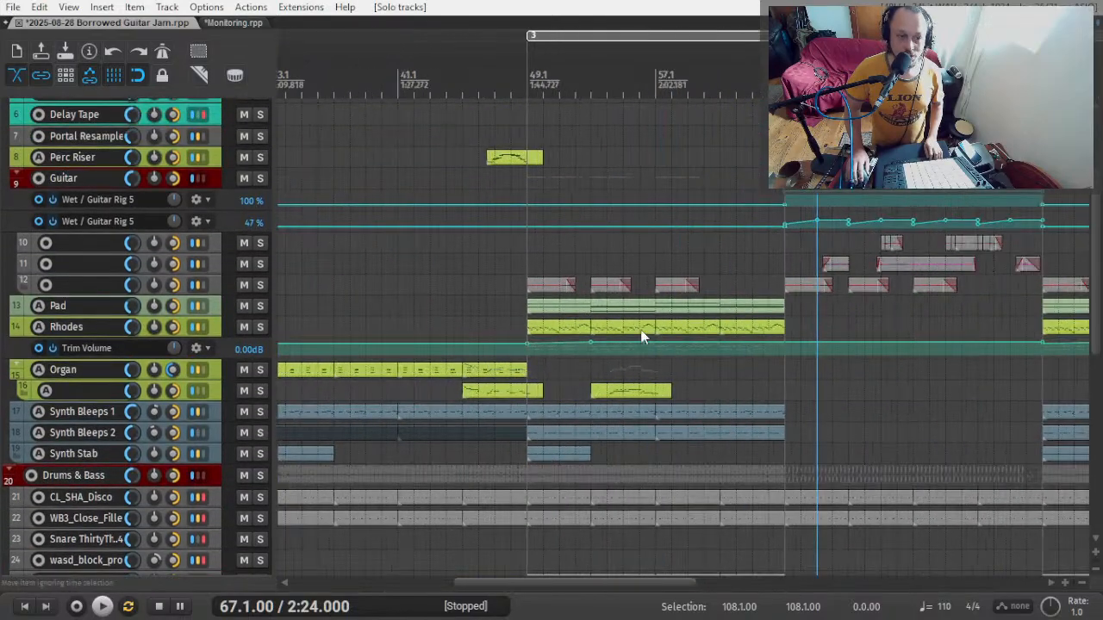
pyautogui.hscroll(-5, 734, 331)
pyautogui.scroll(-3, 732, 334)
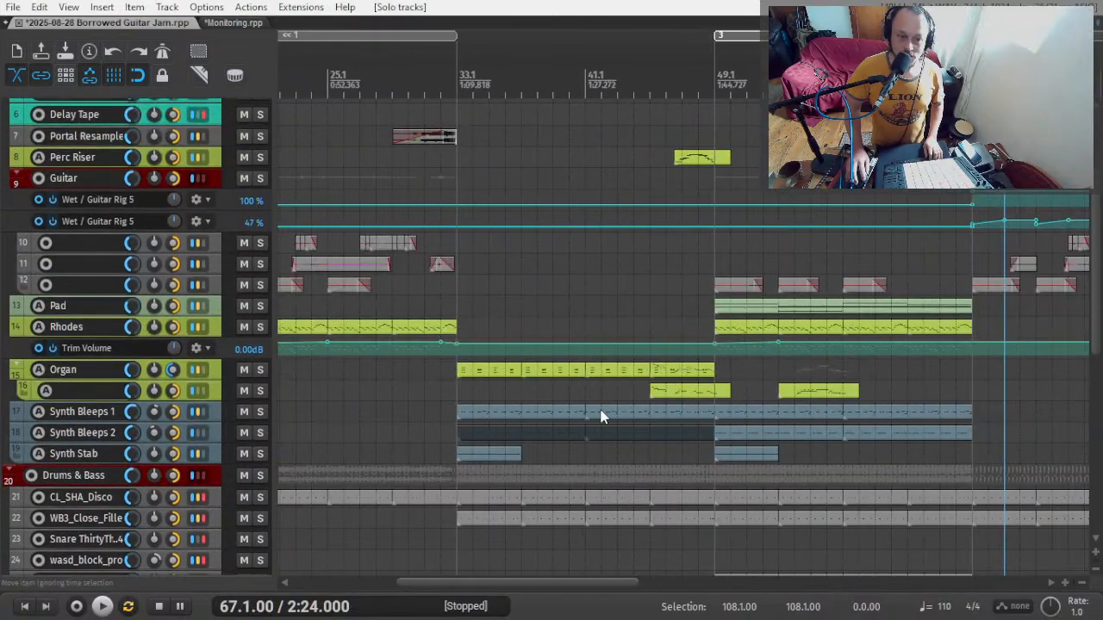
pyautogui.click(460, 411)
pyautogui.press('space')
pyautogui.press('F6')
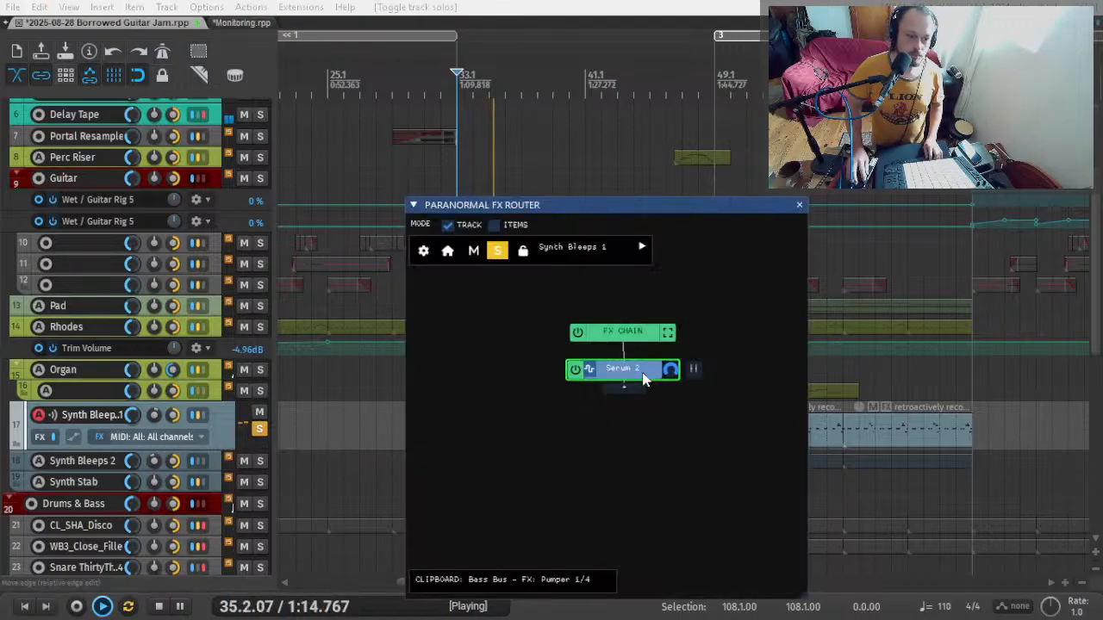
pyautogui.doubleClick(645, 377)
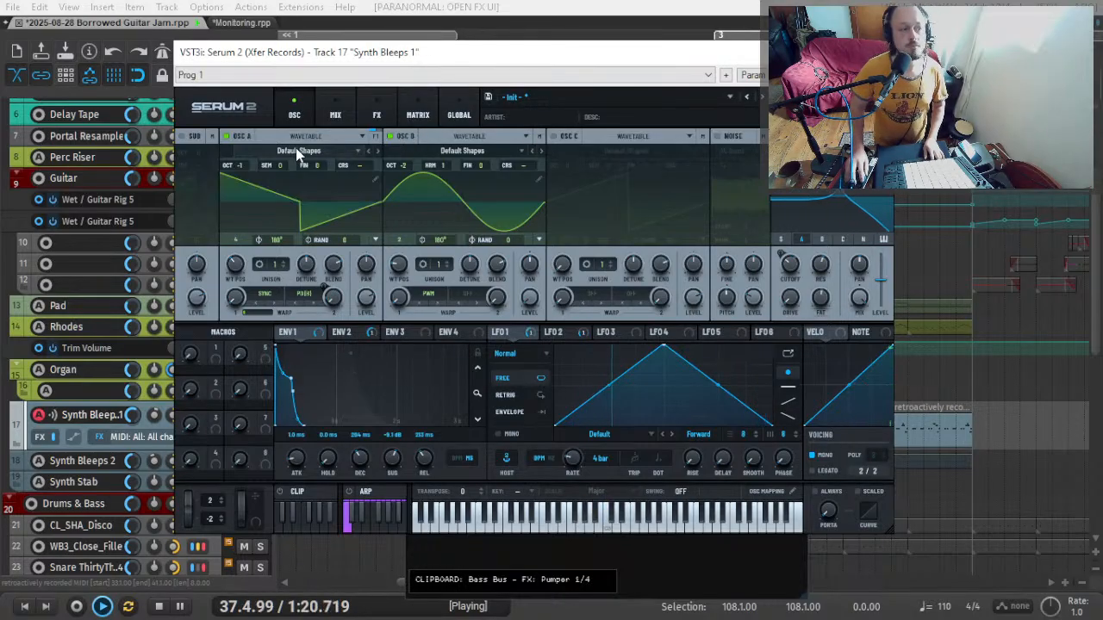
pyautogui.press('space')
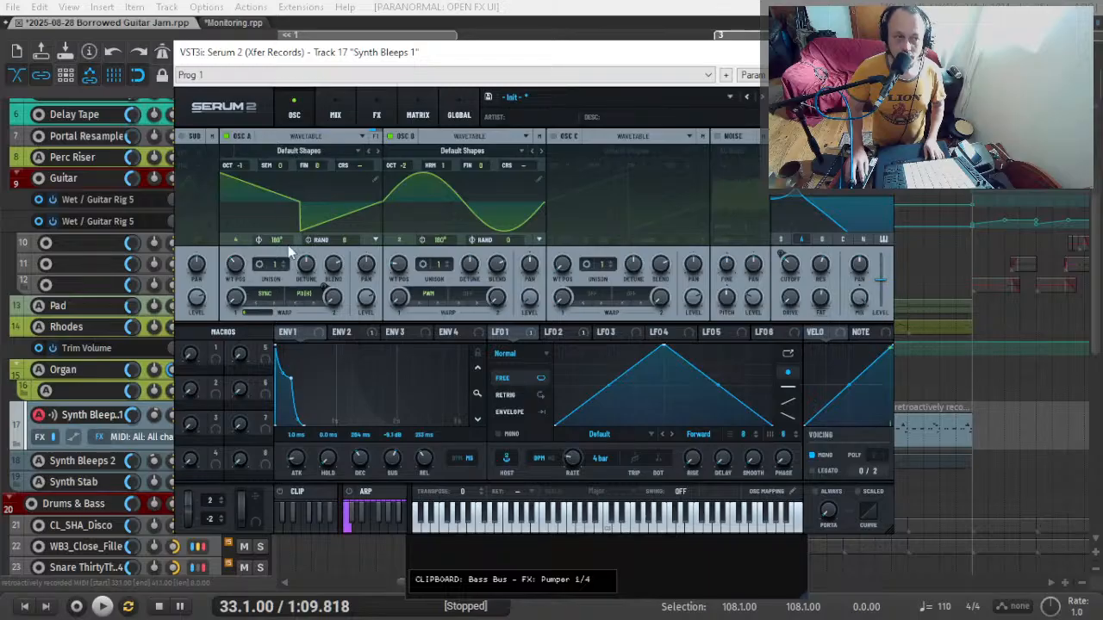
# - Move oscillator A's wavetable position through the Default Shapes to compare waveforms, and return it to 4
pyautogui.moveTo(238, 274); pyautogui.dragTo(238, 298)
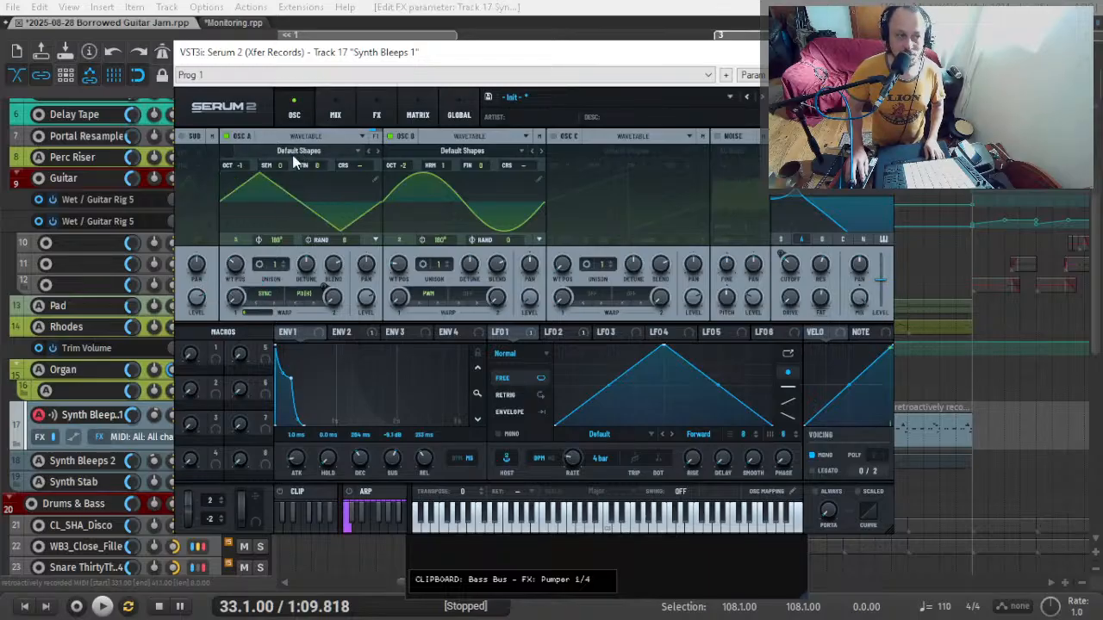
pyautogui.scroll(-1, 239, 263)
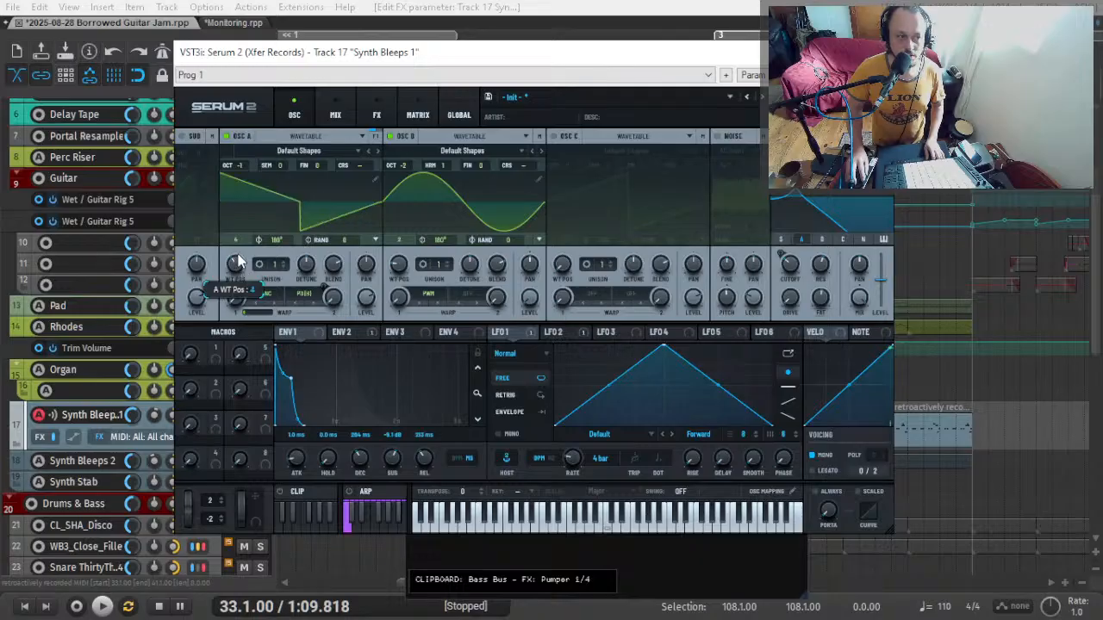
pyautogui.scroll(1, 239, 261)
pyautogui.scroll(-1, 244, 259)
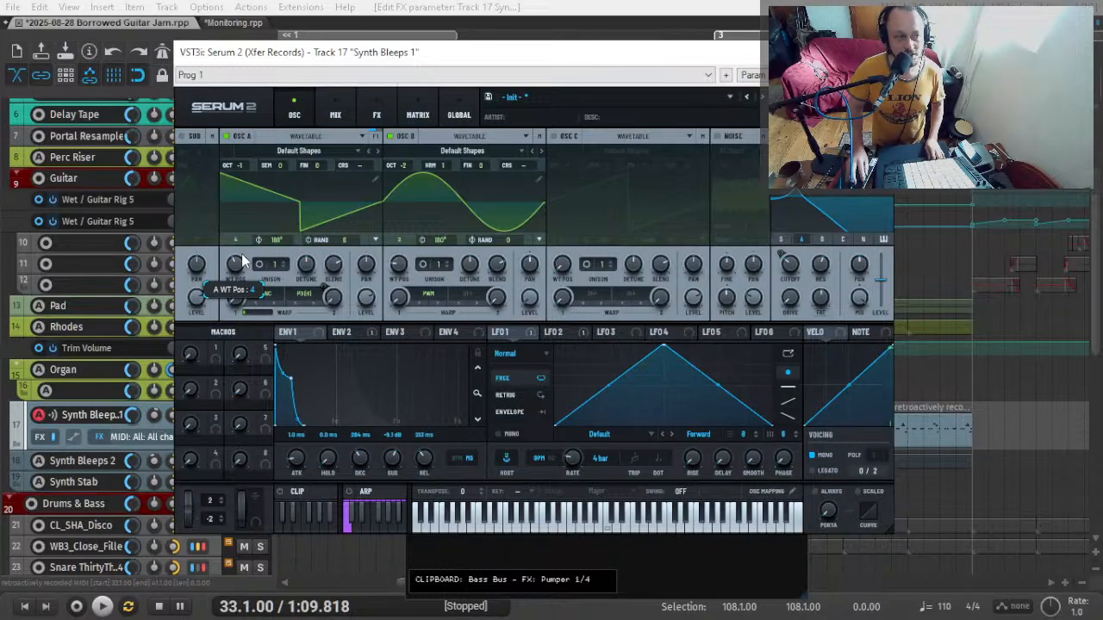
pyautogui.scroll(1, 244, 253)
pyautogui.scroll(-1, 246, 256)
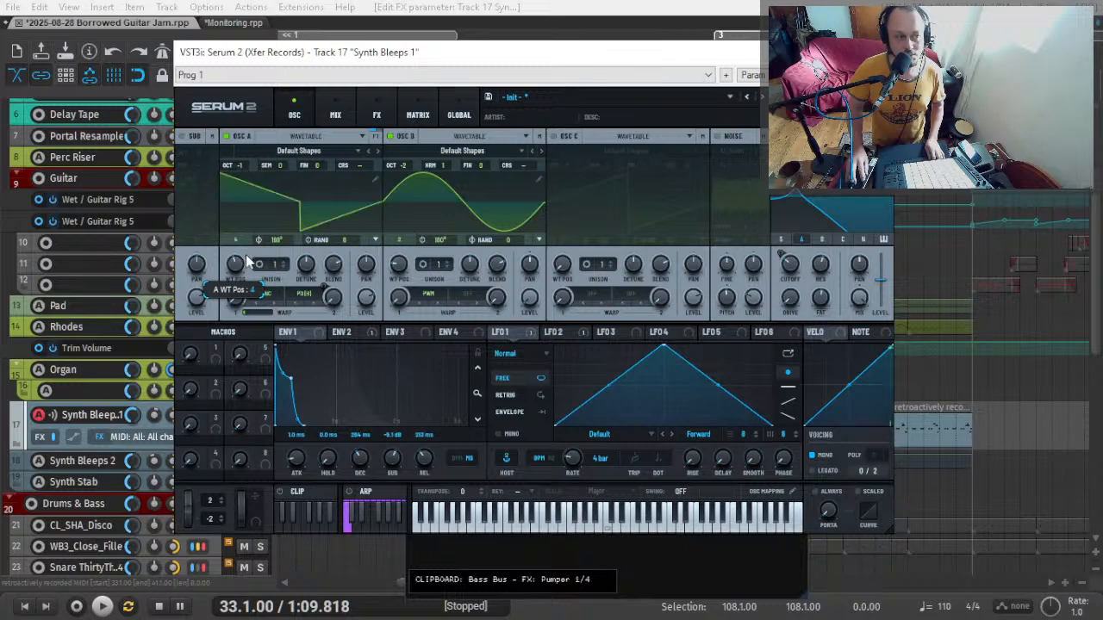
pyautogui.moveTo(246, 255); pyautogui.dragTo(247, 260)
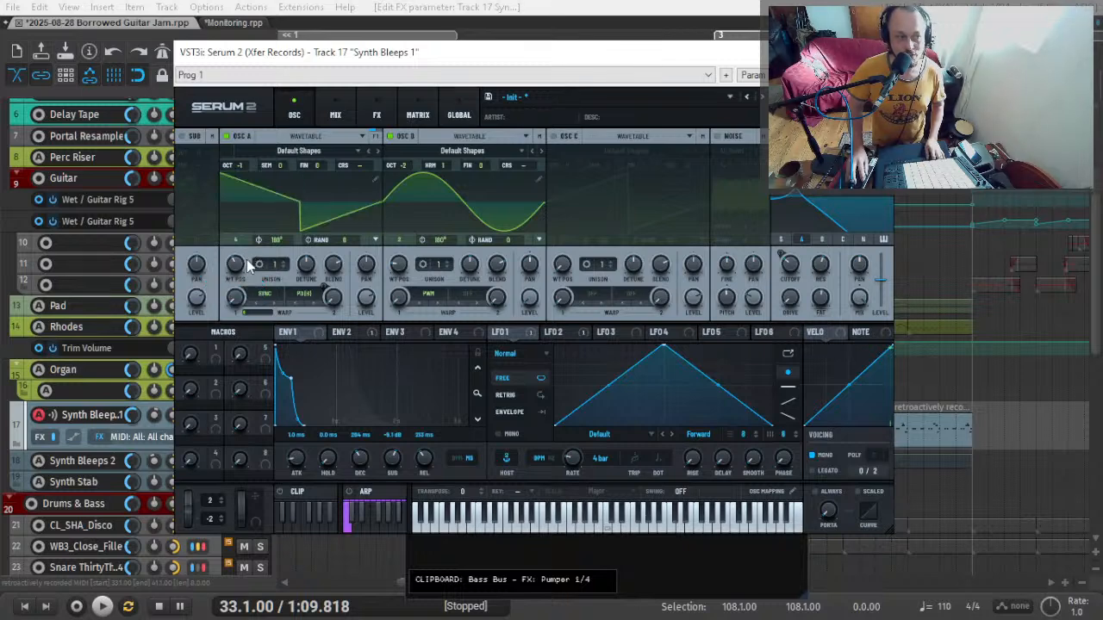